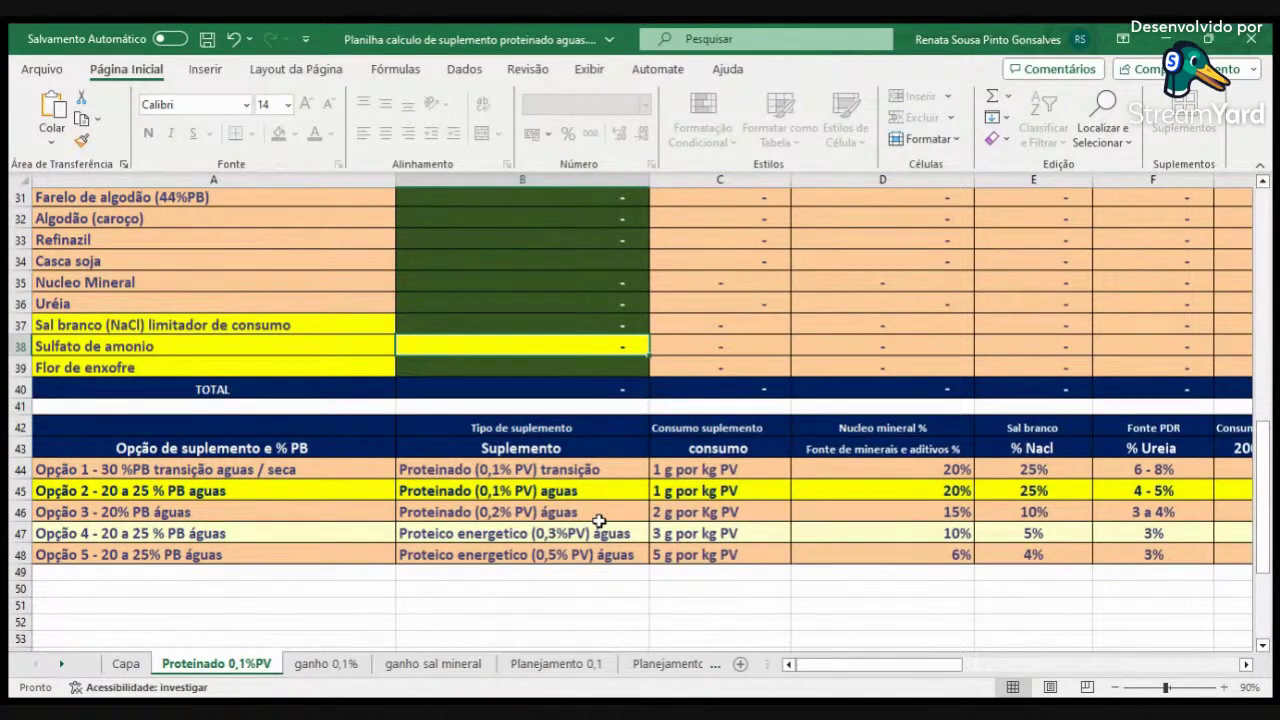
Set the Nucleo Mineral share to 20 in the supplement formulation table, following the option 2 guideline for 0,1% PV.
{"action": "left_click", "coordinate": [955, 493]}
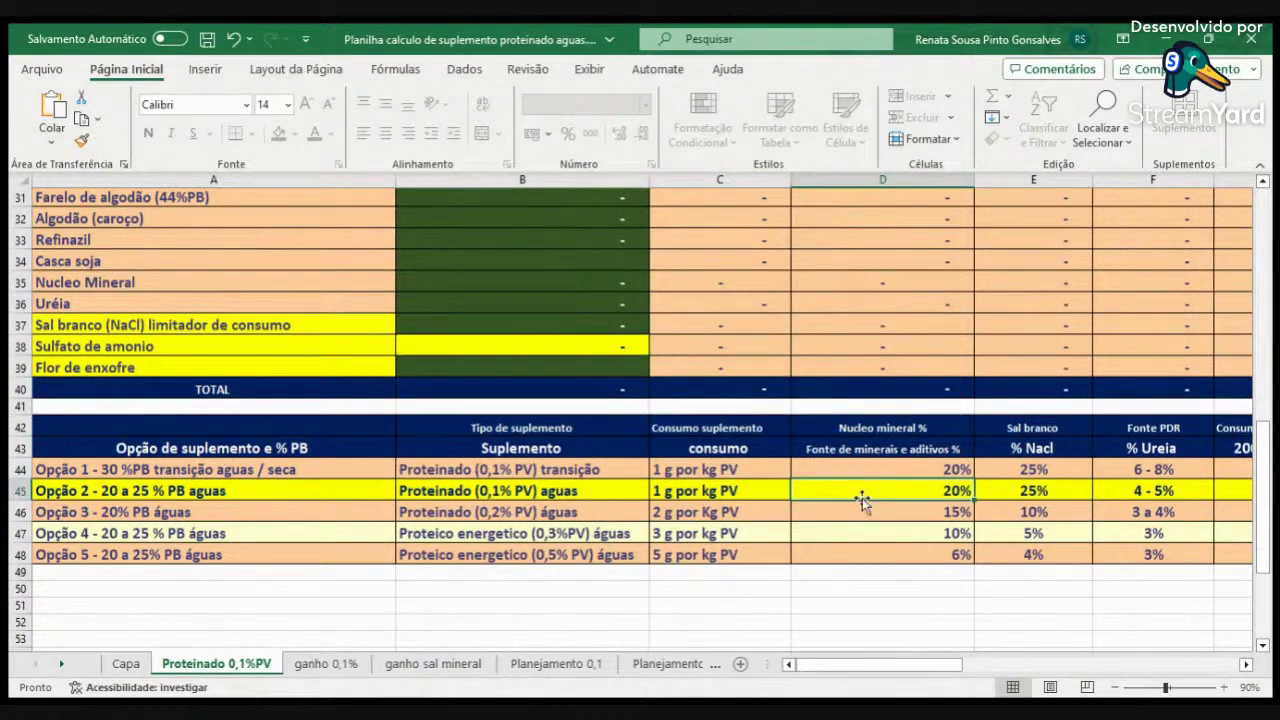
{"action": "left_click", "coordinate": [547, 284]}
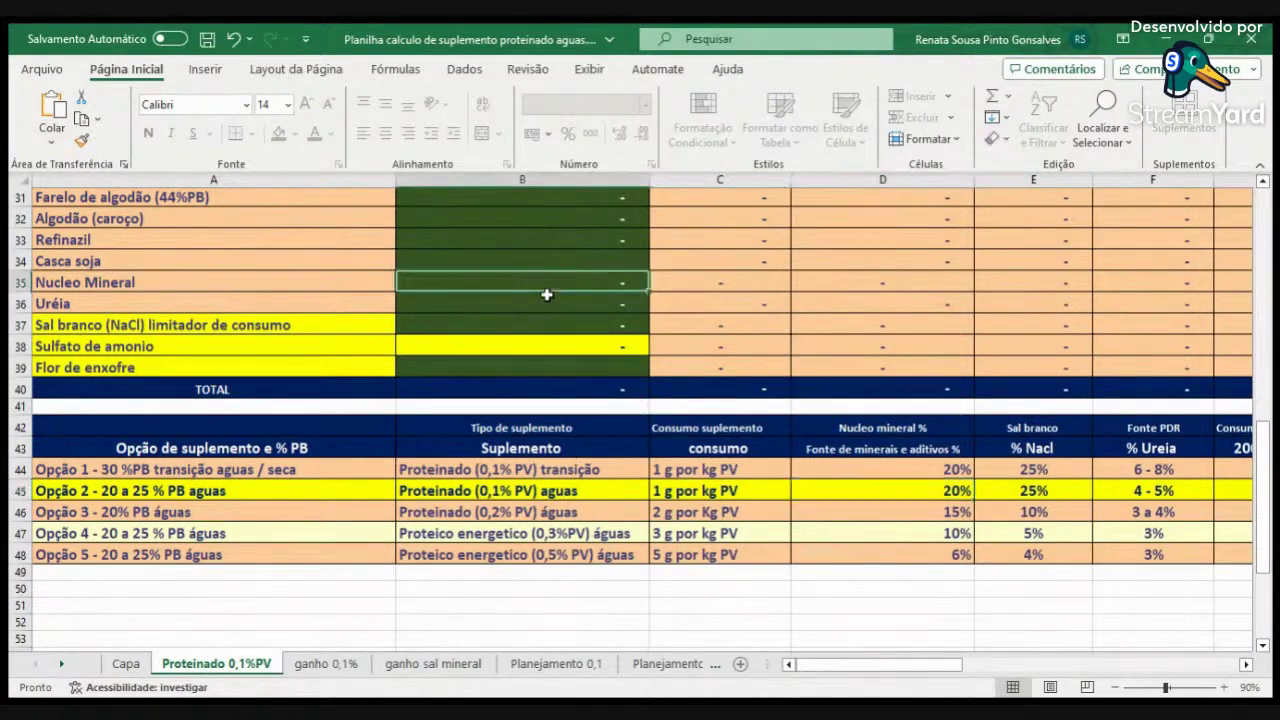
{"action": "type", "text": "20"}
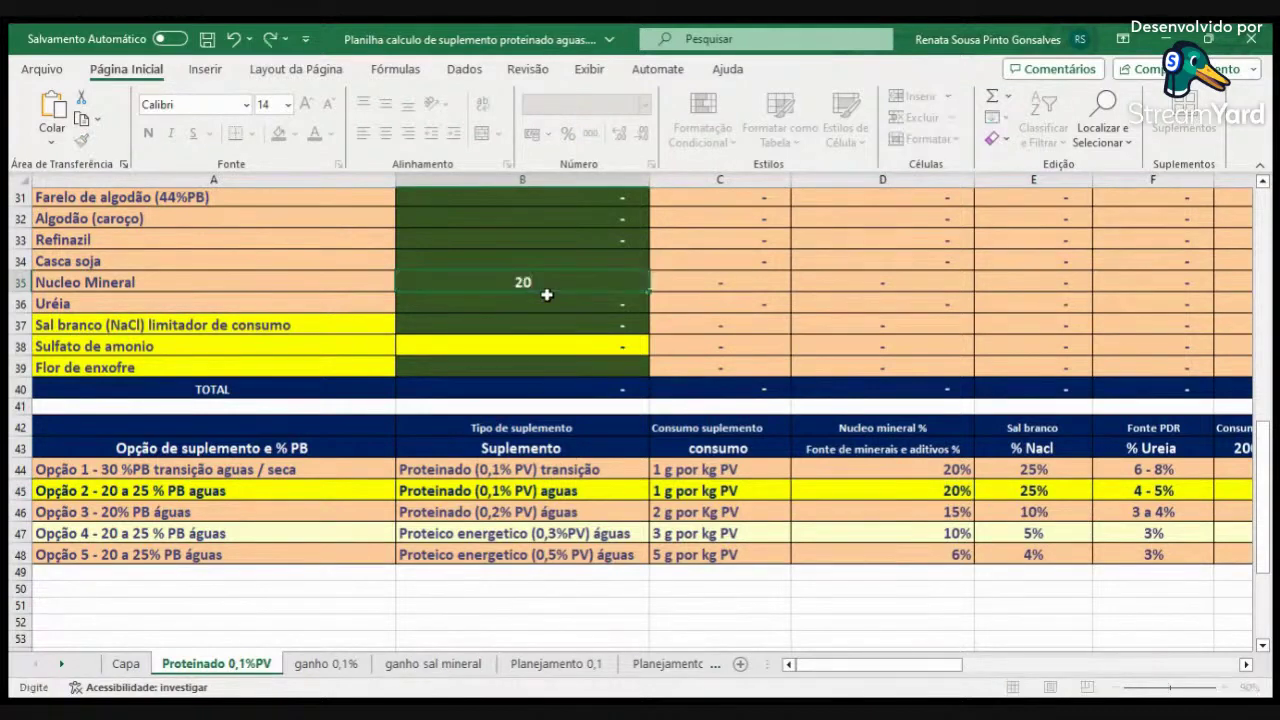
{"action": "key", "text": "Return"}
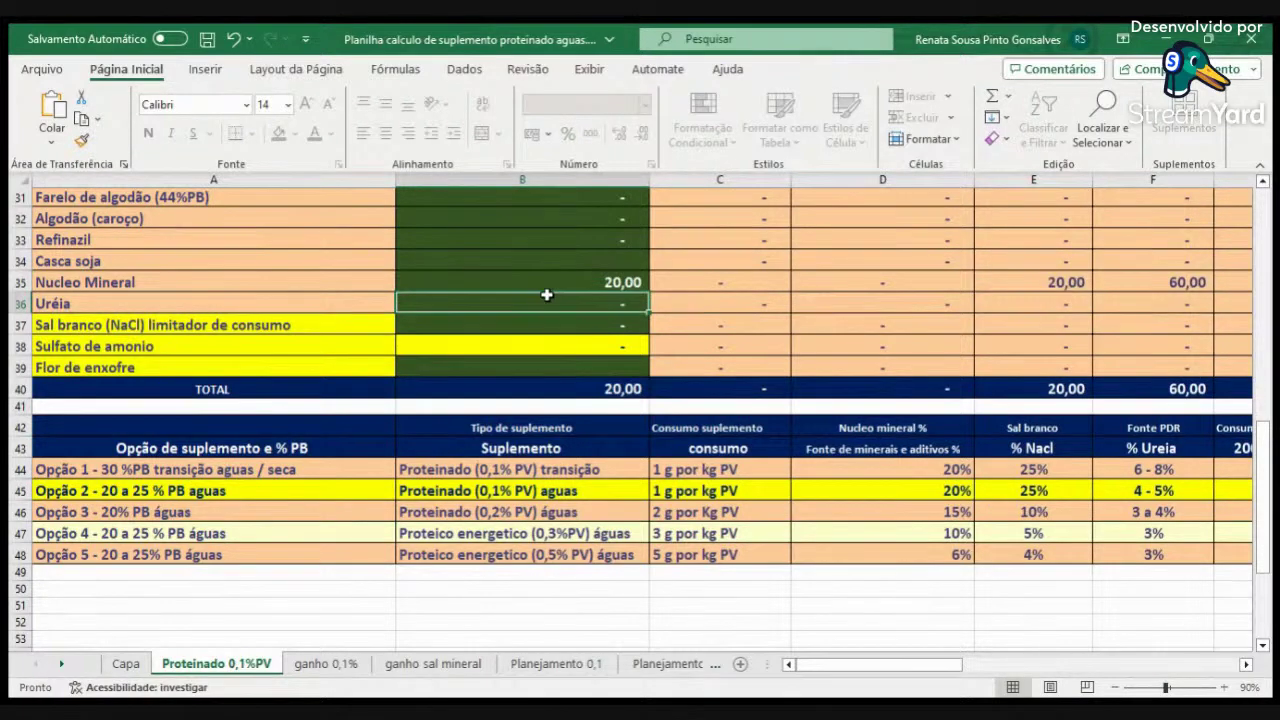
Set the share of Sal branco (NaCl) in the formulation table to 25.
{"action": "key", "text": "Down"}
{"action": "type", "text": "25,00"}
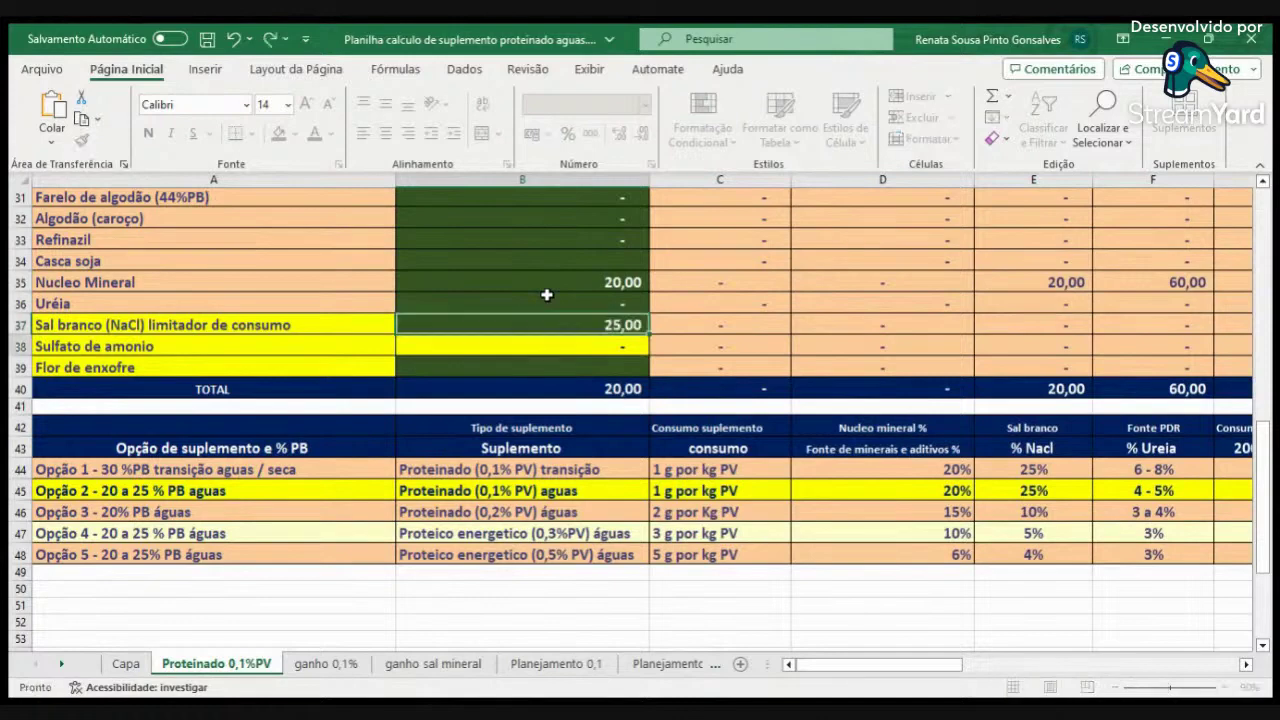
{"action": "key", "text": "Return"}
Set the Uréia share in the formulation table to 4.
{"action": "key", "text": "Up"}
{"action": "key", "text": "Up"}
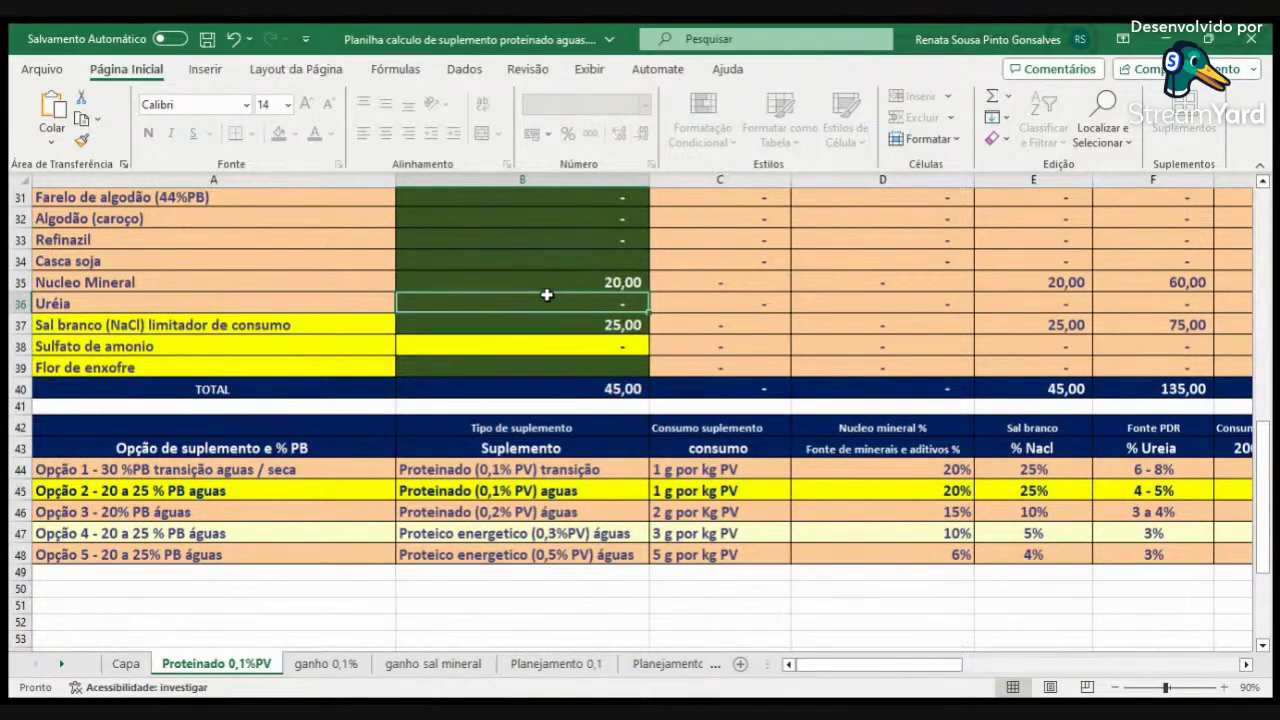
{"action": "type", "text": "4"}
{"action": "key", "text": "Return"}
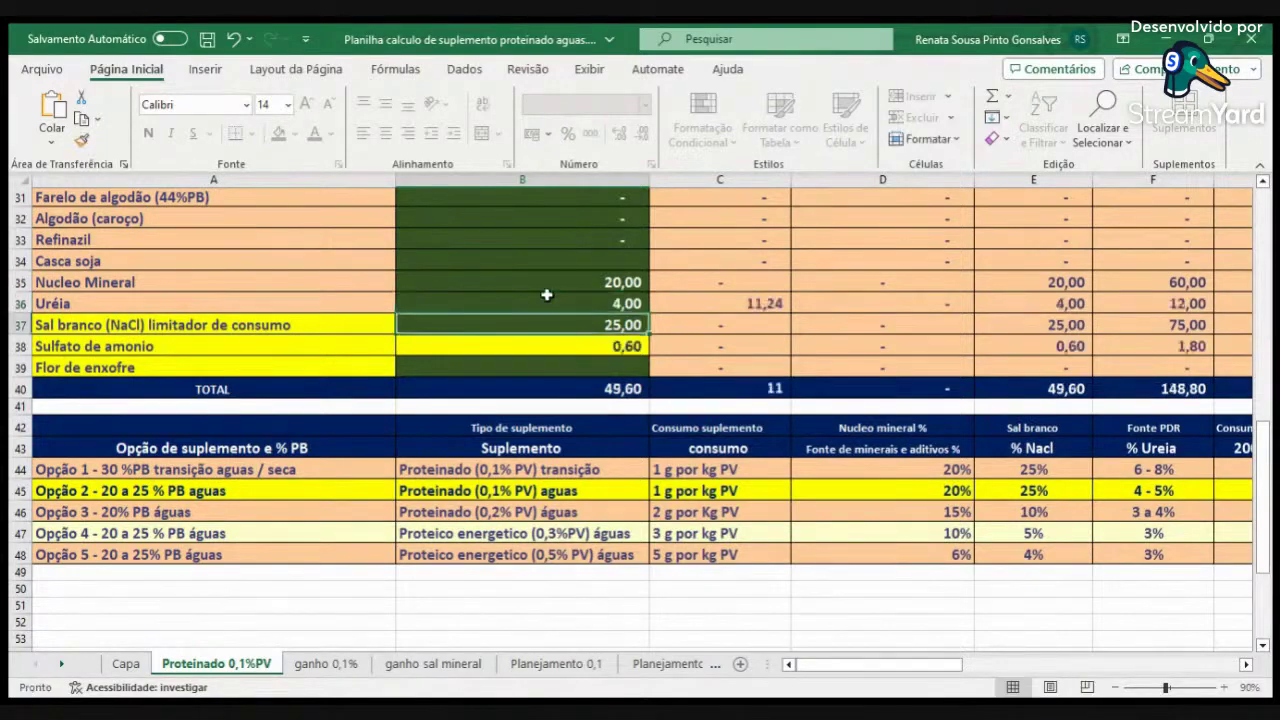
Check the %PB and %NDT guidelines for option 2, and set the Milho (grão) share to 50.
{"action": "left_click", "coordinate": [1246, 665]}
{"action": "left_click", "coordinate": [1246, 665]}
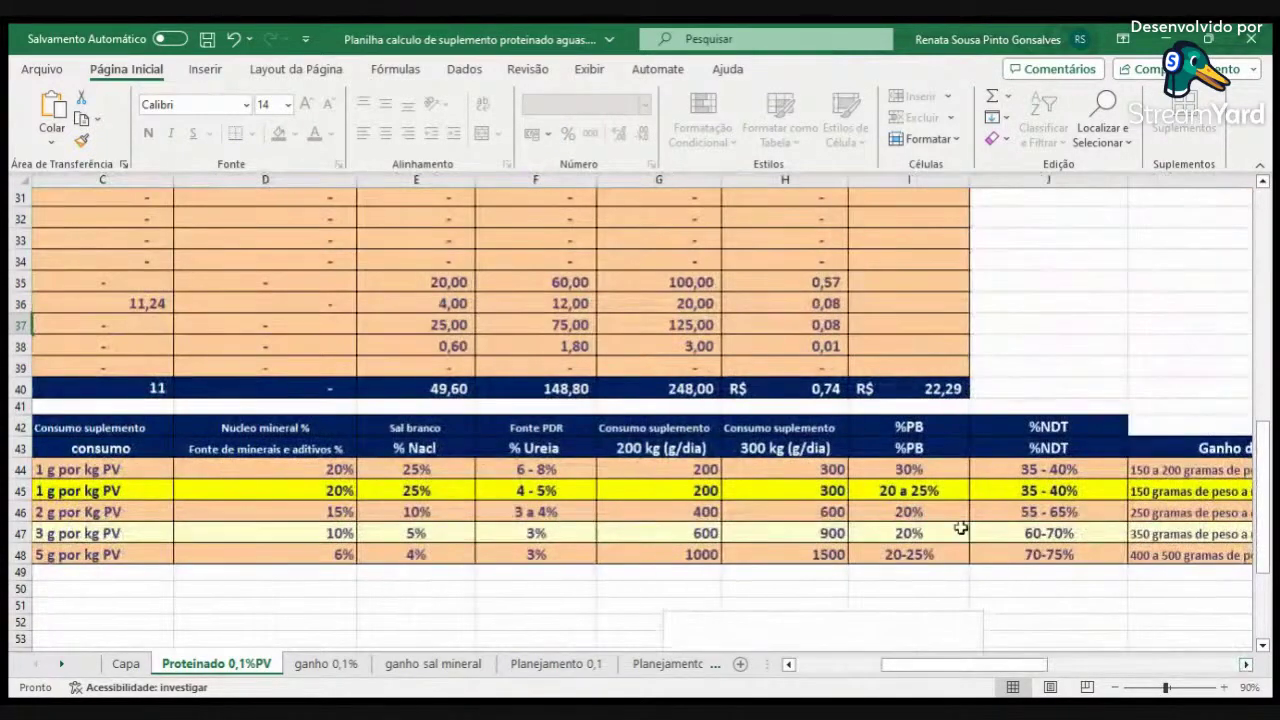
{"action": "left_click", "coordinate": [835, 665]}
{"action": "scroll", "coordinate": [820, 556], "scroll_direction": "up", "scroll_amount": 4}
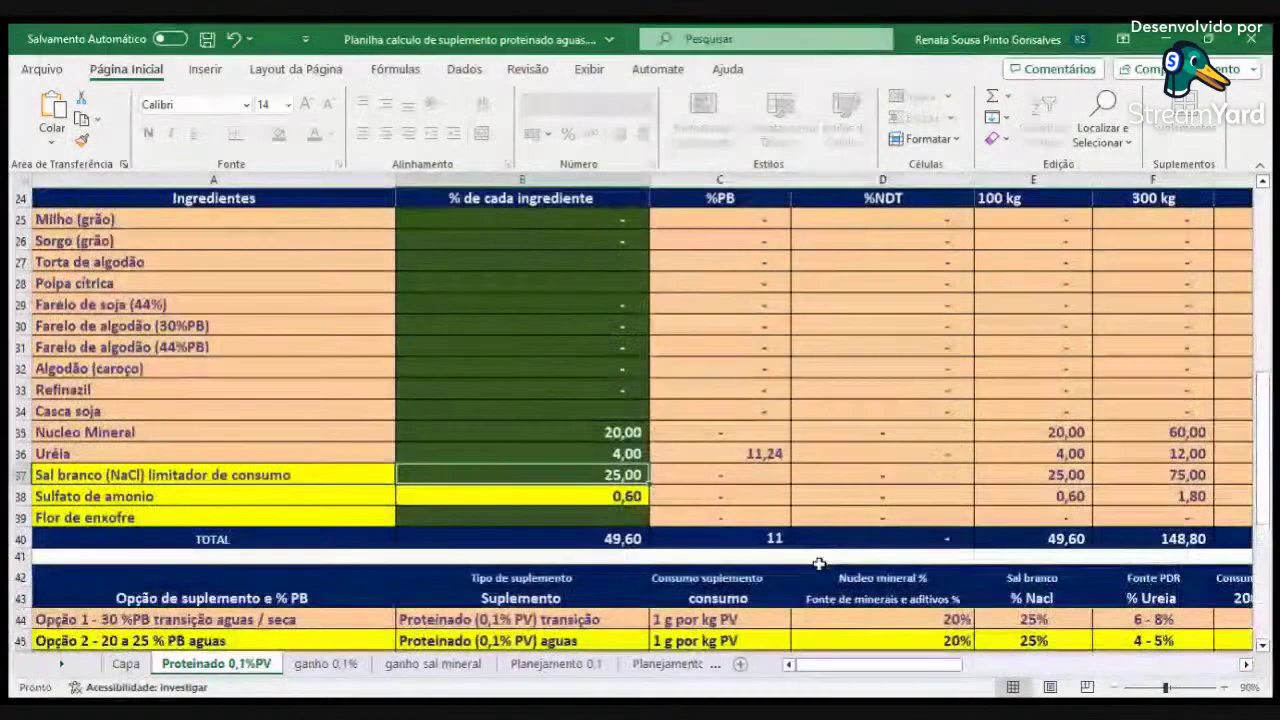
{"action": "left_click", "coordinate": [566, 319]}
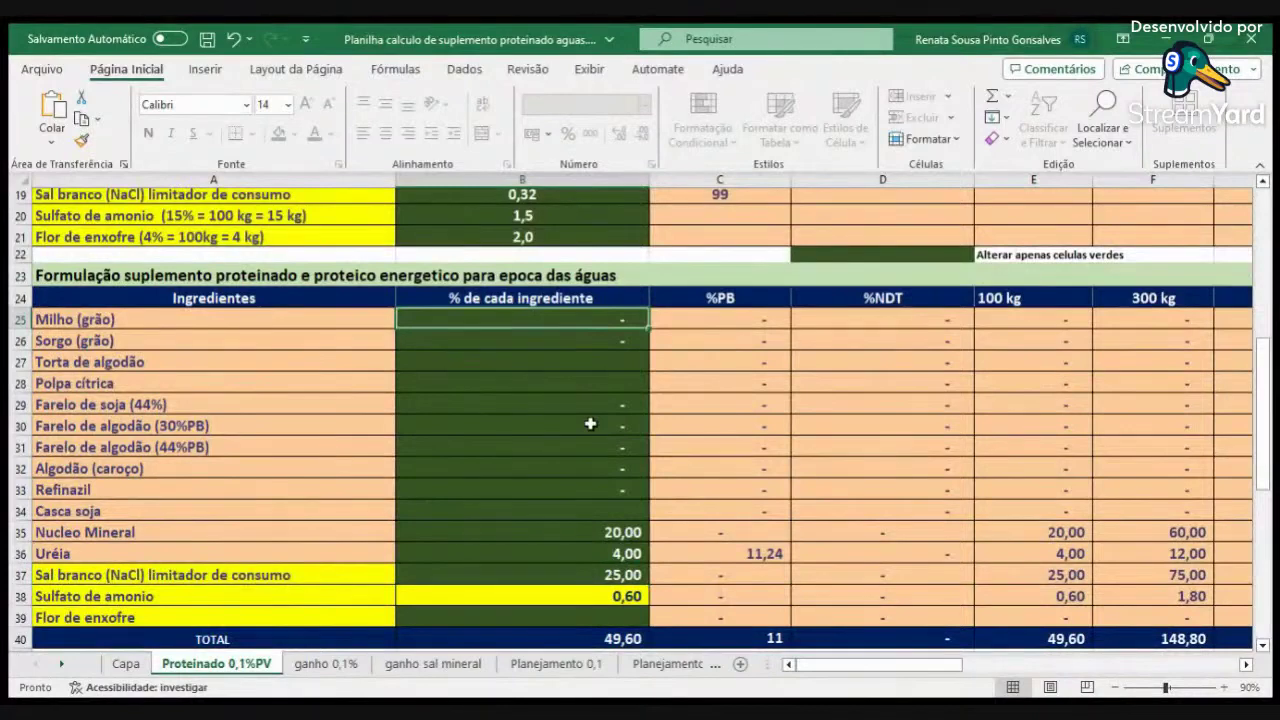
{"action": "type", "text": "50"}
{"action": "key", "text": "Return"}
{"action": "key", "text": "Return"}
{"action": "key", "text": "Return"}
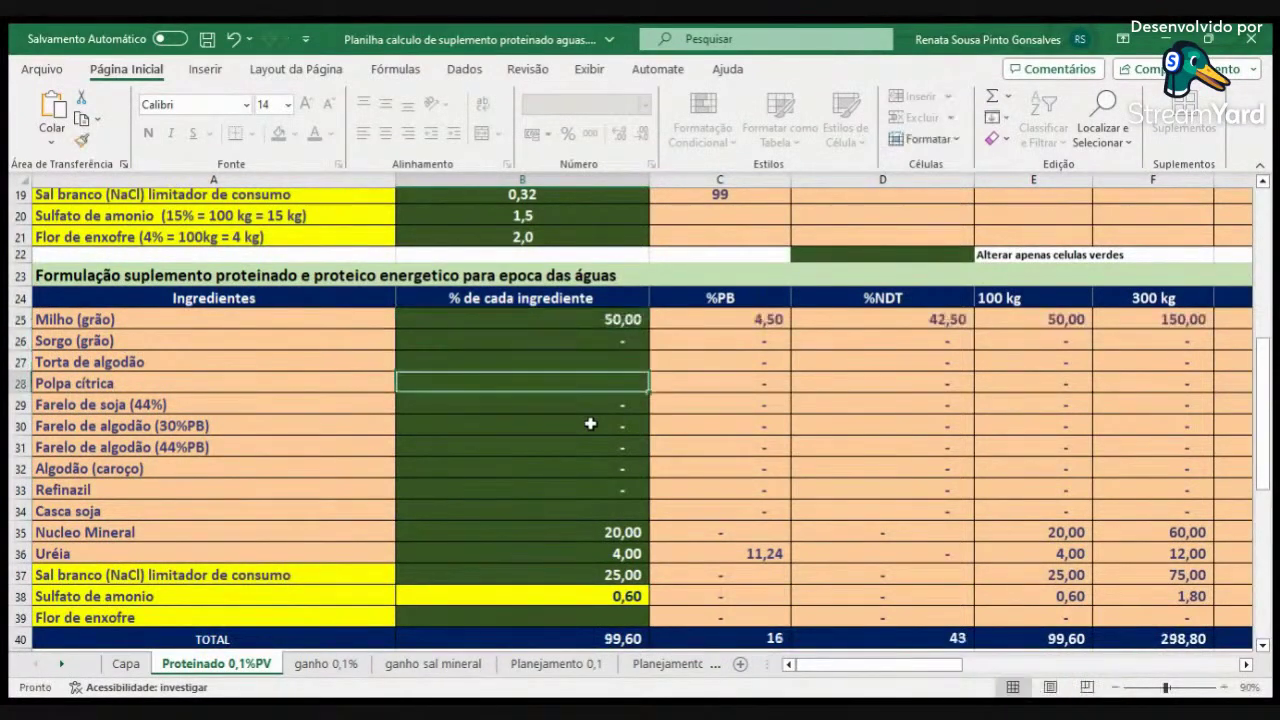
Set the Milho (grão) share in the formulation table to 35.
{"action": "key", "text": "Up"}
{"action": "key", "text": "Up"}
{"action": "key", "text": "Up"}
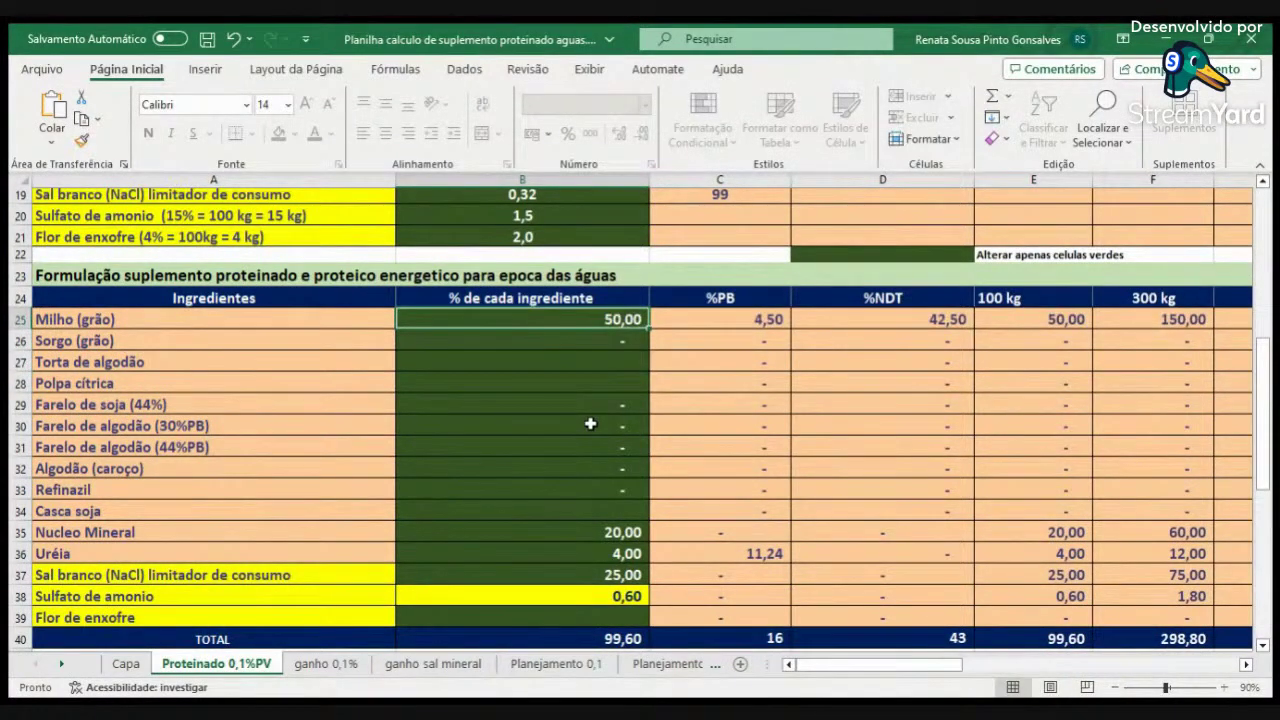
{"action": "type", "text": "35"}
{"action": "key", "text": "Return"}
Set the Farelo de soja (44%) share in the formulation table to 15.
{"action": "key", "text": "Return"}
{"action": "key", "text": "Return"}
{"action": "key", "text": "Return"}
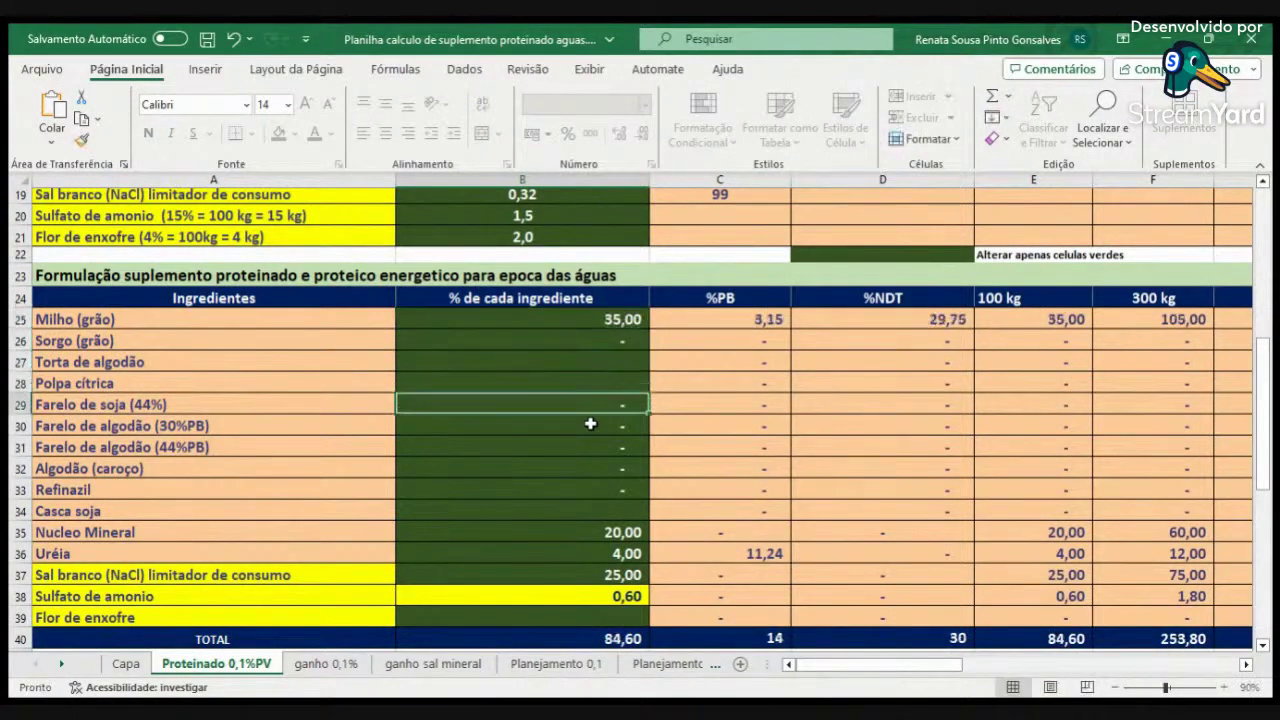
{"action": "type", "text": "15"}
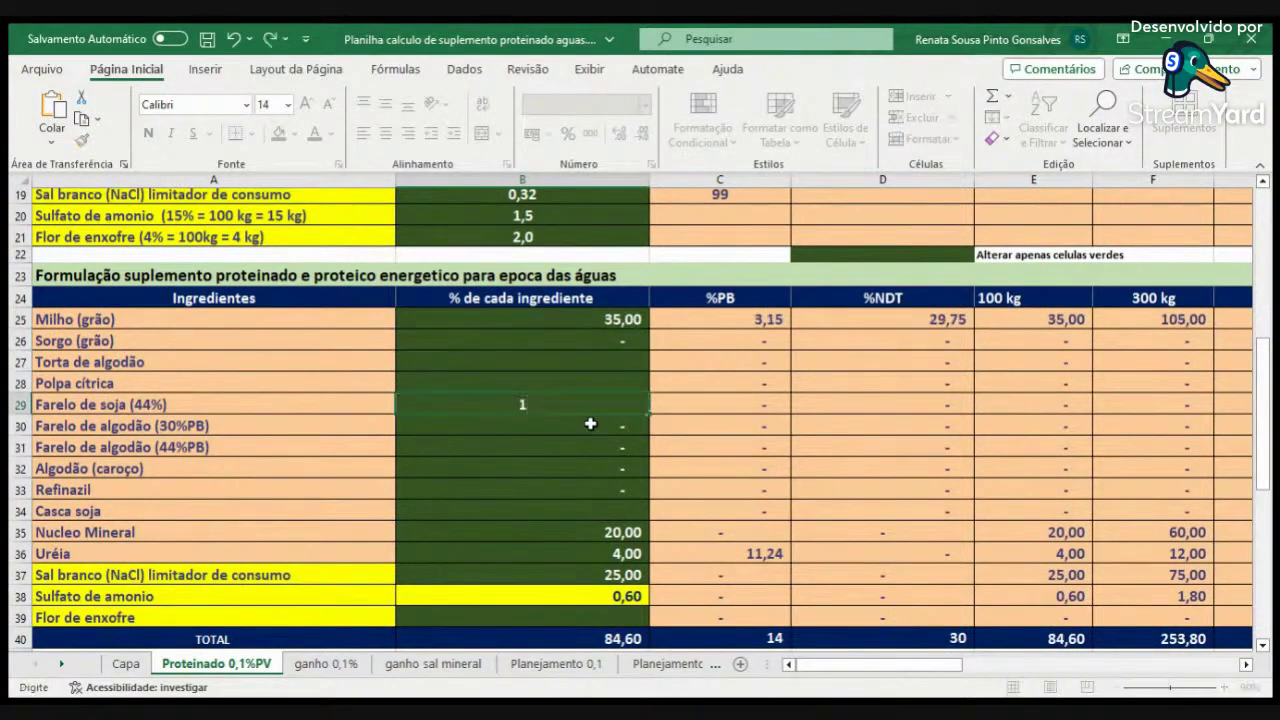
{"action": "key", "text": "Return"}
{"action": "key", "text": "Up"}
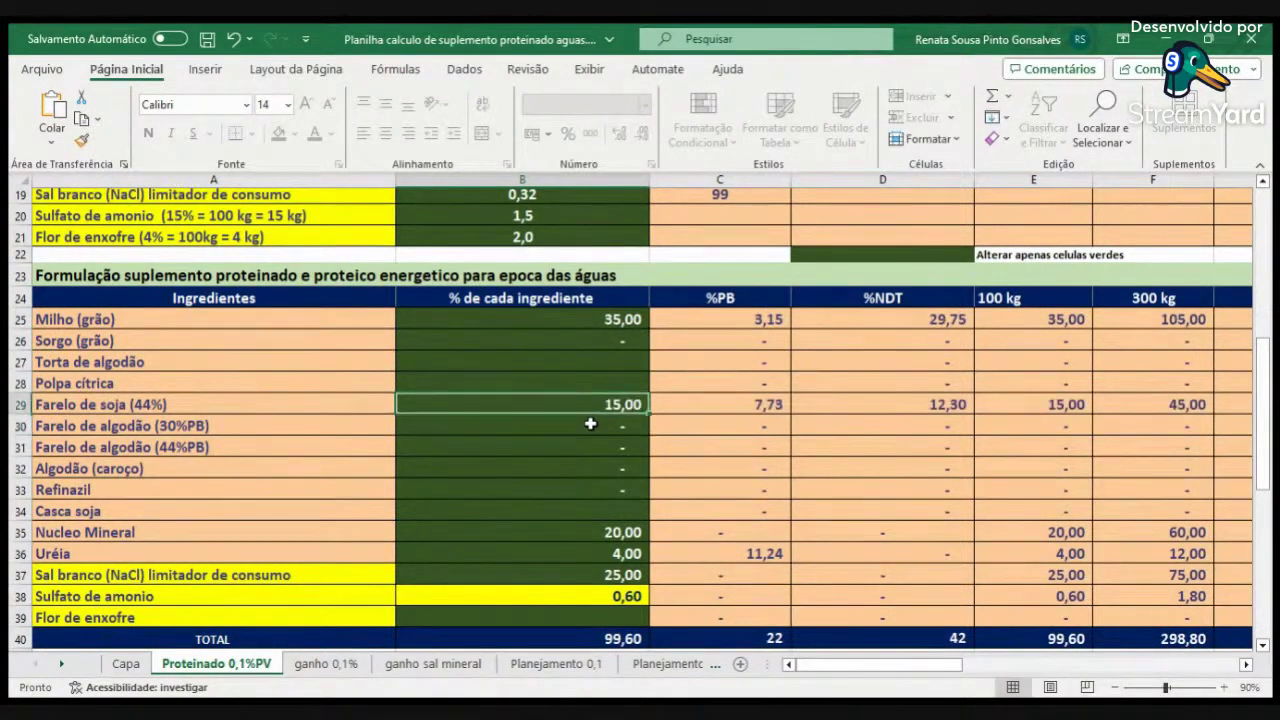
Compare the formulation's total %PB, %NDT and cost with the guideline ranges of option 2 in the table below.
{"action": "key", "text": "Down"}
{"action": "key", "text": "Down"}
{"action": "key", "text": "Down"}
{"action": "key", "text": "Down"}
{"action": "key", "text": "Down"}
{"action": "key", "text": "Down"}
{"action": "key", "text": "Down"}
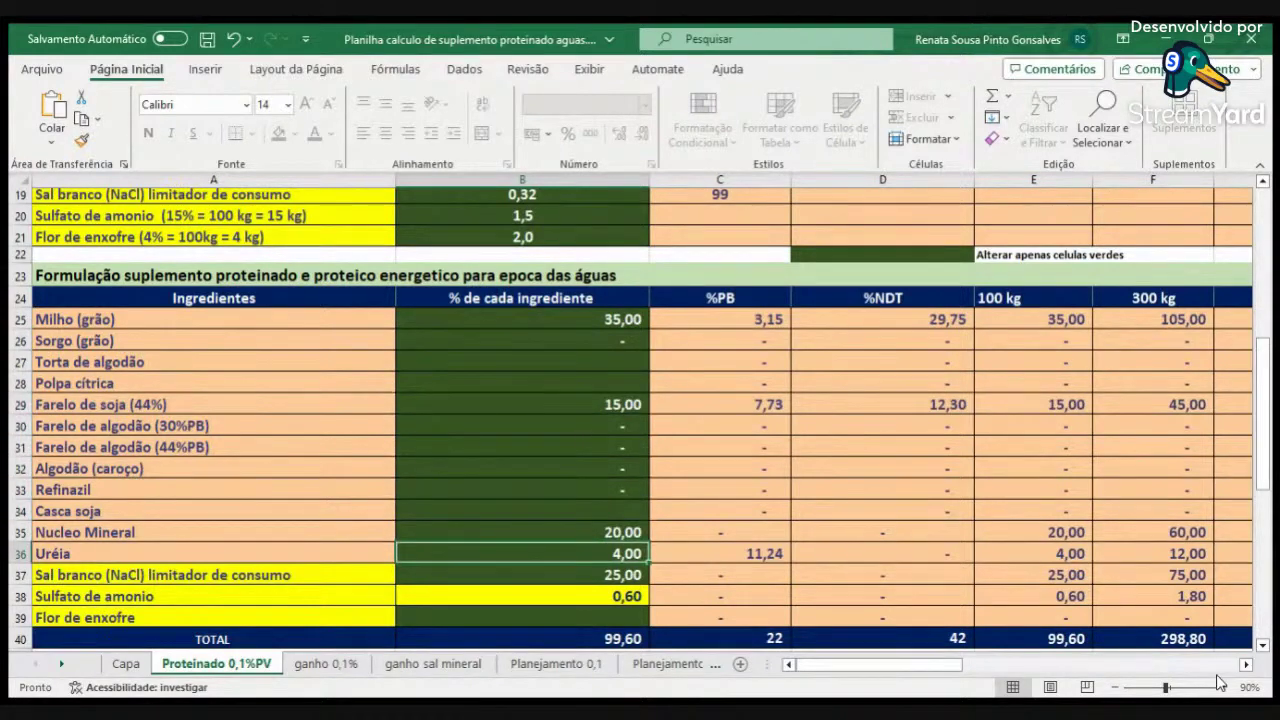
{"action": "scroll", "coordinate": [1240, 580], "scroll_direction": "down", "scroll_amount": 3}
{"action": "left_click", "coordinate": [1246, 664]}
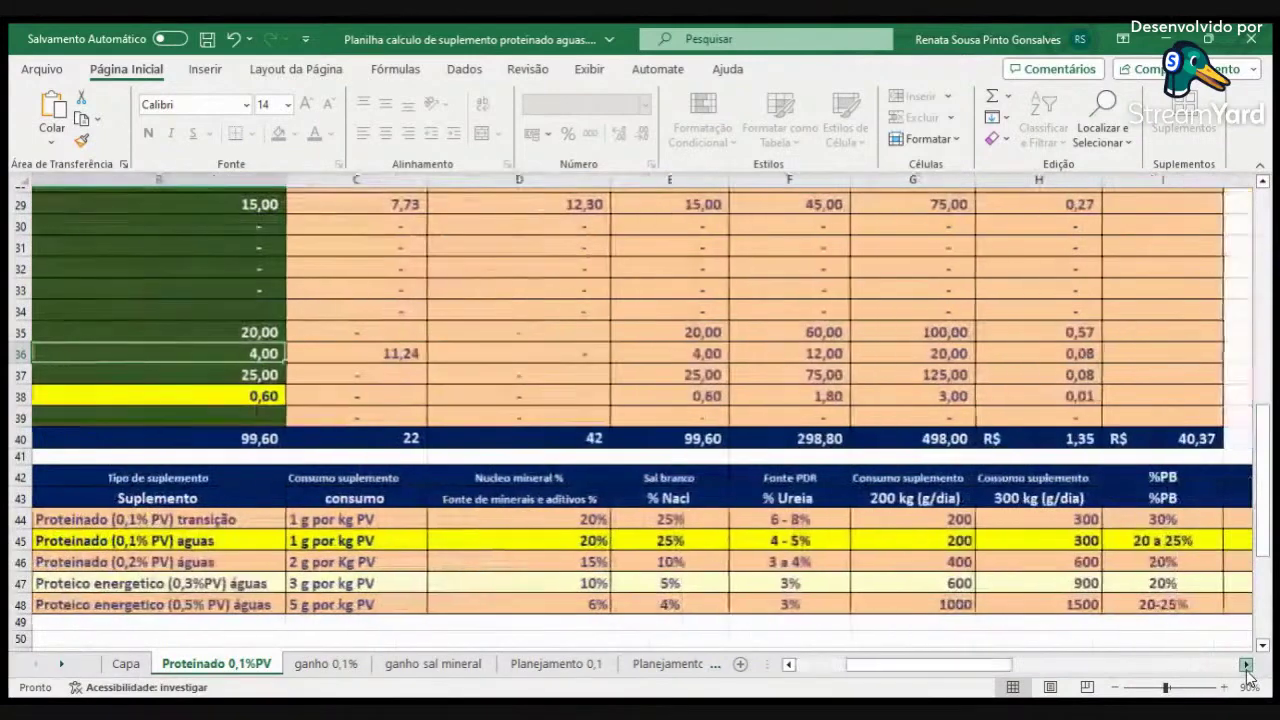
{"action": "left_click", "coordinate": [1246, 664]}
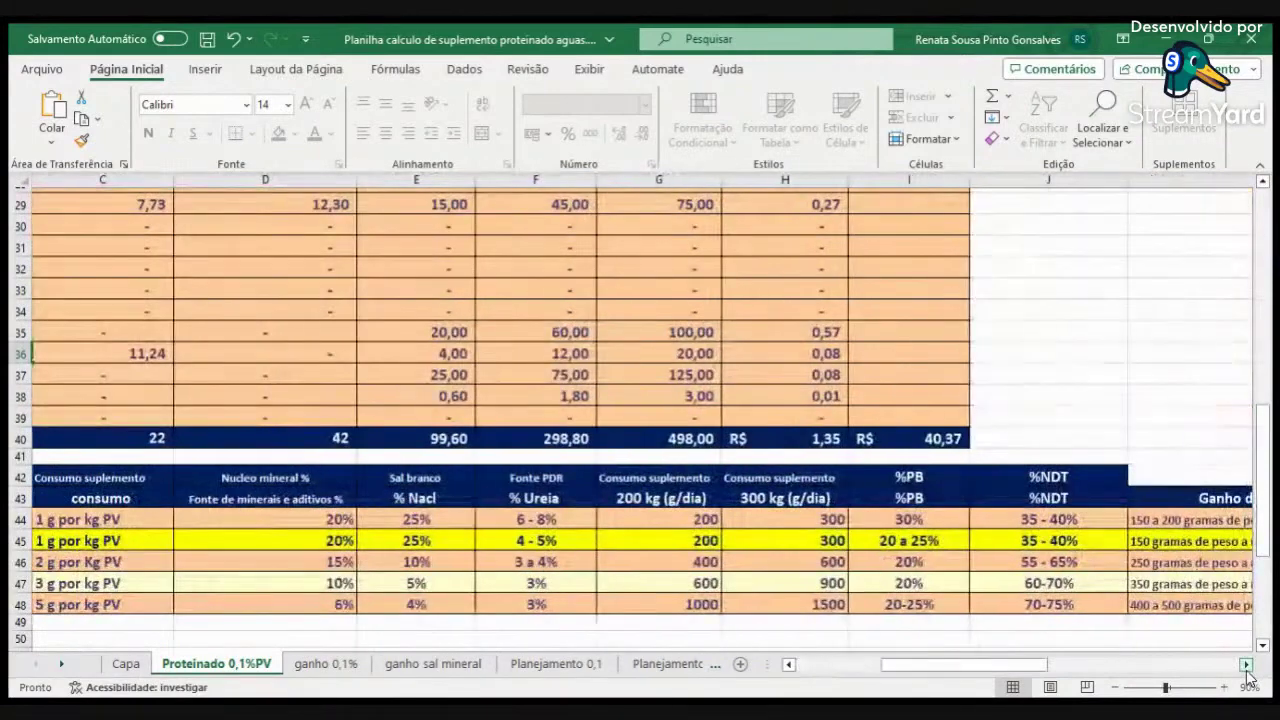
{"action": "left_click", "coordinate": [790, 664]}
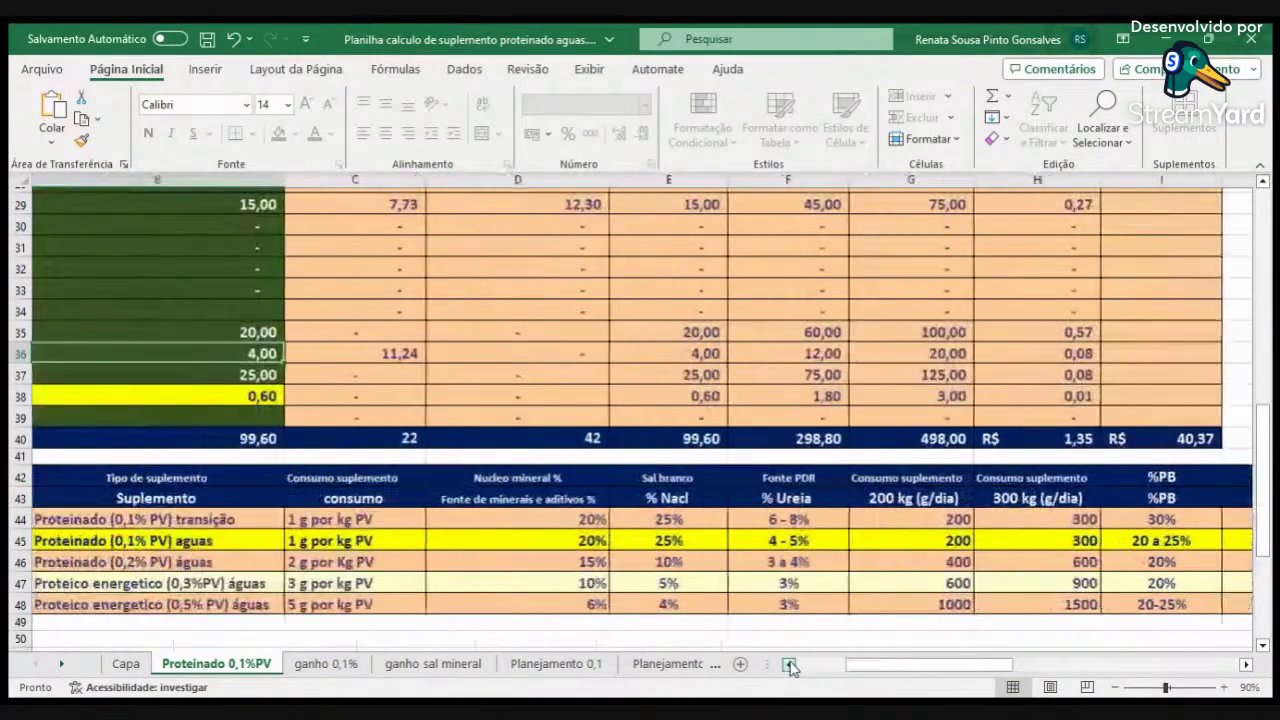
{"action": "left_click", "coordinate": [790, 664]}
{"action": "scroll", "coordinate": [603, 469], "scroll_direction": "up", "scroll_amount": 1}
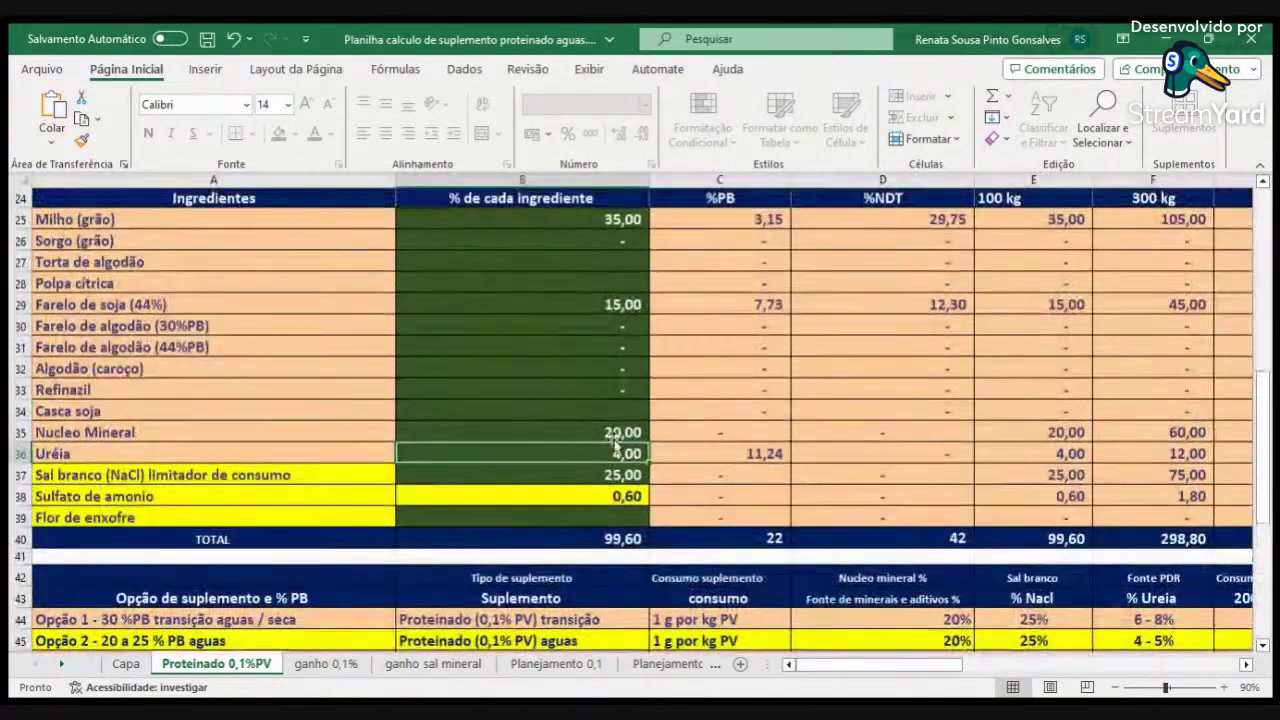
Set the Farelo de soja (44%) share in the formulation table to 14.
{"action": "left_click", "coordinate": [570, 298]}
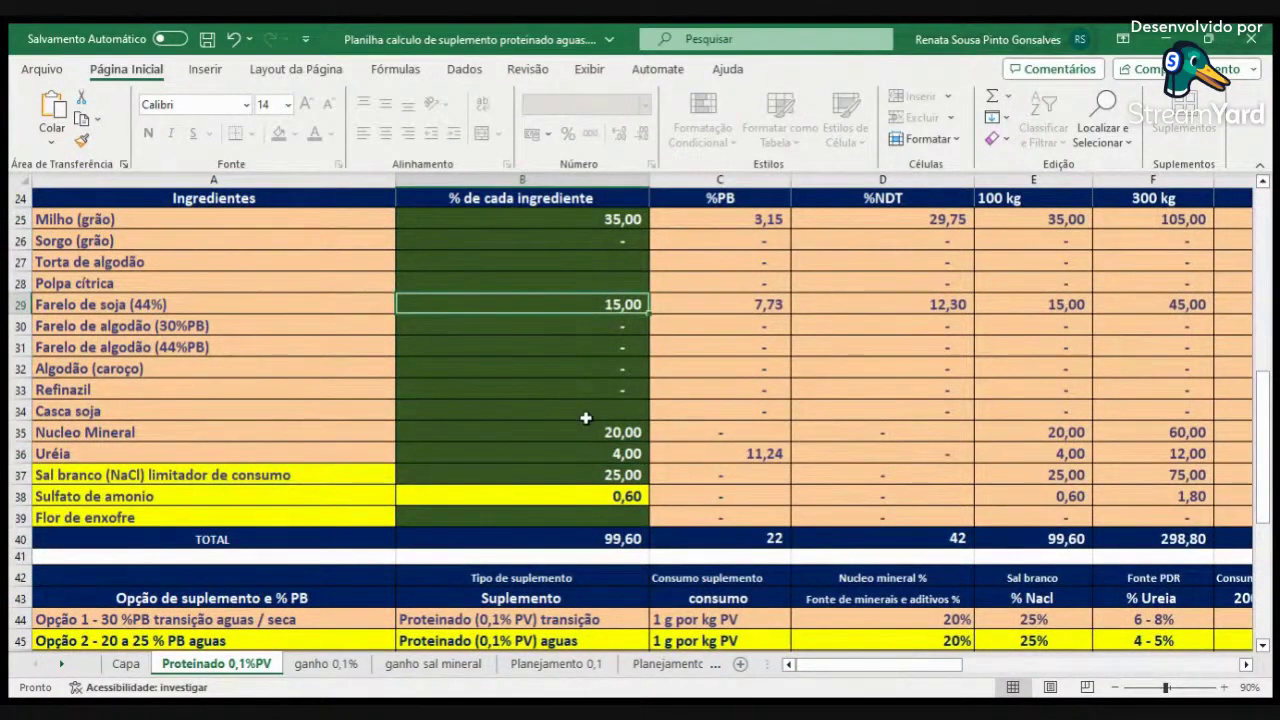
{"action": "type", "text": "14"}
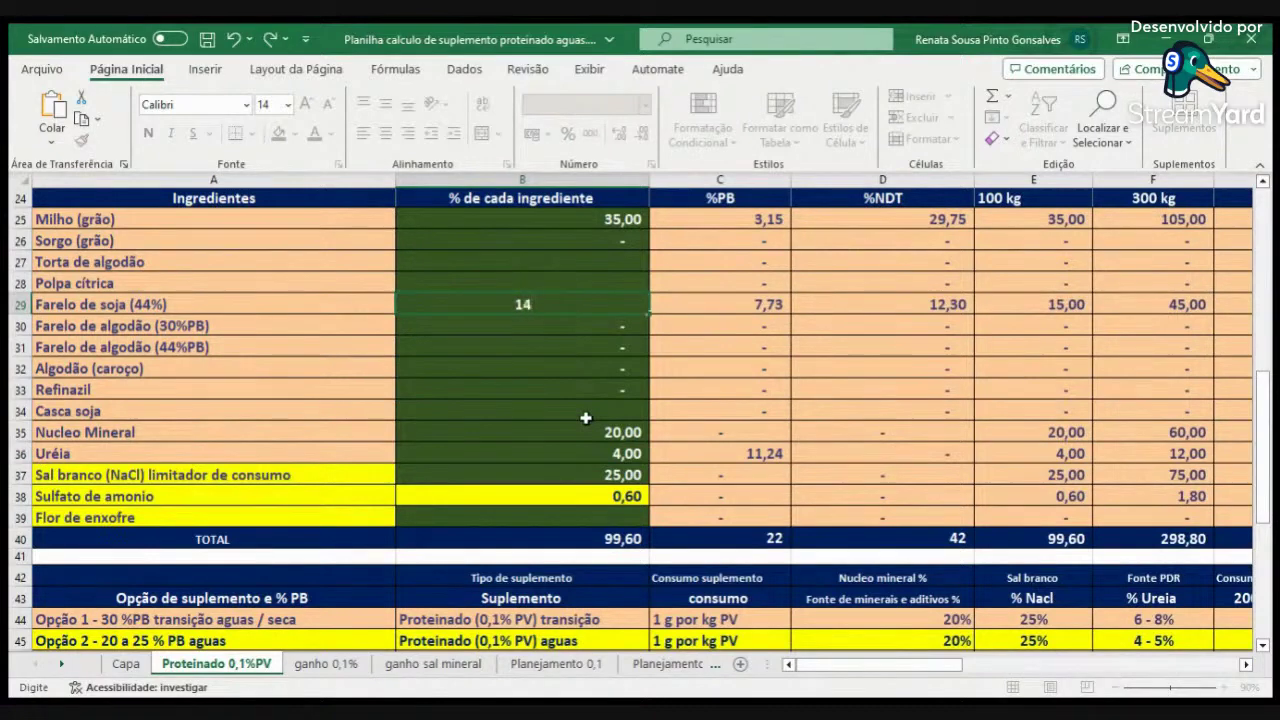
{"action": "key", "text": "Tab"}
Set the Farelo de soja (44%) share in the formulation table to 13.
{"action": "key", "text": "Up"}
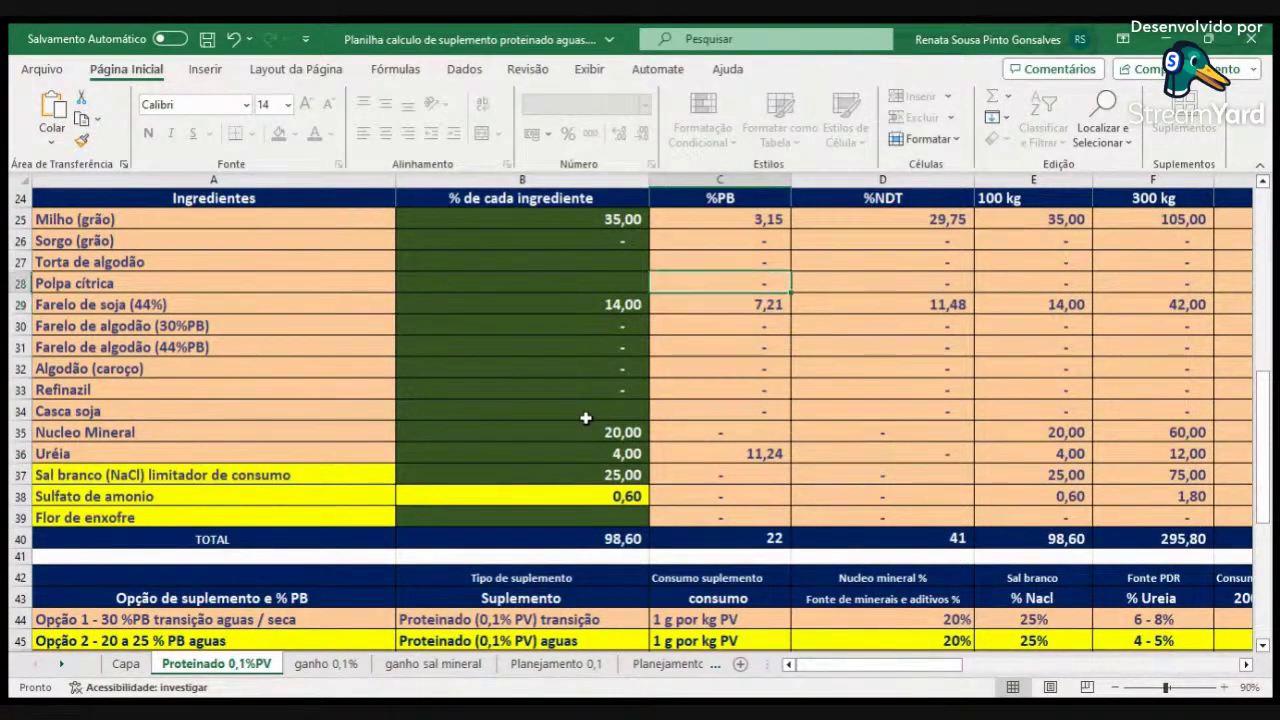
{"action": "key", "text": "Down"}
{"action": "key", "text": "Left"}
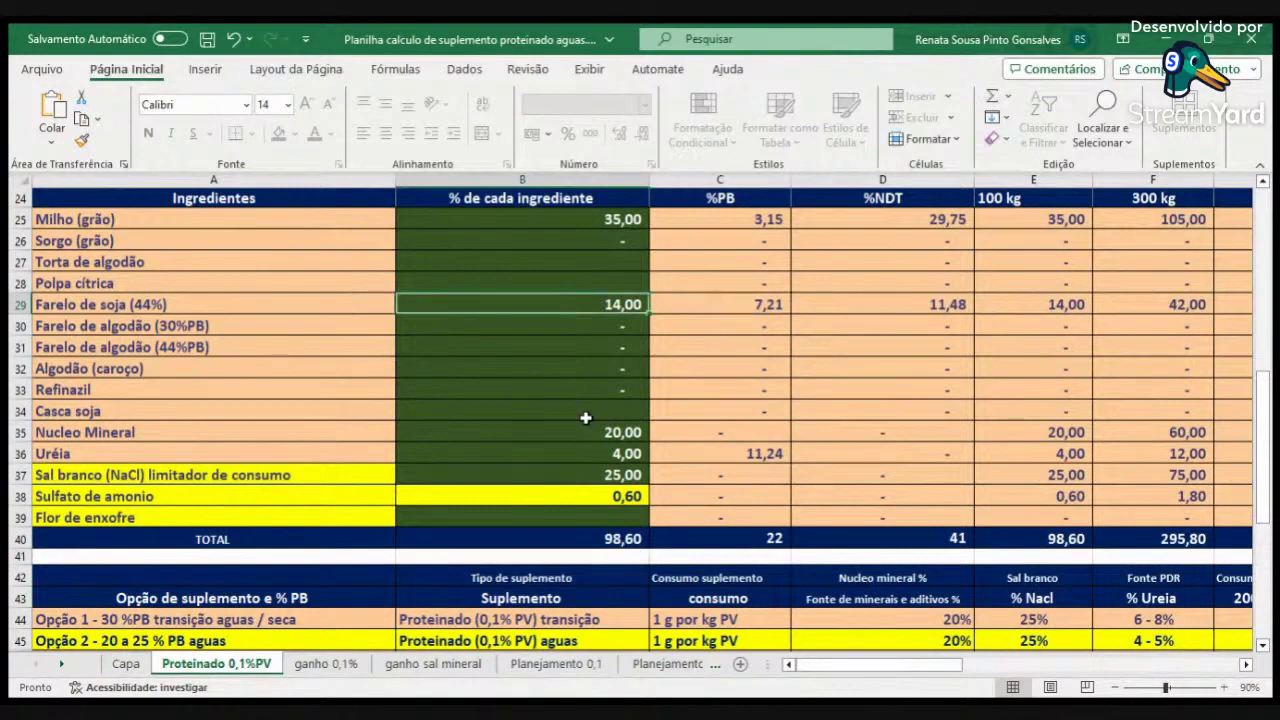
{"action": "type", "text": "13"}
{"action": "key", "text": "Return"}
Set the Farelo de soja (44%) share in the formulation table back to 14.
{"action": "key", "text": "Up"}
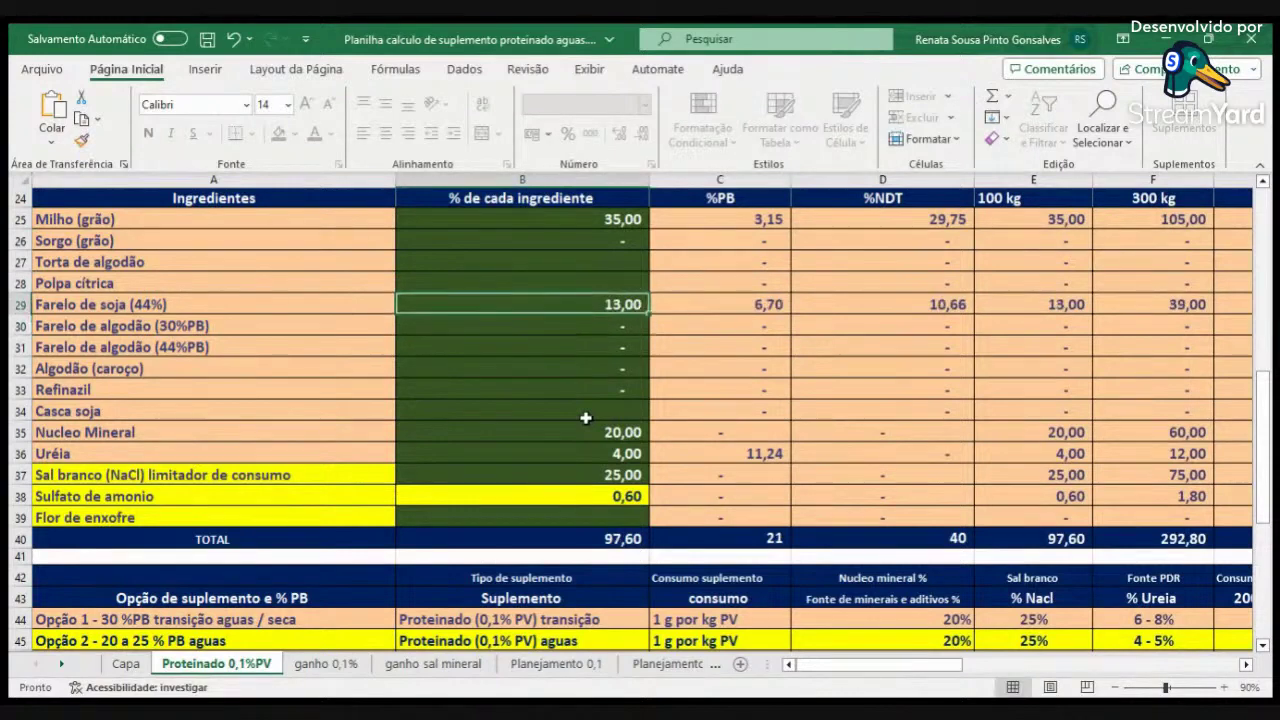
{"action": "type", "text": "14"}
{"action": "key", "text": "Return"}
Set the Milho (grão) share in the formulation table to 36.
{"action": "key", "text": "Up"}
{"action": "key", "text": "Up"}
{"action": "key", "text": "Up"}
{"action": "key", "text": "Up"}
{"action": "key", "text": "Up"}
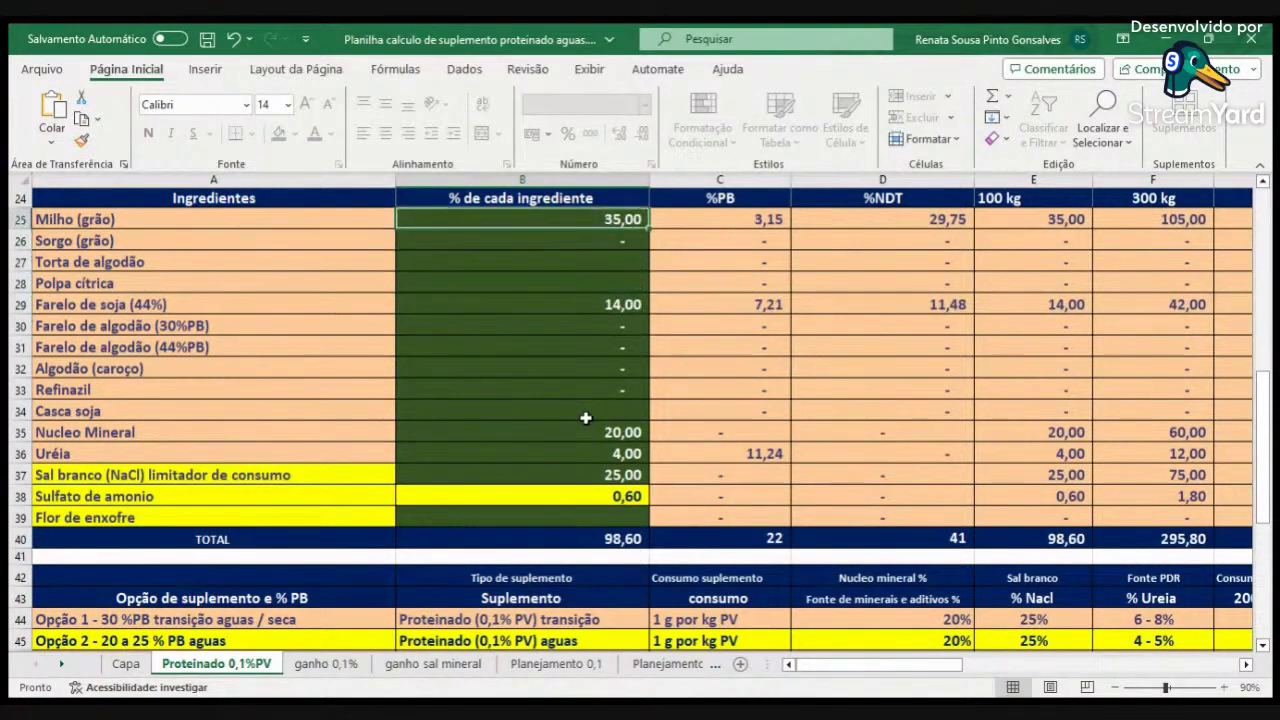
{"action": "type", "text": "36"}
{"action": "key", "text": "Return"}
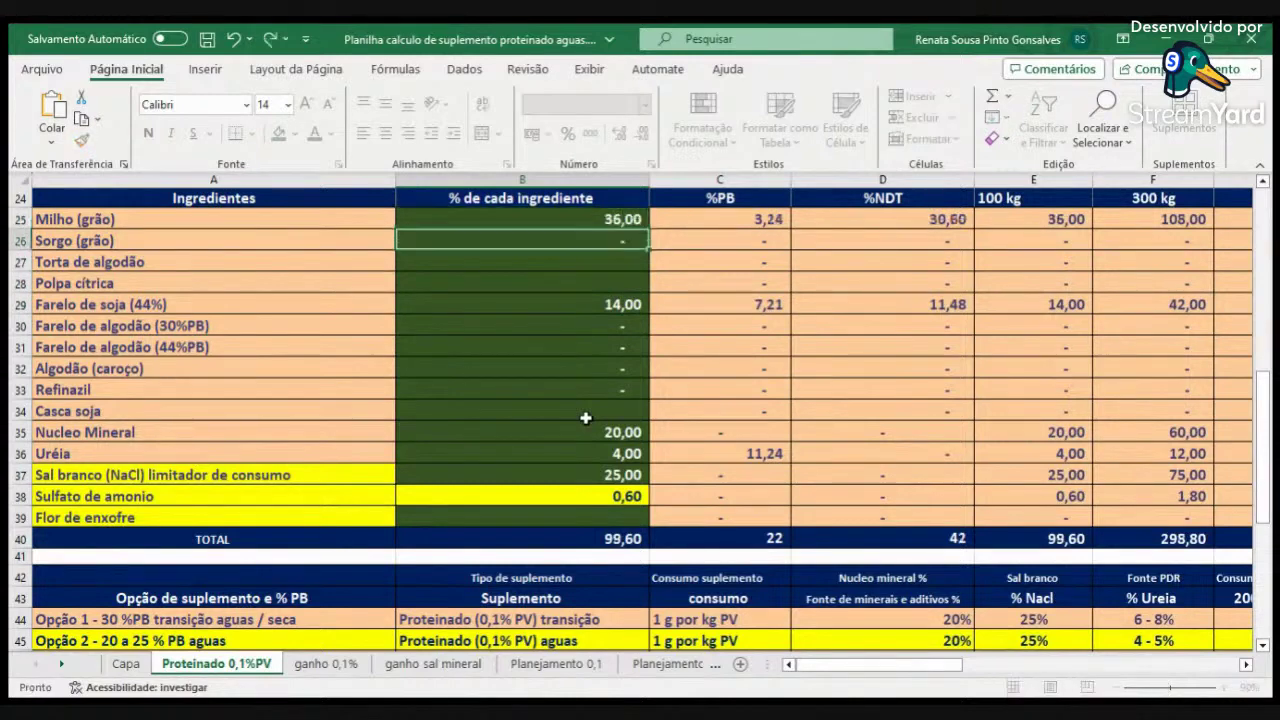
Set the Milho (grão) share in the formulation table to 36,4.
{"action": "key", "text": "Up"}
{"action": "type", "text": "36,4"}
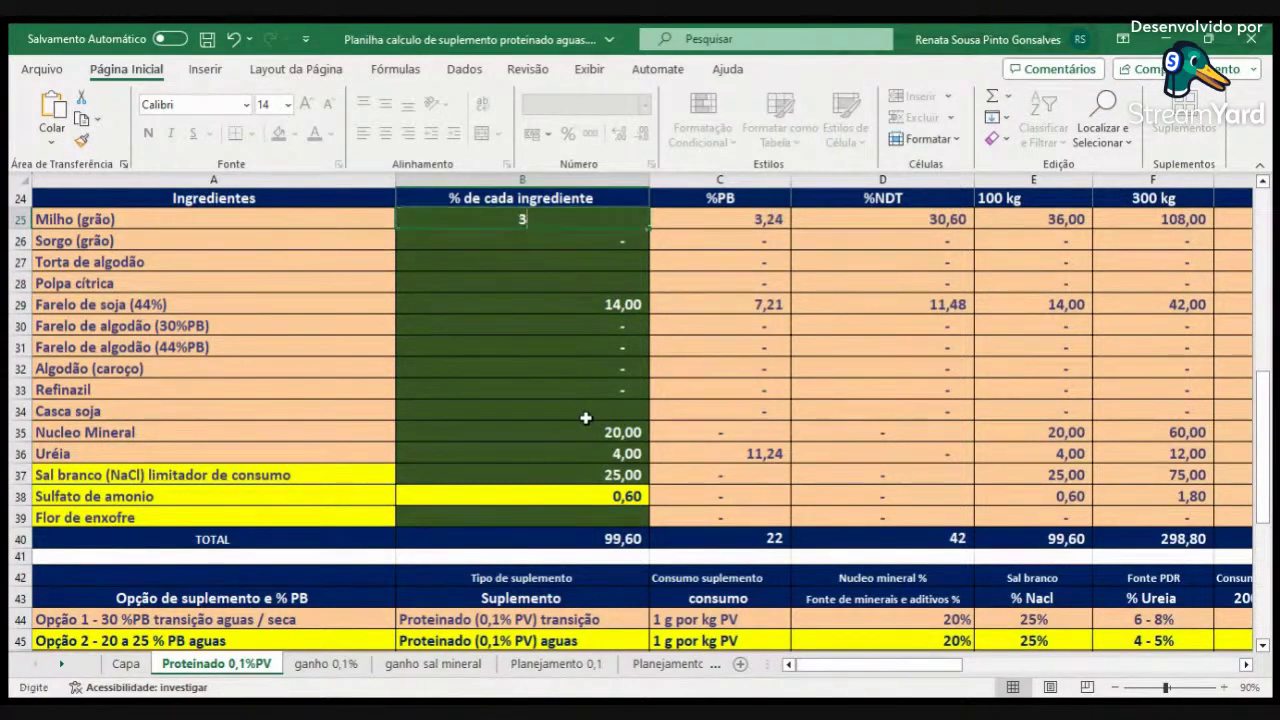
{"action": "key", "text": "Return"}
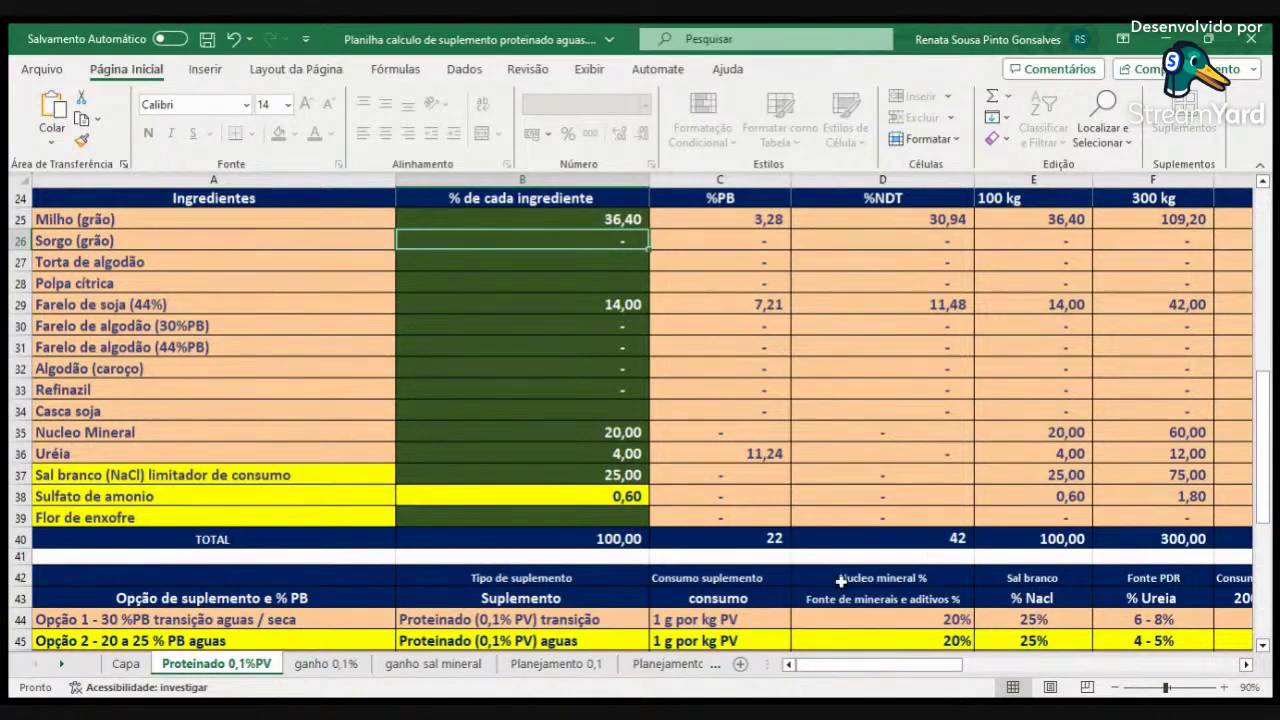
Review the ingredient and formulation tables, and open the ganho 0,1% sheet to examine its weight gain estimate.
{"action": "scroll", "coordinate": [800, 620], "scroll_direction": "down", "scroll_amount": 2}
{"action": "scroll", "coordinate": [570, 548], "scroll_direction": "up", "scroll_amount": 4}
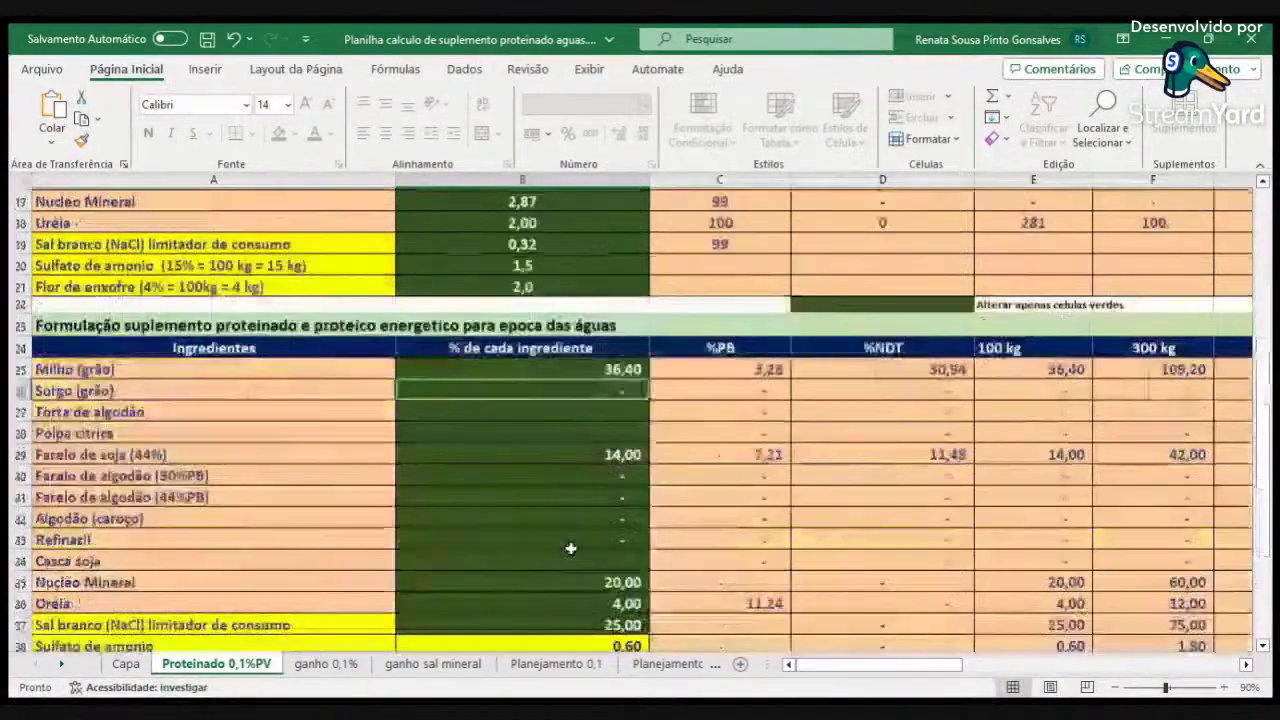
{"action": "scroll", "coordinate": [570, 548], "scroll_direction": "up", "scroll_amount": 6}
{"action": "scroll", "coordinate": [570, 548], "scroll_direction": "down", "scroll_amount": 7}
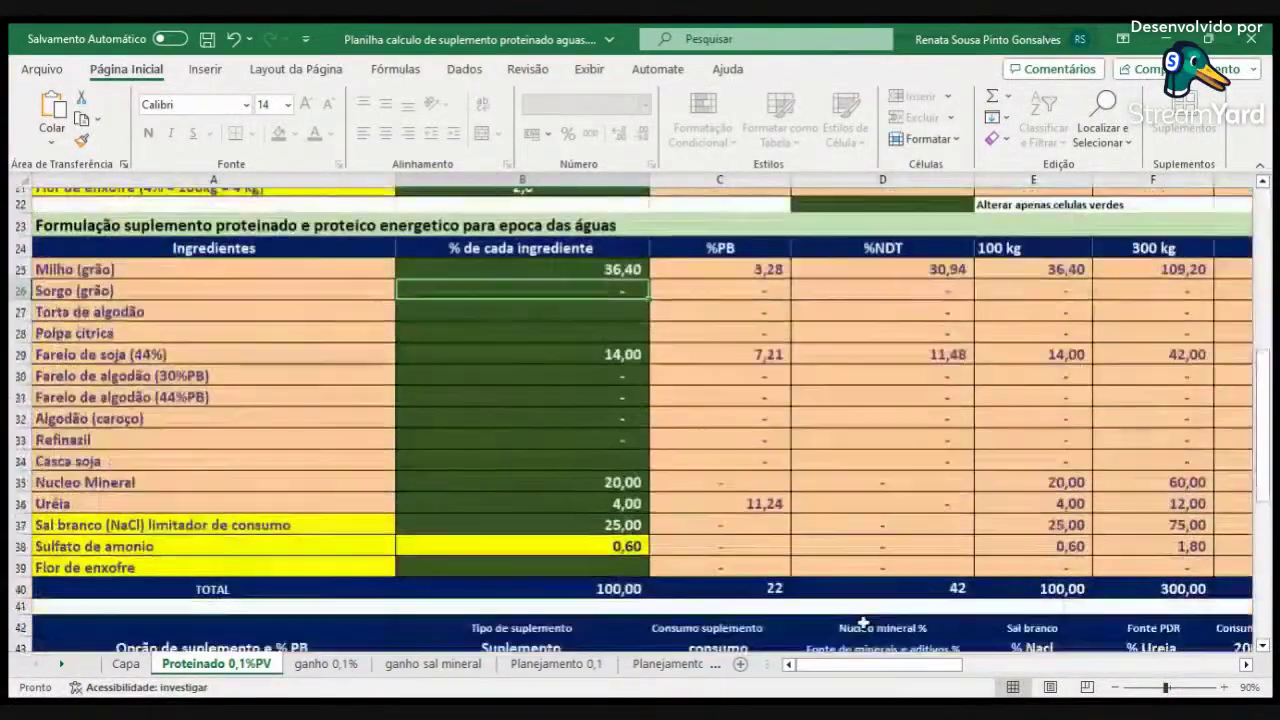
{"action": "scroll", "coordinate": [862, 624], "scroll_direction": "down", "scroll_amount": 1}
{"action": "scroll", "coordinate": [470, 664], "scroll_direction": "up", "scroll_amount": 8}
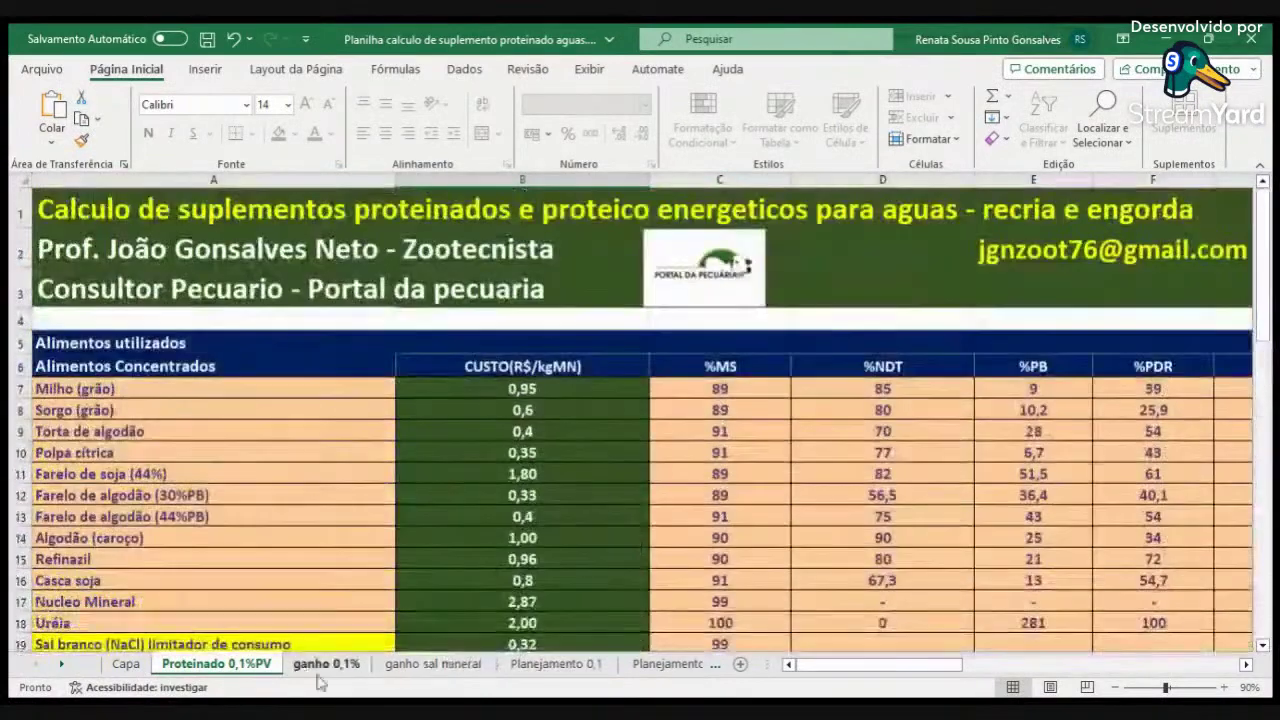
{"action": "left_click", "coordinate": [324, 664]}
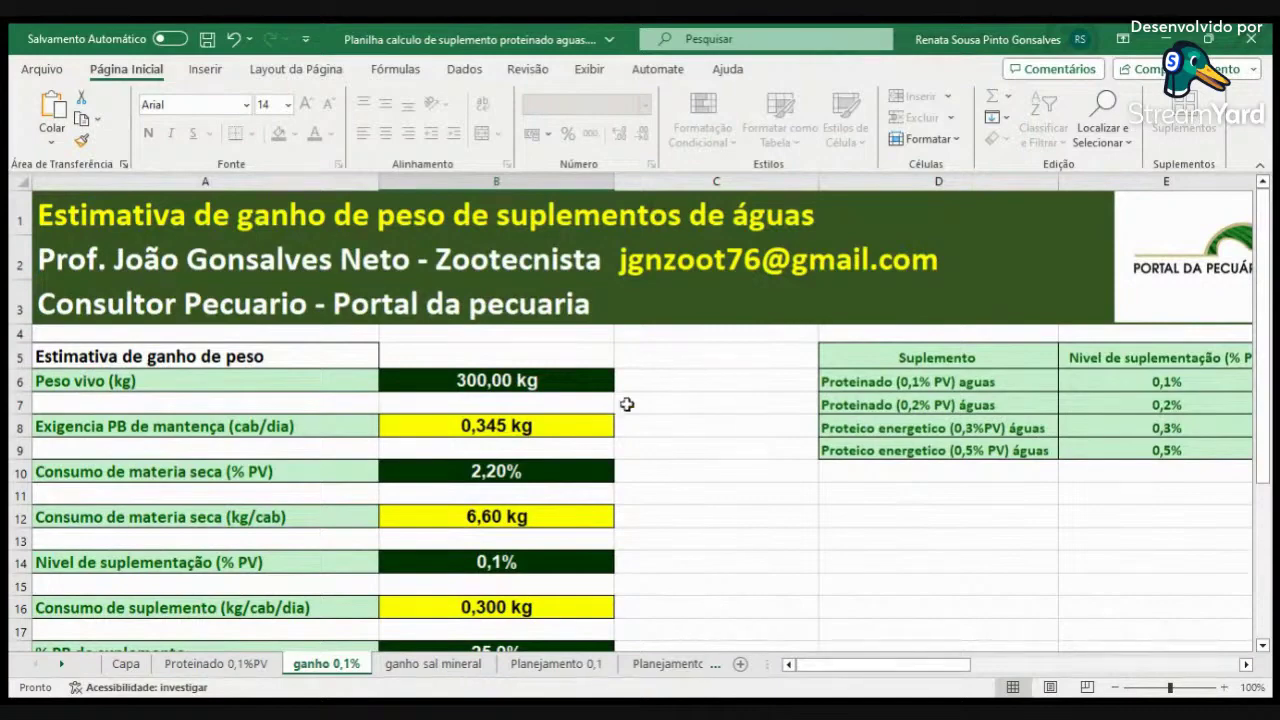
{"action": "scroll", "coordinate": [626, 404], "scroll_direction": "down", "scroll_amount": 5}
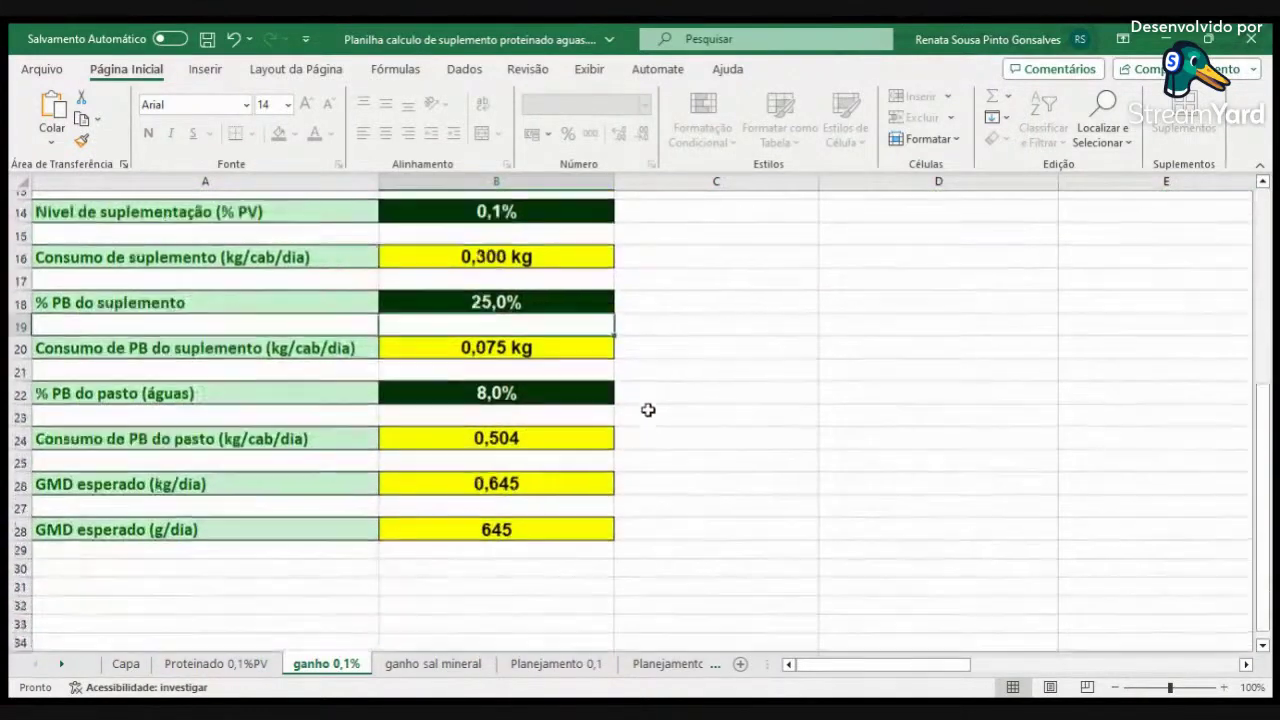
{"action": "scroll", "coordinate": [648, 410], "scroll_direction": "up", "scroll_amount": 4}
{"action": "scroll", "coordinate": [646, 414], "scroll_direction": "down", "scroll_amount": 1}
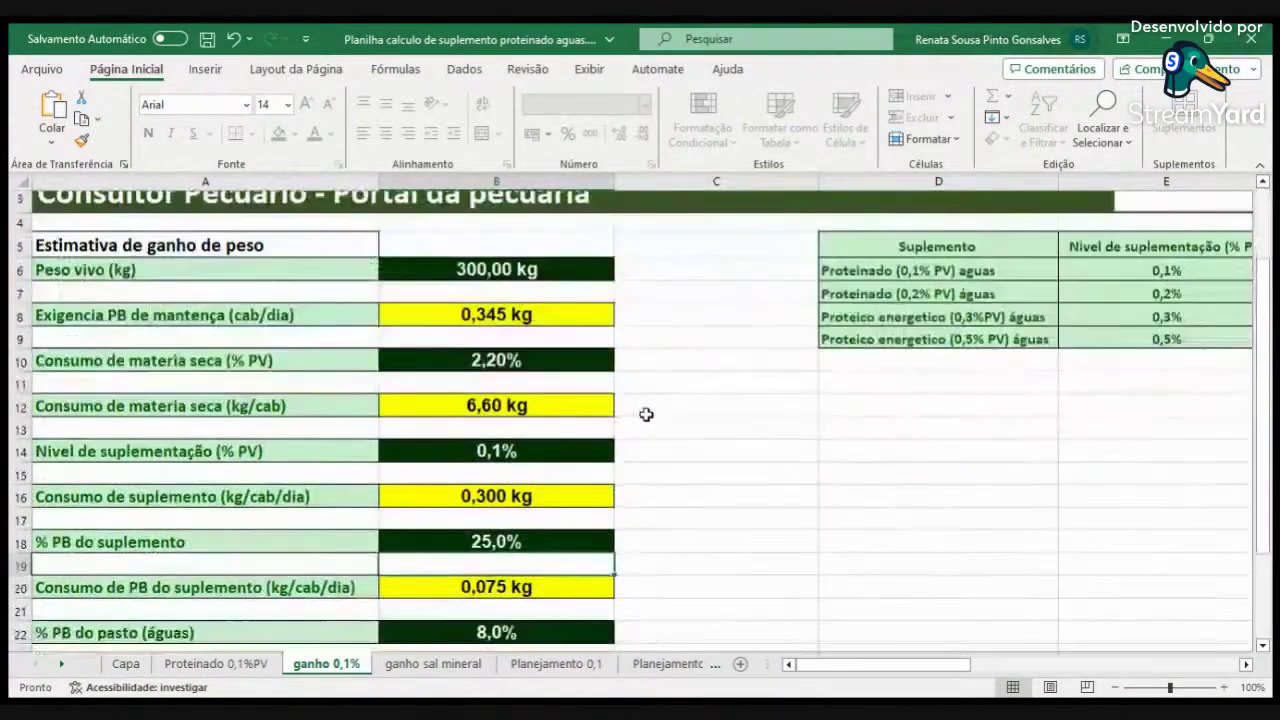
Set the % PB do pasto (águas) value in the weight gain estimate to 12%.
{"action": "scroll", "coordinate": [646, 414], "scroll_direction": "down", "scroll_amount": 2}
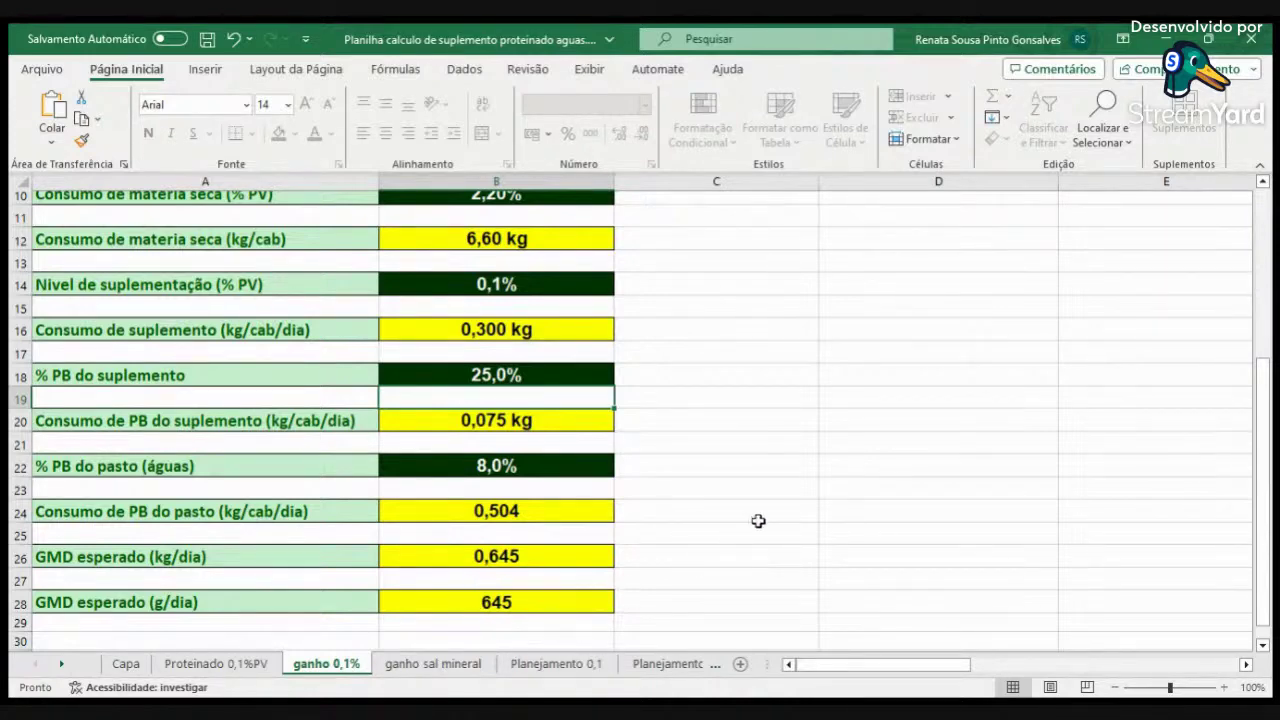
{"action": "left_click", "coordinate": [470, 458]}
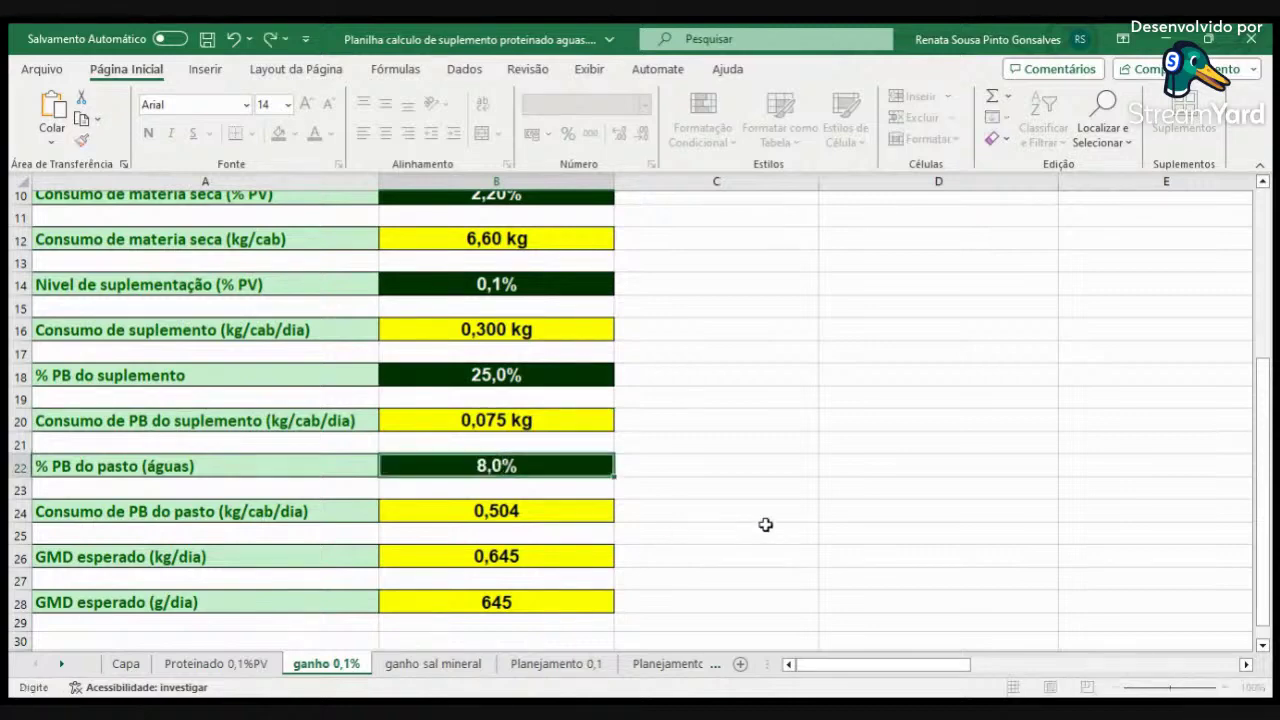
{"action": "type", "text": "12"}
{"action": "key", "text": "Return"}
{"action": "key", "text": "Up"}
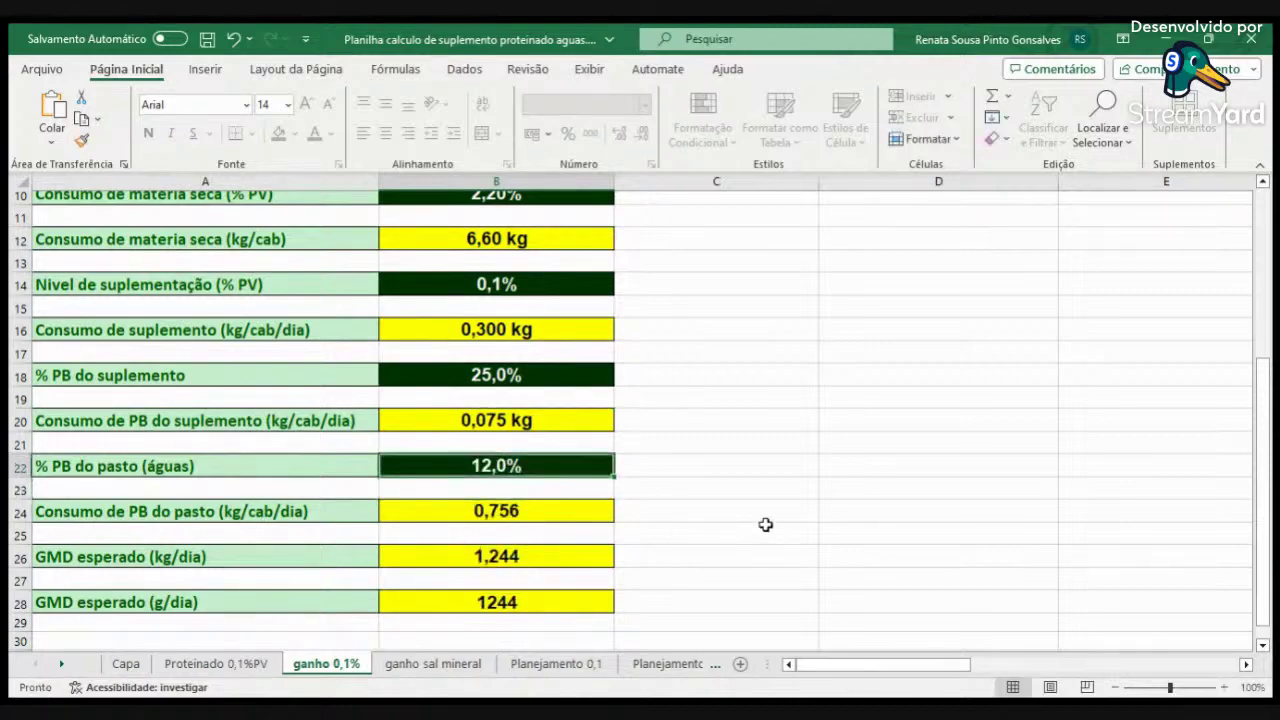
Set the % PB do pasto (águas) value in the weight gain estimate to 9%.
{"action": "type", "text": "9"}
{"action": "key", "text": "Return"}
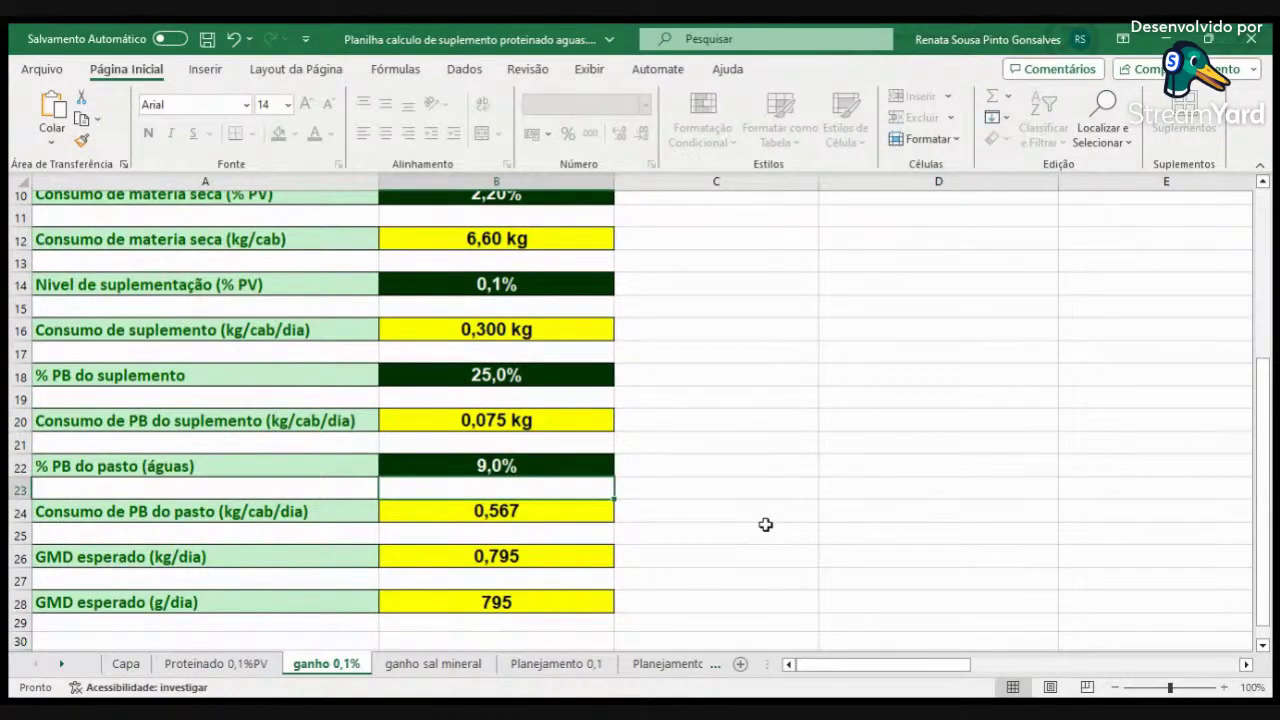
{"action": "key", "text": "Up"}
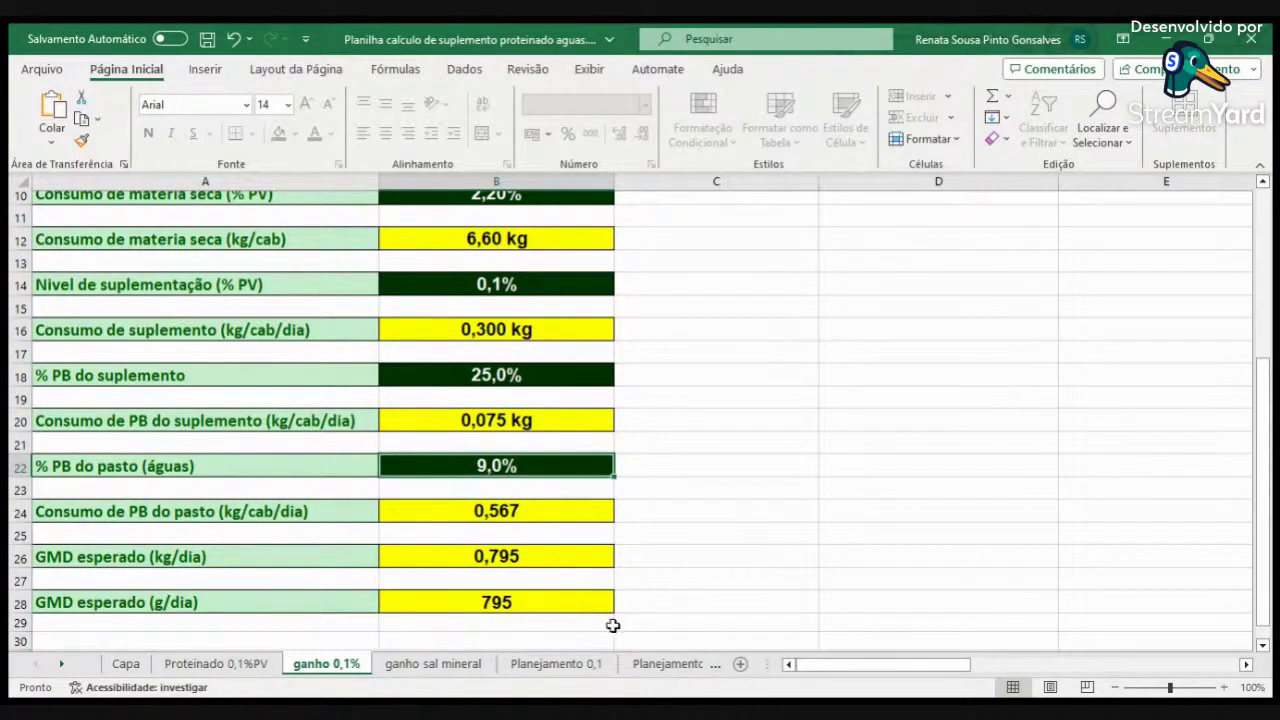
Set the % PB do suplemento value in the weight gain estimate to 22%.
{"action": "key", "text": "Up"}
{"action": "key", "text": "Up"}
{"action": "key", "text": "Up"}
{"action": "key", "text": "Up"}
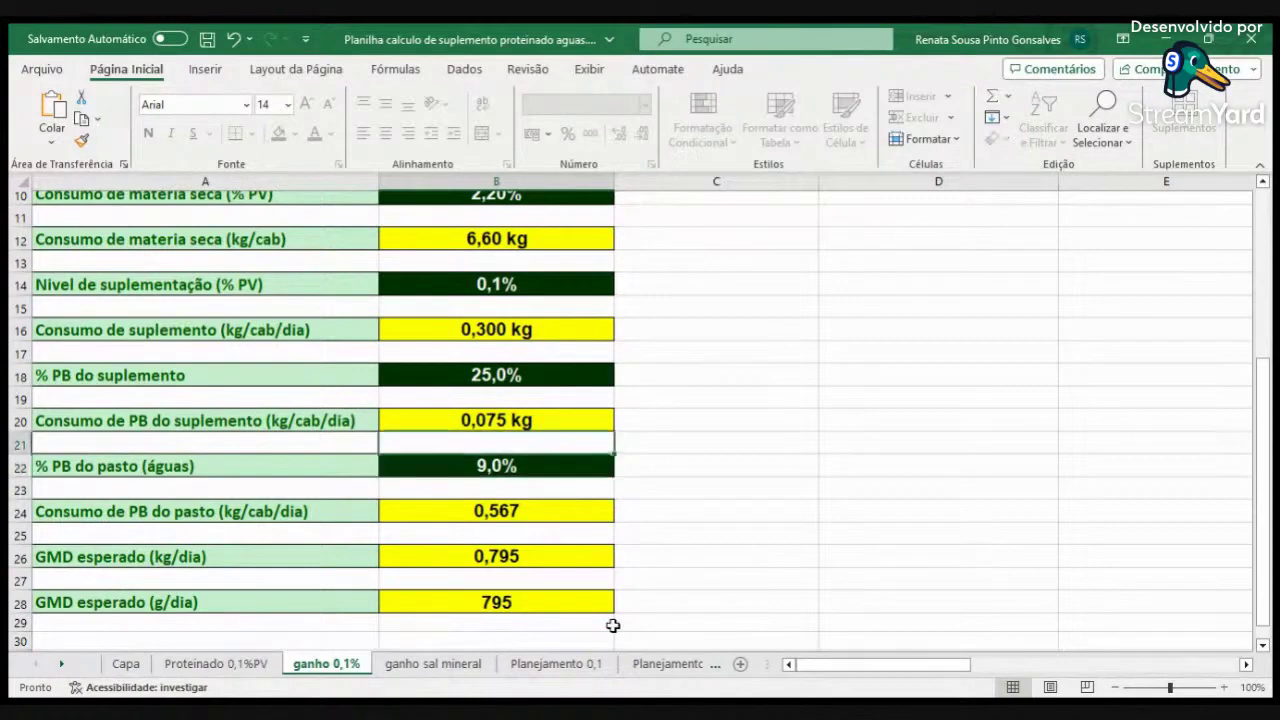
{"action": "key", "text": "Down"}
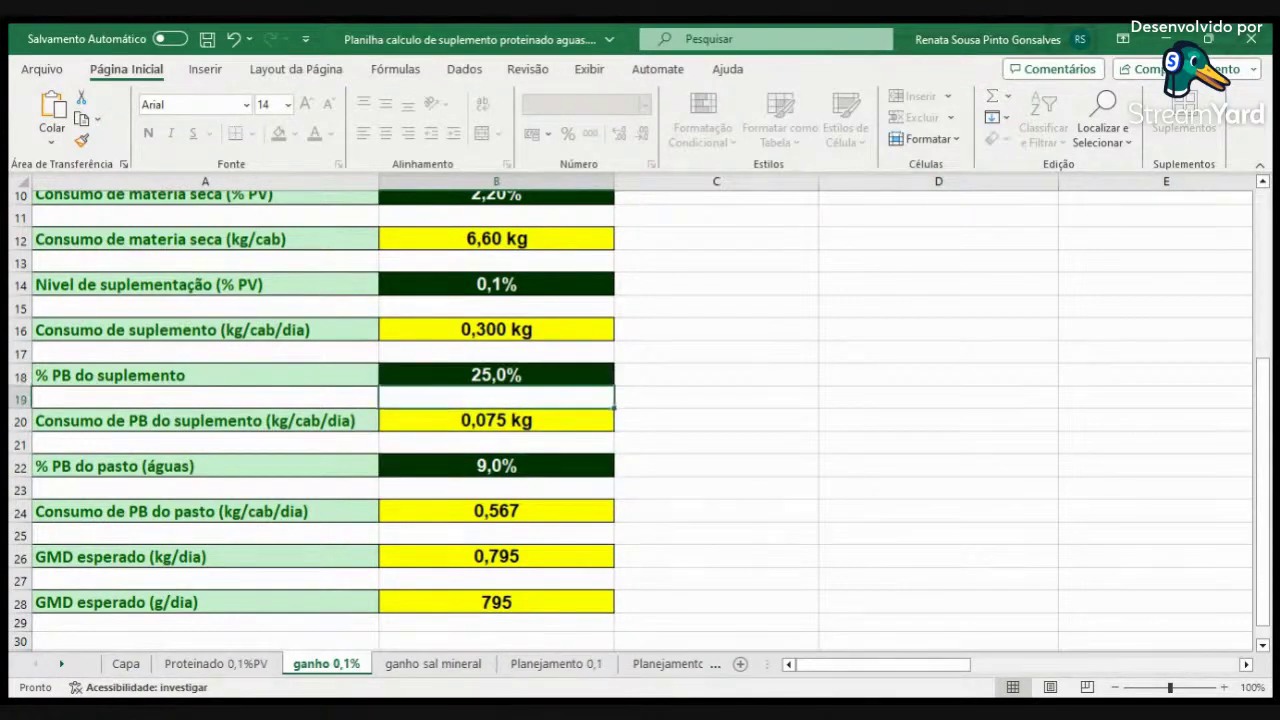
{"action": "left_click", "coordinate": [500, 375]}
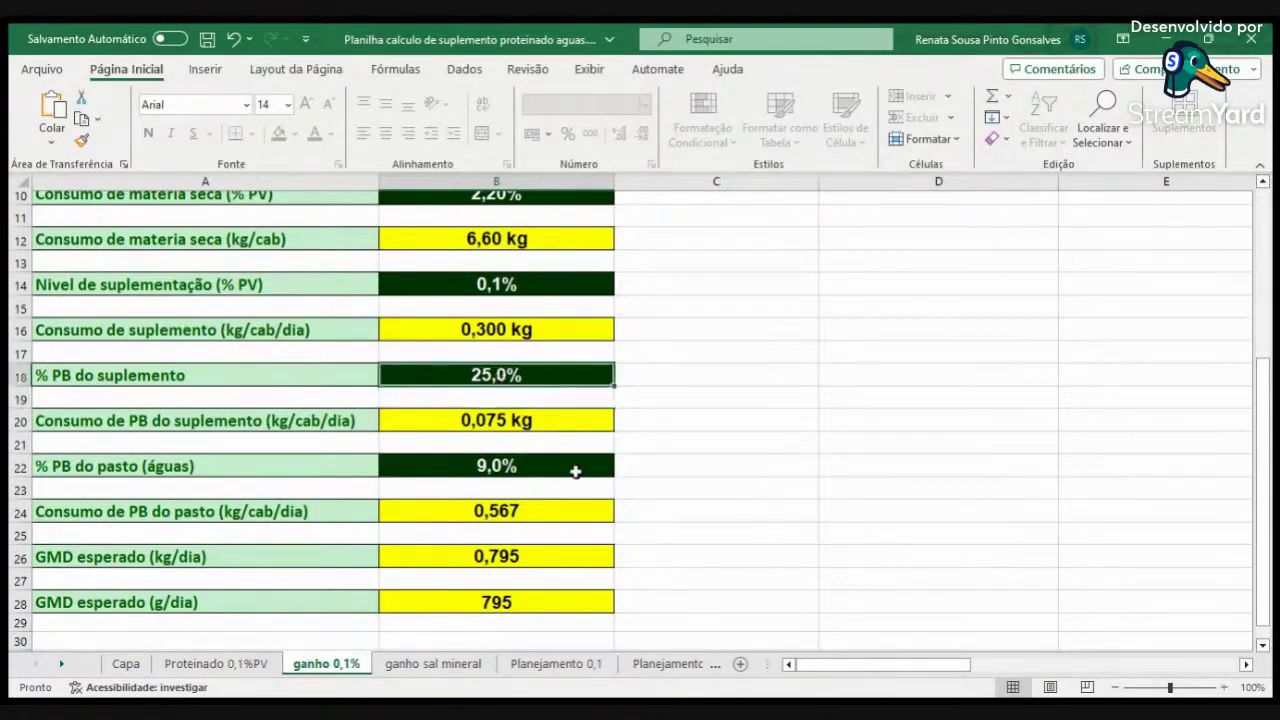
{"action": "type", "text": "22"}
{"action": "key", "text": "Return"}
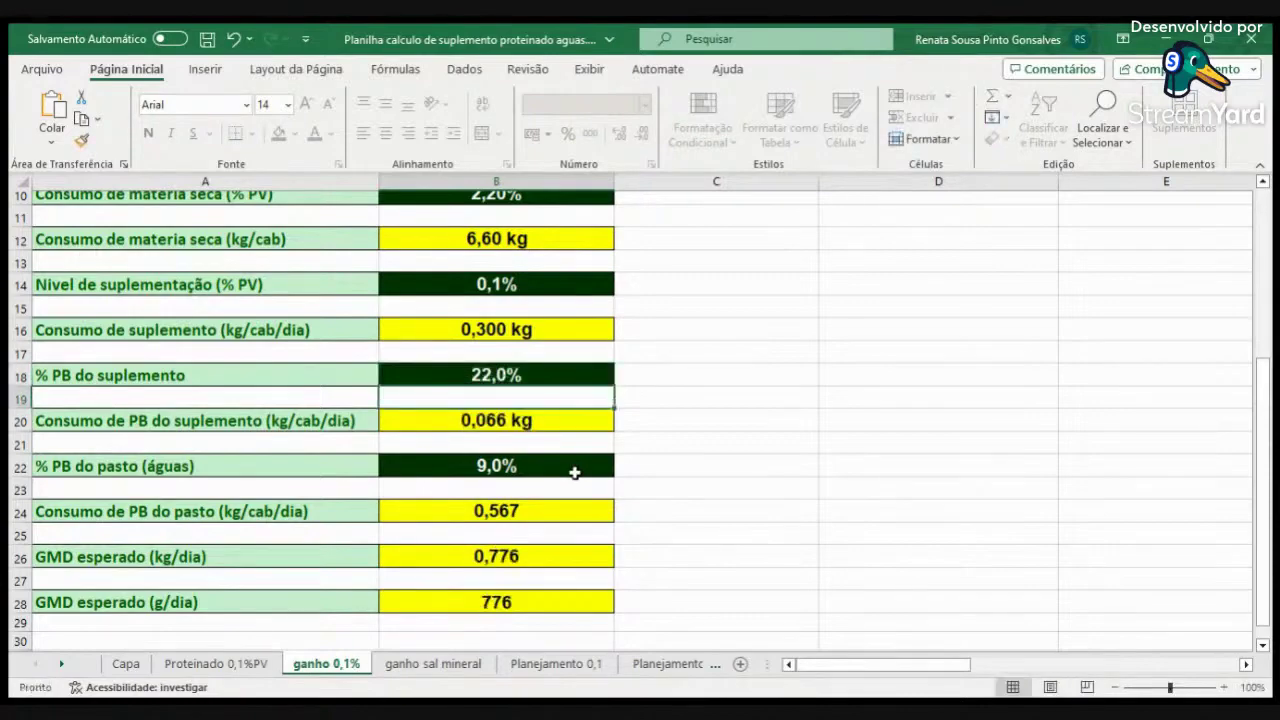
{"action": "key", "text": "Up"}
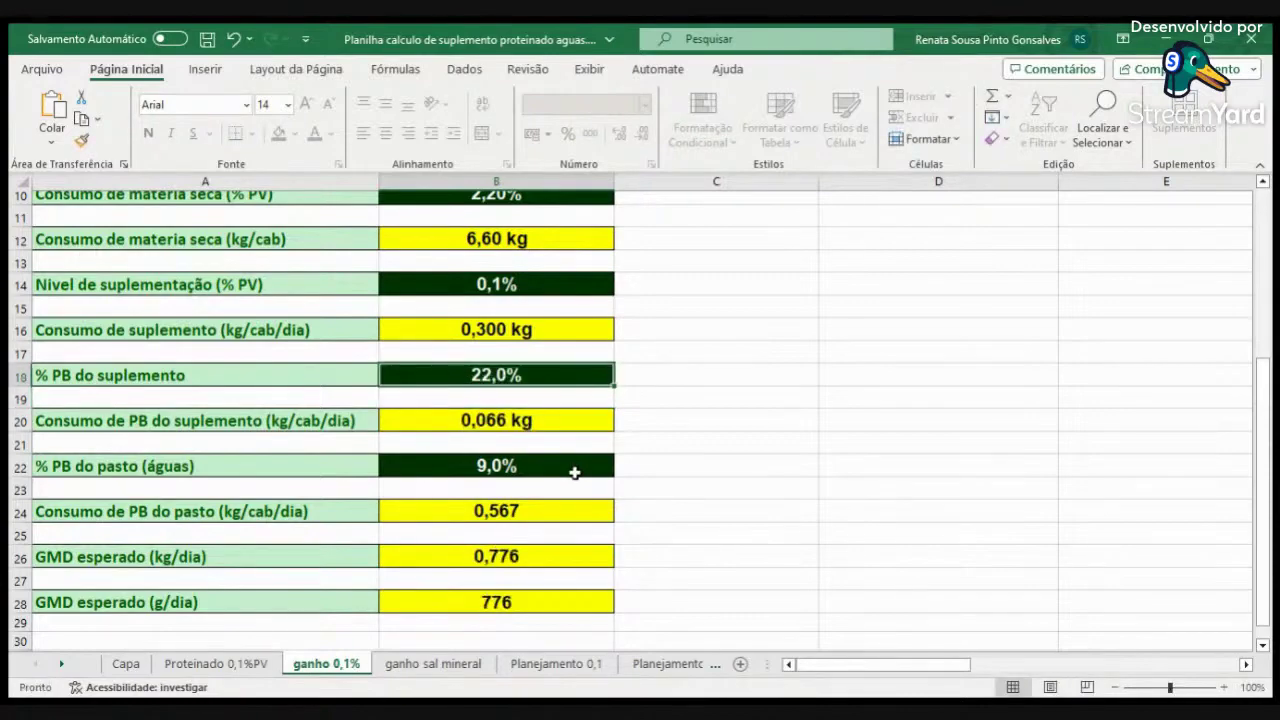
On the Proteinado 0,1%PV sheet, try Farelo de soja (44%) shares of 15 and 18 in the formulation table.
{"action": "left_click", "coordinate": [248, 664]}
{"action": "scroll", "coordinate": [946, 543], "scroll_direction": "down", "scroll_amount": 5}
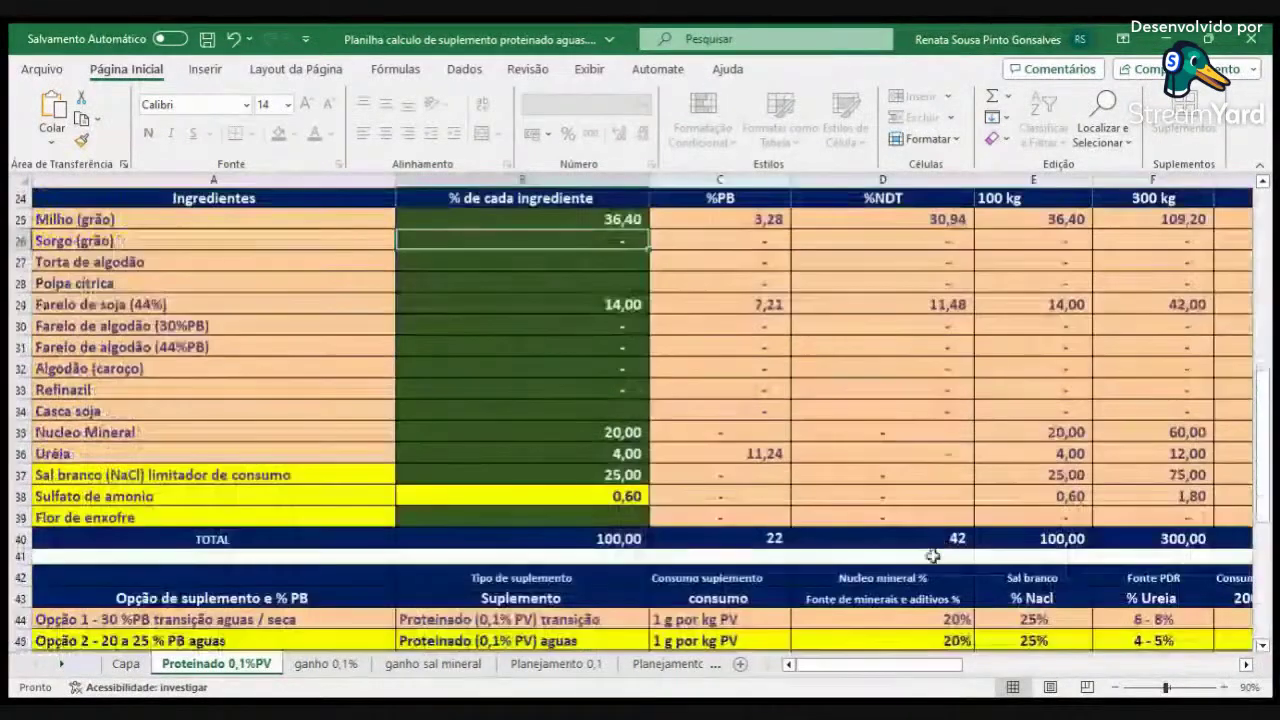
{"action": "key", "text": "Down"}
{"action": "key", "text": "Down"}
{"action": "key", "text": "Down"}
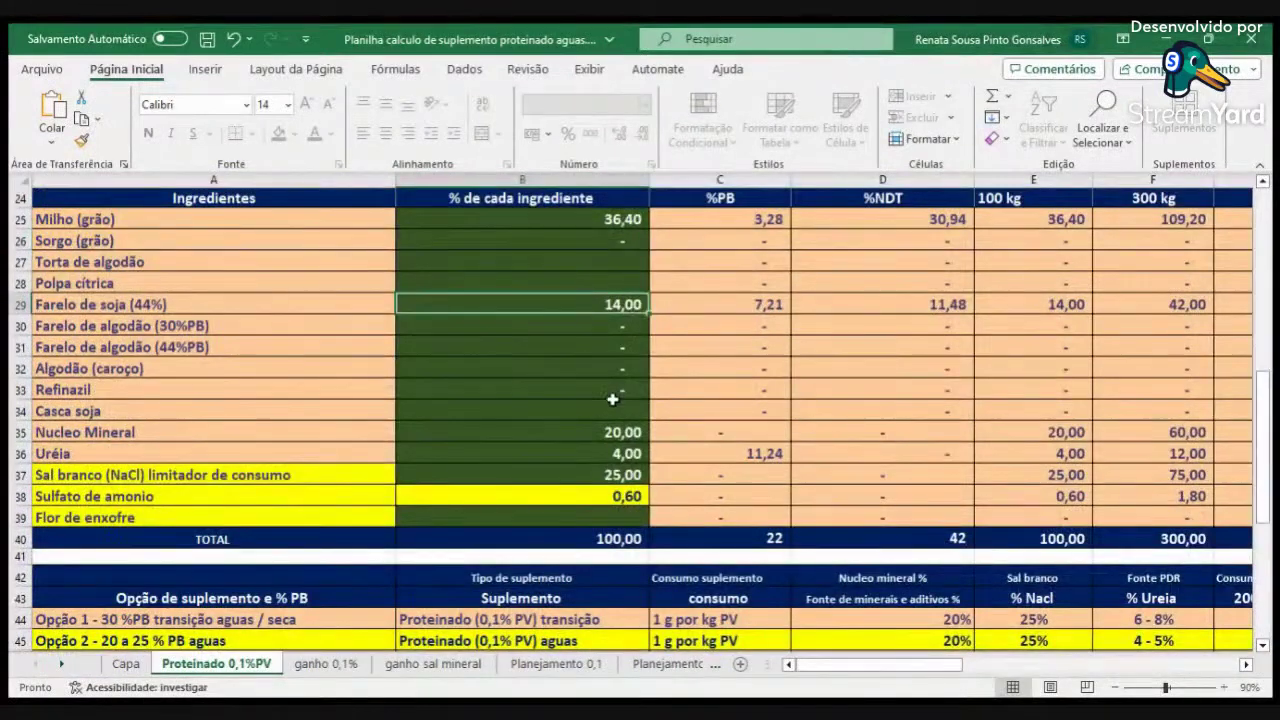
{"action": "type", "text": "15"}
{"action": "key", "text": "ctrl+Return"}
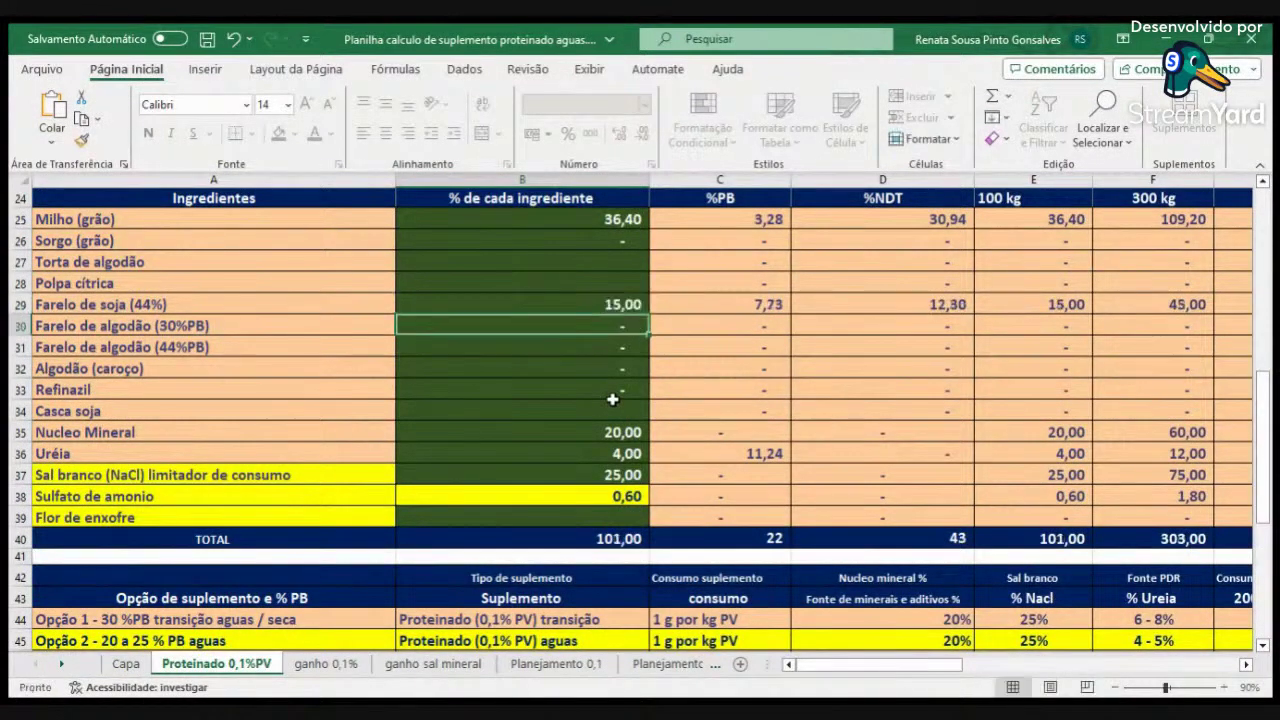
{"action": "type", "text": "18"}
{"action": "key", "text": "Return"}
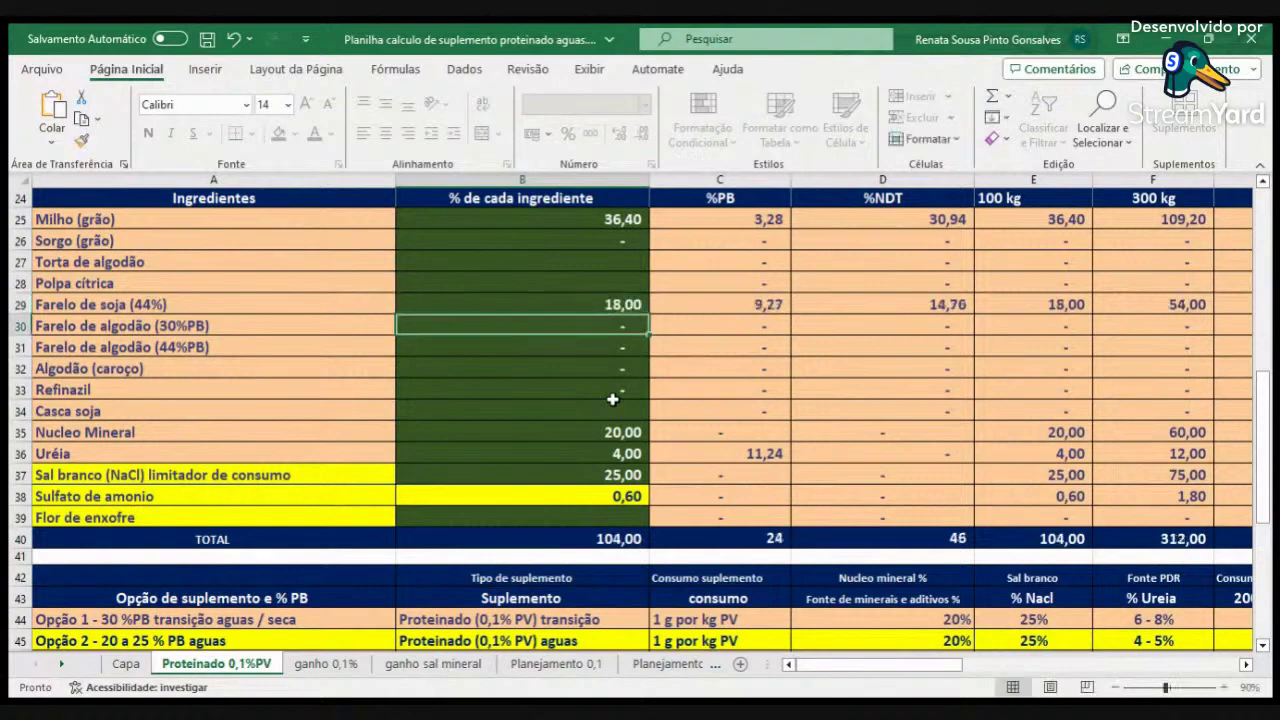
Try Milho (grão) shares of 35 and 33 in the formulation table.
{"action": "key", "text": "Up"}
{"action": "key", "text": "Up"}
{"action": "key", "text": "Up"}
{"action": "key", "text": "Up"}
{"action": "key", "text": "Up"}
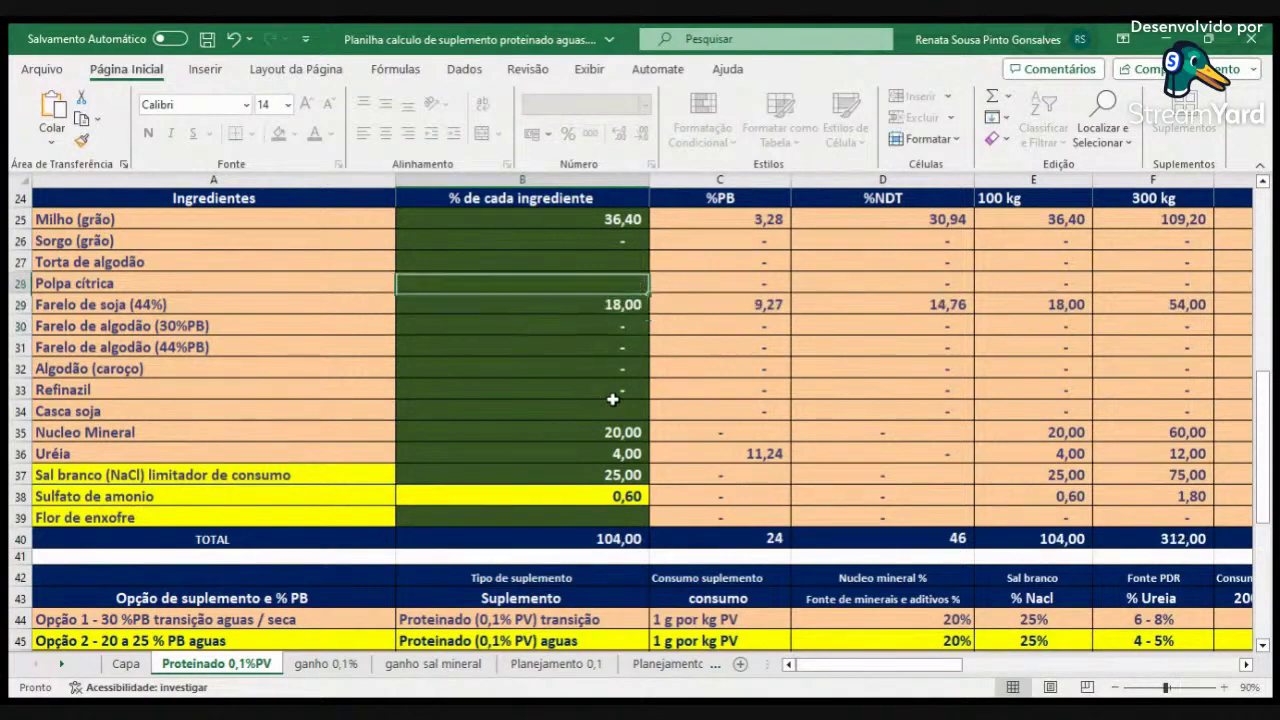
{"action": "type", "text": "35"}
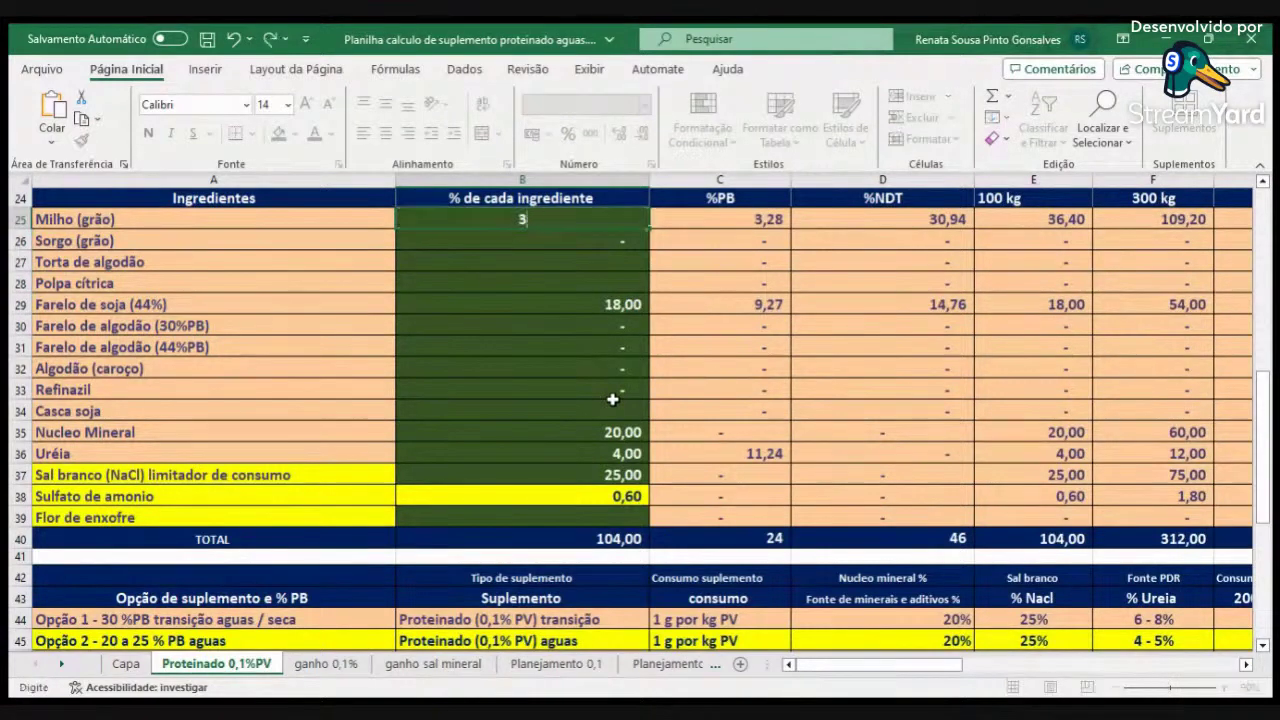
{"action": "key", "text": "ctrl+Return"}
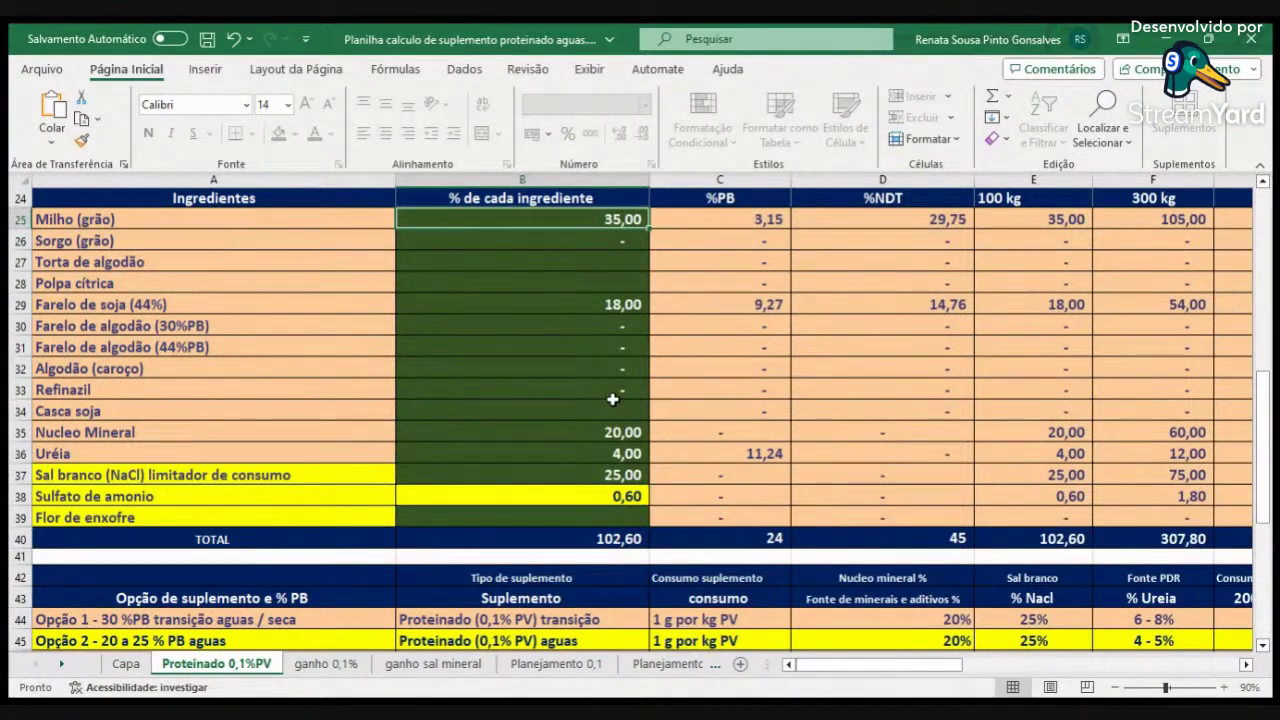
{"action": "type", "text": "33"}
{"action": "key", "text": "Return"}
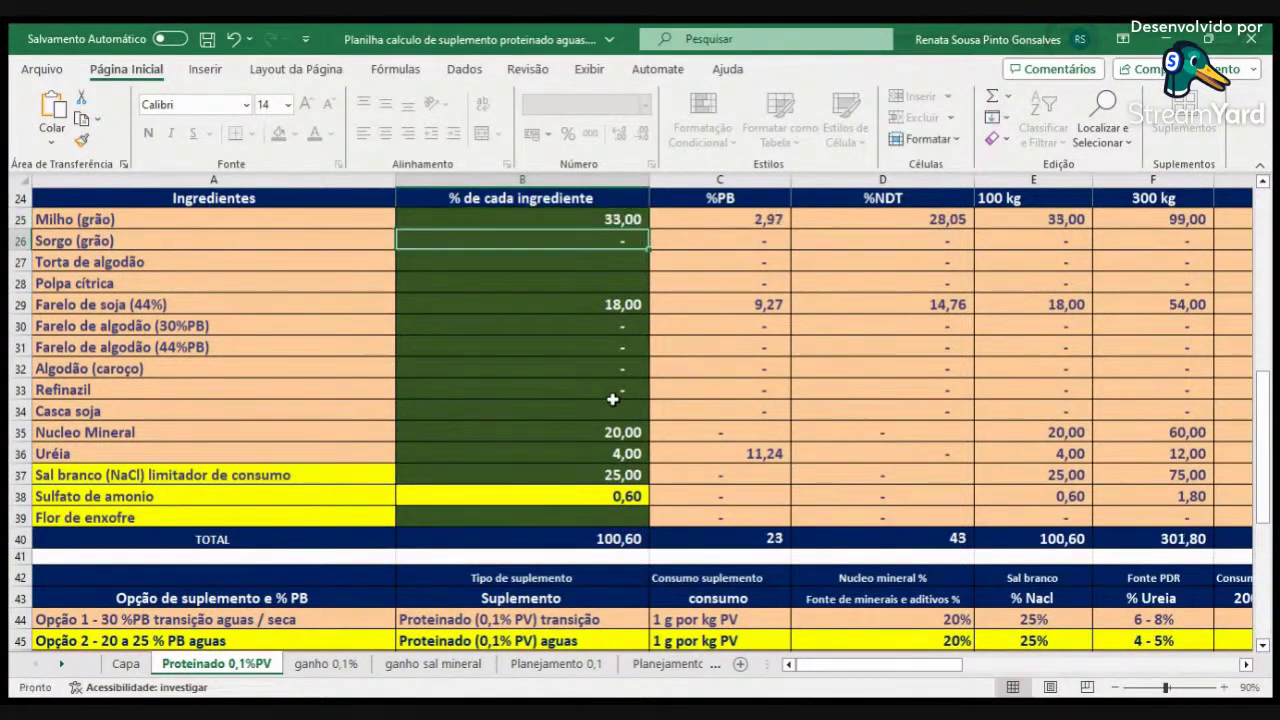
Set the Farelo de soja (44%) share in the formulation table back to 14.
{"action": "key", "text": "Up"}
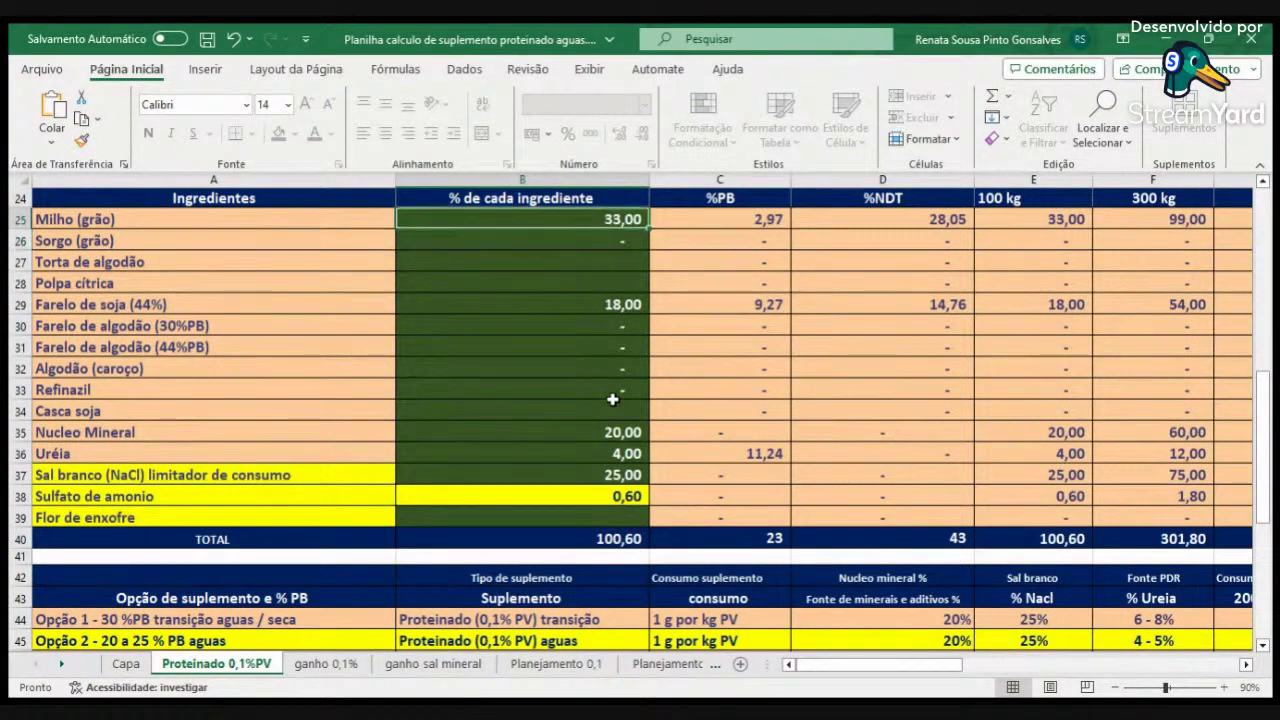
{"action": "key", "text": "Down"}
{"action": "key", "text": "Down"}
{"action": "key", "text": "Down"}
{"action": "key", "text": "Down"}
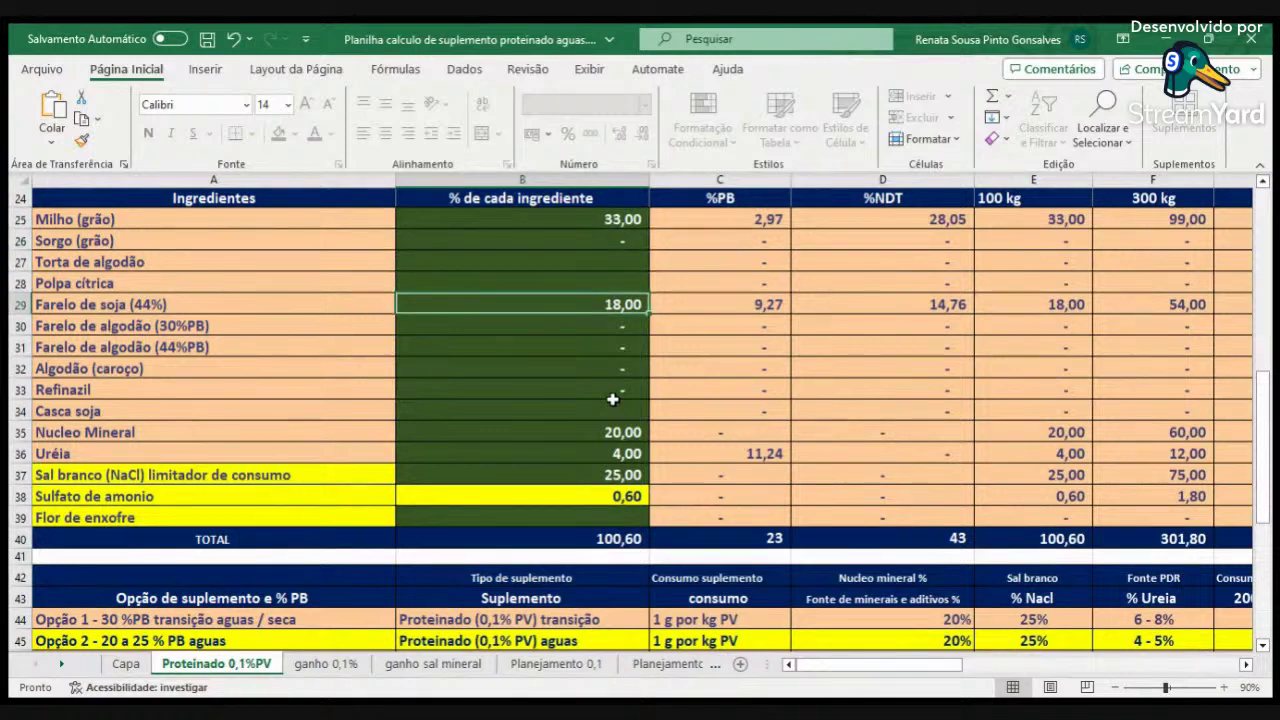
{"action": "type", "text": "14"}
{"action": "key", "text": "Return"}
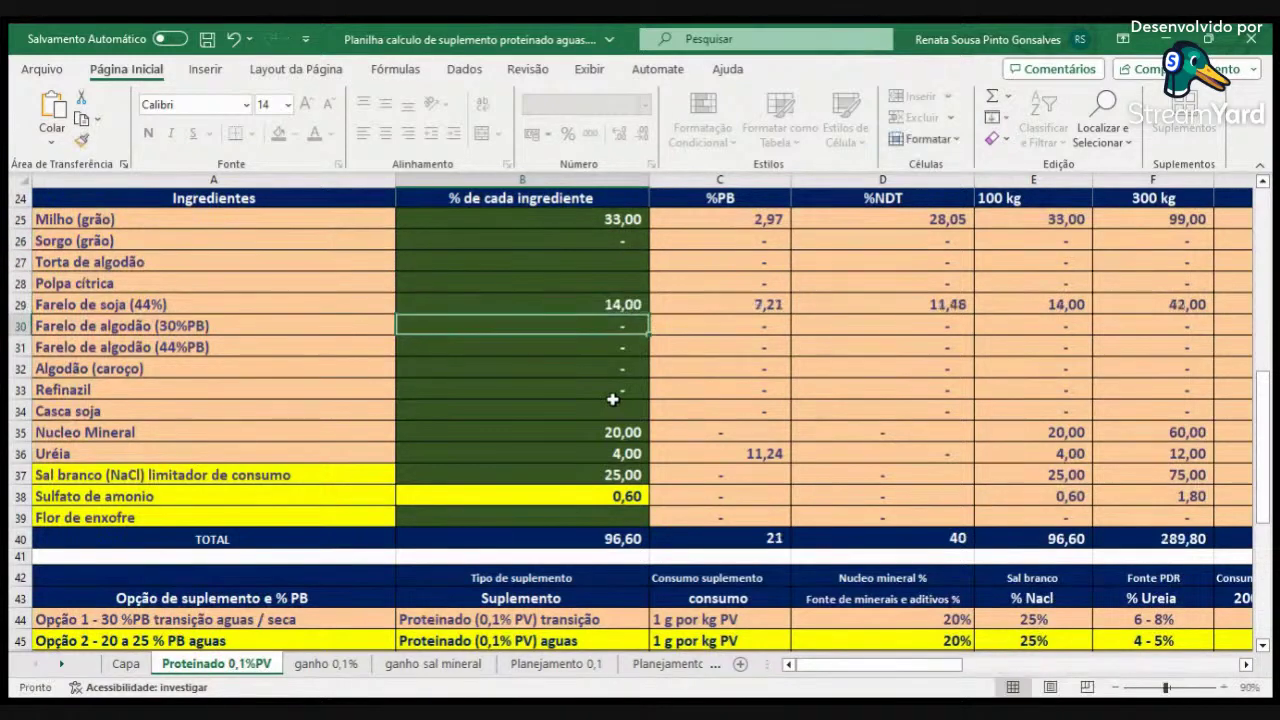
Set the Milho (grão) share in the formulation table to 36.
{"action": "key", "text": "Up"}
{"action": "key", "text": "Up"}
{"action": "key", "text": "Up"}
{"action": "key", "text": "Up"}
{"action": "key", "text": "Up"}
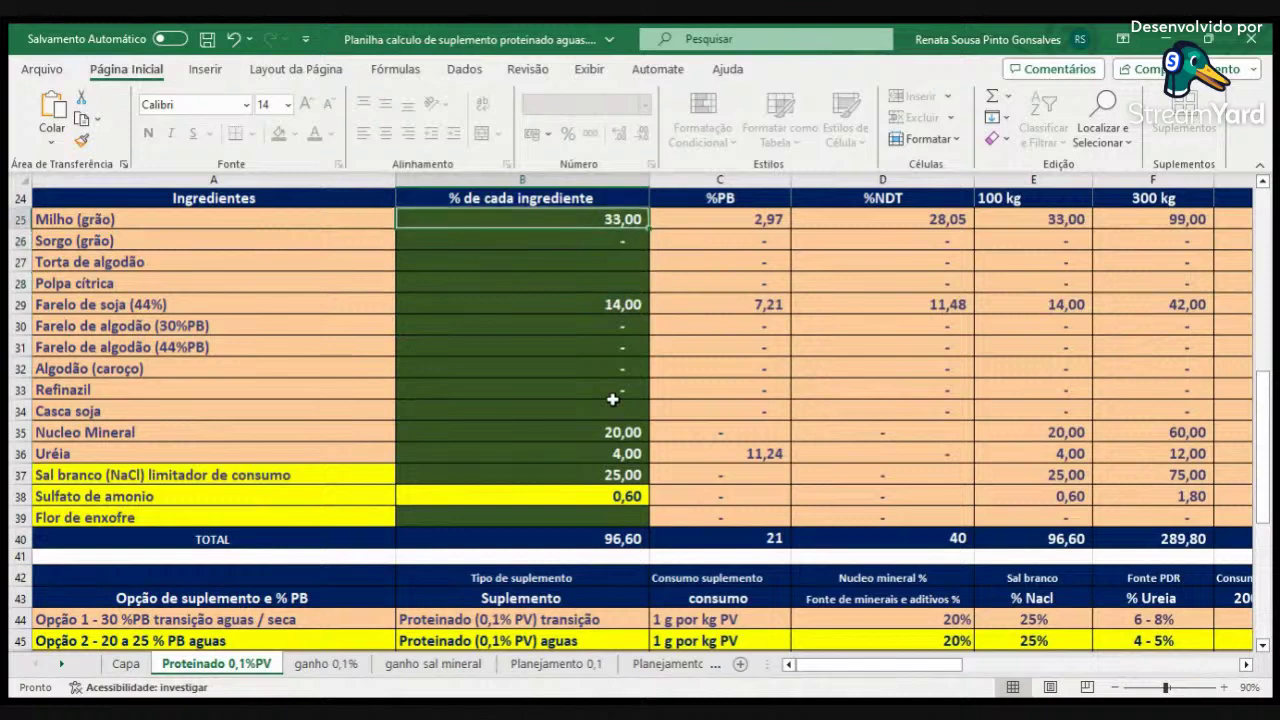
{"action": "type", "text": "36"}
{"action": "key", "text": "Return"}
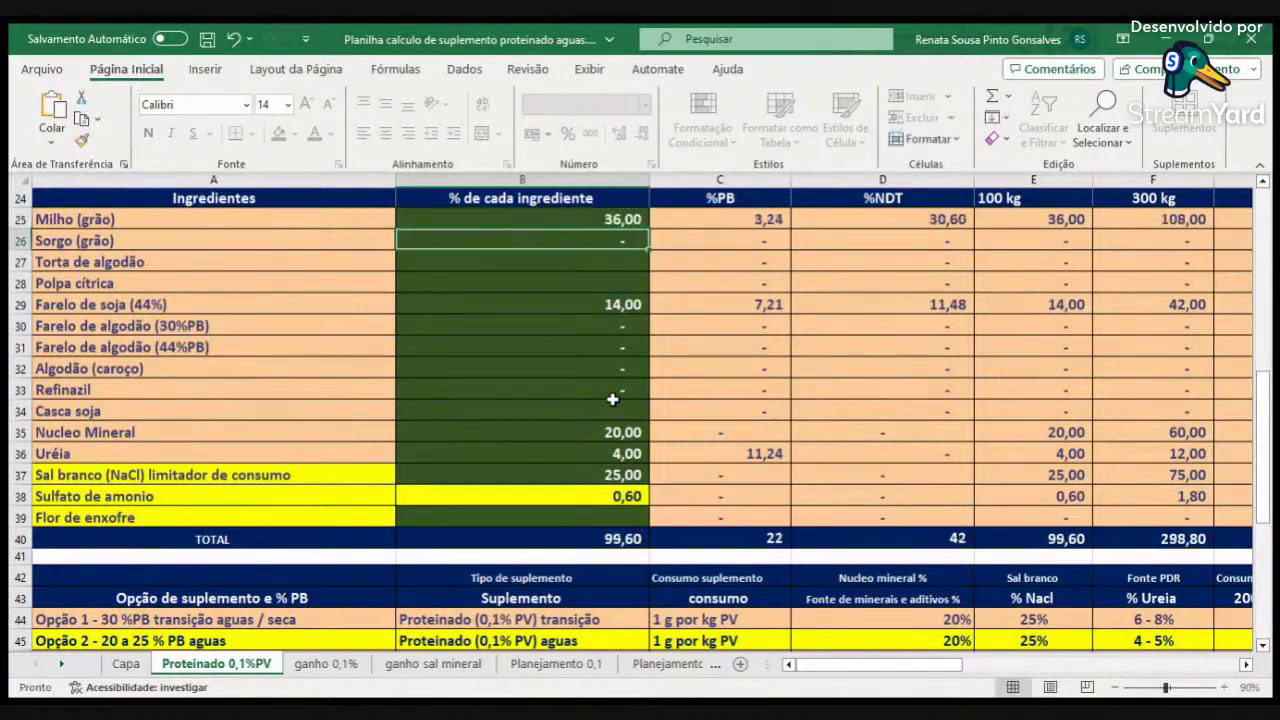
Set the Milho (grão) share in the formulation table to 36,40.
{"action": "key", "text": "Up"}
{"action": "type", "text": "3"}
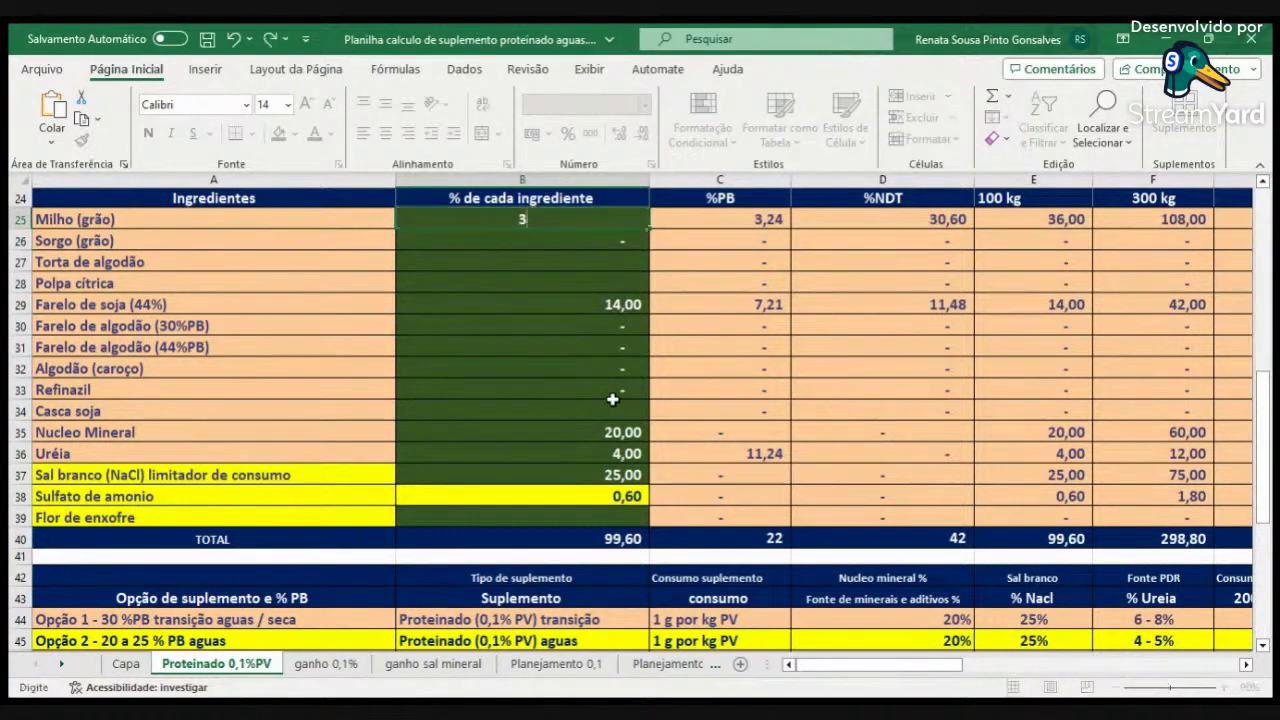
{"action": "type", "text": "6,40"}
{"action": "key", "text": "Return"}
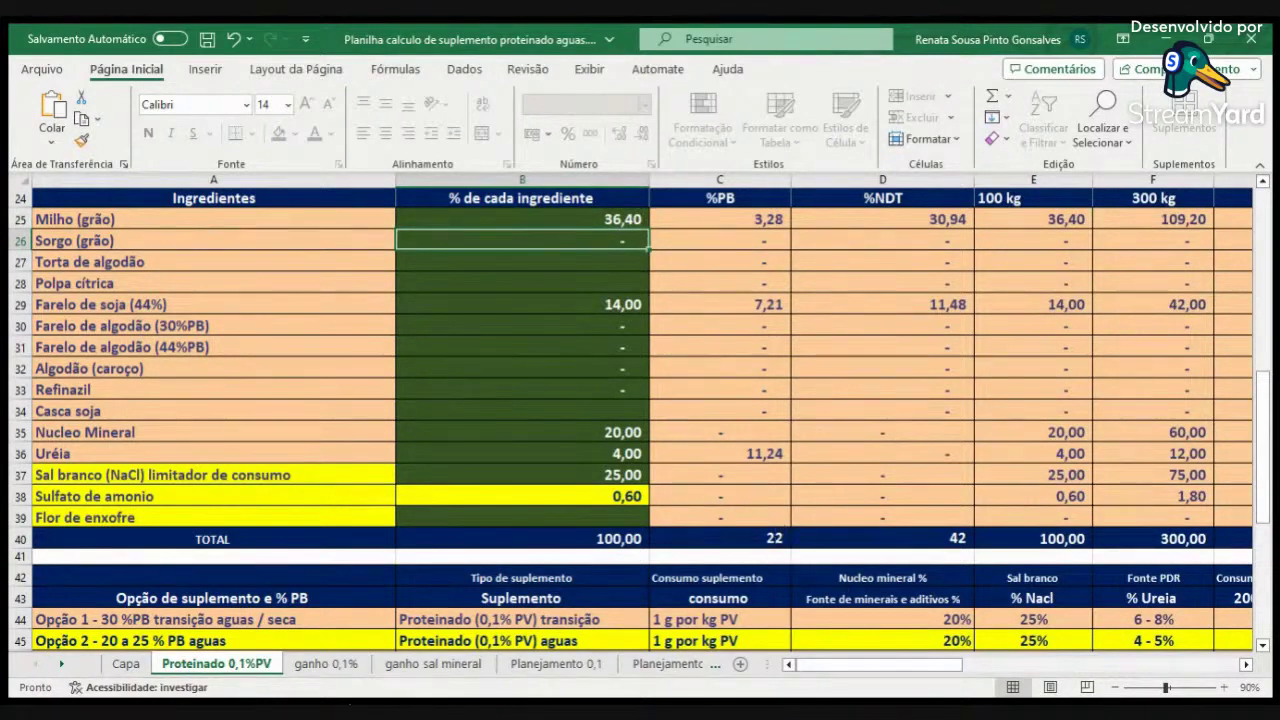
On the ganho 0,1% sheet, set the % PB do pasto (águas) value to 10%.
{"action": "left_click", "coordinate": [325, 663]}
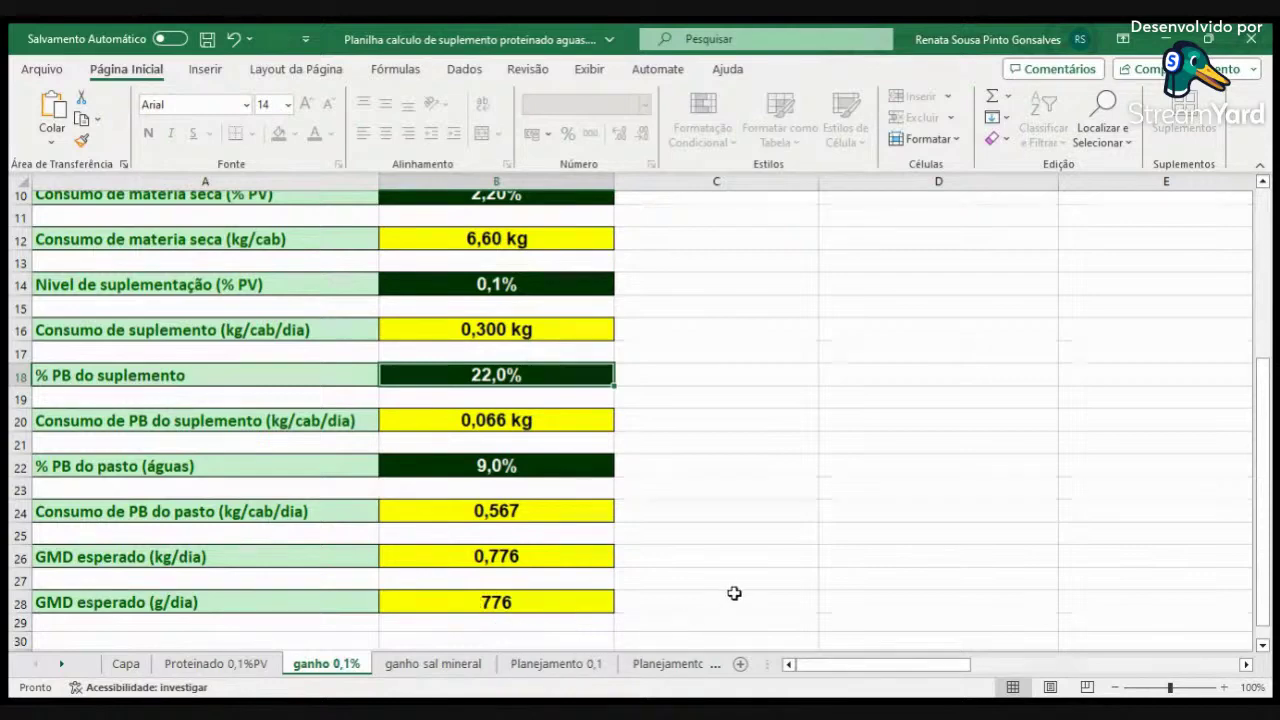
{"action": "left_click", "coordinate": [533, 464]}
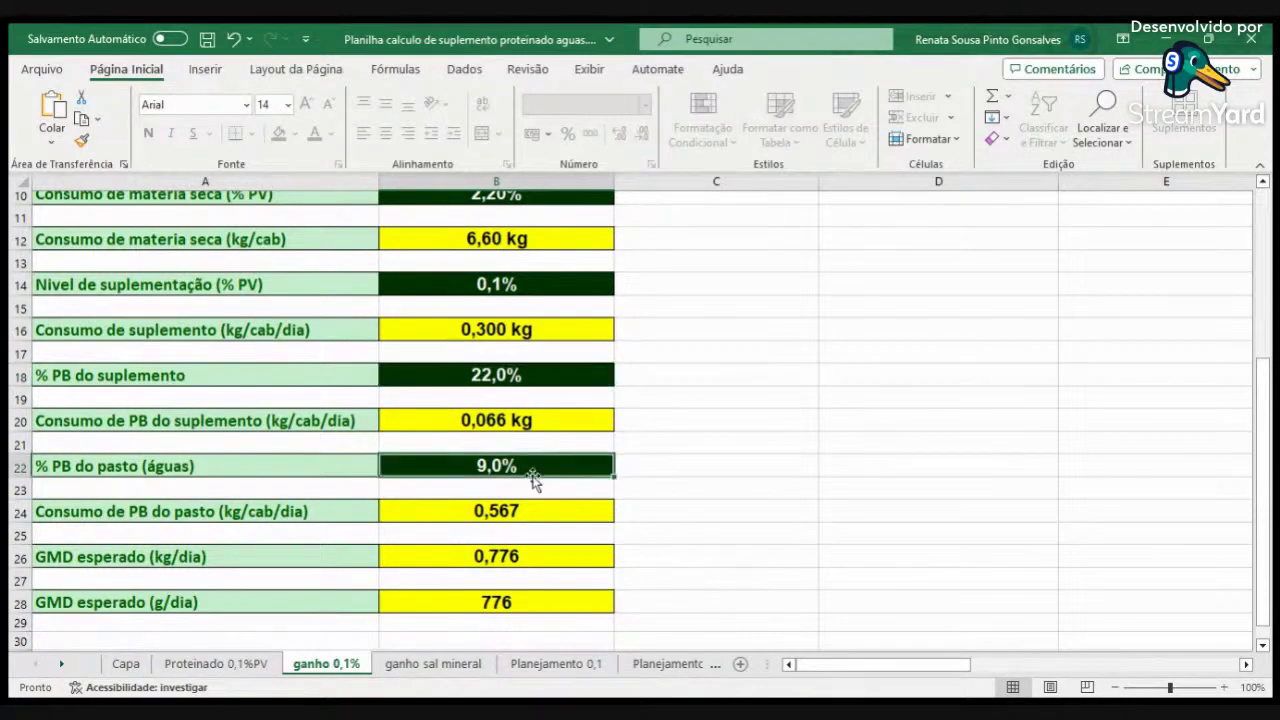
{"action": "type", "text": "10"}
{"action": "key", "text": "Return"}
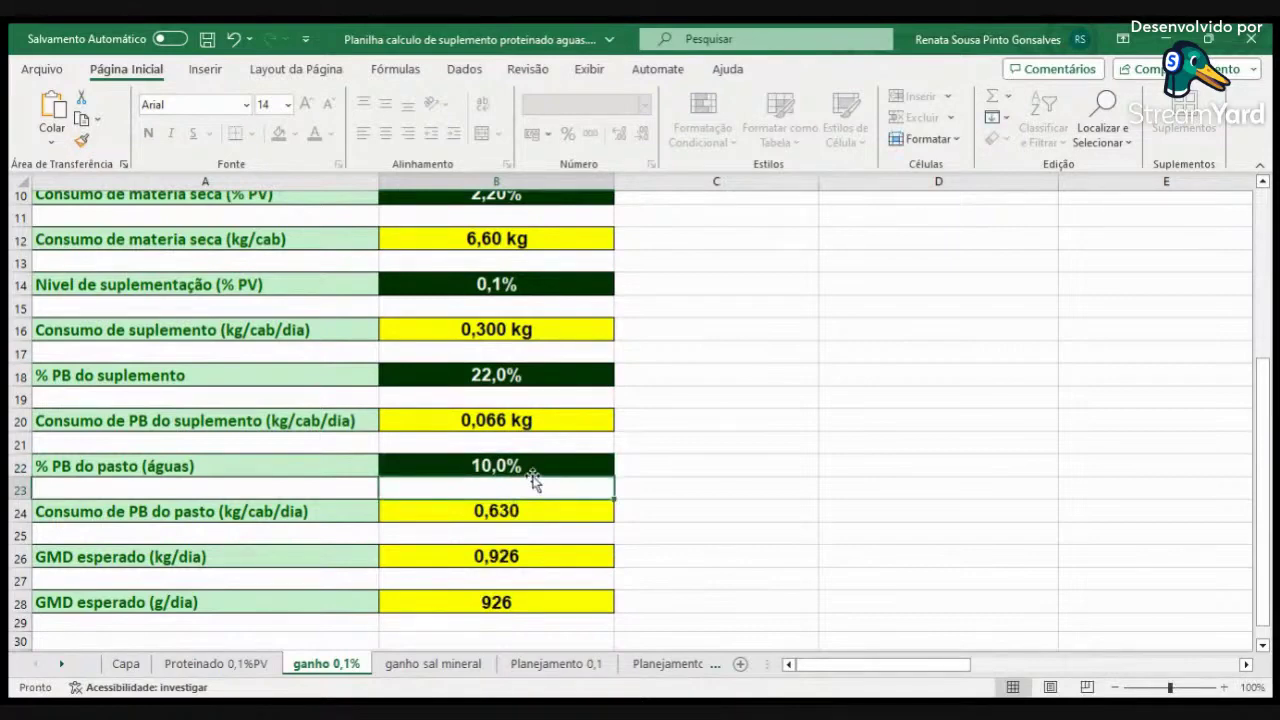
Set the % PB do pasto (águas) value back to 9% and review the whole weight gain estimate.
{"action": "left_click", "coordinate": [532, 472]}
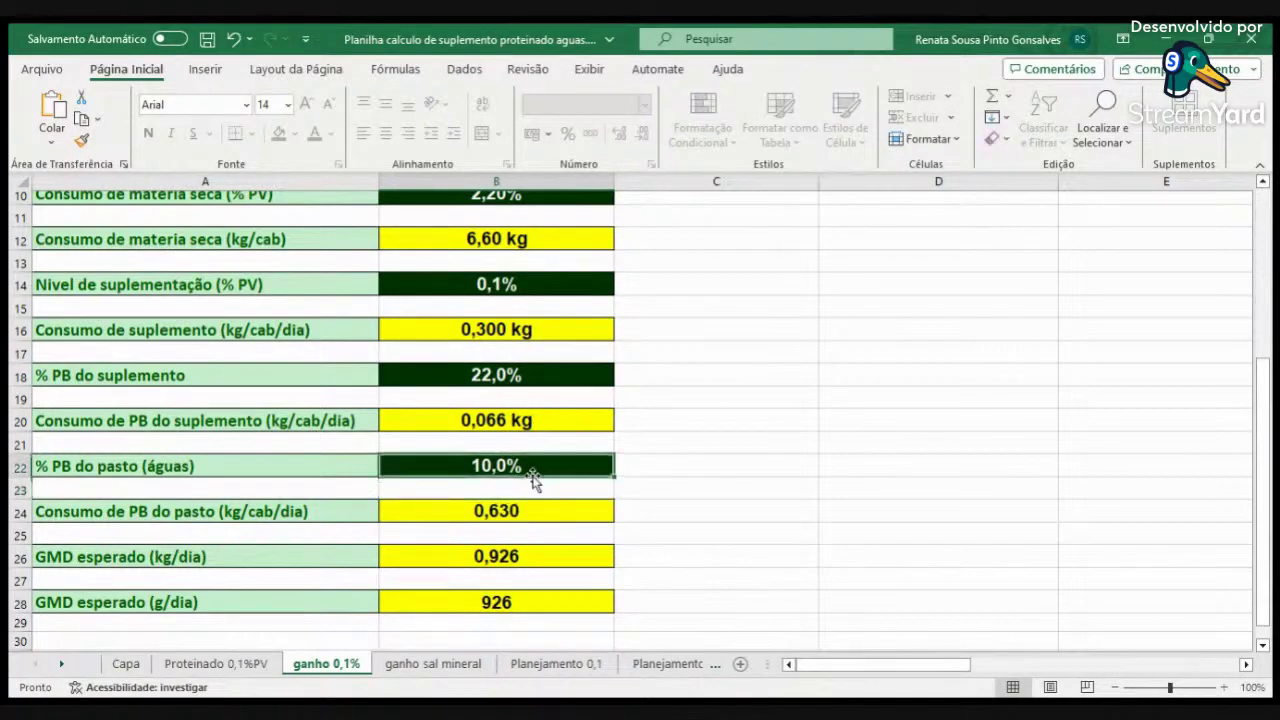
{"action": "scroll", "coordinate": [630, 494], "scroll_direction": "up", "scroll_amount": 1}
{"action": "scroll", "coordinate": [630, 494], "scroll_direction": "up", "scroll_amount": 2}
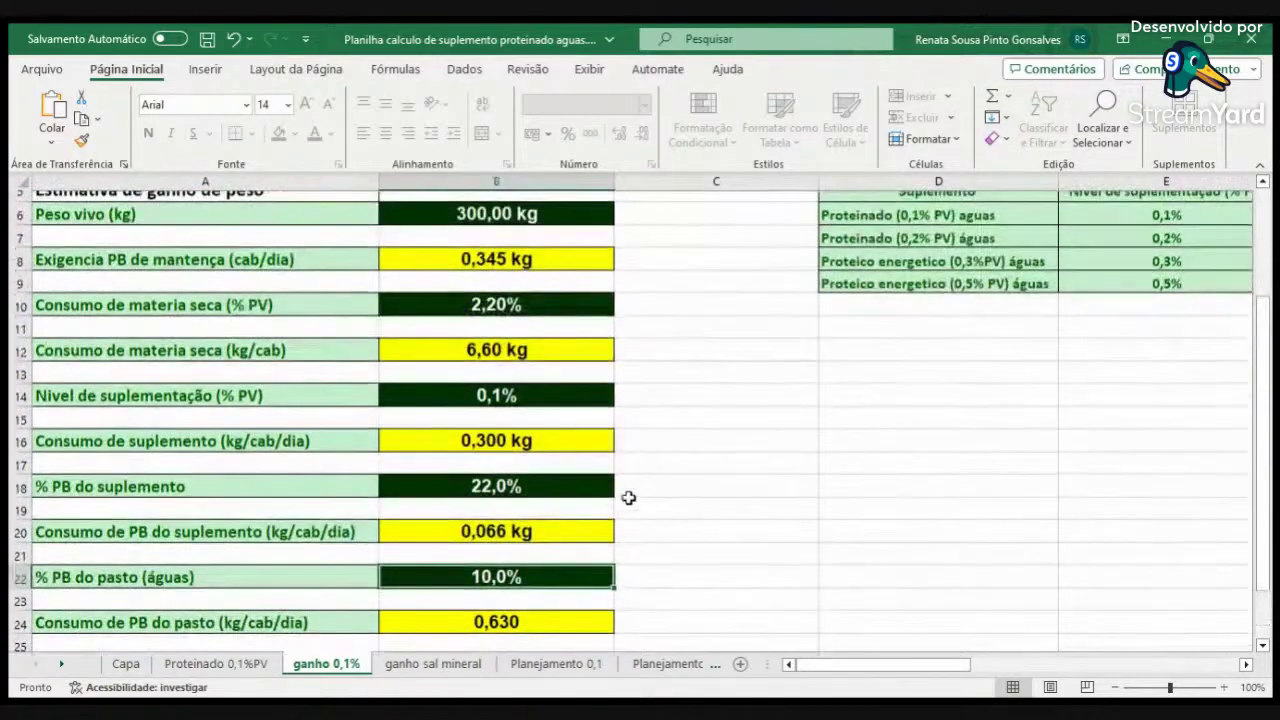
{"action": "scroll", "coordinate": [631, 500], "scroll_direction": "down", "scroll_amount": 3}
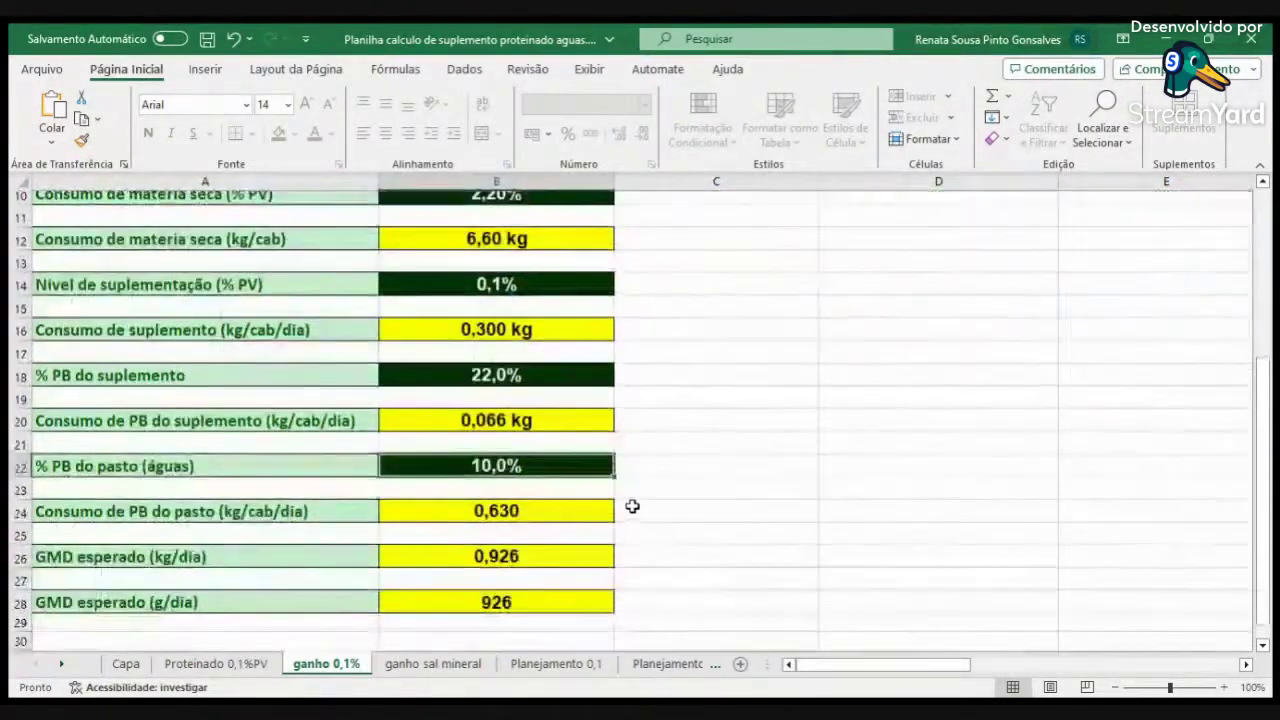
{"action": "type", "text": "9"}
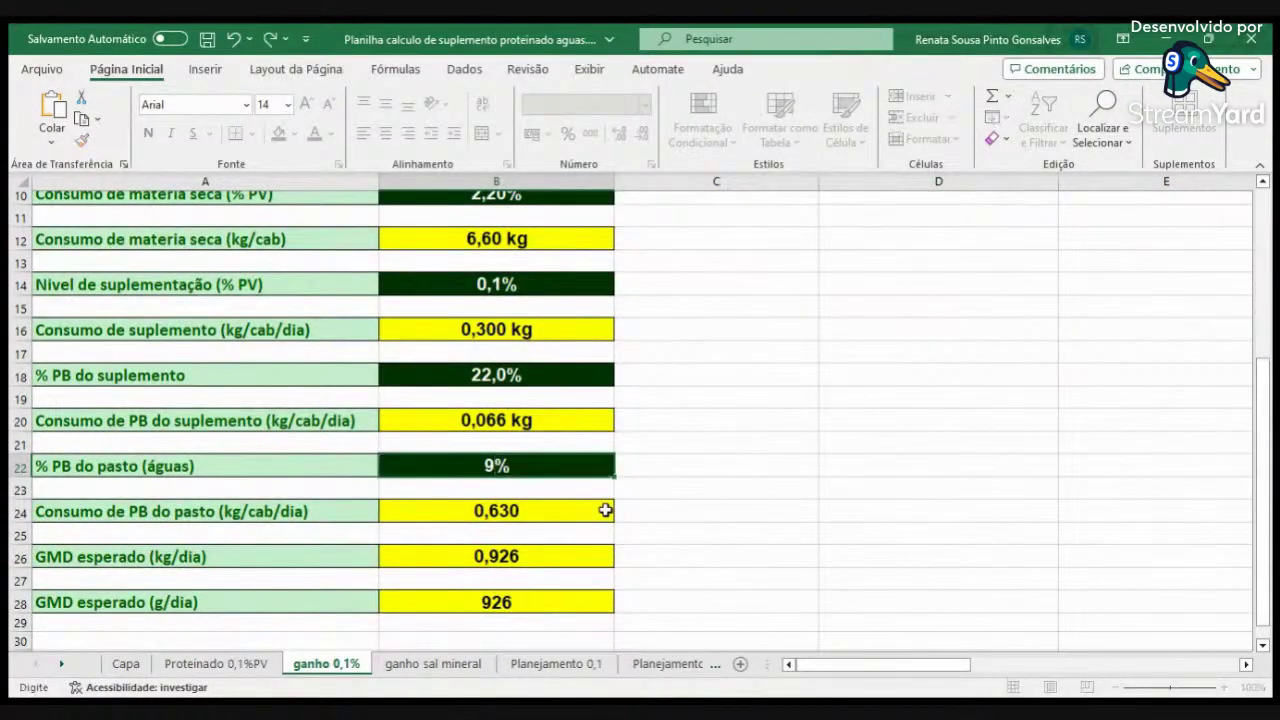
{"action": "key", "text": "Return"}
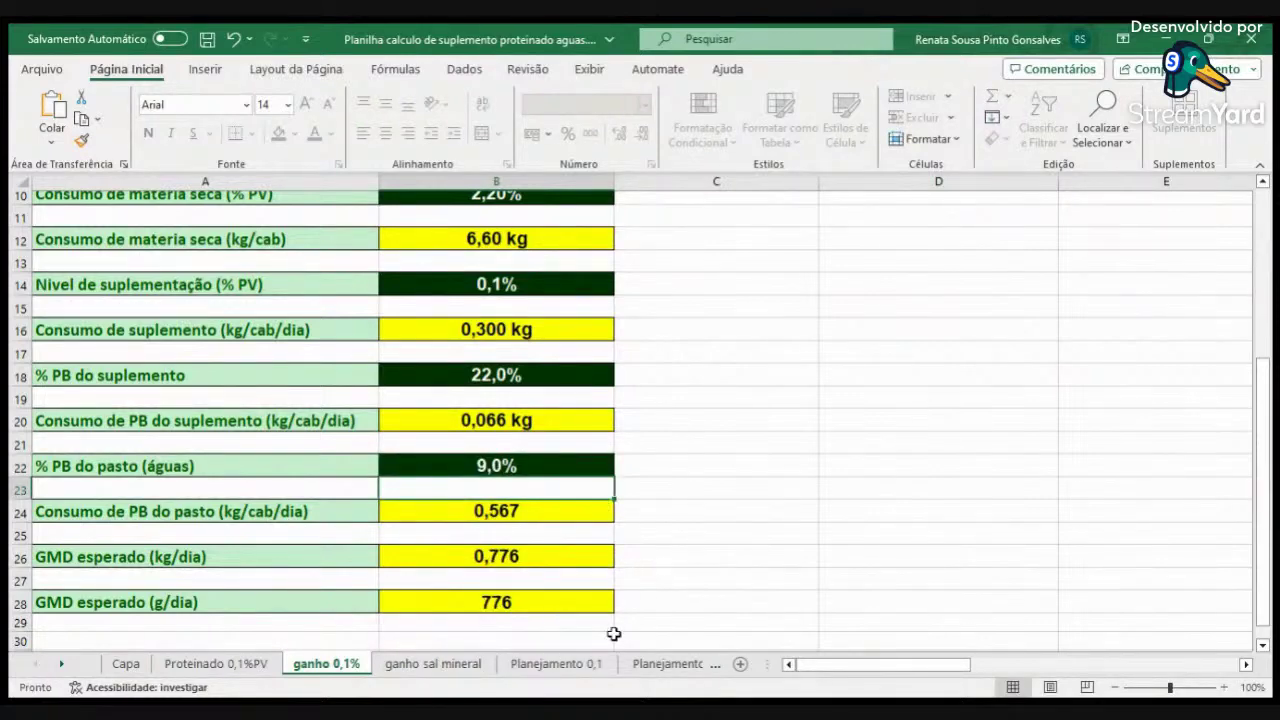
{"action": "scroll", "coordinate": [674, 537], "scroll_direction": "up", "scroll_amount": 3}
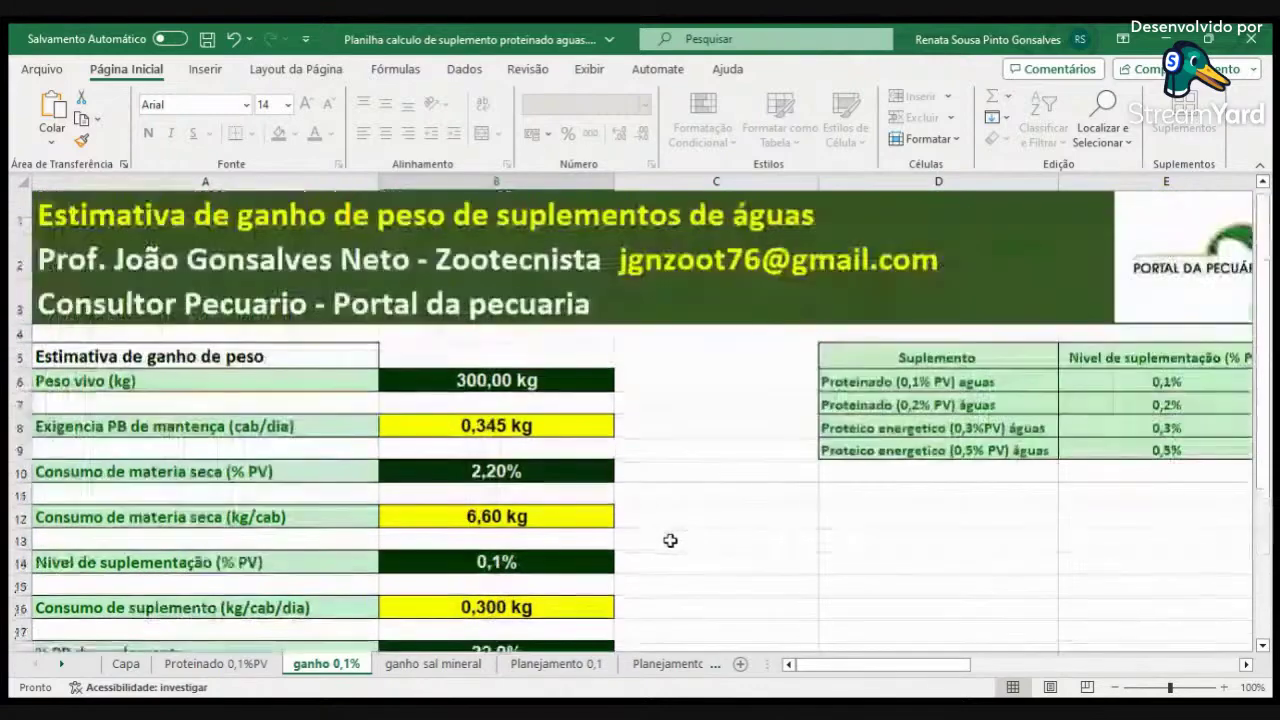
{"action": "scroll", "coordinate": [771, 505], "scroll_direction": "down", "scroll_amount": 3}
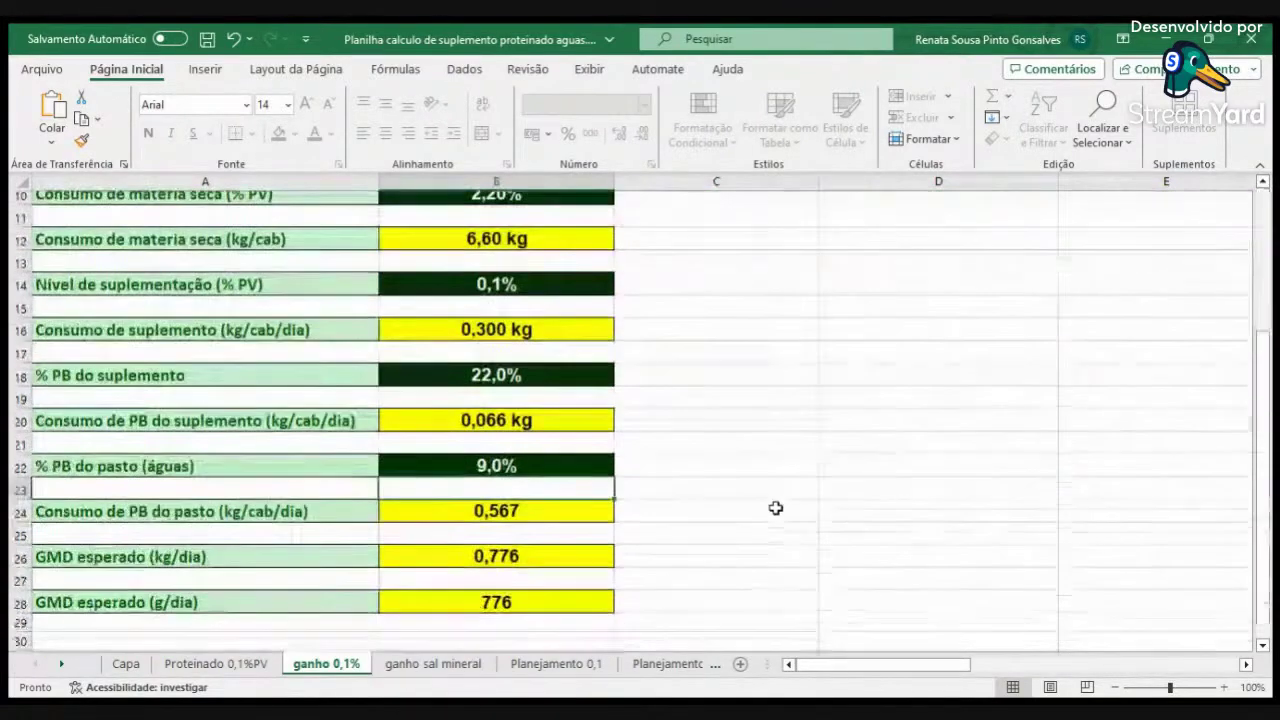
On the ganho sal mineral sheet, set the % PB do pasto (águas) value to 9%.
{"action": "scroll", "coordinate": [566, 500], "scroll_direction": "up", "scroll_amount": 3}
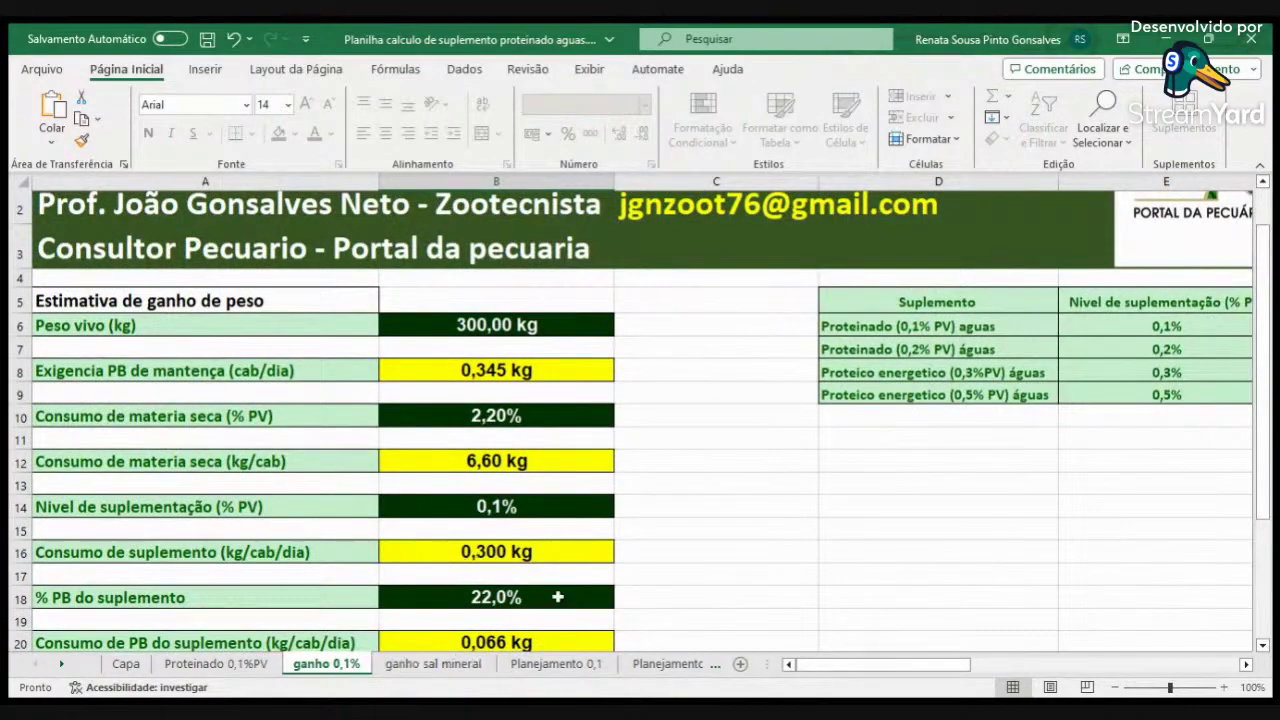
{"action": "scroll", "coordinate": [557, 586], "scroll_direction": "up", "scroll_amount": 1}
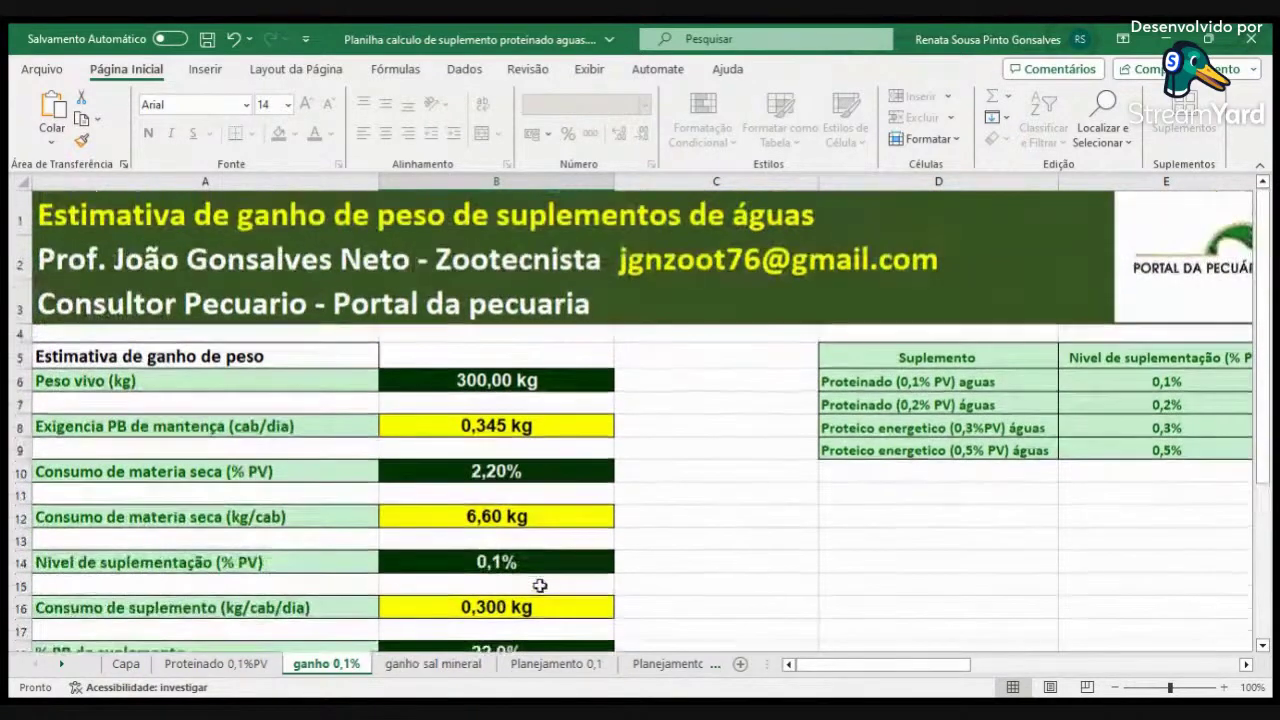
{"action": "left_click", "coordinate": [428, 664]}
{"action": "scroll", "coordinate": [666, 452], "scroll_direction": "down", "scroll_amount": 2}
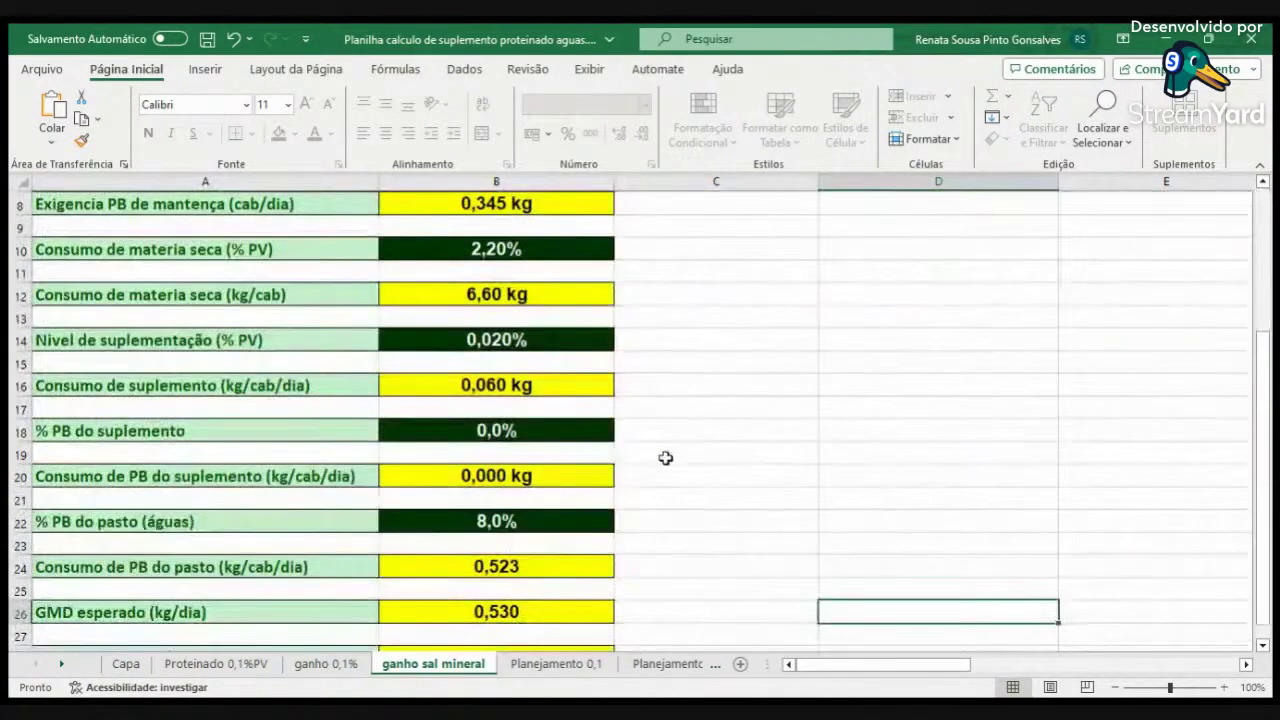
{"action": "scroll", "coordinate": [666, 458], "scroll_direction": "down", "scroll_amount": 2}
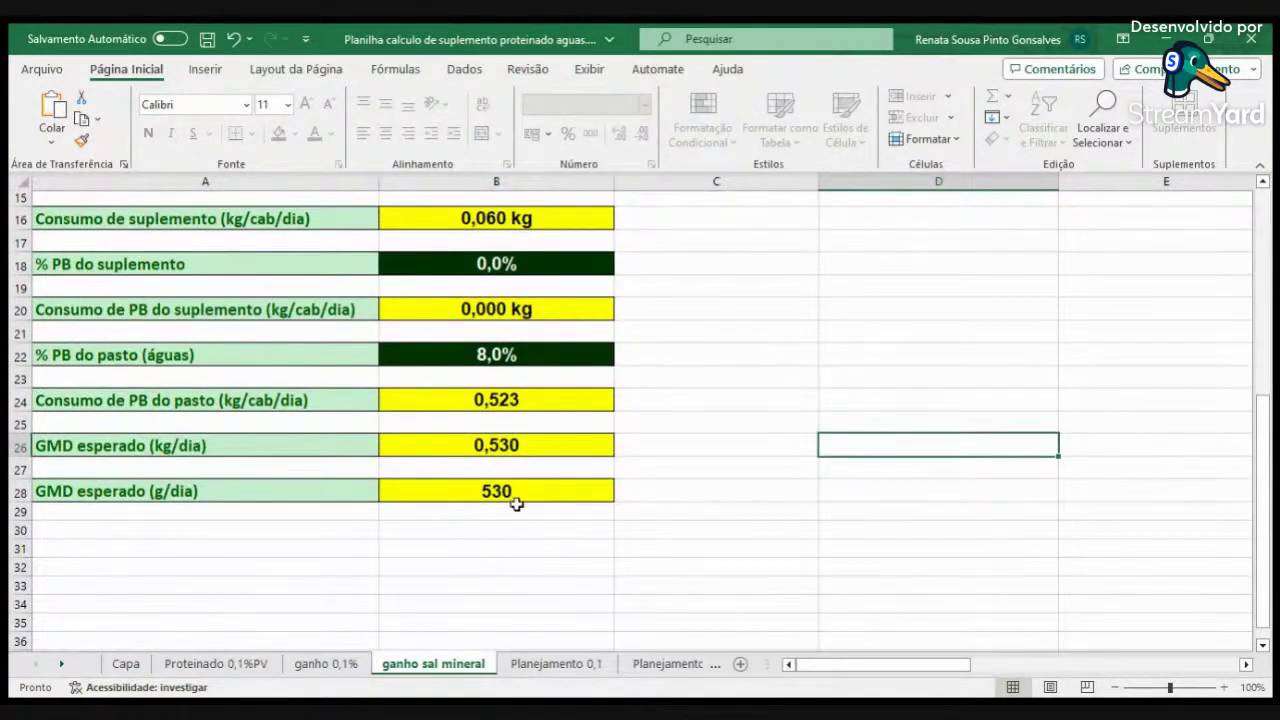
{"action": "left_click", "coordinate": [466, 355]}
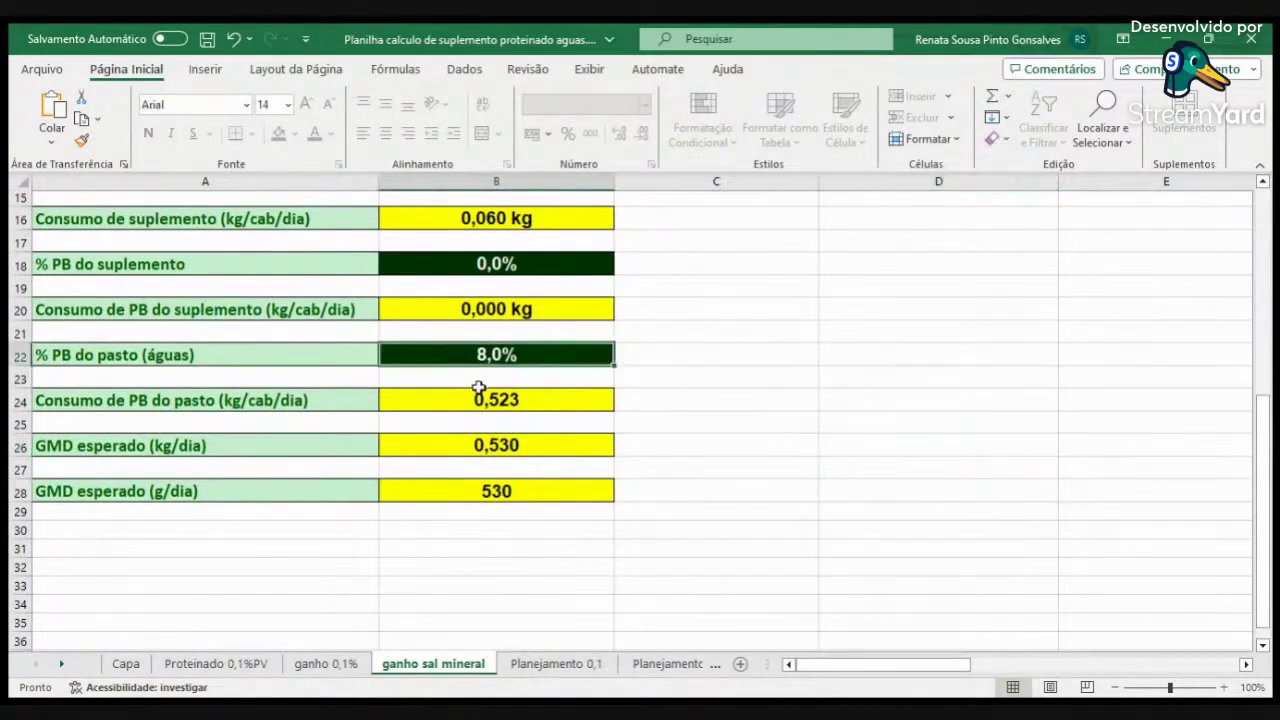
{"action": "type", "text": "9"}
{"action": "key", "text": "Return"}
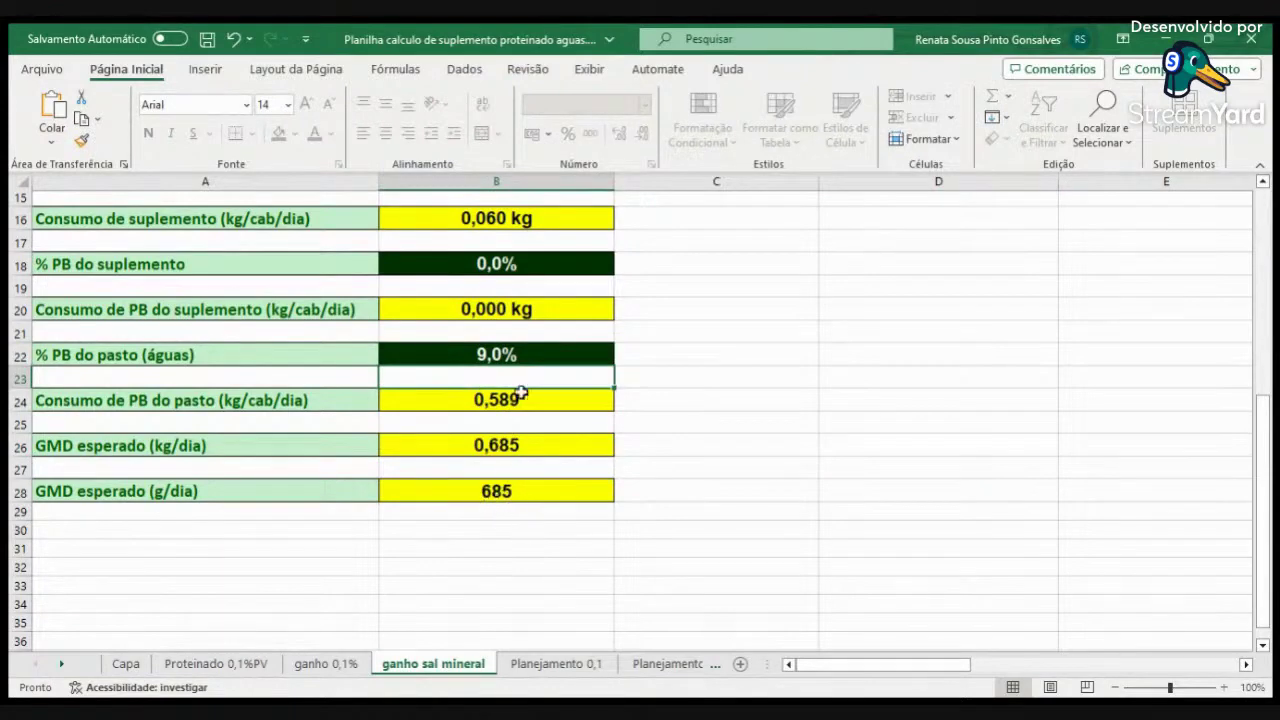
Set the mineral salt sheet's % PB do pasto (águas) back to 8% and review its weight gain estimate.
{"action": "left_click", "coordinate": [510, 356]}
{"action": "type", "text": "8"}
{"action": "key", "text": "Return"}
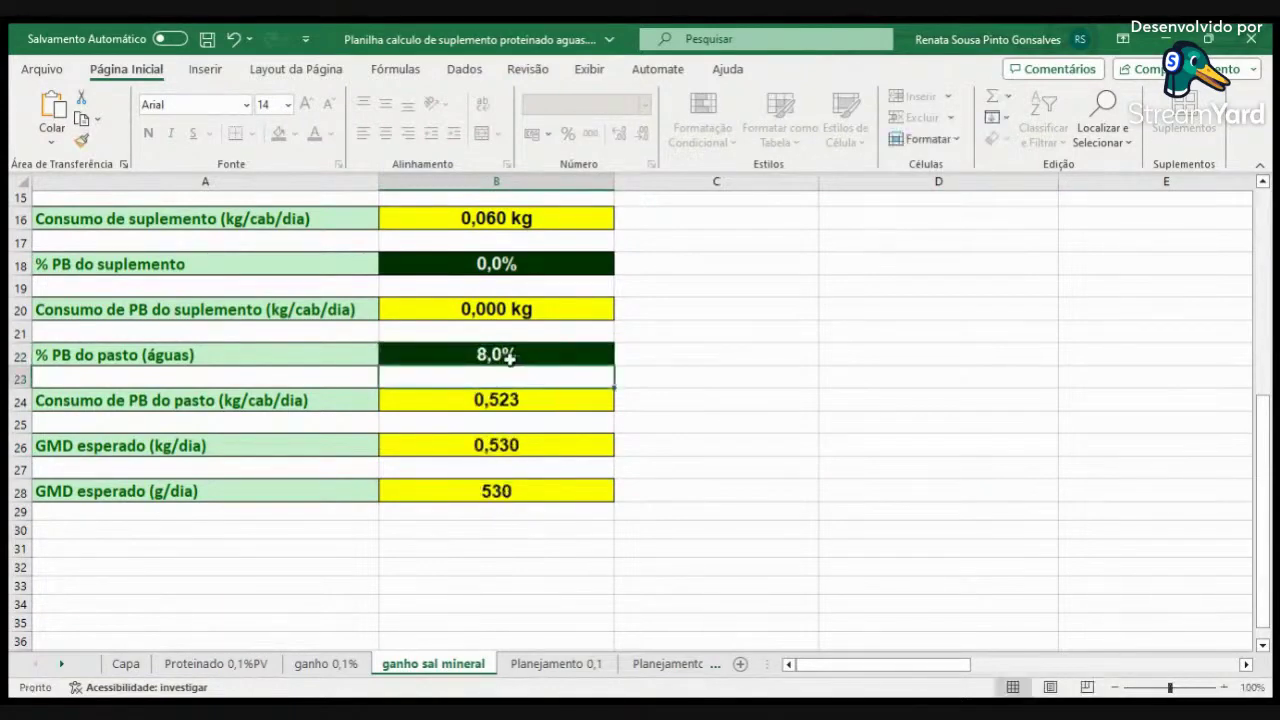
{"action": "scroll", "coordinate": [477, 453], "scroll_direction": "up", "scroll_amount": 2}
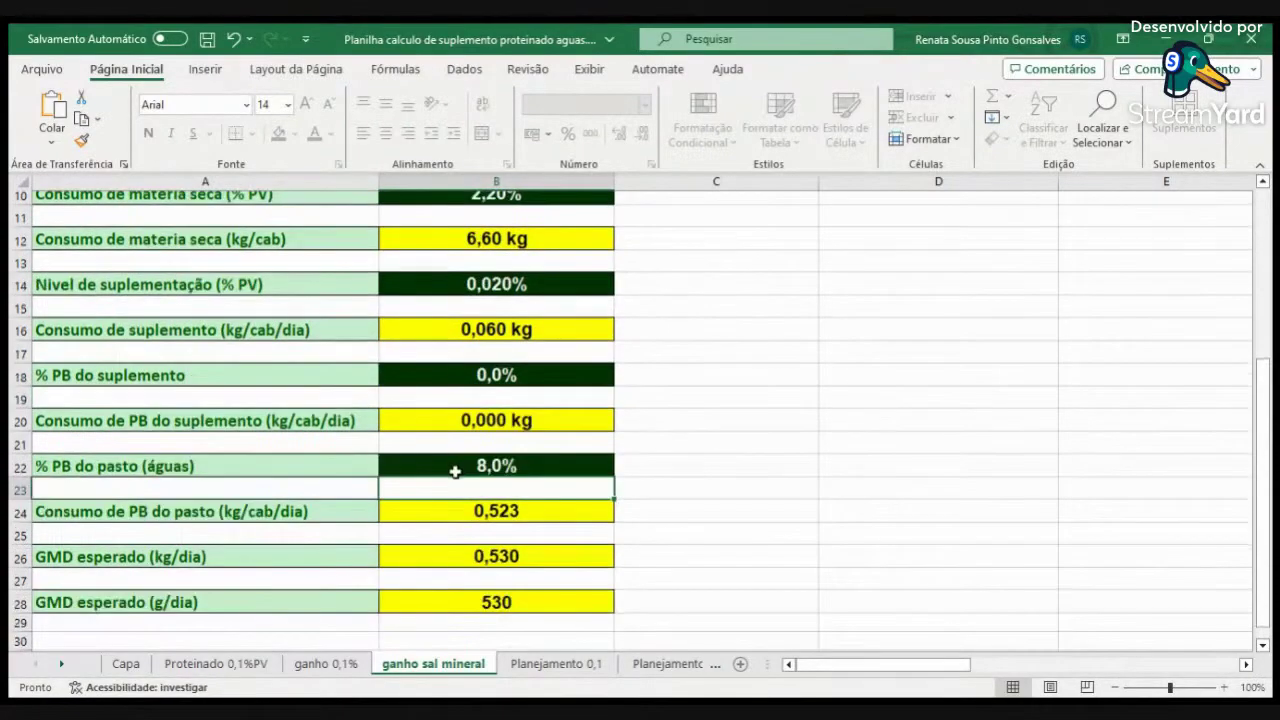
{"action": "scroll", "coordinate": [447, 483], "scroll_direction": "up", "scroll_amount": 3}
{"action": "scroll", "coordinate": [447, 490], "scroll_direction": "down", "scroll_amount": 2}
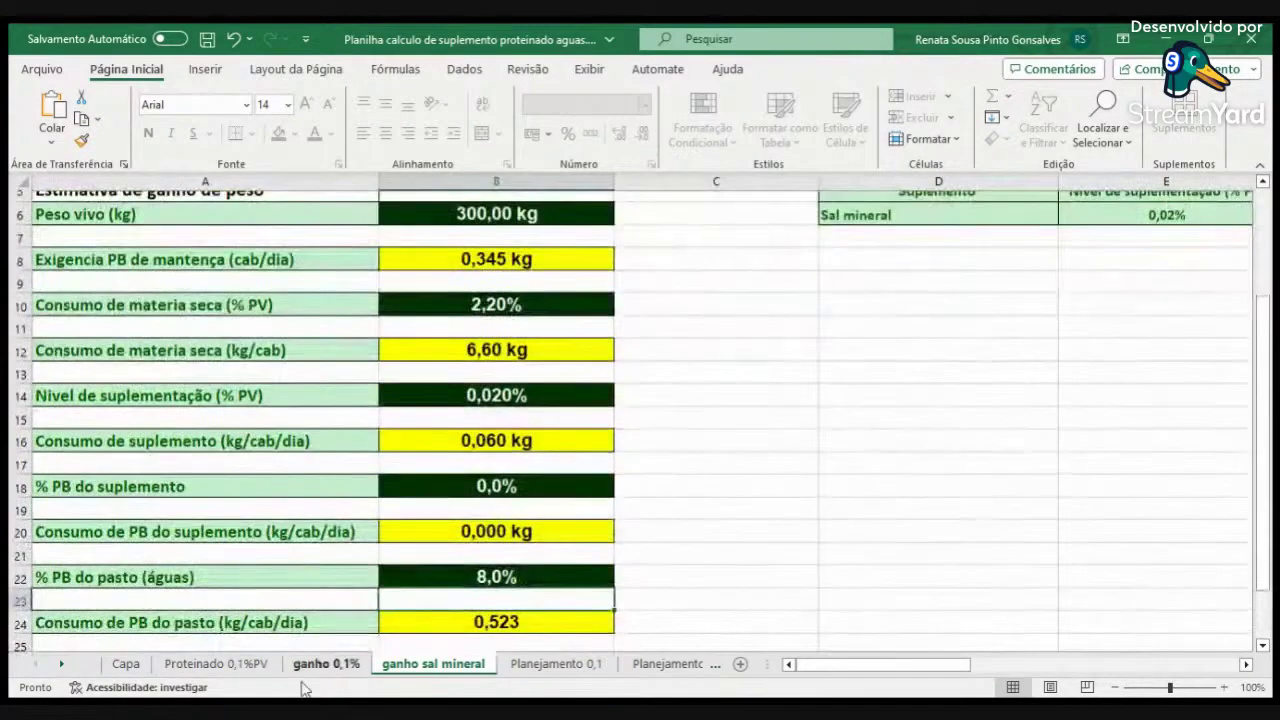
Switch to the ganho 0,1% sheet and set its % PB do pasto (águas) value to 8%.
{"action": "left_click", "coordinate": [325, 663]}
{"action": "scroll", "coordinate": [469, 569], "scroll_direction": "down", "scroll_amount": 3}
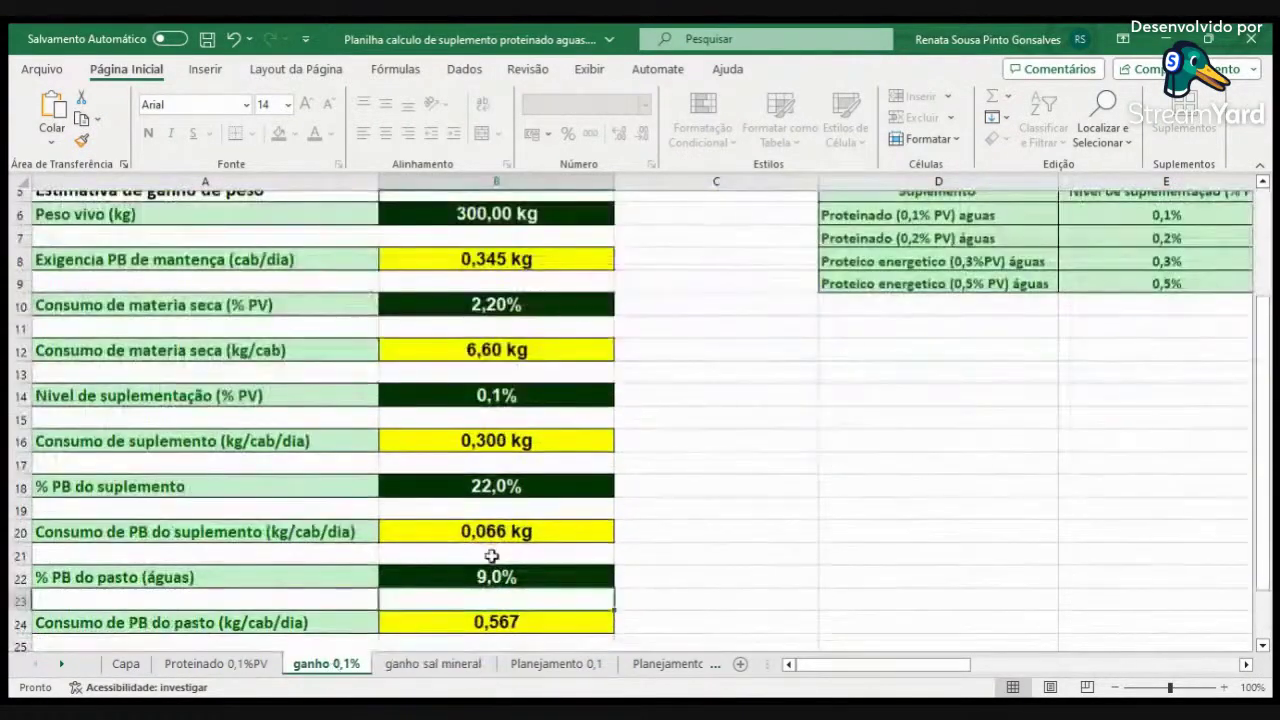
{"action": "left_click", "coordinate": [490, 462]}
{"action": "type", "text": "8"}
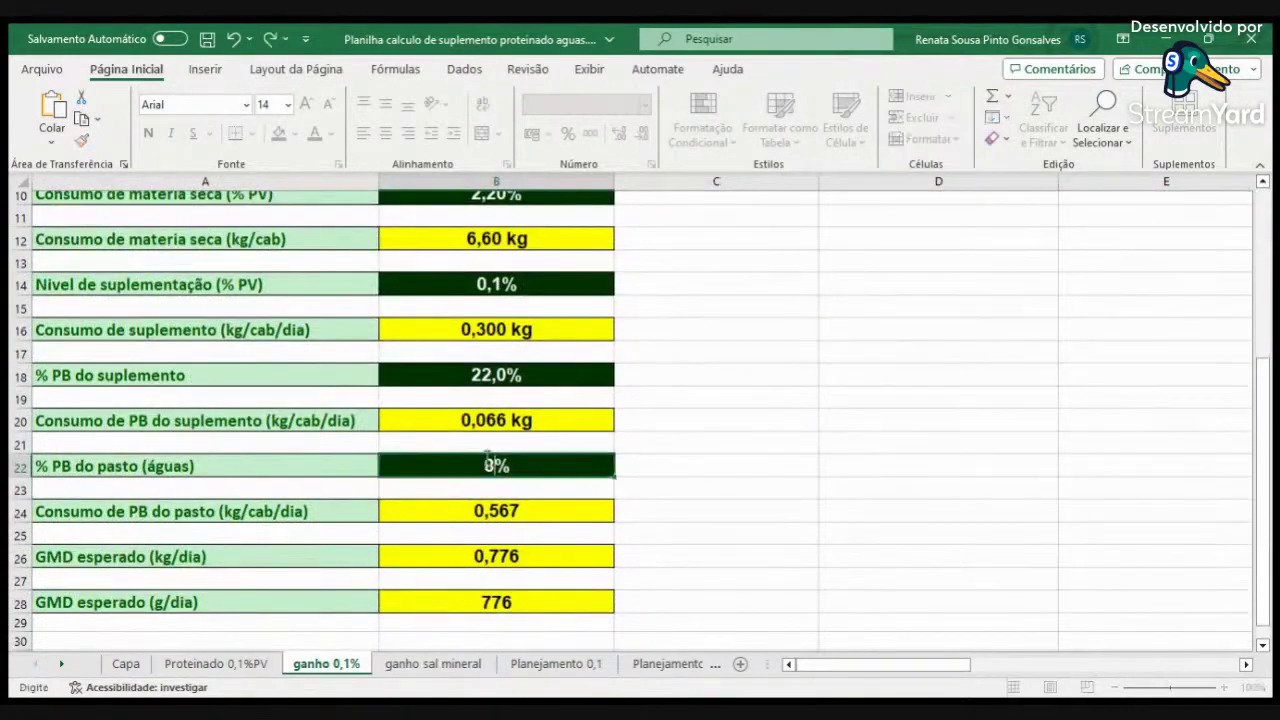
{"action": "key", "text": "Return"}
Set the % PB do suplemento value on the ganho 0,1% sheet to 25%.
{"action": "left_click", "coordinate": [484, 458]}
{"action": "key", "text": "Up"}
{"action": "key", "text": "Up"}
{"action": "key", "text": "Up"}
{"action": "key", "text": "Up"}
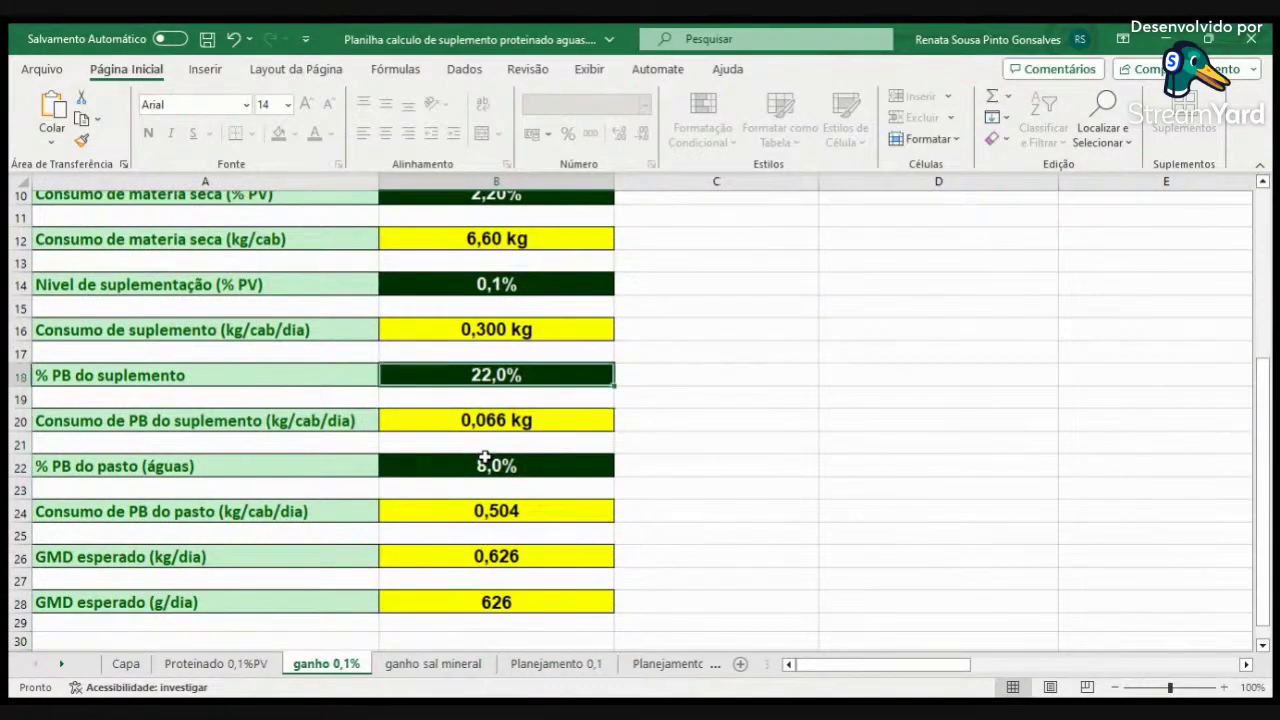
{"action": "type", "text": "25"}
{"action": "key", "text": "Return"}
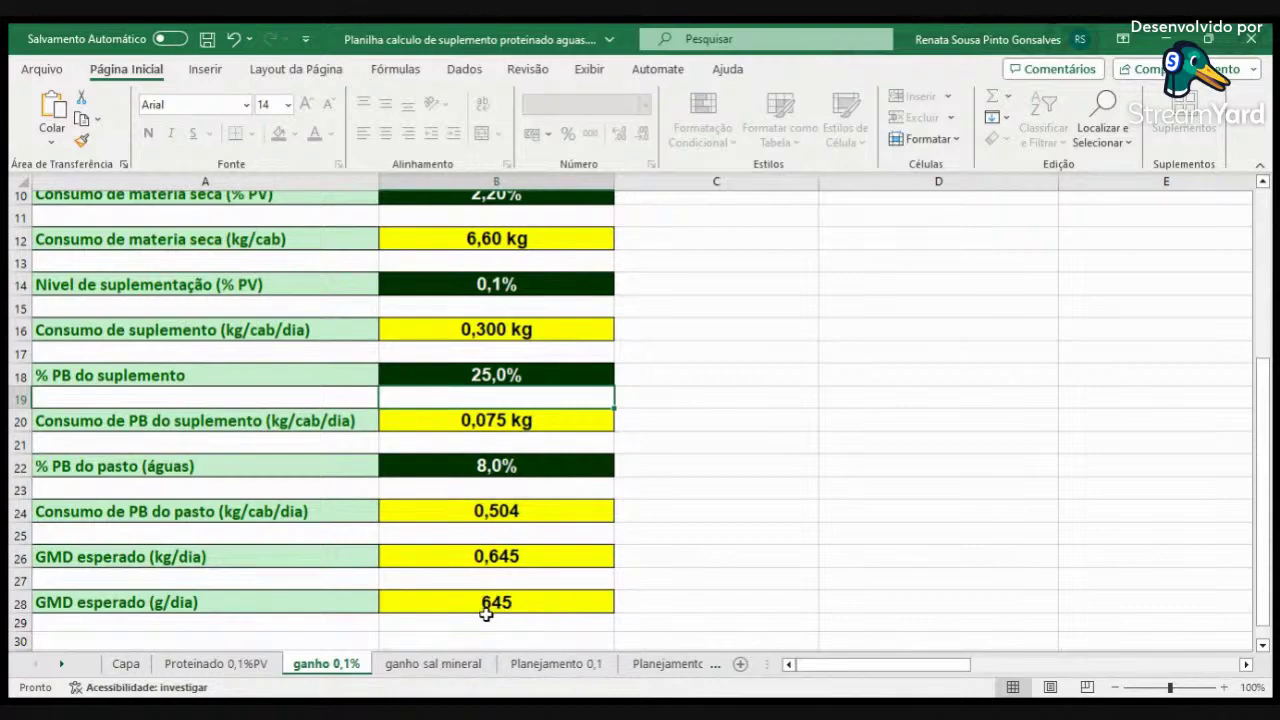
Set the % PB do pasto (águas) value on the ganho 0,1% sheet back to 9%.
{"action": "left_click", "coordinate": [496, 466]}
{"action": "type", "text": "9"}
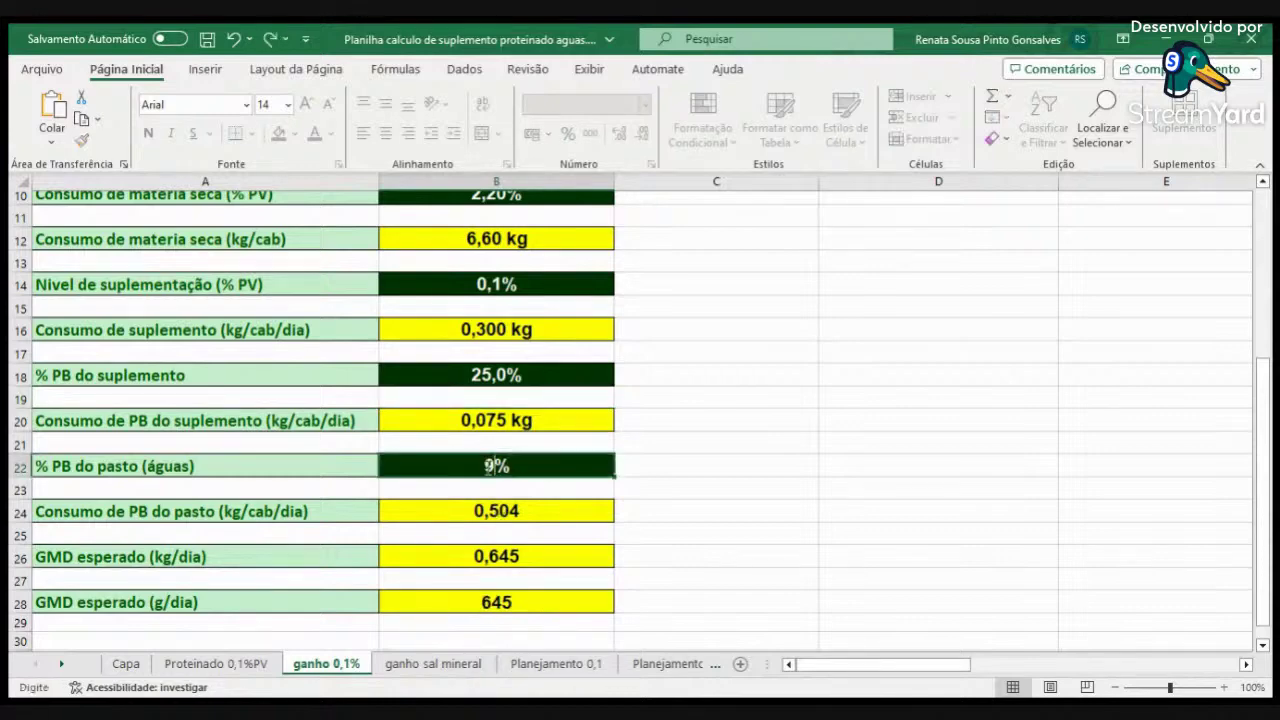
{"action": "key", "text": "Return"}
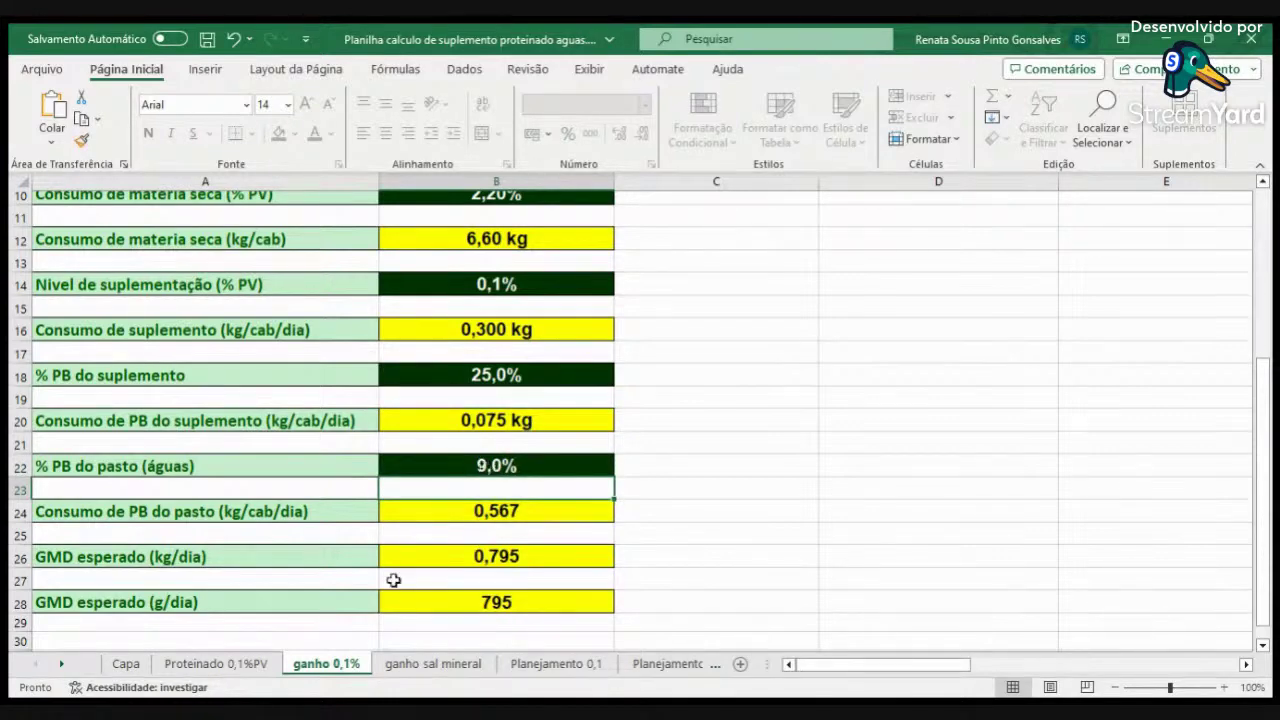
Set % PB do pasto (águas) to 9% on the ganho sal mineral sheet and compare its GMD esperado with the ganho 0,1% sheet.
{"action": "left_click", "coordinate": [433, 664]}
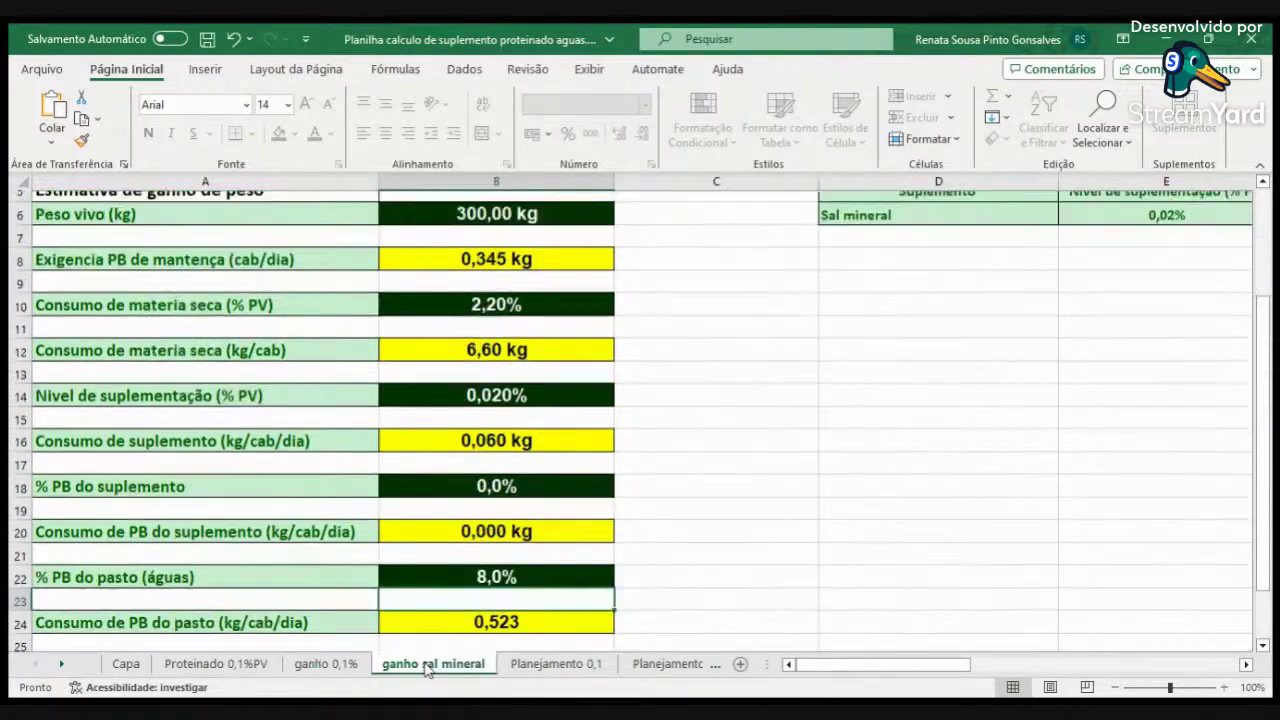
{"action": "scroll", "coordinate": [578, 516], "scroll_direction": "down", "scroll_amount": 2}
{"action": "left_click", "coordinate": [485, 466]}
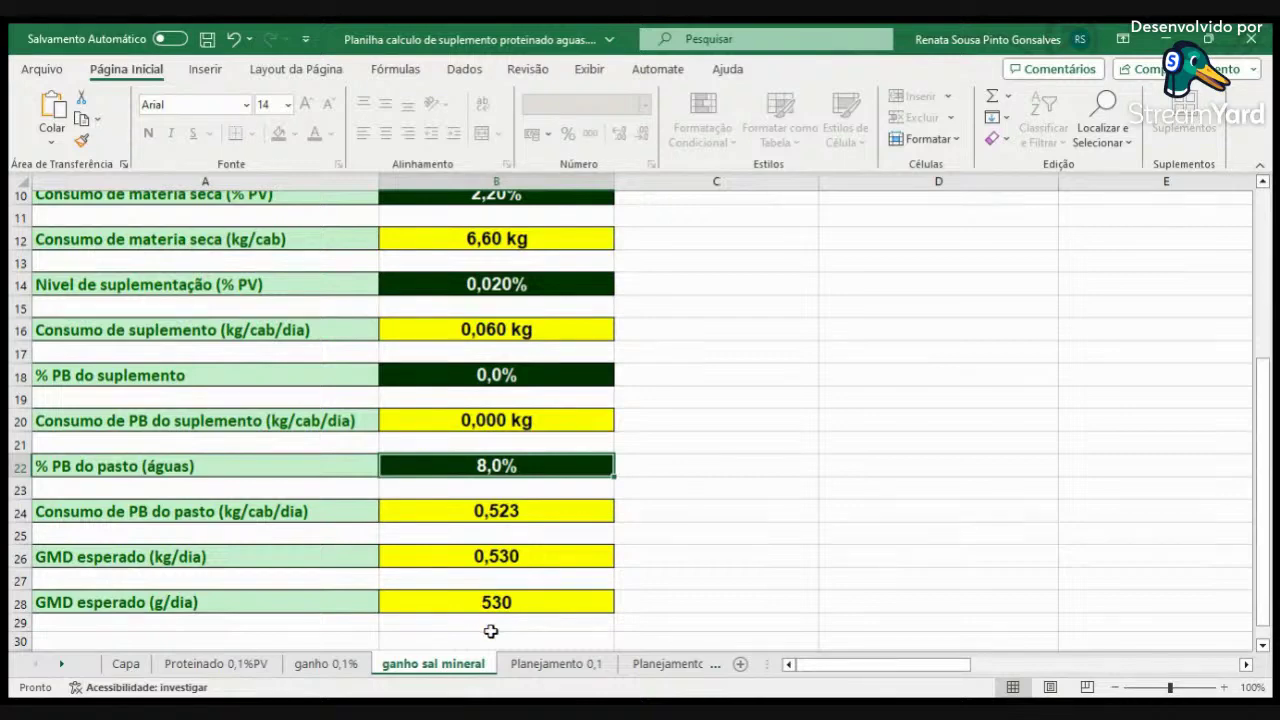
{"action": "type", "text": "9"}
{"action": "key", "text": "Return"}
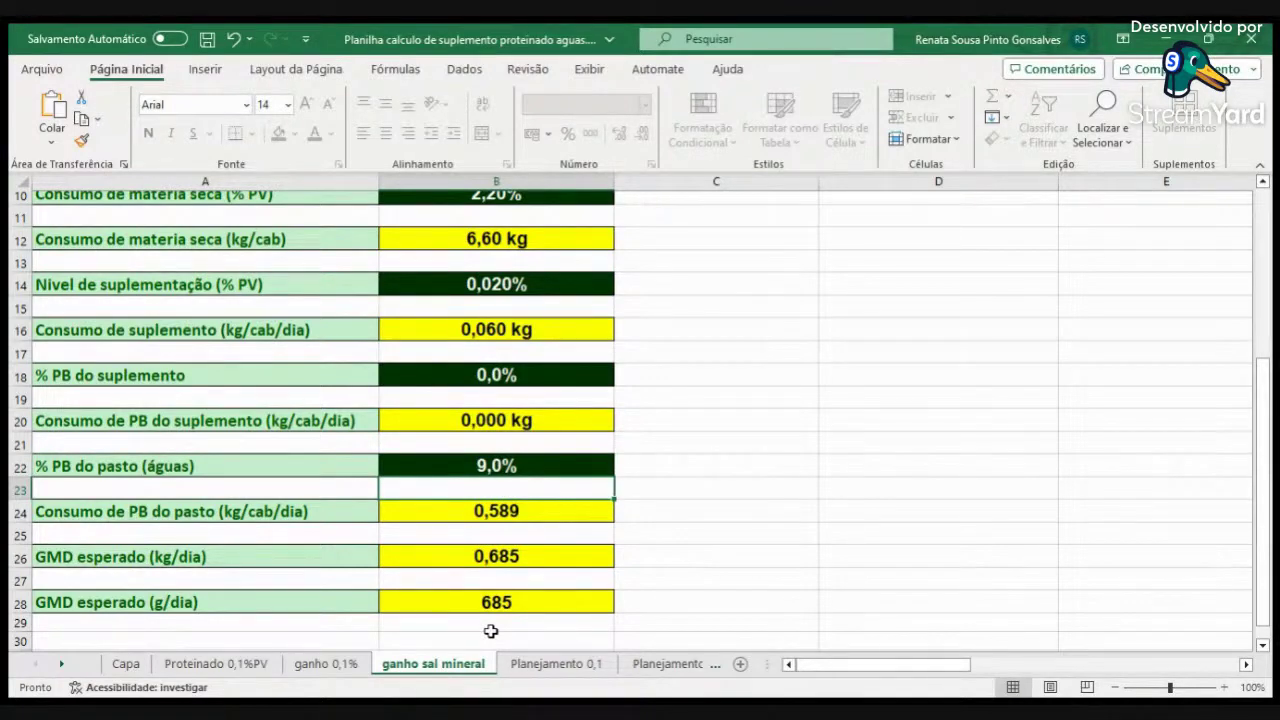
{"action": "left_click", "coordinate": [335, 664]}
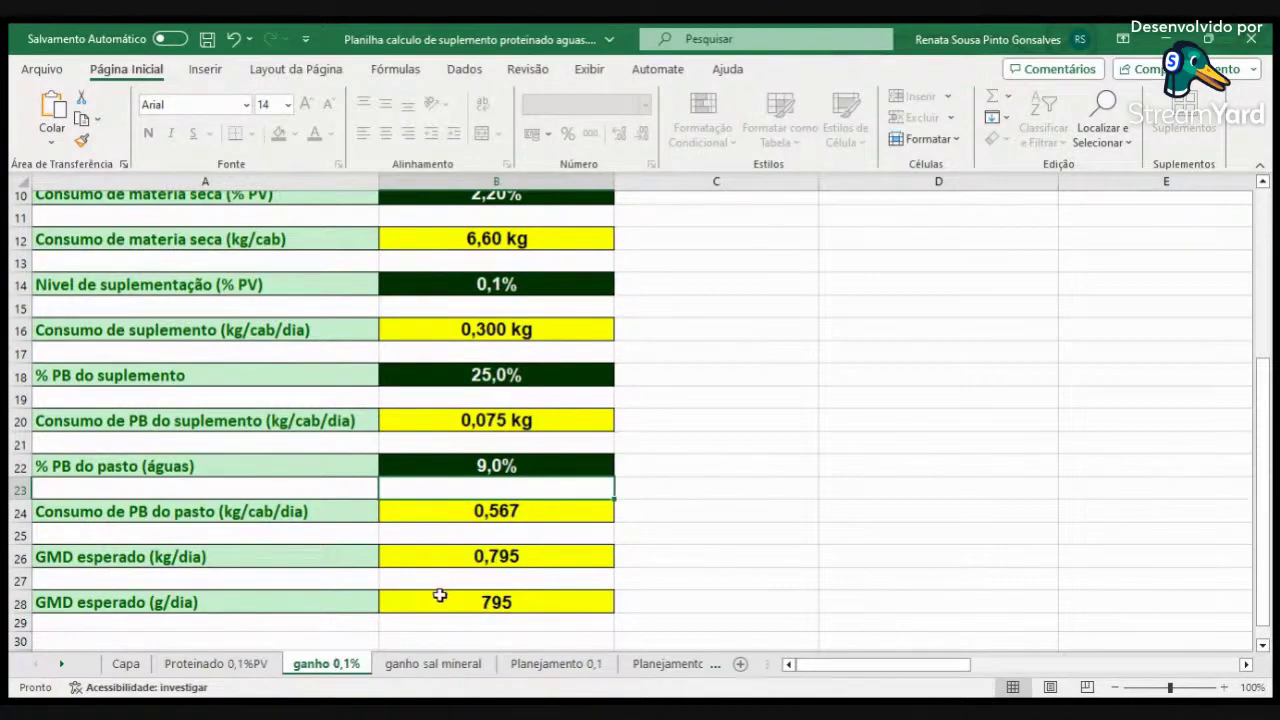
Return to the ganho sal mineral sheet and set its % PB do pasto (águas) value to 8%.
{"action": "left_click", "coordinate": [432, 664]}
{"action": "left_click", "coordinate": [515, 465]}
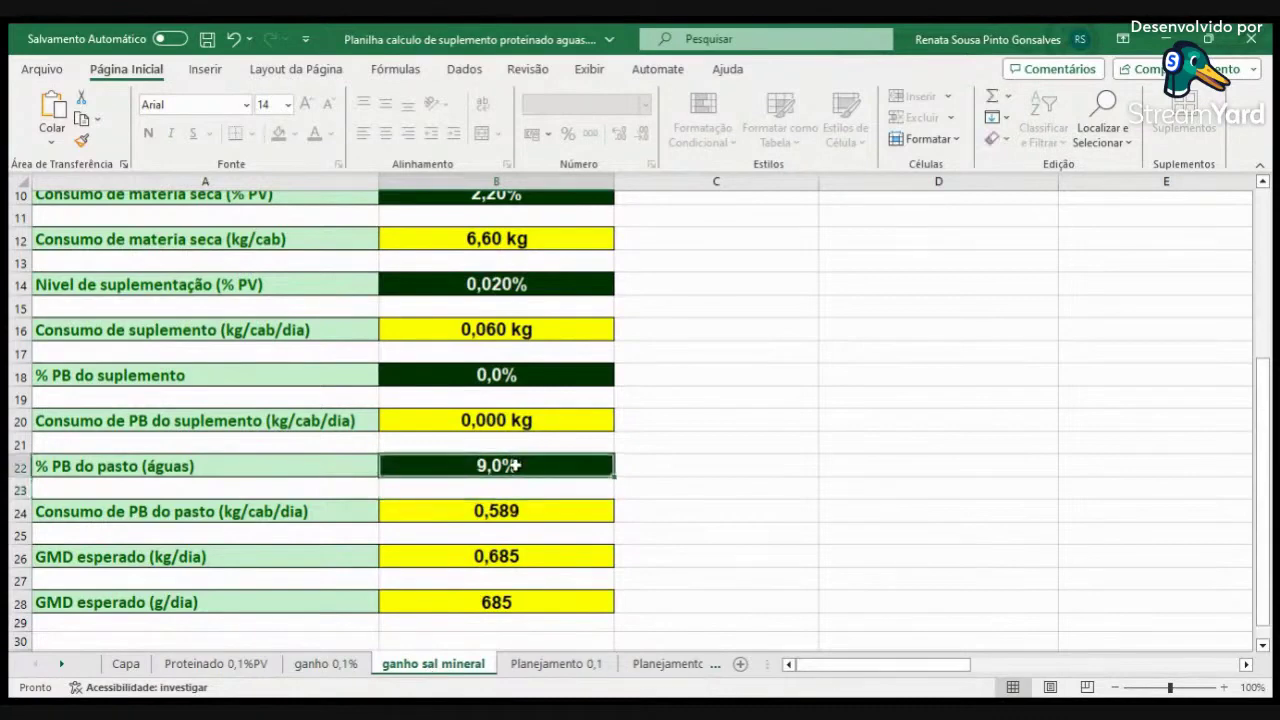
{"action": "type", "text": "8"}
{"action": "key", "text": "Return"}
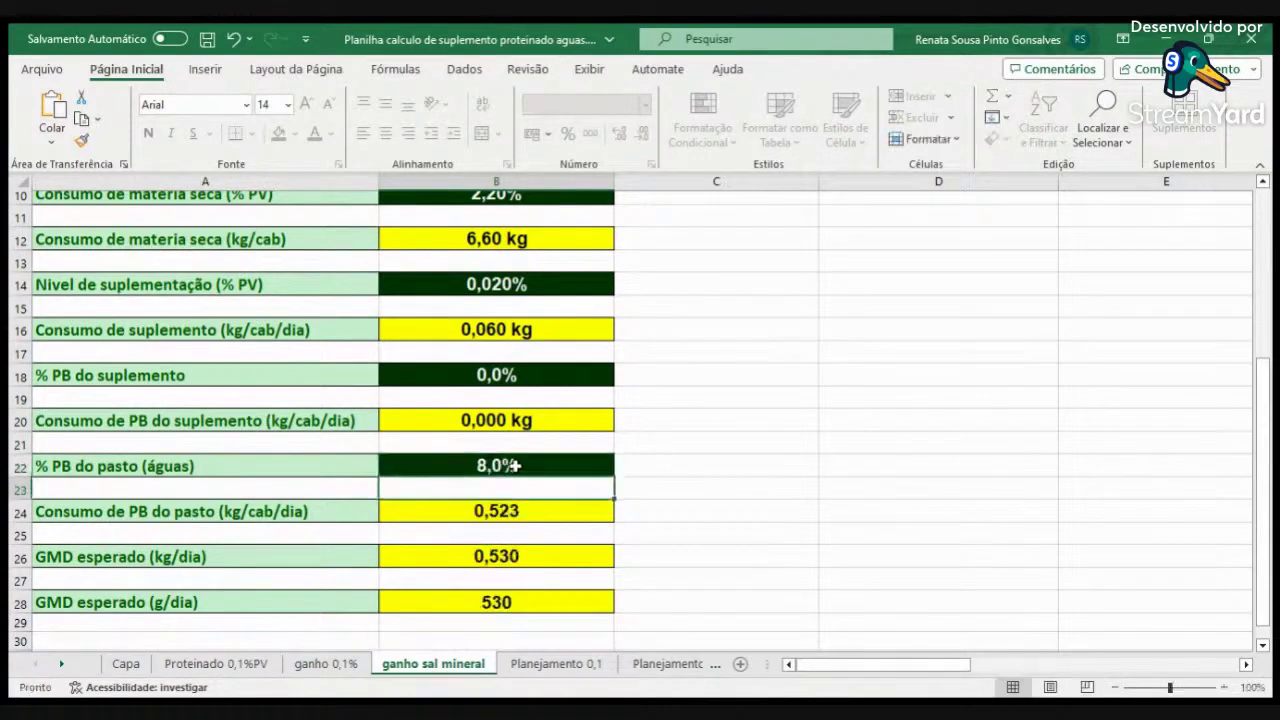
Set % PB do pasto (águas) to 8% on the ganho 0,1% sheet and compare its GMD esperado with the ganho sal mineral sheet.
{"action": "left_click", "coordinate": [333, 665]}
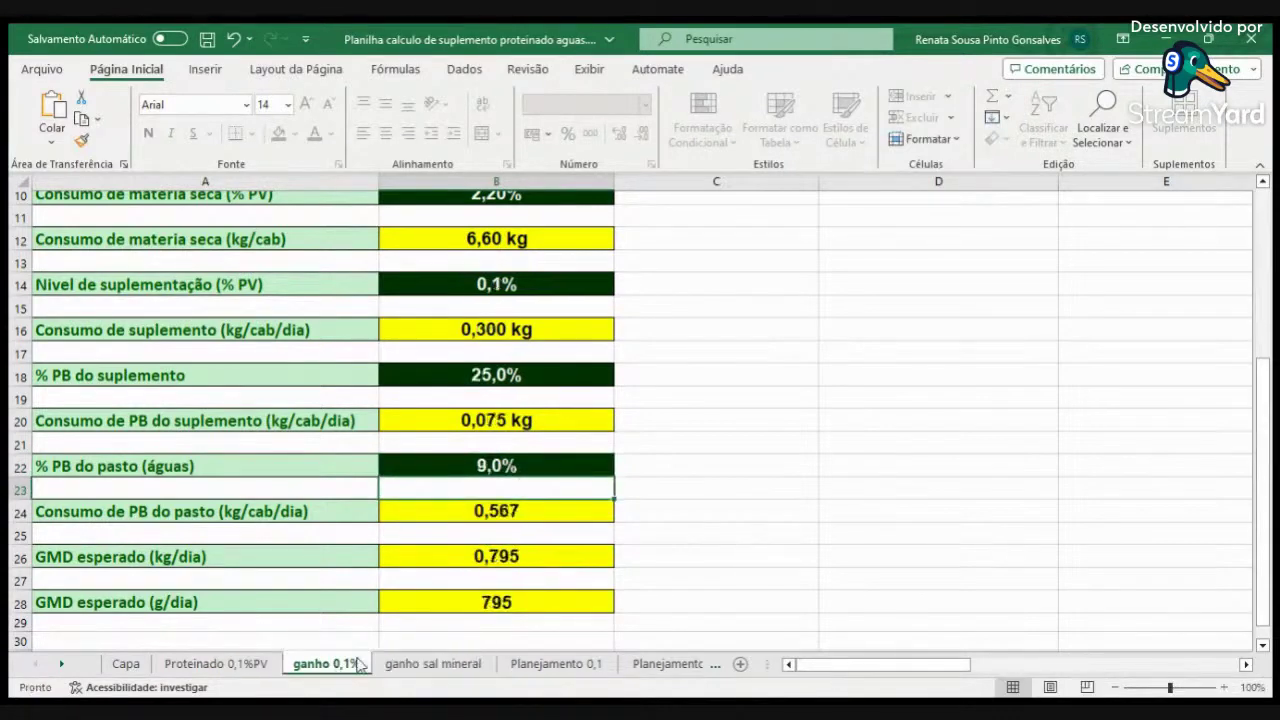
{"action": "left_click", "coordinate": [521, 465]}
{"action": "type", "text": "8"}
{"action": "key", "text": "Return"}
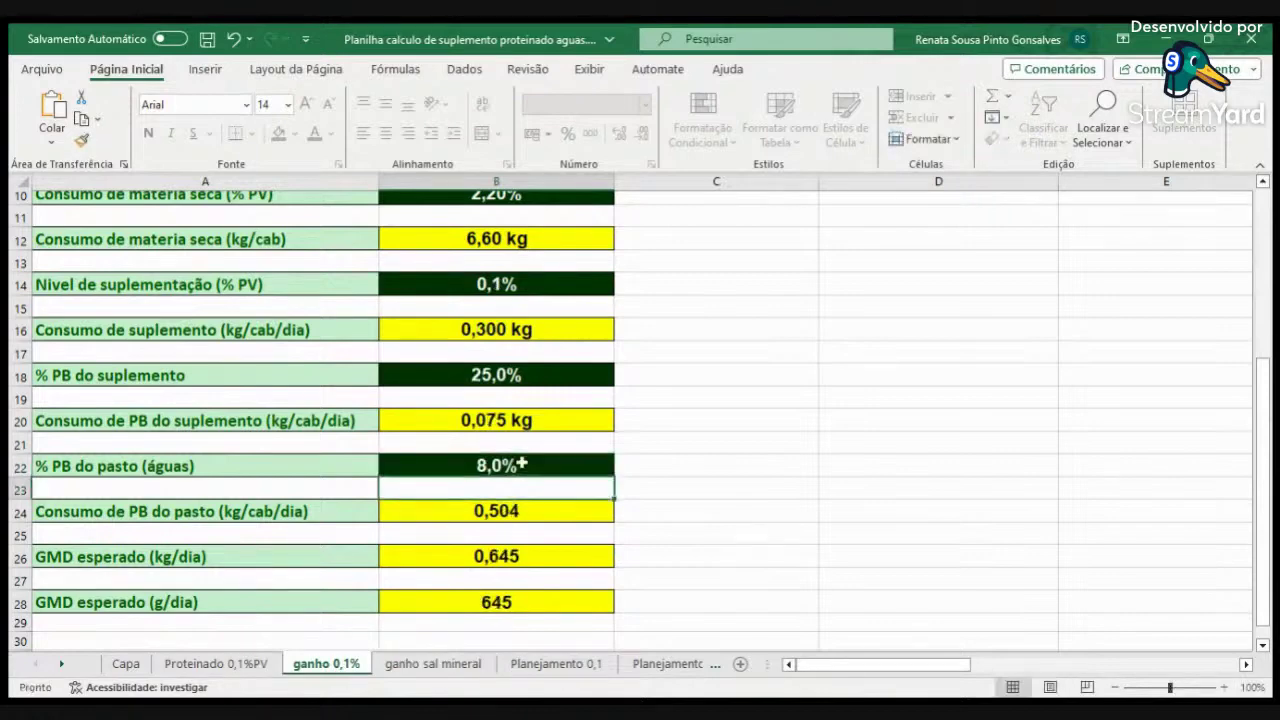
{"action": "left_click", "coordinate": [463, 664]}
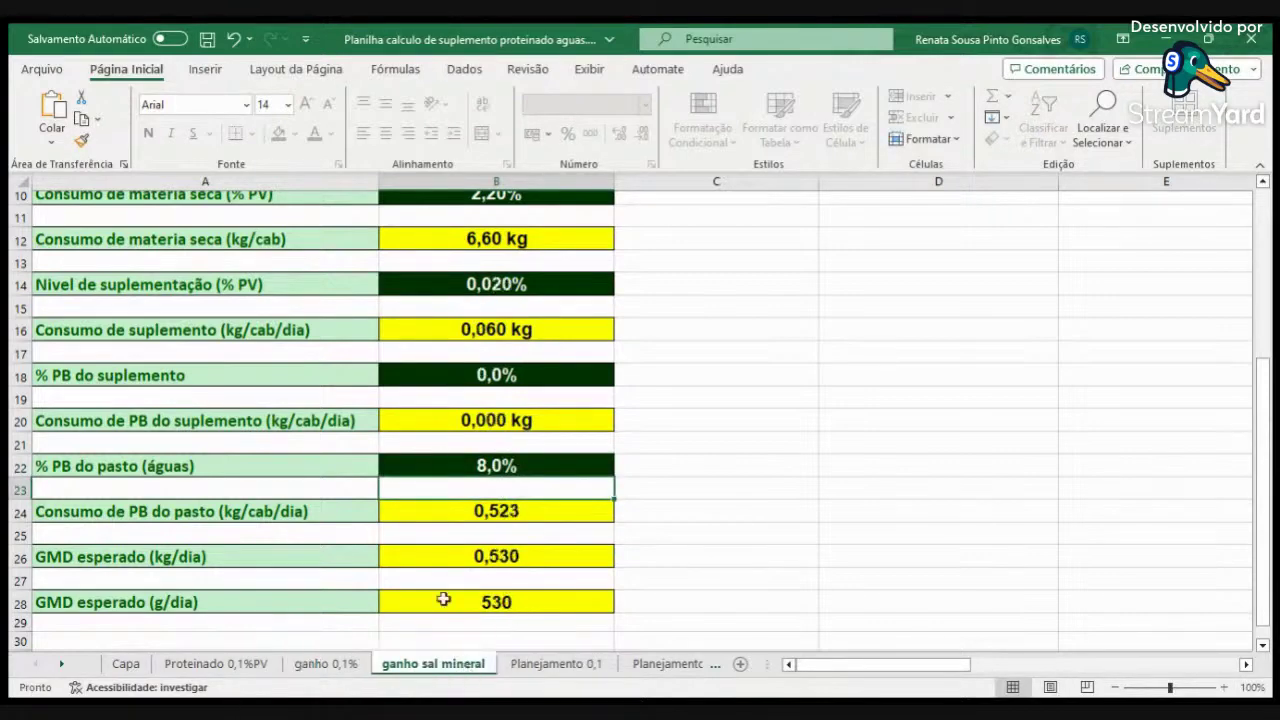
{"action": "left_click", "coordinate": [330, 665]}
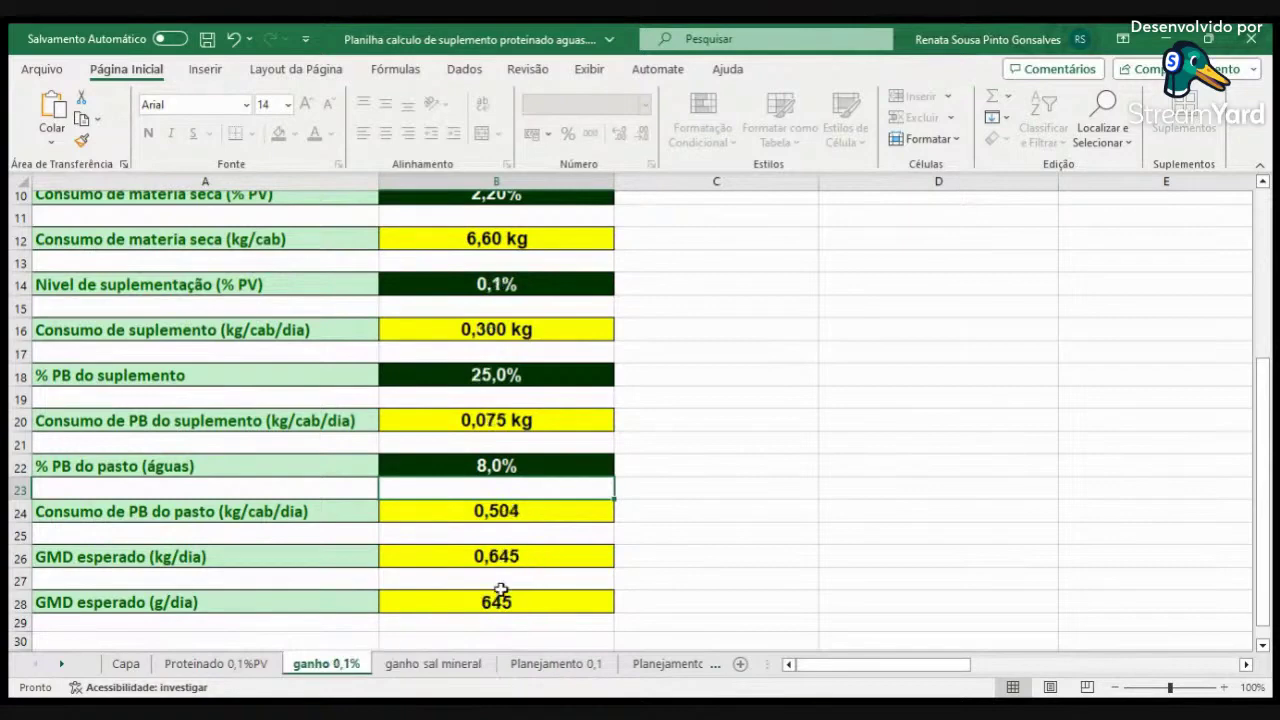
{"action": "left_click", "coordinate": [460, 666]}
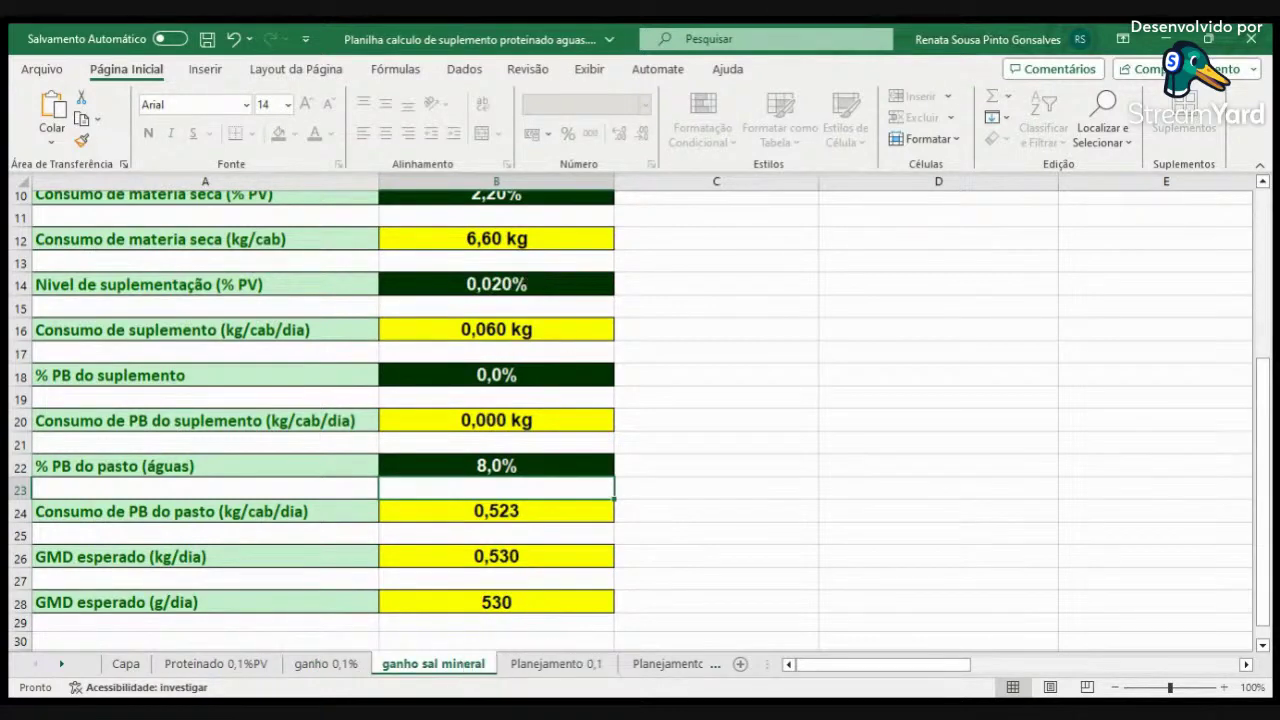
Examine the Planejamento 0,1 sheet's ingredient costs, entry and exit weights, GMD, supplementation days and total supplement consumption.
{"action": "left_click", "coordinate": [591, 666]}
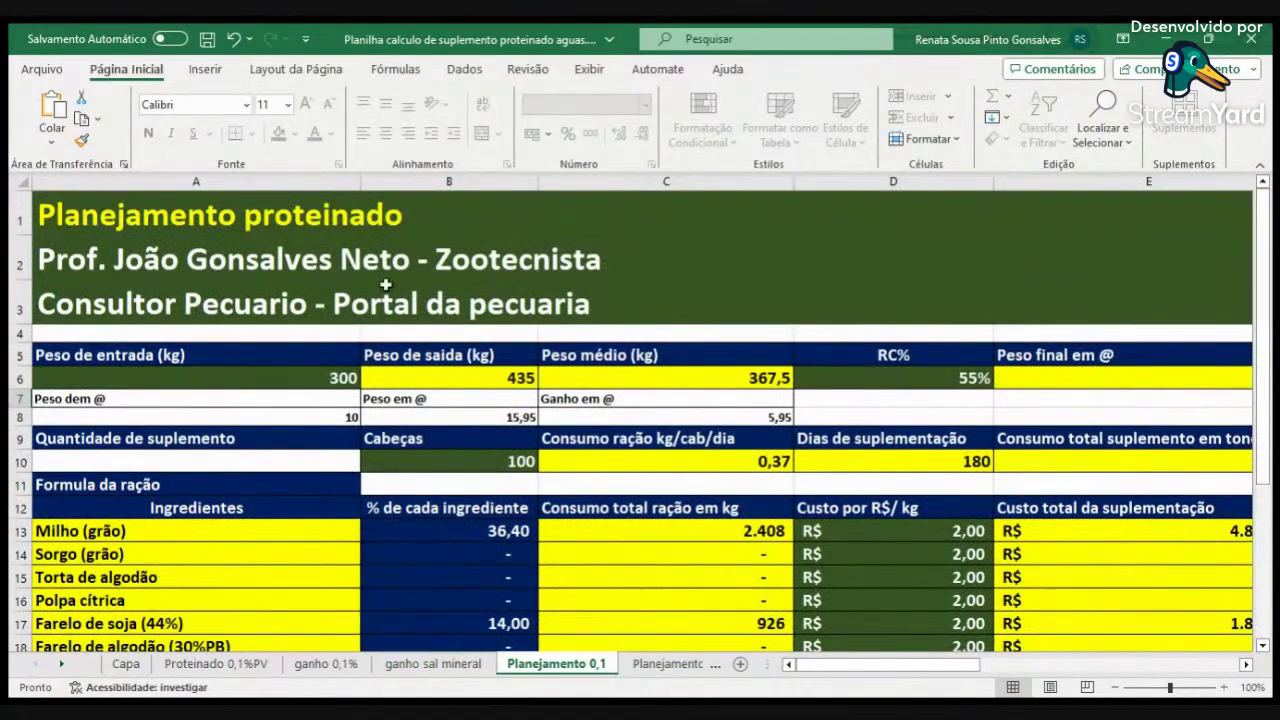
{"action": "scroll", "coordinate": [559, 356], "scroll_direction": "down", "scroll_amount": 5}
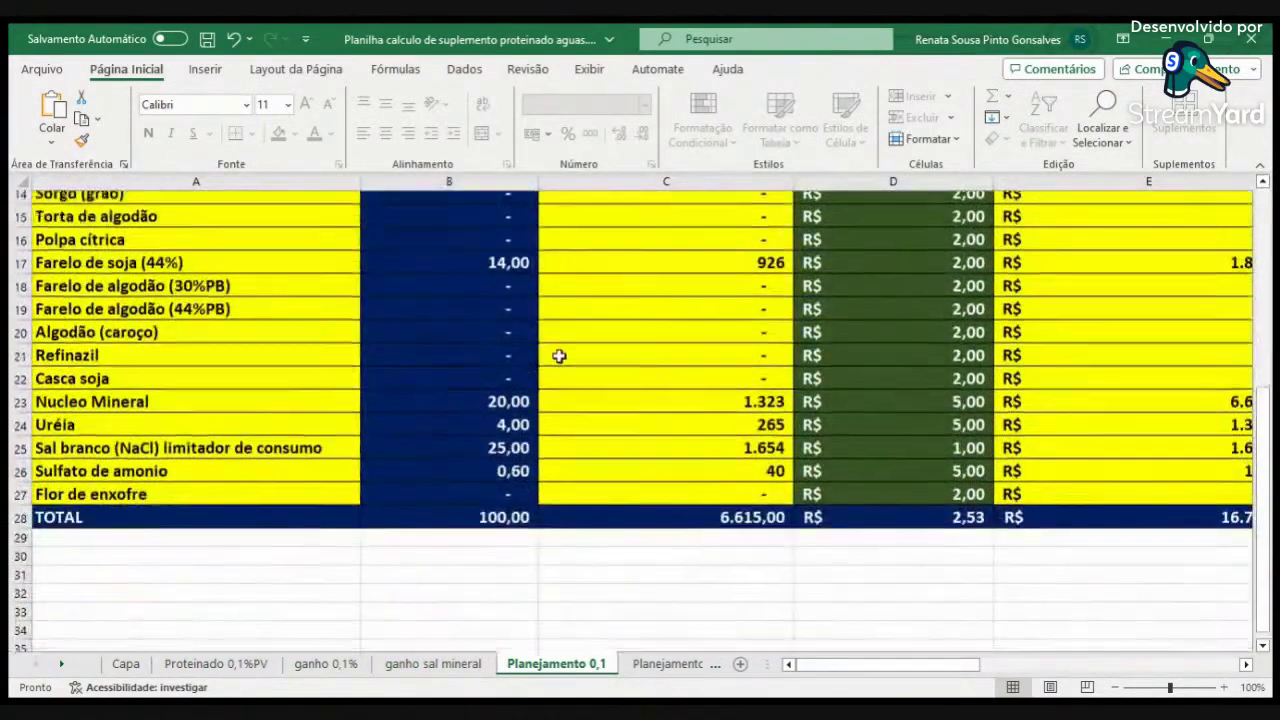
{"action": "scroll", "coordinate": [559, 356], "scroll_direction": "up", "scroll_amount": 5}
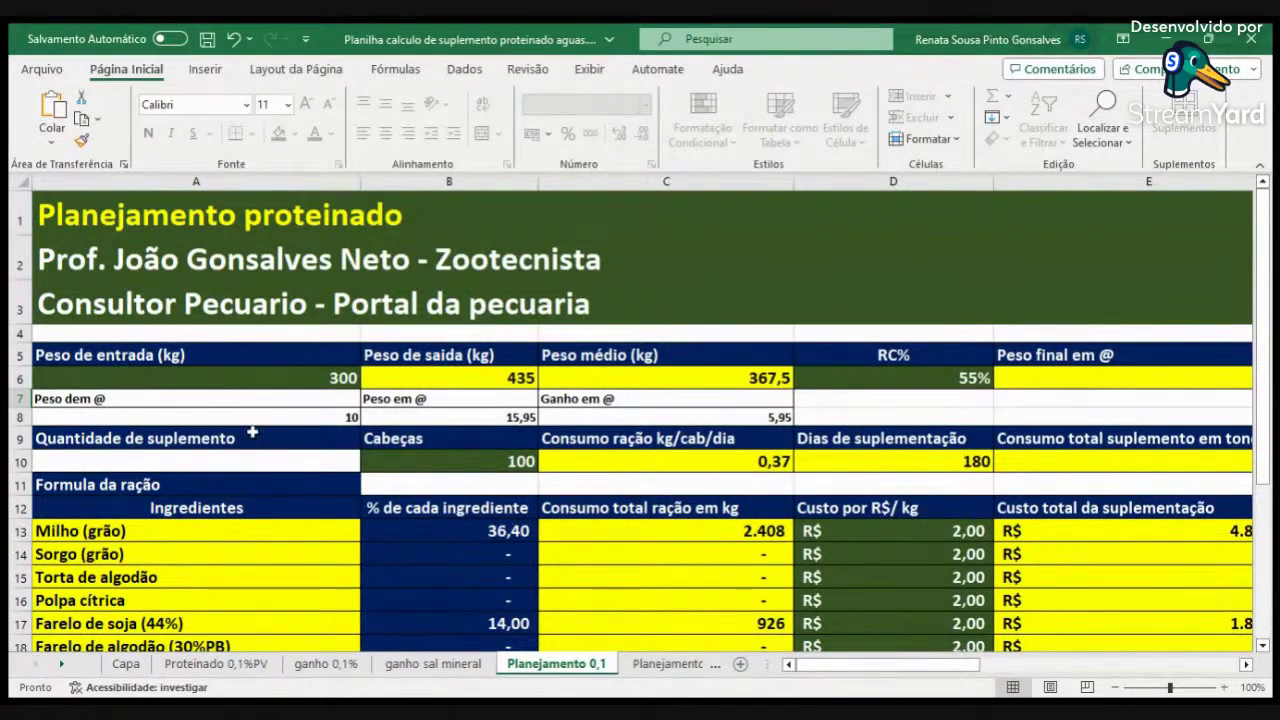
{"action": "left_click", "coordinate": [310, 379]}
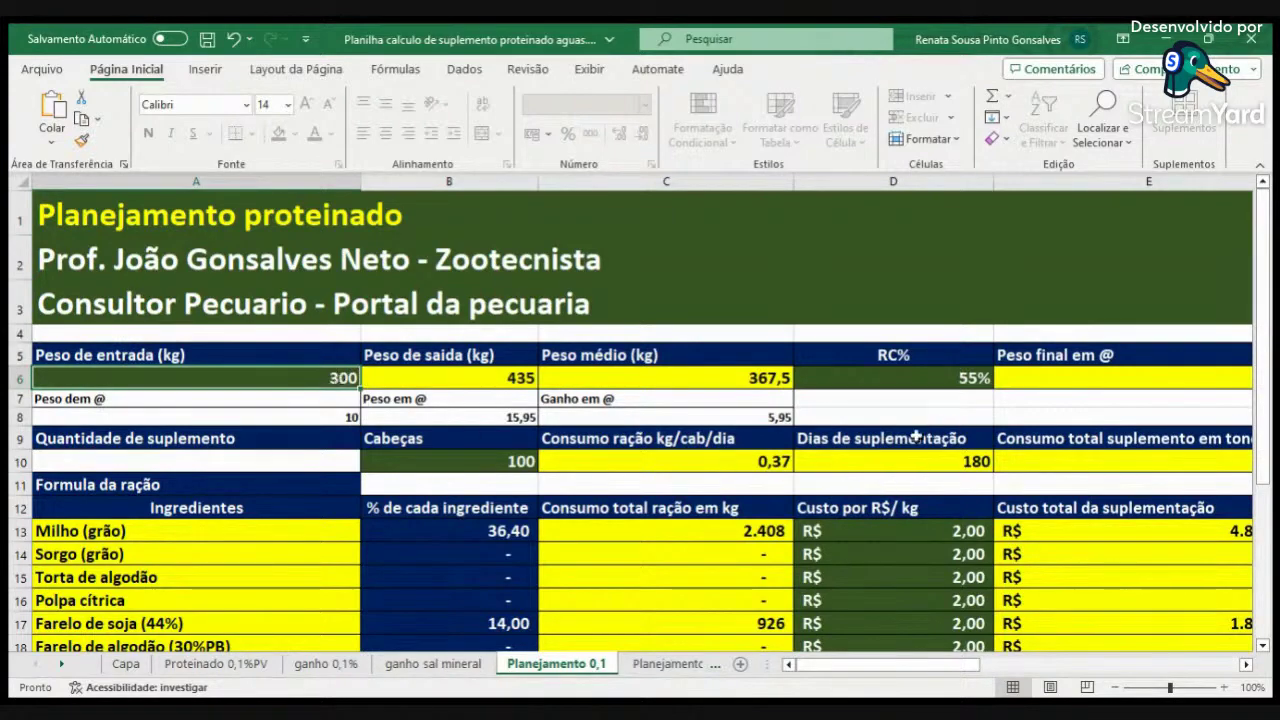
{"action": "left_click", "coordinate": [1246, 665]}
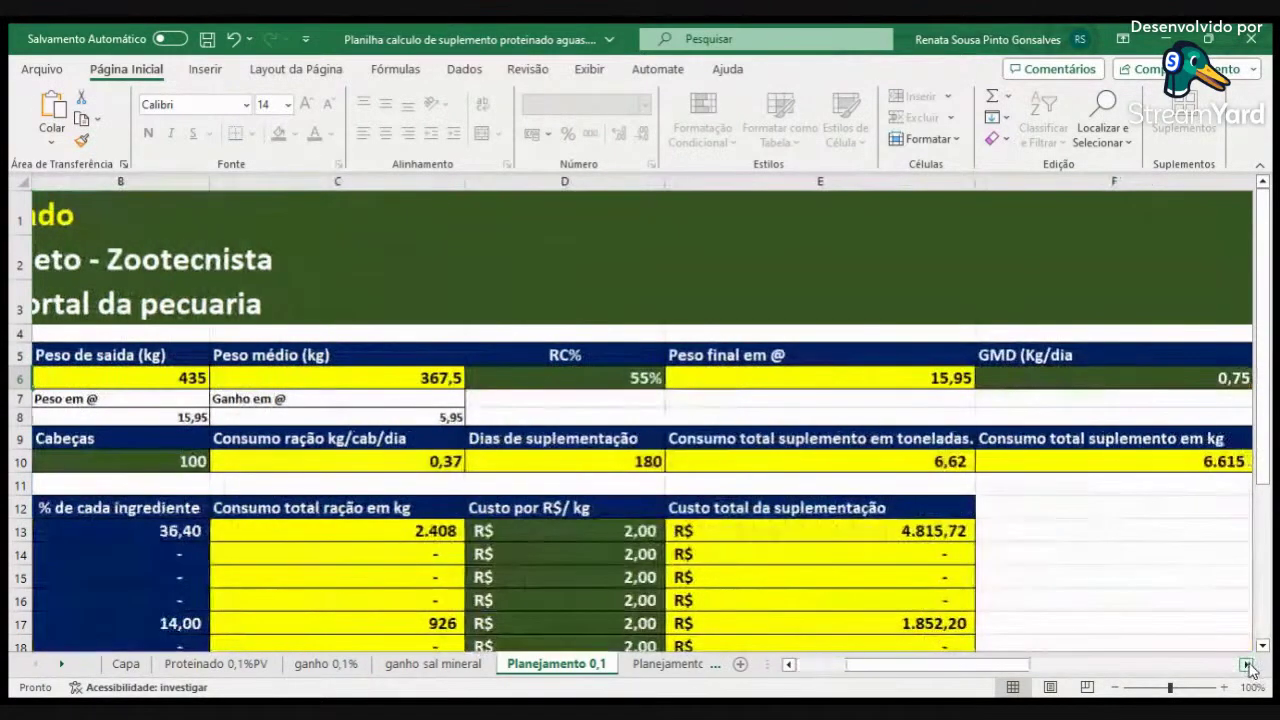
{"action": "left_click", "coordinate": [814, 666]}
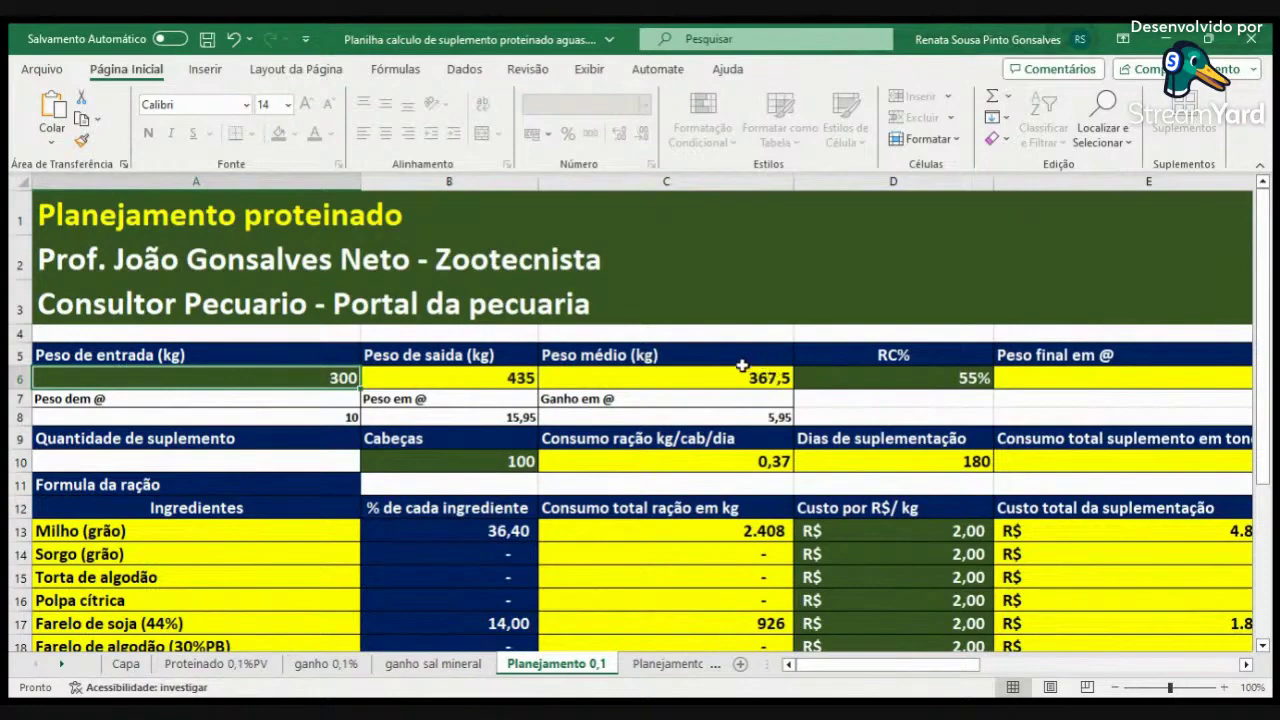
{"action": "left_click", "coordinate": [1246, 665]}
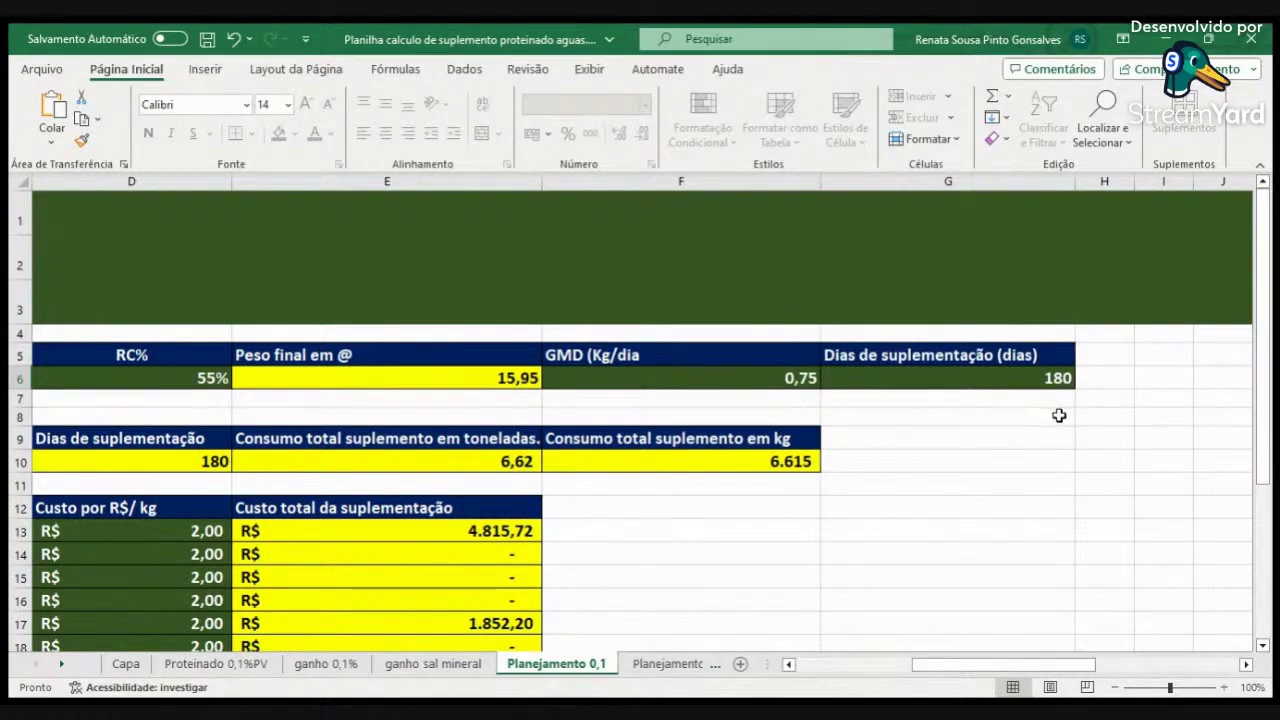
{"action": "left_click", "coordinate": [818, 664]}
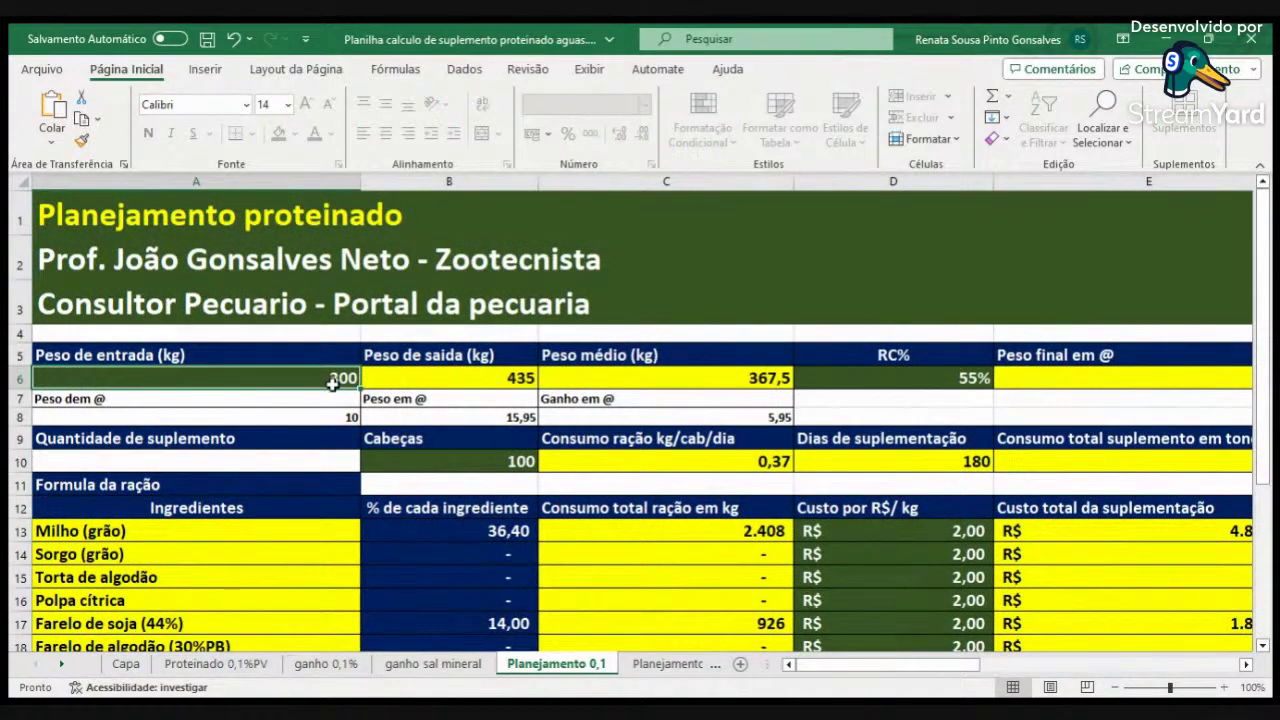
{"action": "left_click", "coordinate": [464, 383]}
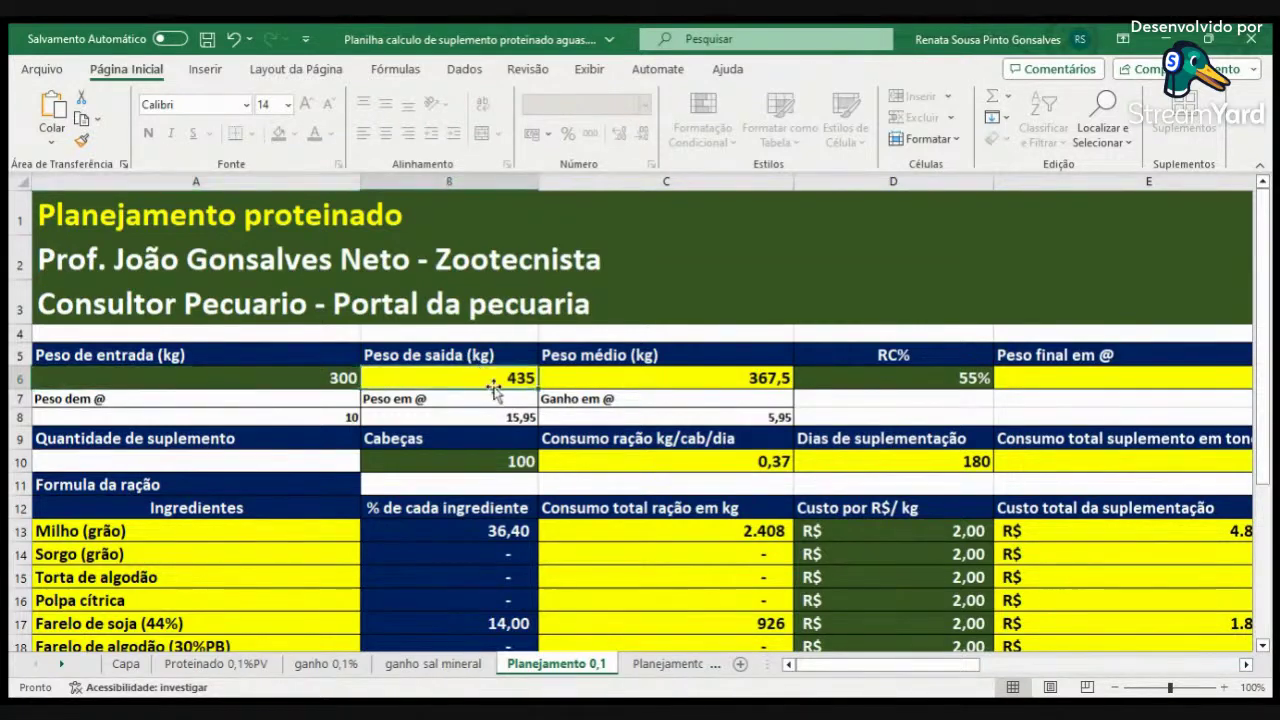
Set GMD (Kg/dia) to 0,7 on the Planejamento 0,1 sheet.
{"action": "left_click", "coordinate": [1246, 665]}
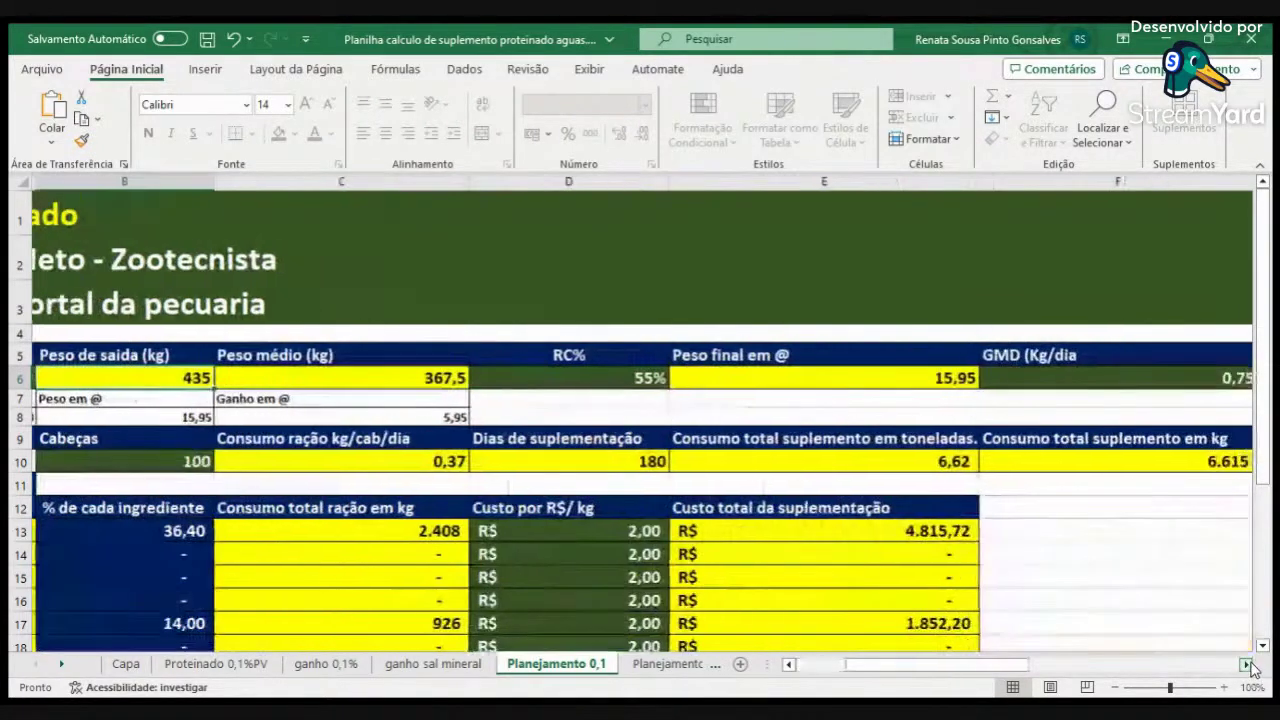
{"action": "left_click", "coordinate": [1248, 666]}
{"action": "left_click", "coordinate": [1246, 665]}
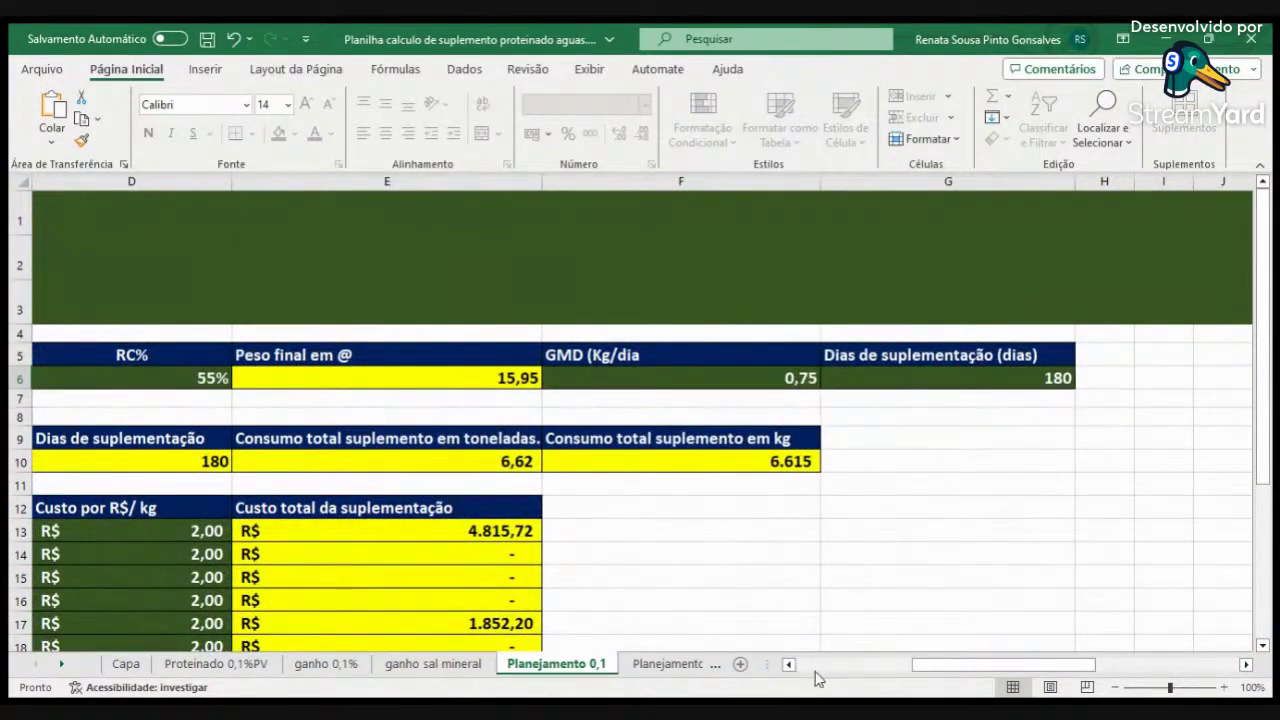
{"action": "left_click", "coordinate": [802, 370]}
{"action": "type", "text": "0"}
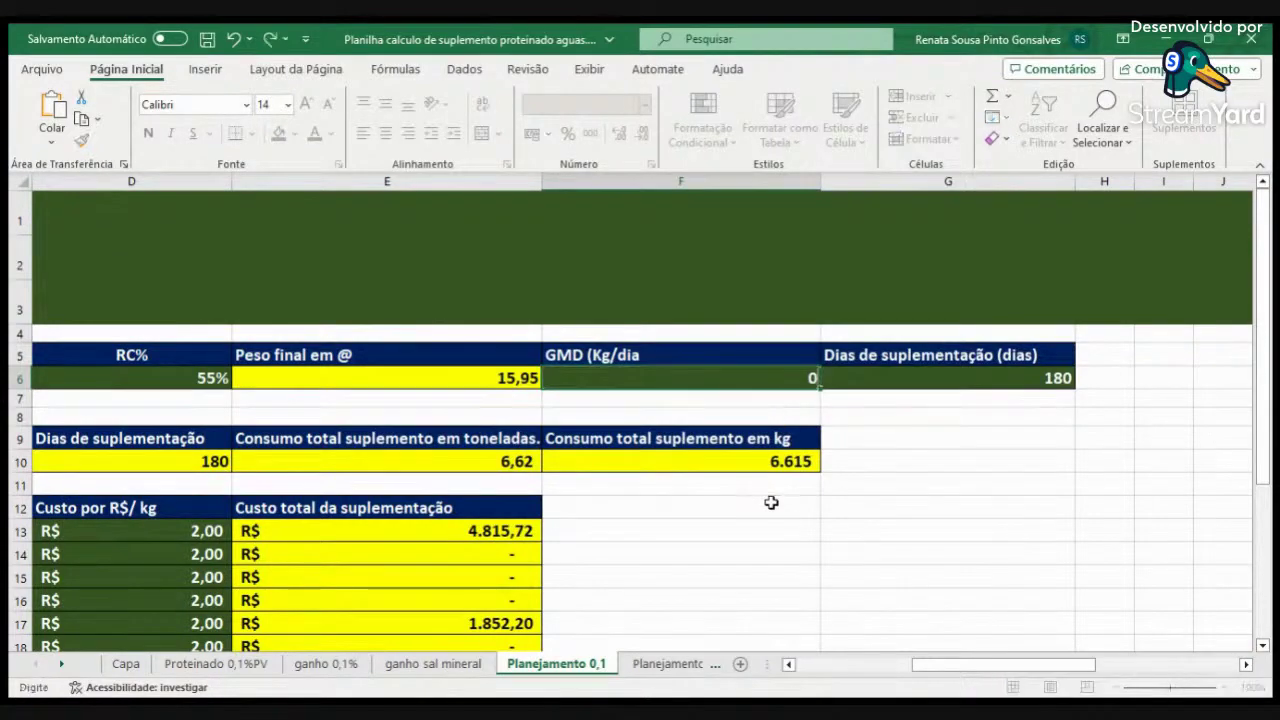
{"action": "key", "text": "Return"}
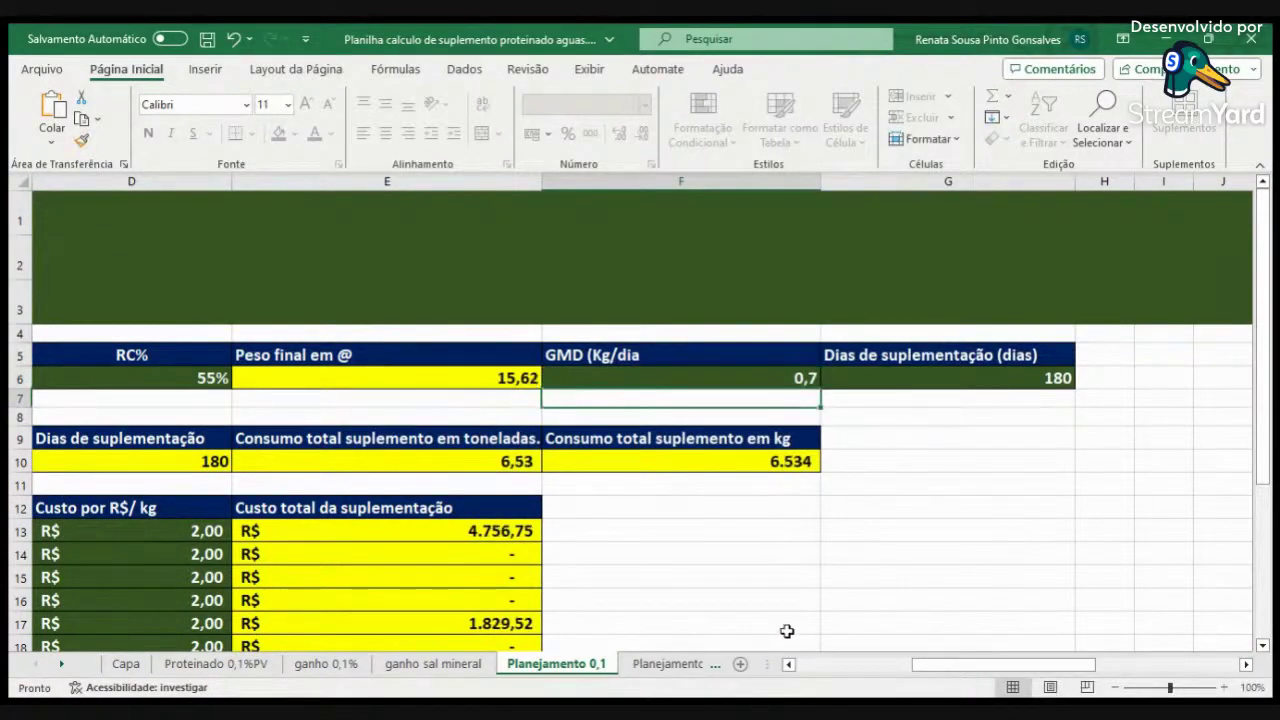
Enter 100 as the number of Cabeças in the supplement quantity section.
{"action": "left_click", "coordinate": [812, 671]}
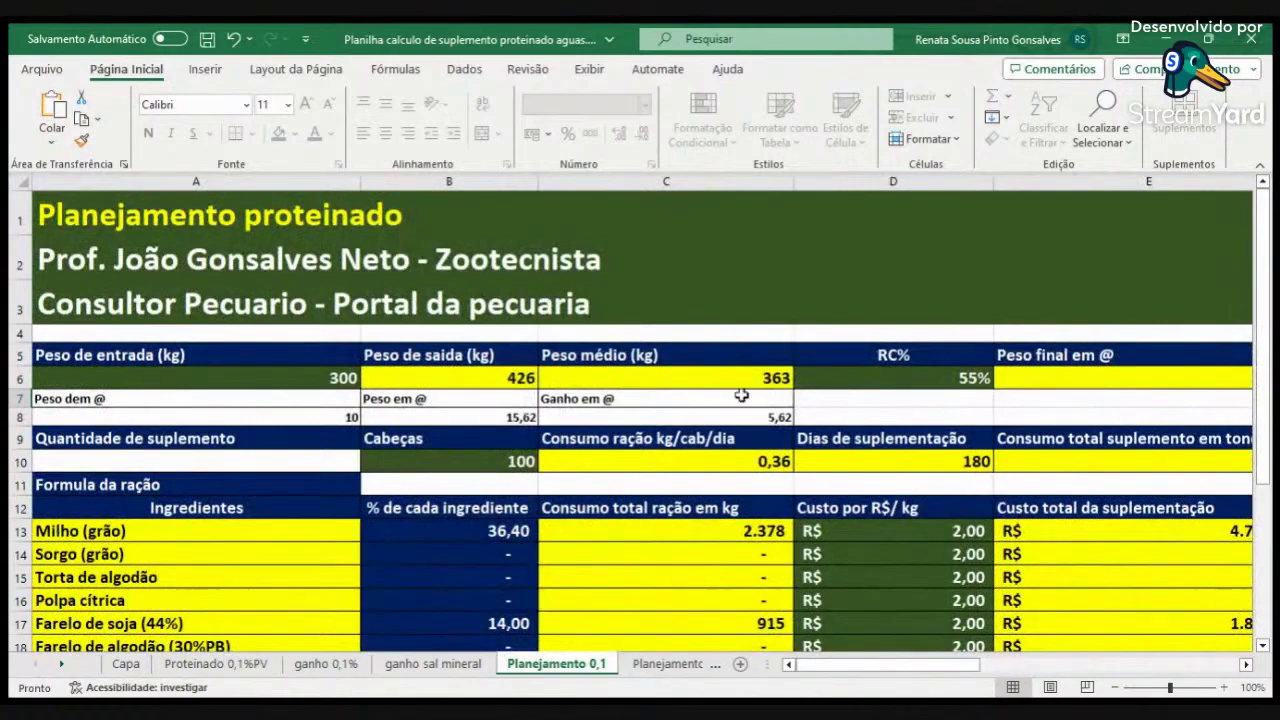
{"action": "scroll", "coordinate": [443, 380], "scroll_direction": "down", "scroll_amount": 2}
{"action": "left_click", "coordinate": [472, 357]}
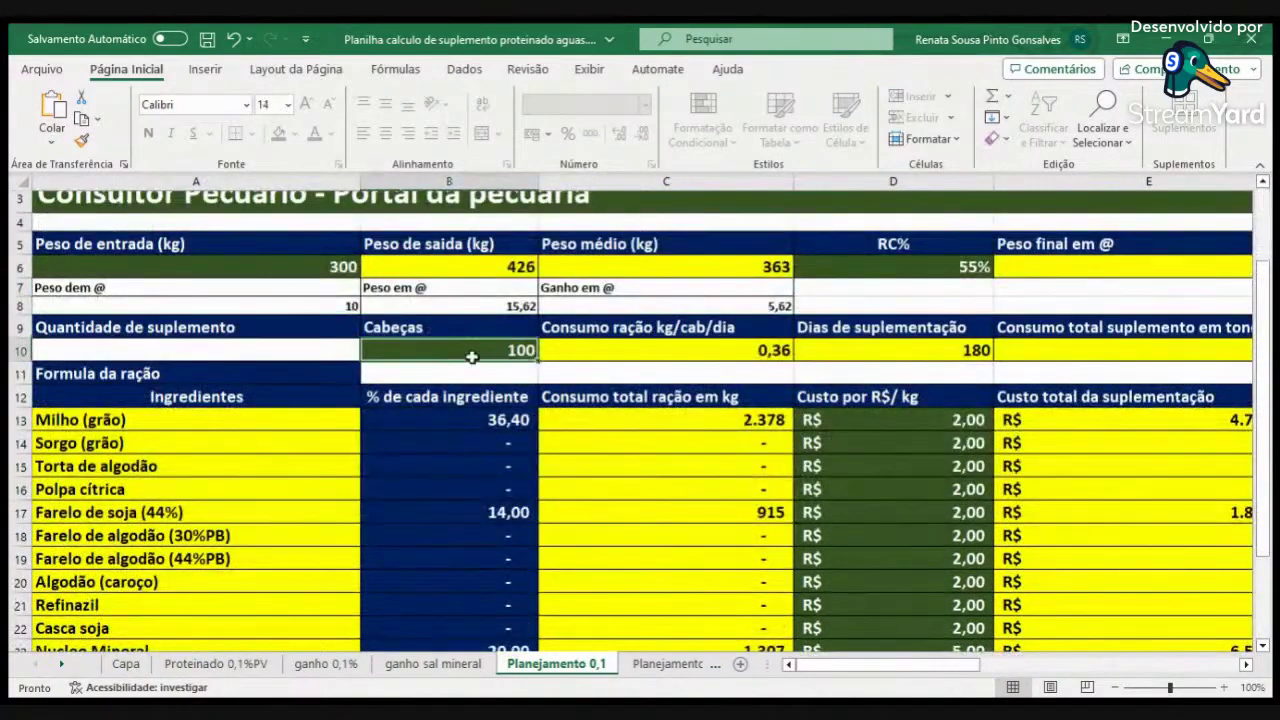
{"action": "type", "text": "100"}
{"action": "key", "text": "Return"}
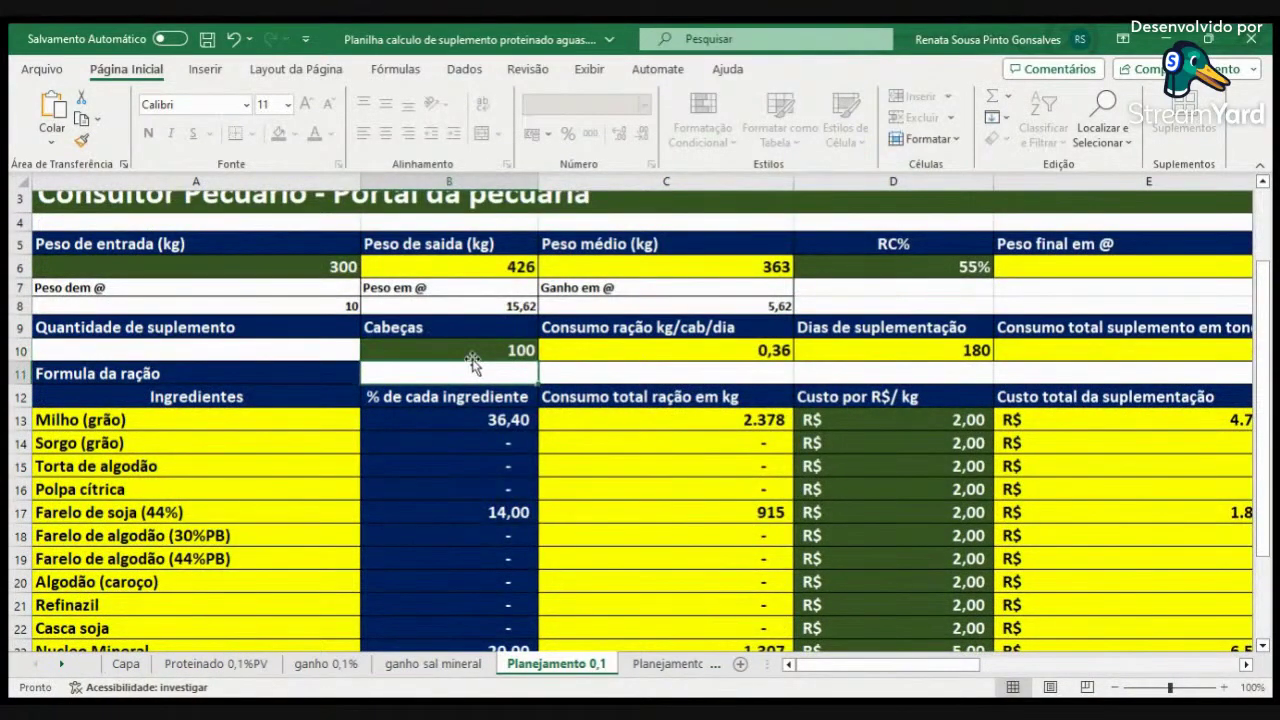
Examine the ration intake per head, supplementation days and total supplement consumption in tonnes and in kg.
{"action": "left_click", "coordinate": [780, 348]}
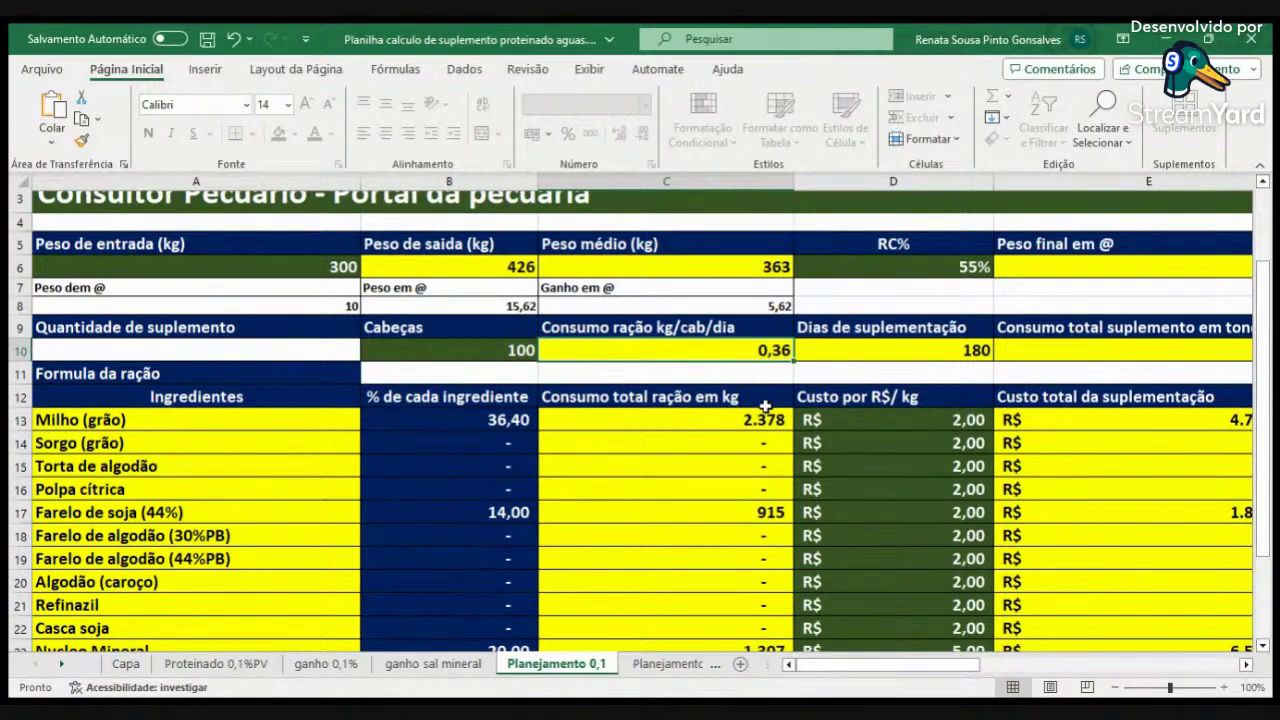
{"action": "left_click", "coordinate": [921, 346]}
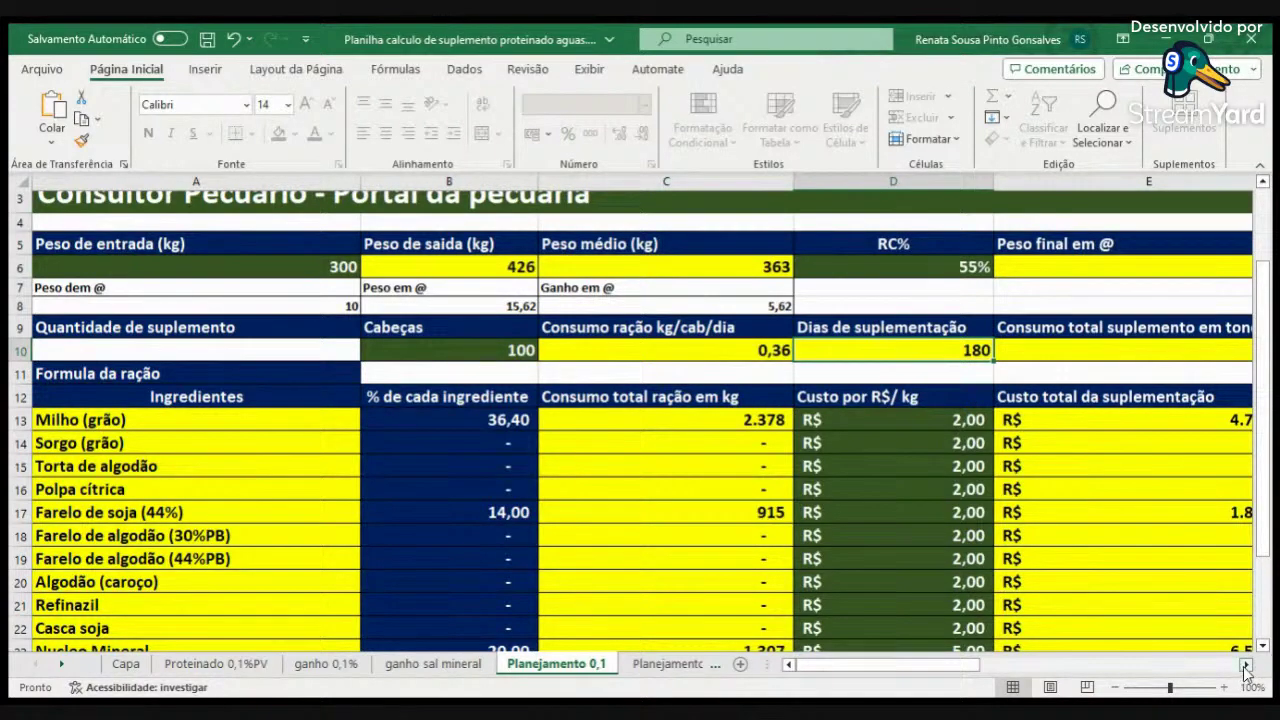
{"action": "left_click", "coordinate": [1245, 667]}
{"action": "left_click", "coordinate": [836, 353]}
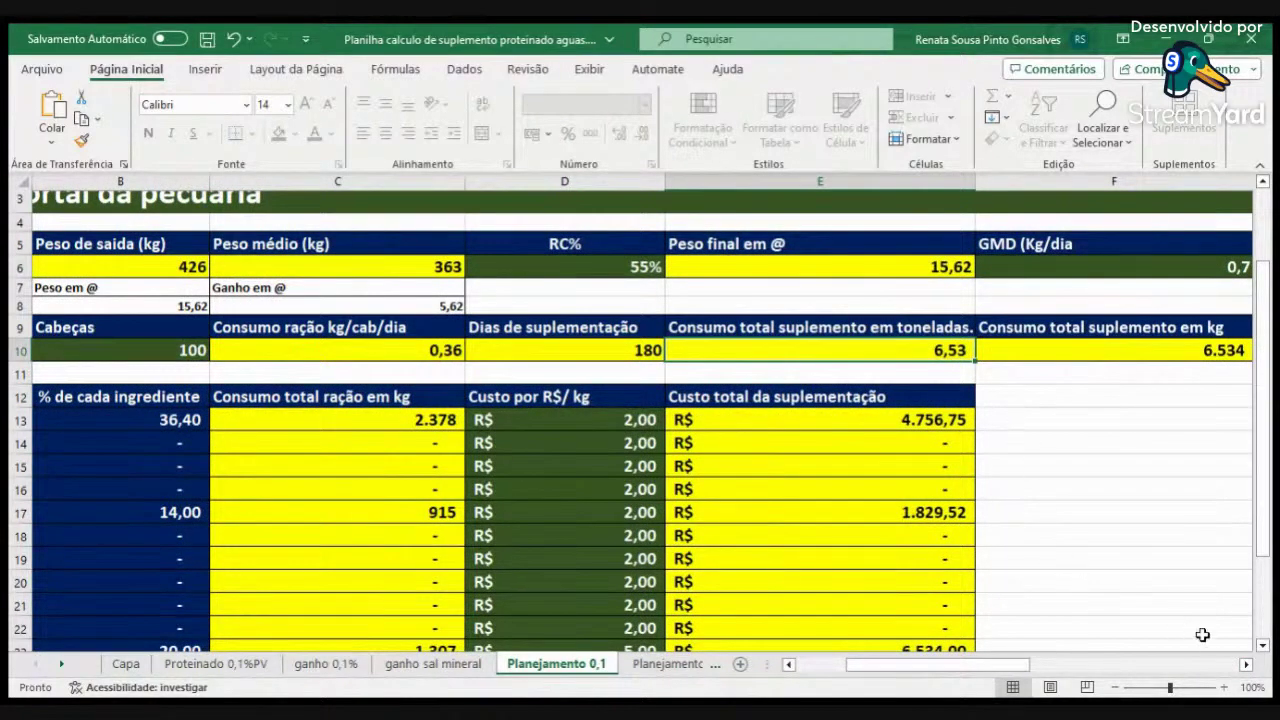
{"action": "left_click", "coordinate": [1245, 665]}
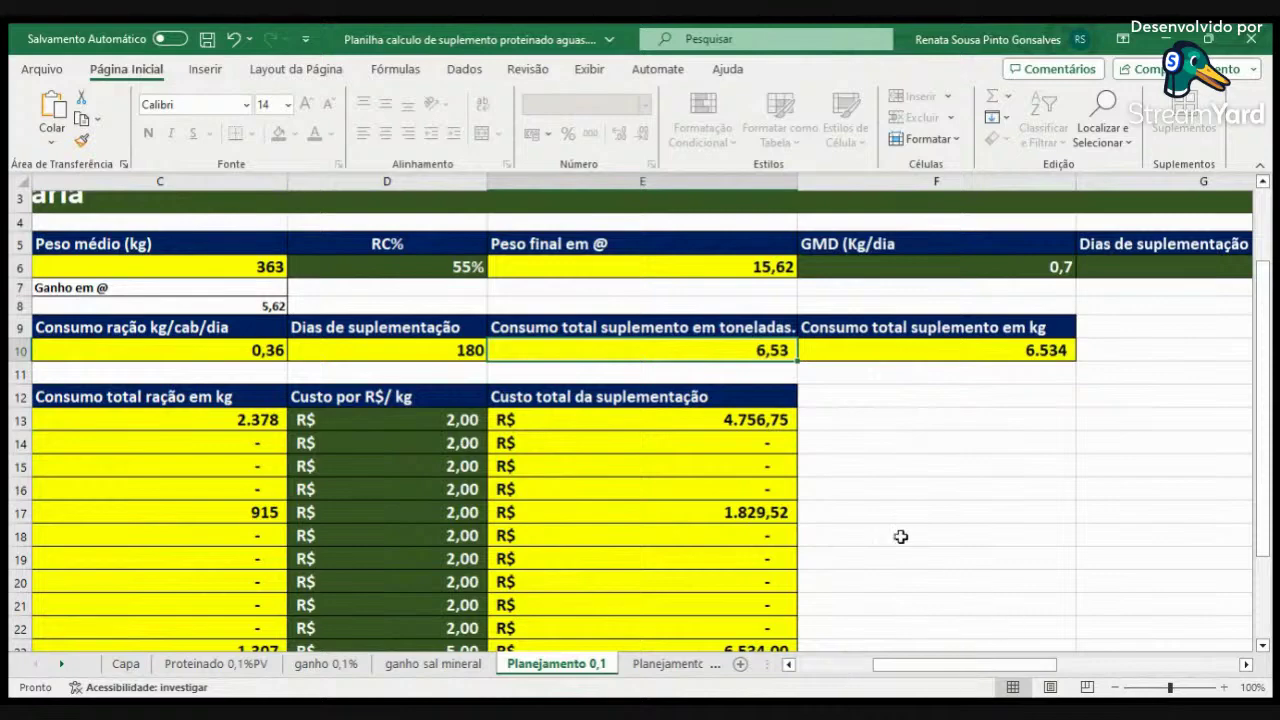
{"action": "scroll", "coordinate": [877, 534], "scroll_direction": "down", "scroll_amount": 4}
{"action": "scroll", "coordinate": [878, 540], "scroll_direction": "up", "scroll_amount": 3}
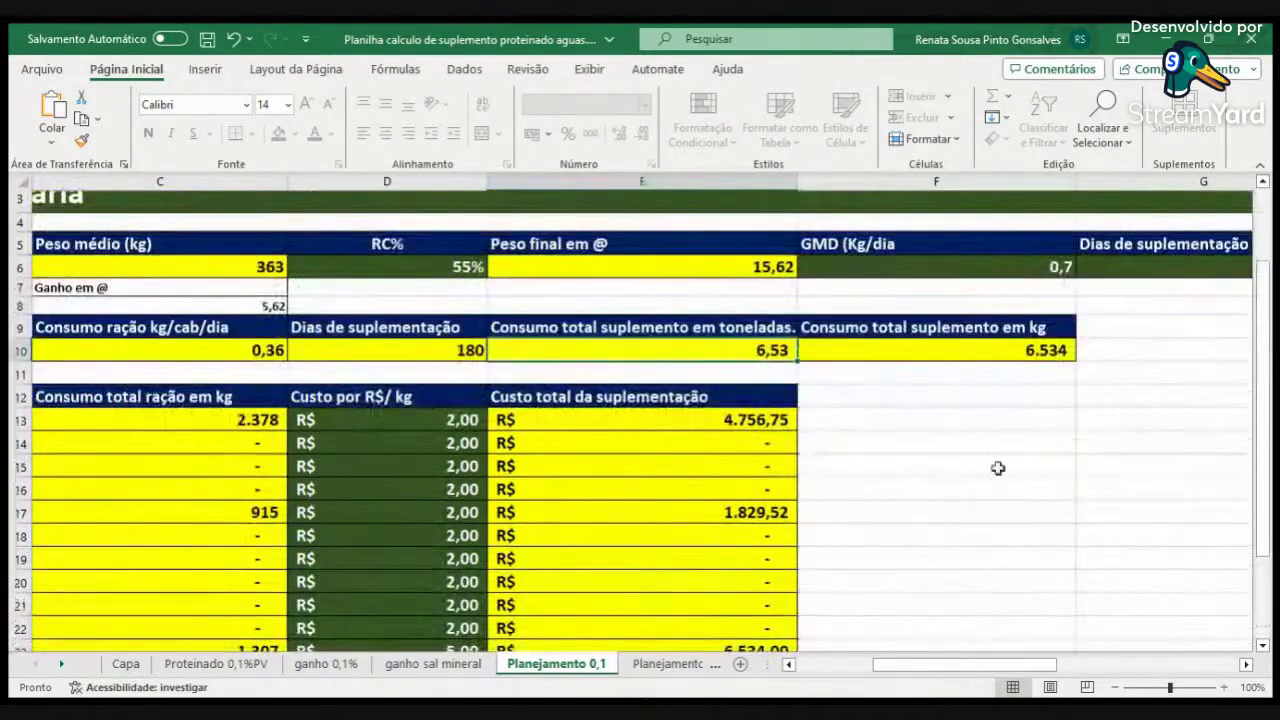
{"action": "left_click", "coordinate": [1012, 350]}
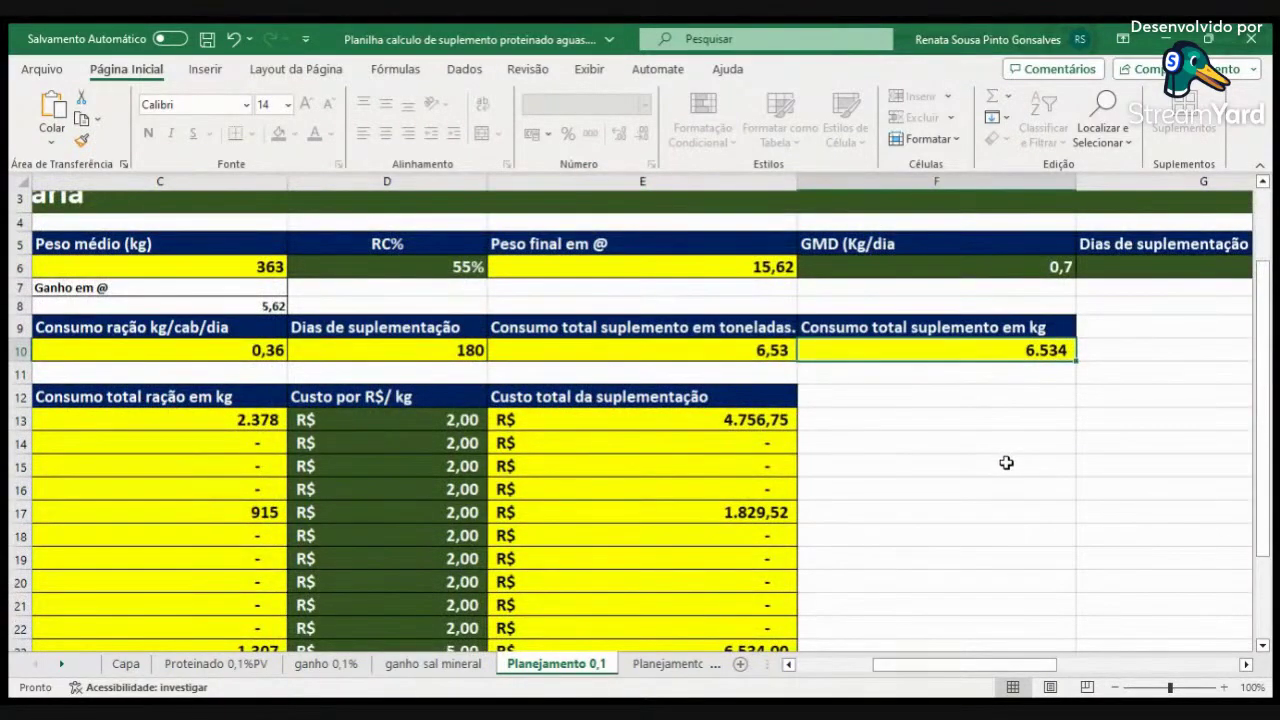
Unprotect the sheet and add the heading "Consumo total em sacos de 30 kg" in G9, formatted like the adjacent heading.
{"action": "left_click", "coordinate": [1098, 328]}
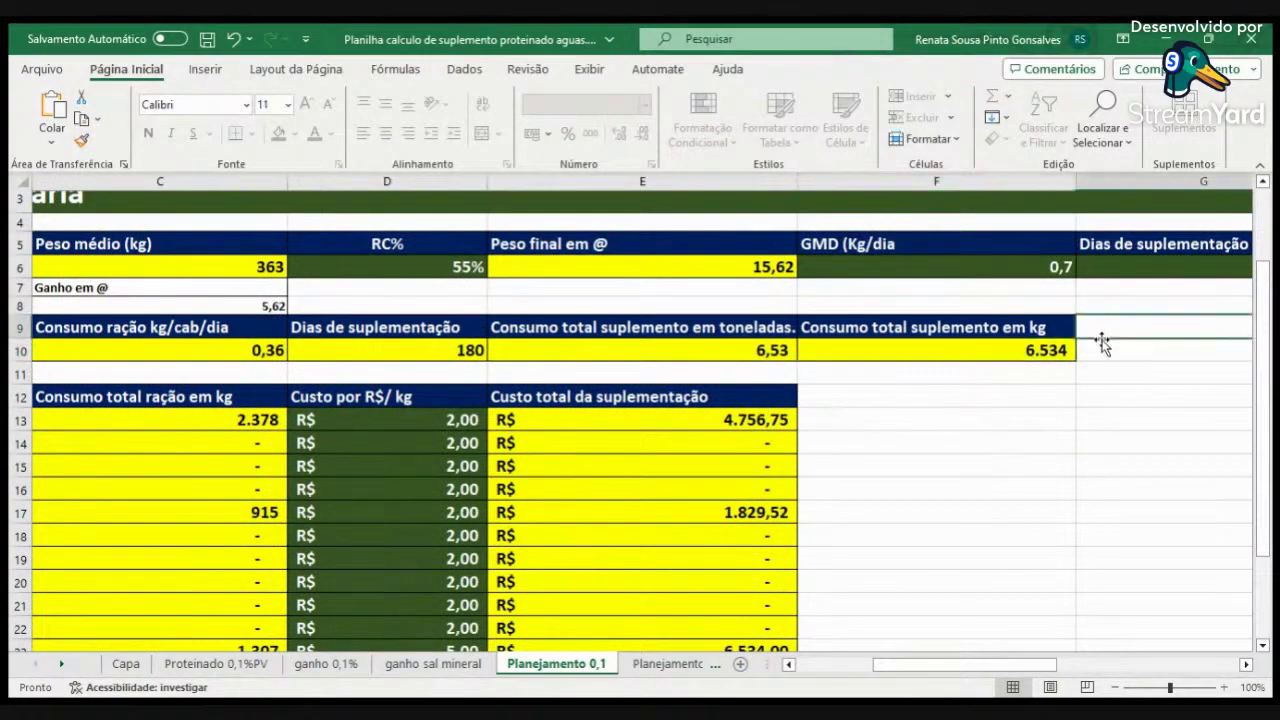
{"action": "left_click", "coordinate": [528, 69]}
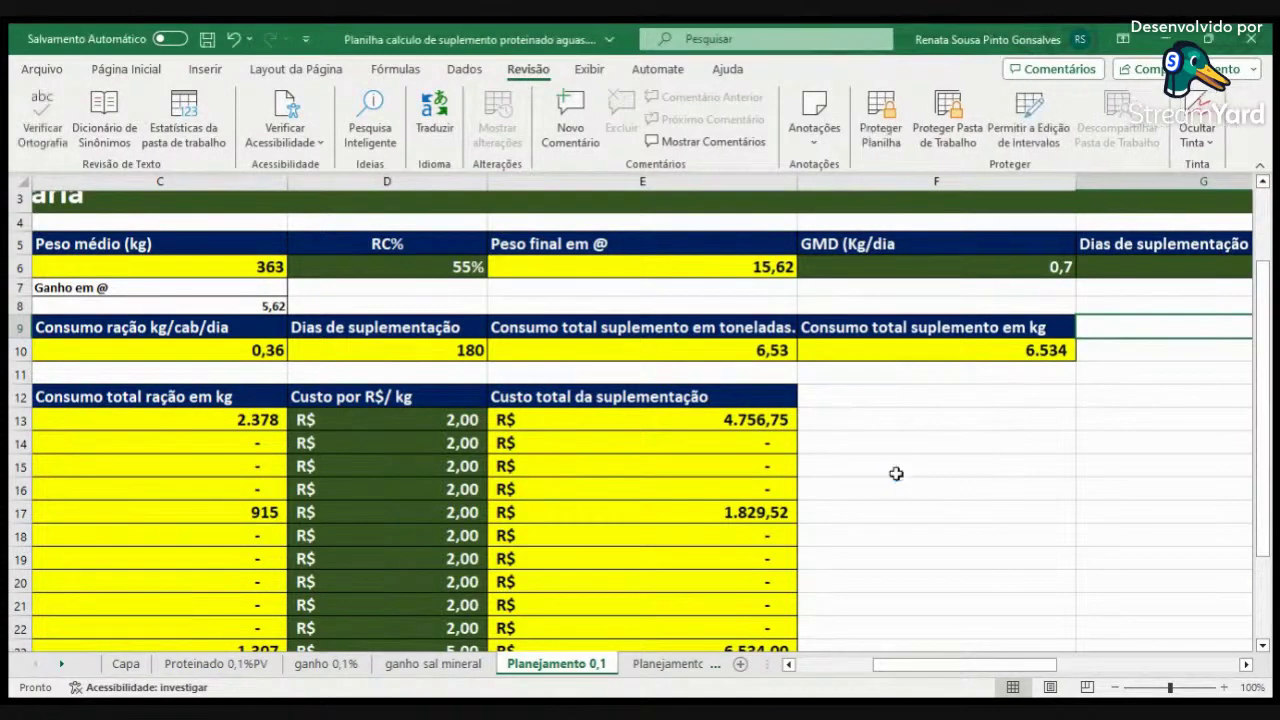
{"action": "left_click", "coordinate": [981, 326]}
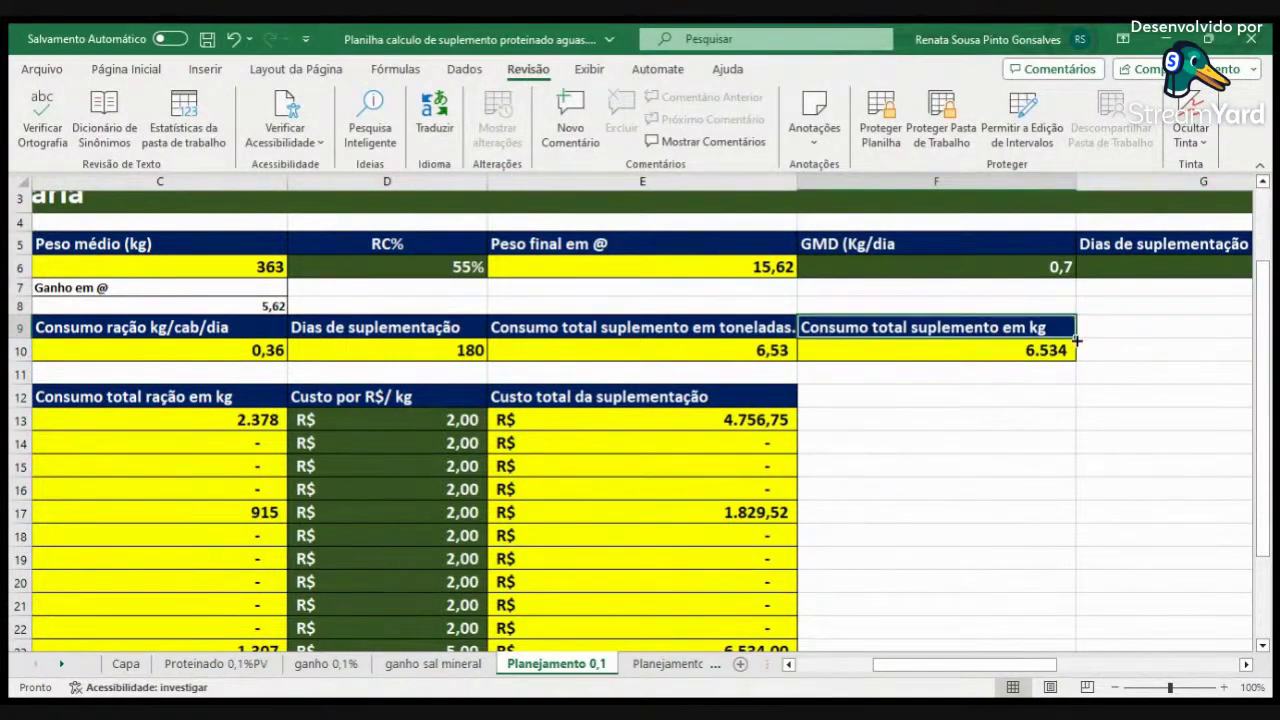
{"action": "left_click_drag", "start_coordinate": [1077, 341], "coordinate": [1150, 328]}
{"action": "type", "text": "Consumo total em sacos de 30 kg"}
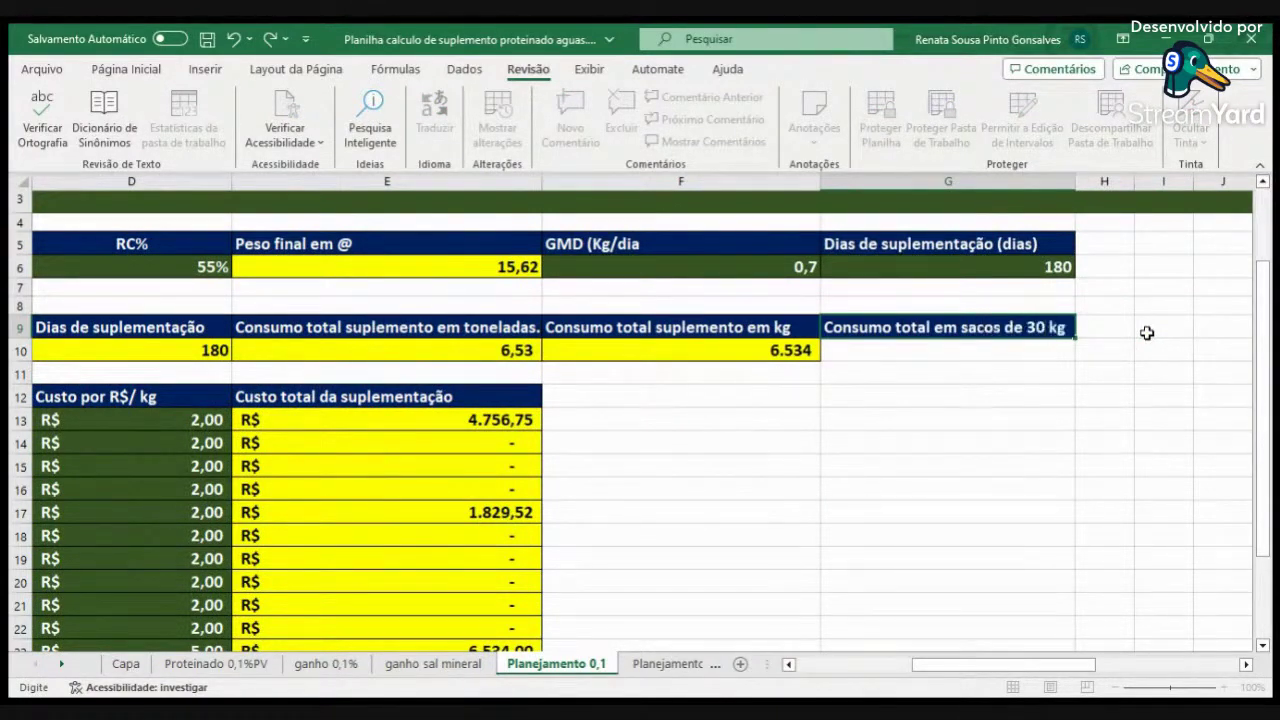
{"action": "key", "text": "Return"}
Calculate the total consumption in 30 kg bags in G10 with the formula =F10/30.
{"action": "type", "text": "="}
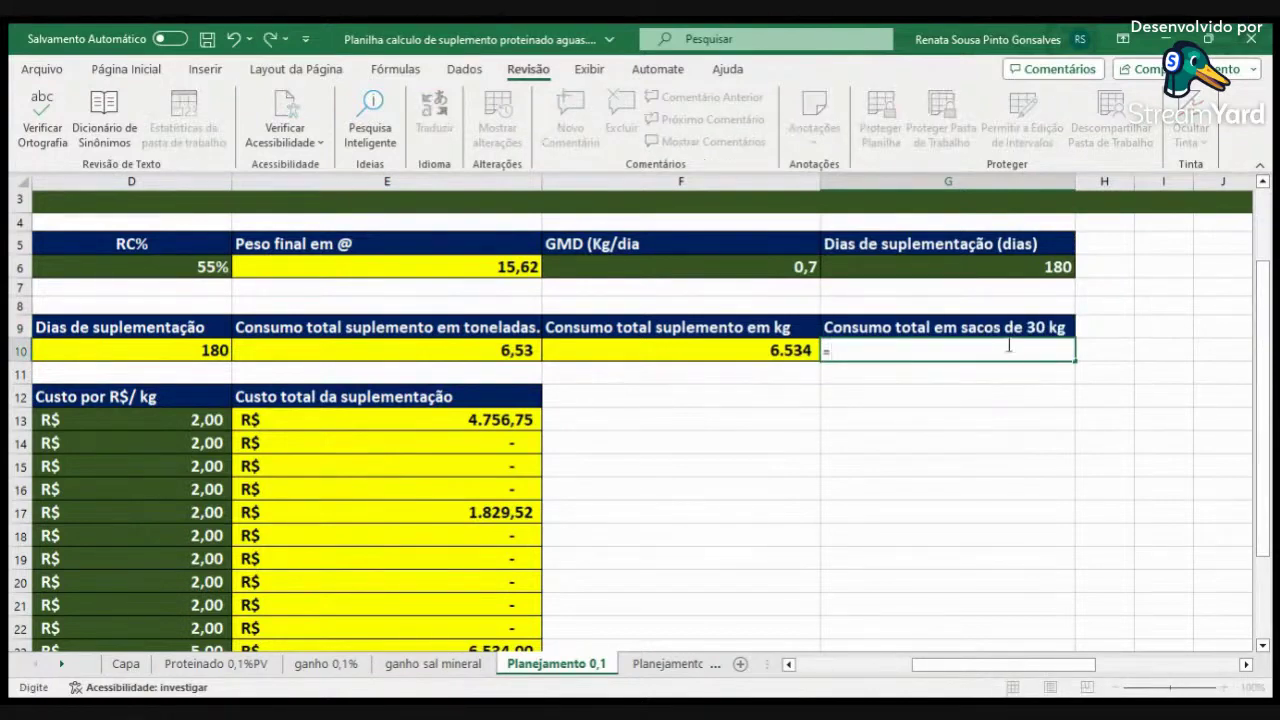
{"action": "left_click", "coordinate": [765, 350]}
{"action": "type", "text": "/30"}
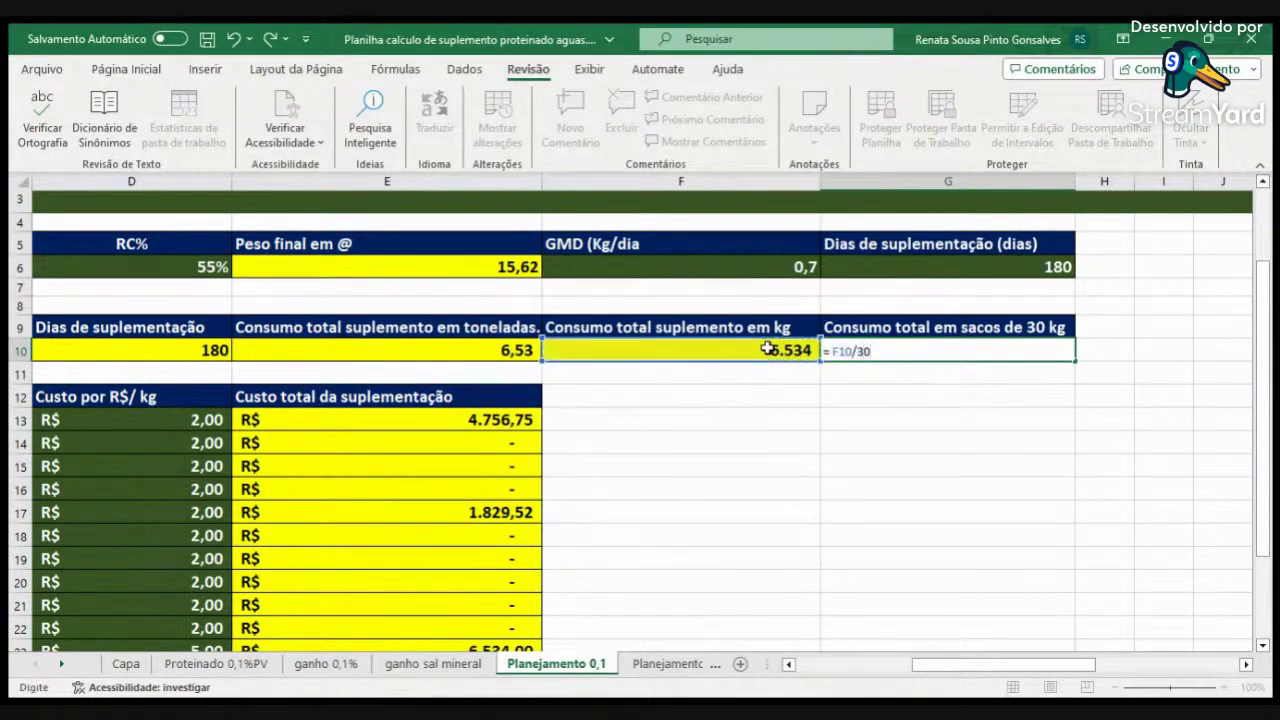
{"action": "key", "text": "Return"}
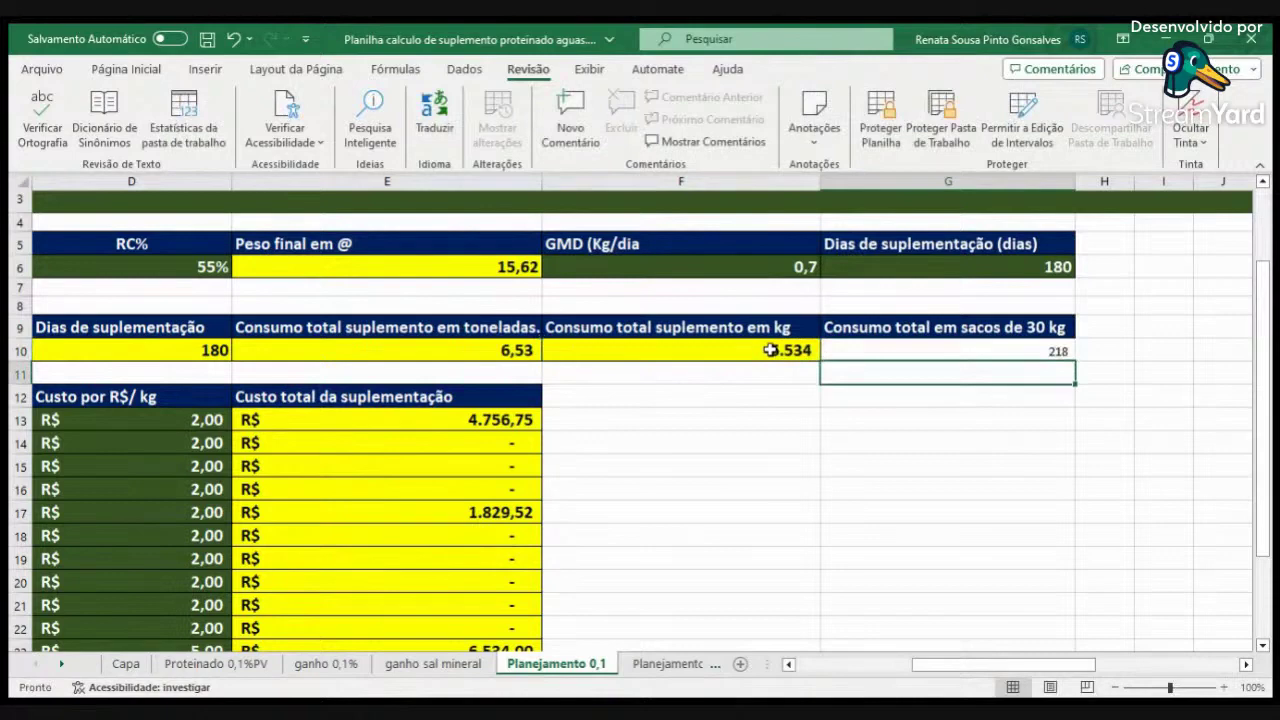
Format the bag consumption value in G10 with a yellow fill, black bold 14-point text and borders.
{"action": "left_click", "coordinate": [854, 352]}
{"action": "left_click", "coordinate": [126, 69]}
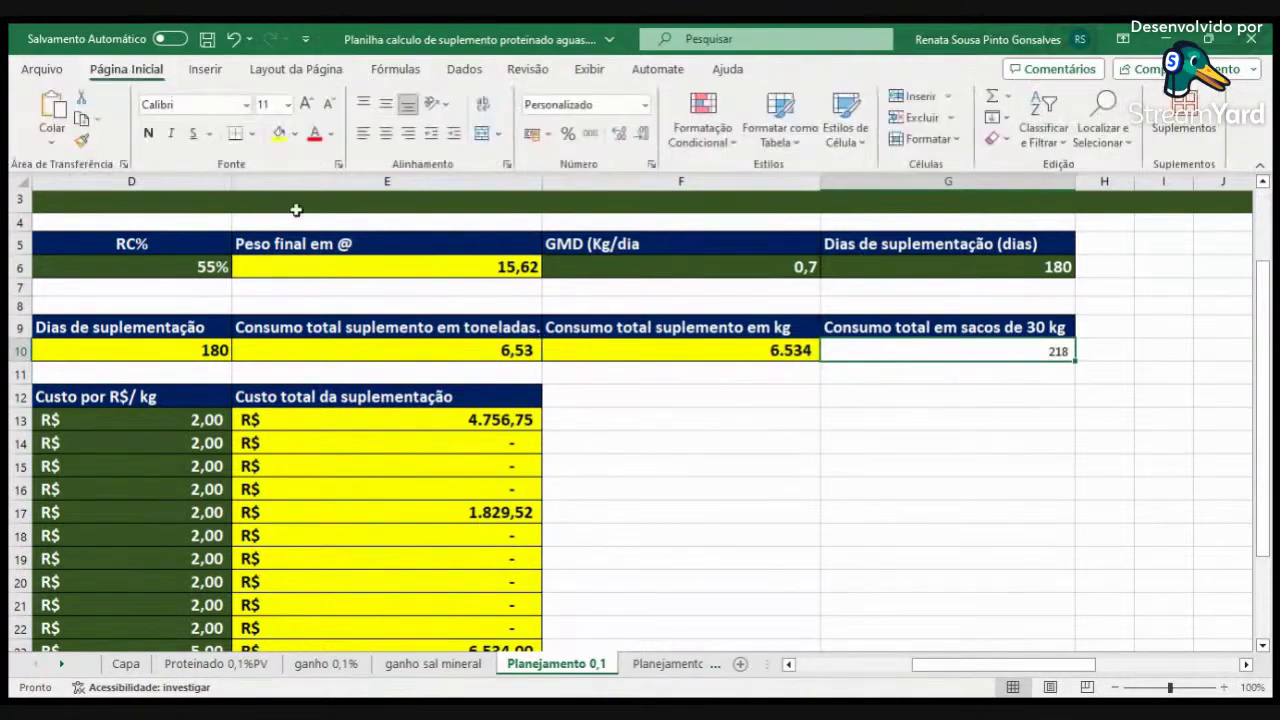
{"action": "left_click", "coordinate": [280, 136]}
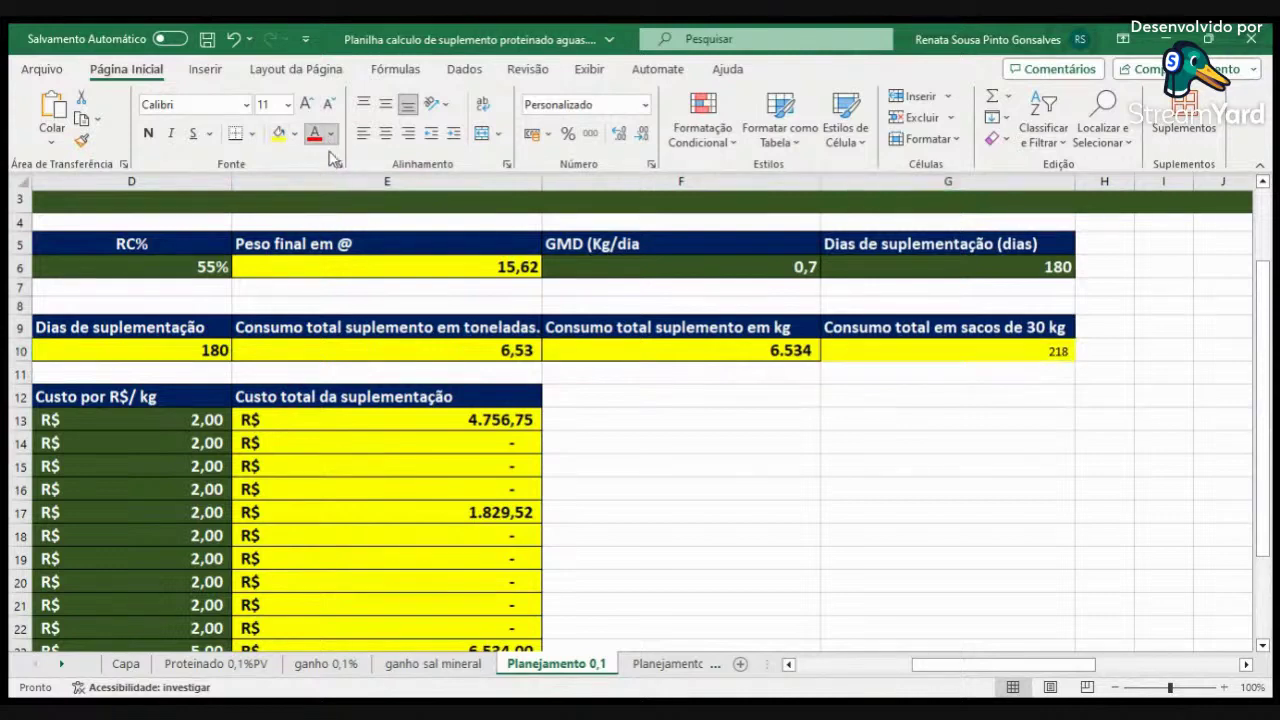
{"action": "left_click", "coordinate": [306, 104]}
{"action": "left_click", "coordinate": [306, 104]}
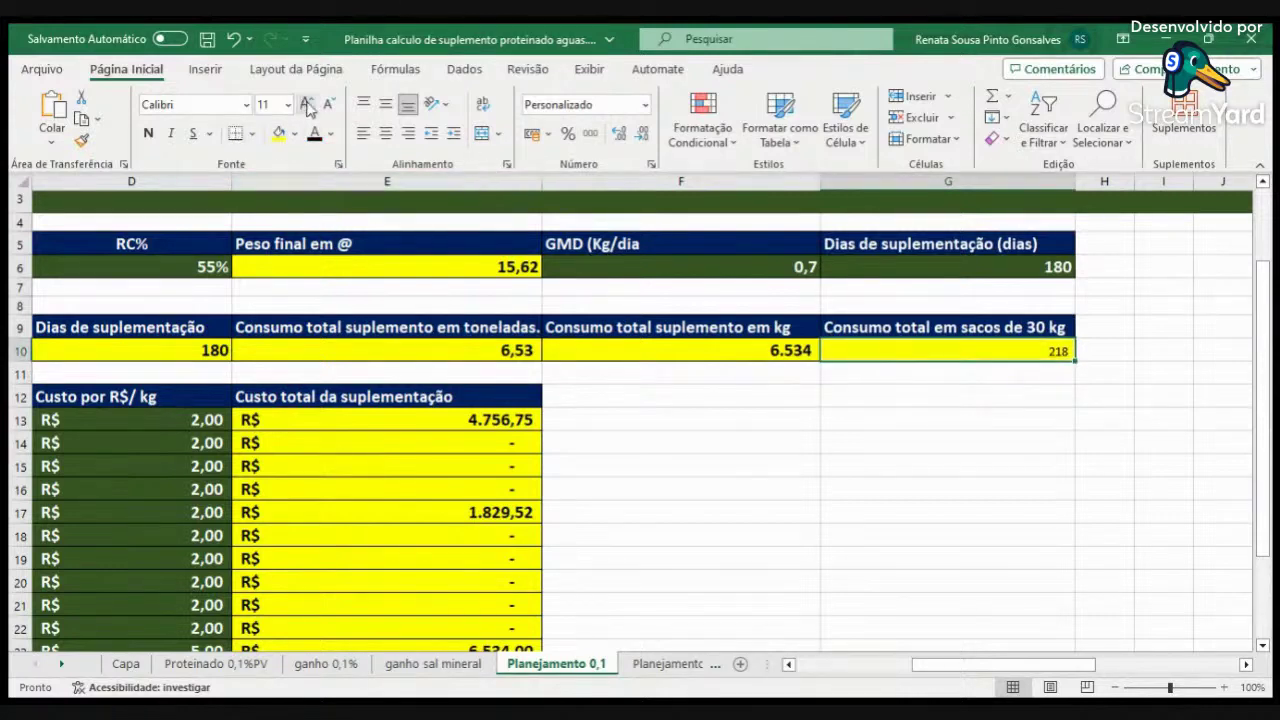
{"action": "left_click", "coordinate": [148, 134]}
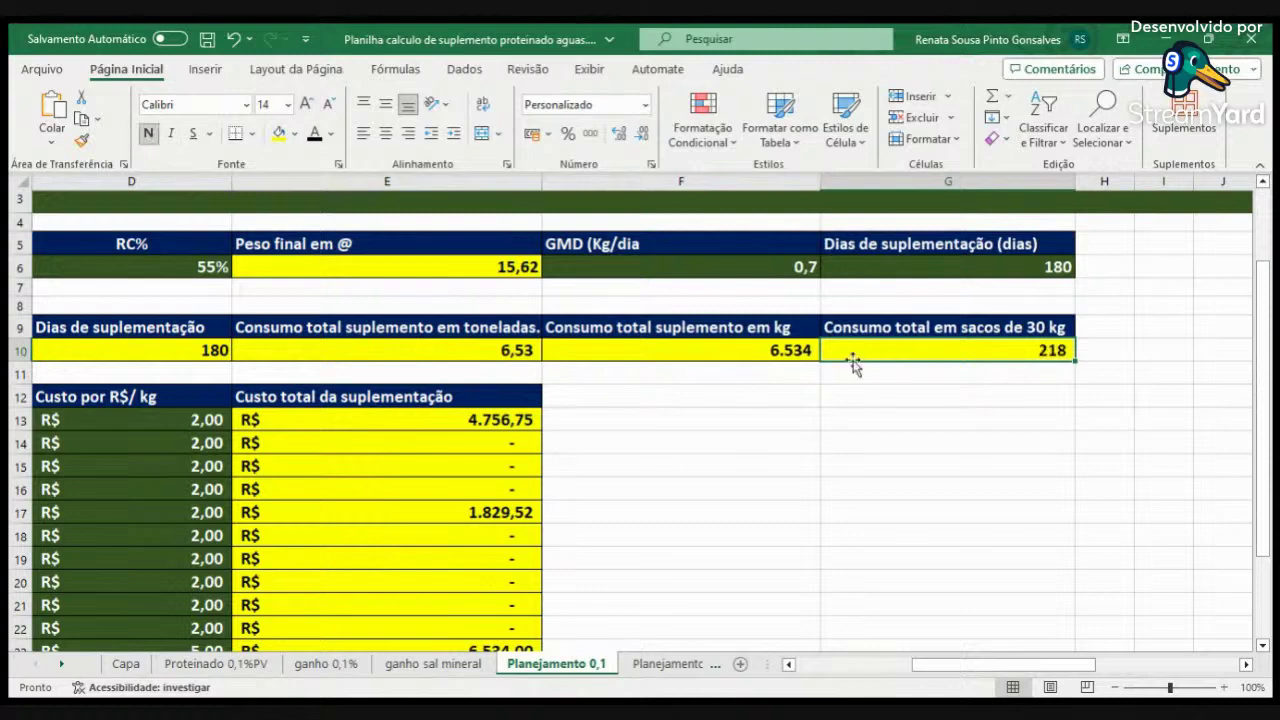
{"action": "left_click", "coordinate": [236, 133]}
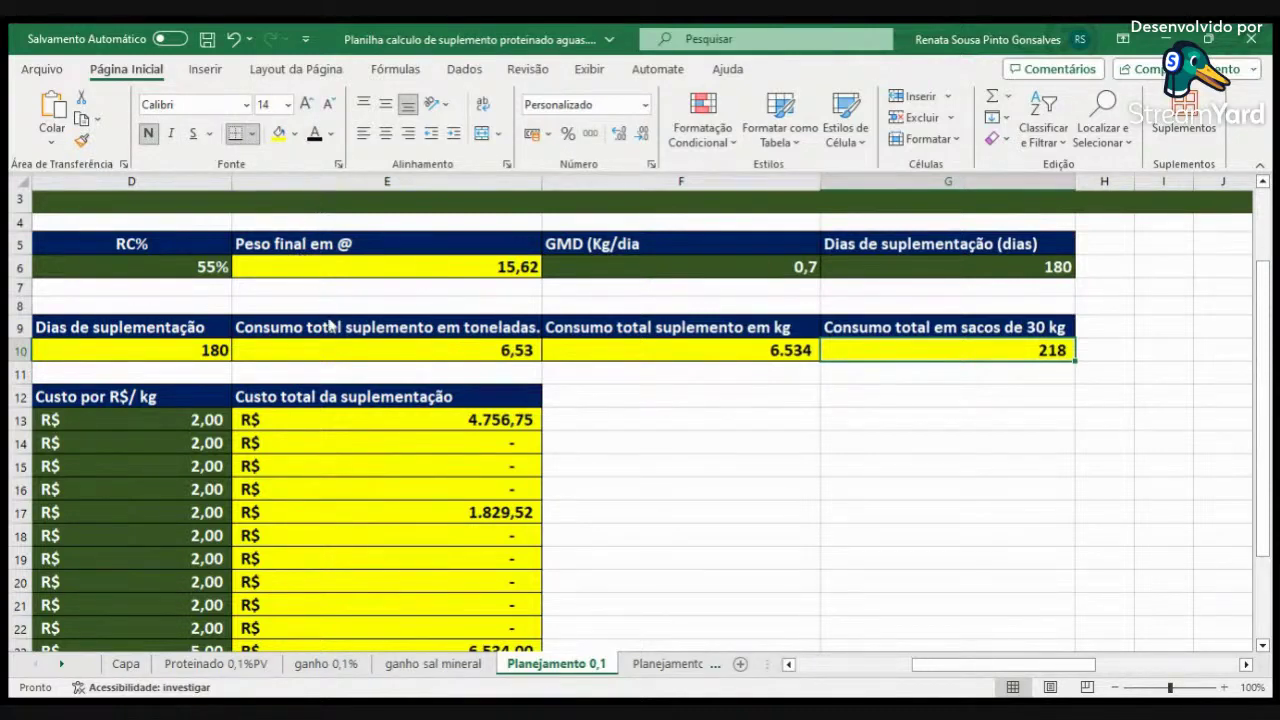
{"action": "left_click", "coordinate": [910, 466]}
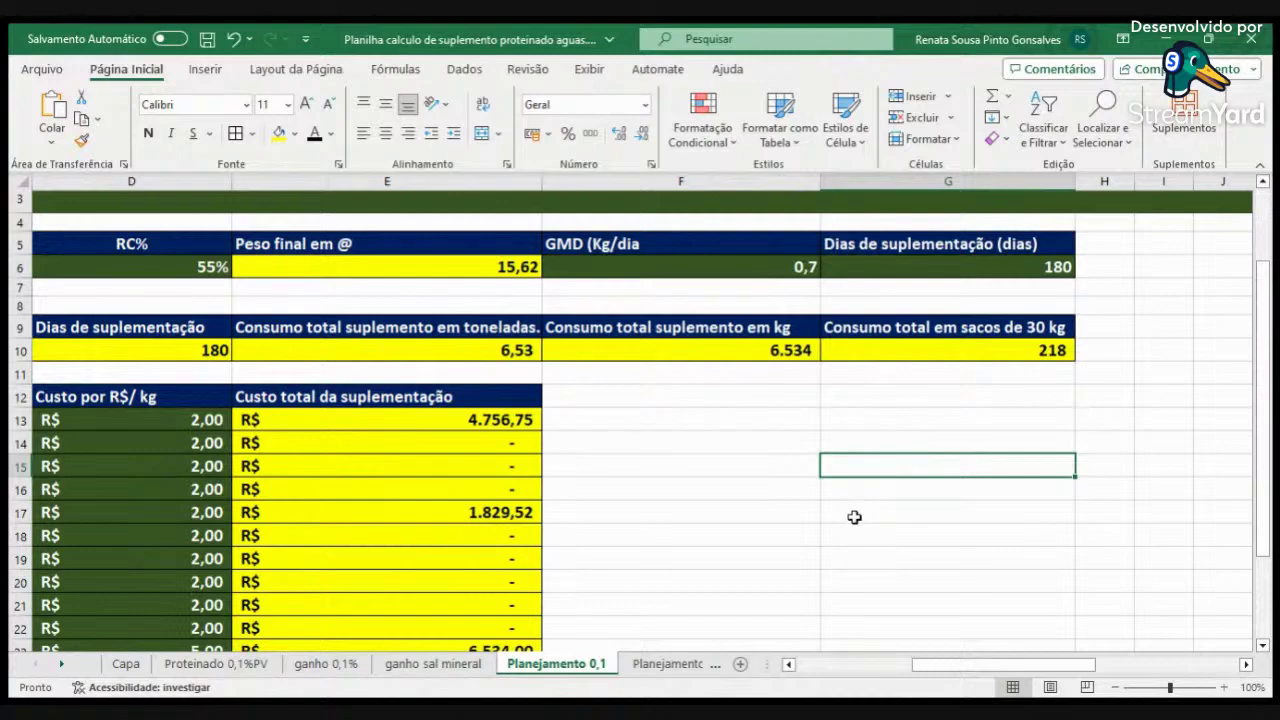
Fill the Peso dem @, Peso em @ and Ganho em @ headings and values (A7:C8) with yellow.
{"action": "left_click", "coordinate": [815, 666]}
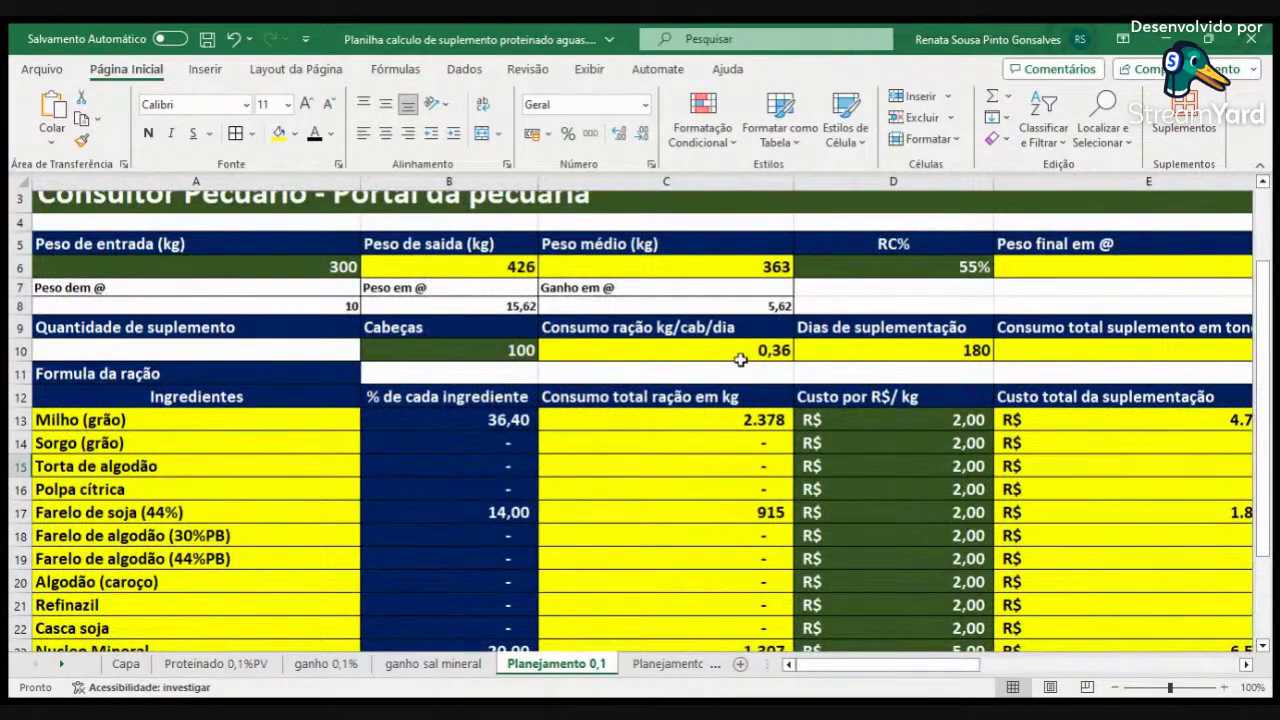
{"action": "scroll", "coordinate": [540, 396], "scroll_direction": "up", "scroll_amount": 1}
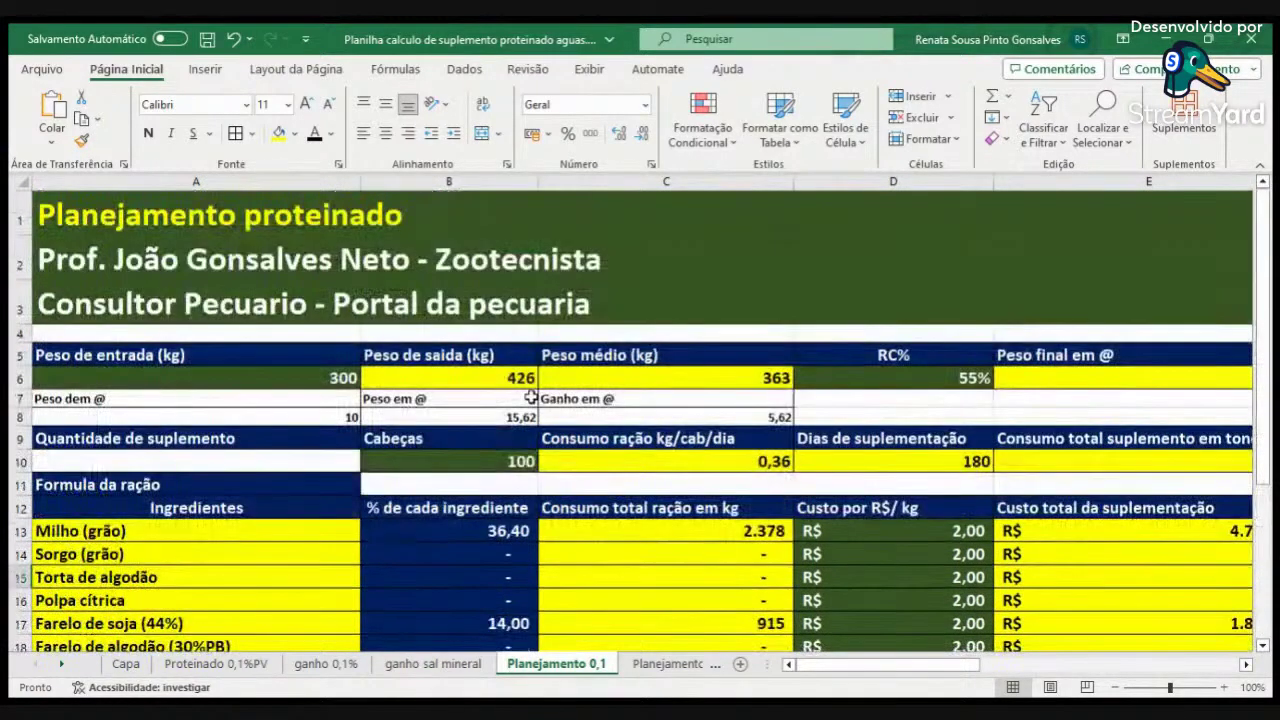
{"action": "left_click_drag", "start_coordinate": [286, 393], "coordinate": [655, 419]}
{"action": "left_click", "coordinate": [279, 133]}
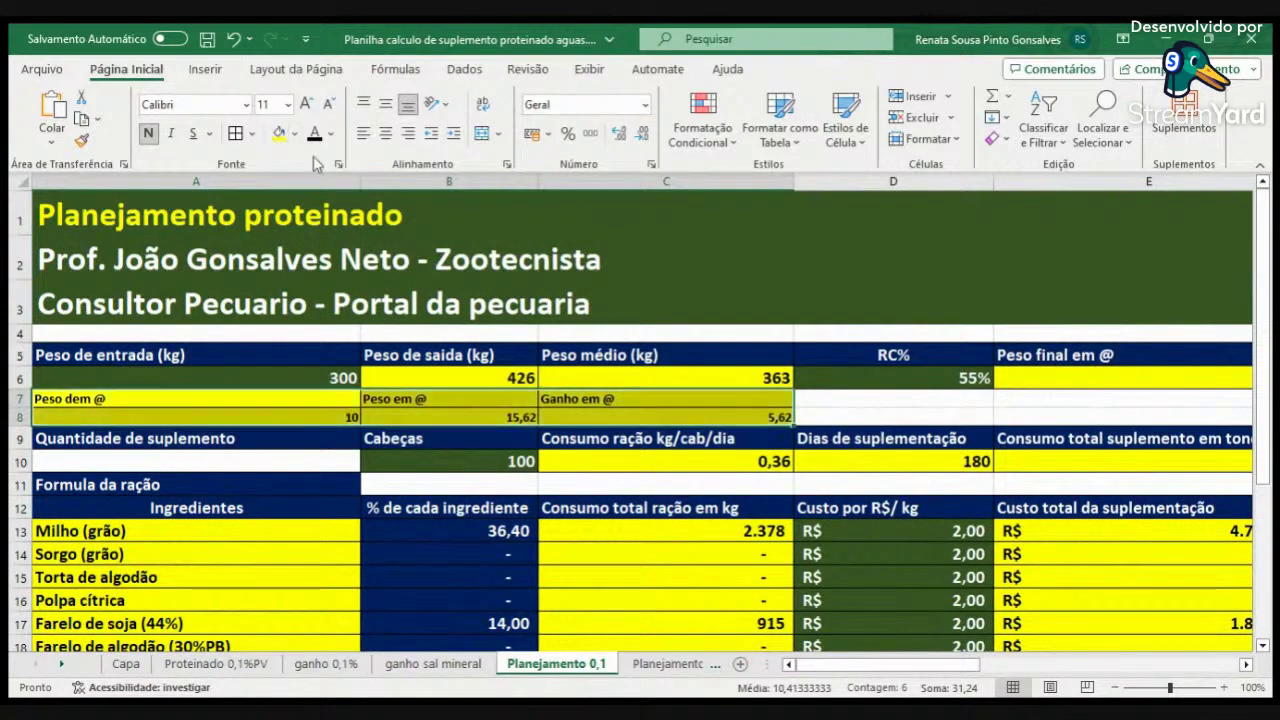
{"action": "left_click", "coordinate": [858, 400]}
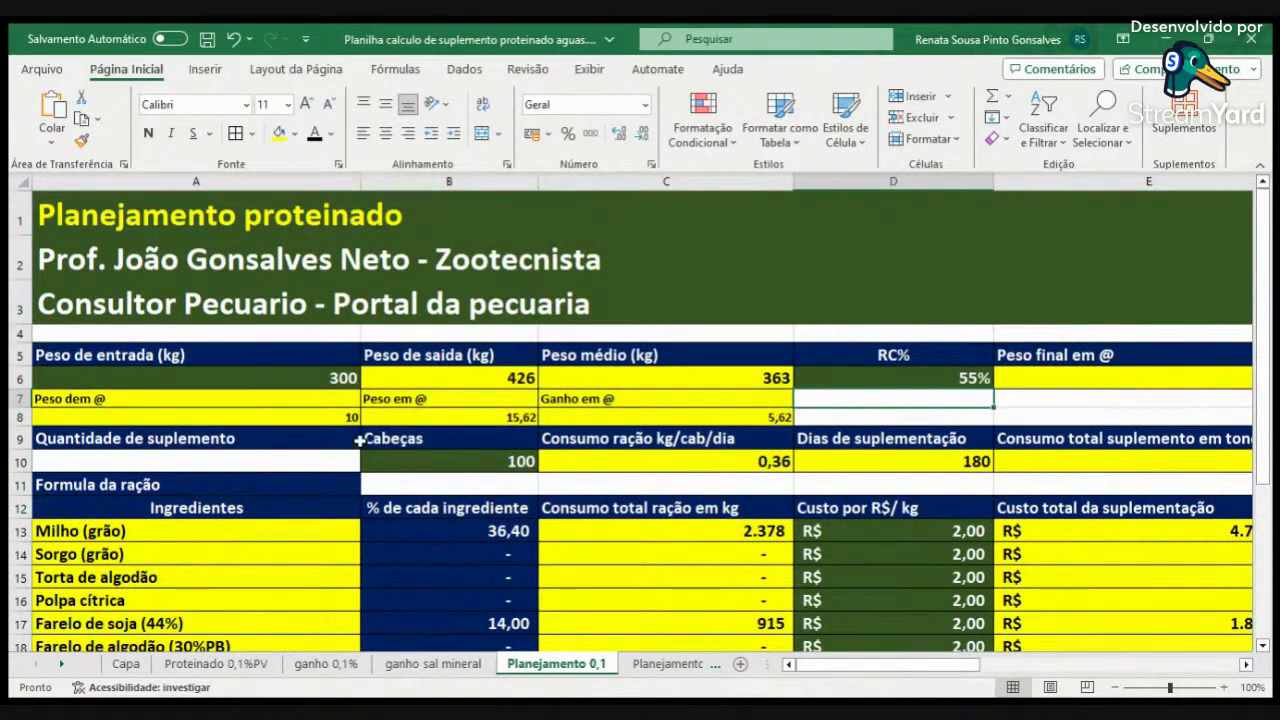
Fill the input cells for Peso de entrada (A6), Cabeças (B10) and RC% (D6) with a darker green.
{"action": "left_click", "coordinate": [335, 376]}
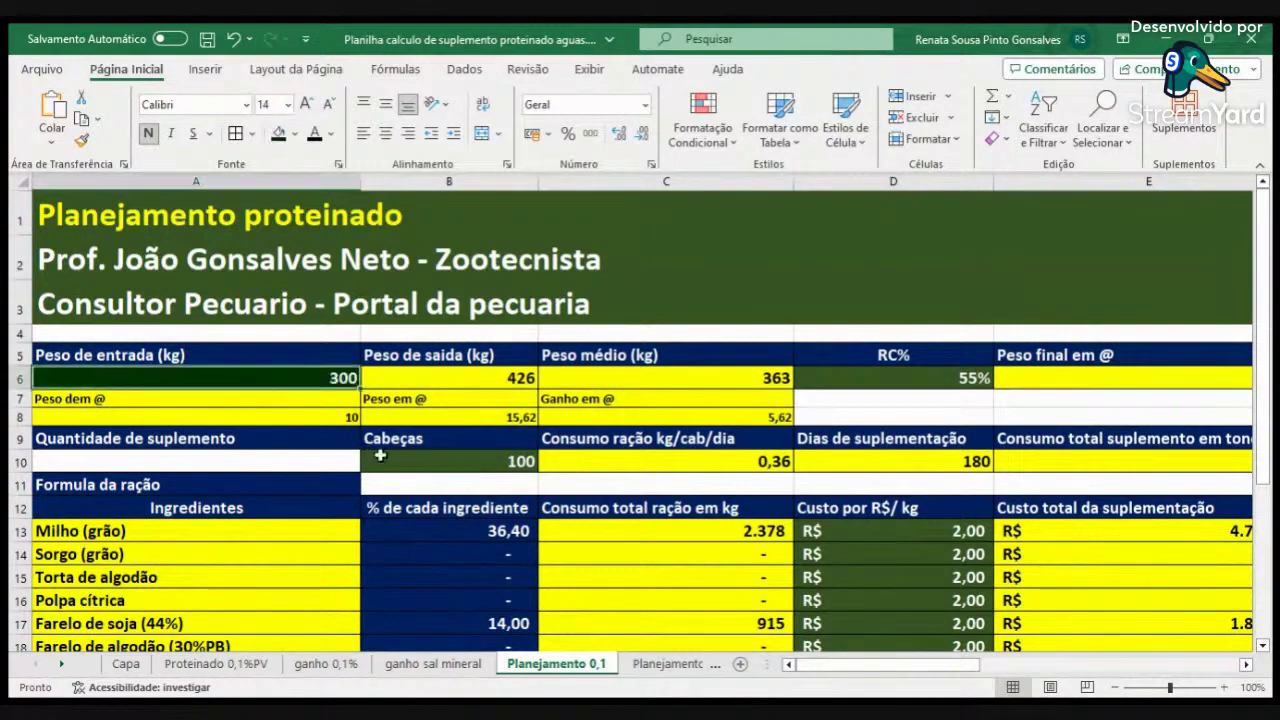
{"action": "left_click", "coordinate": [422, 480]}
{"action": "left_click", "coordinate": [477, 463]}
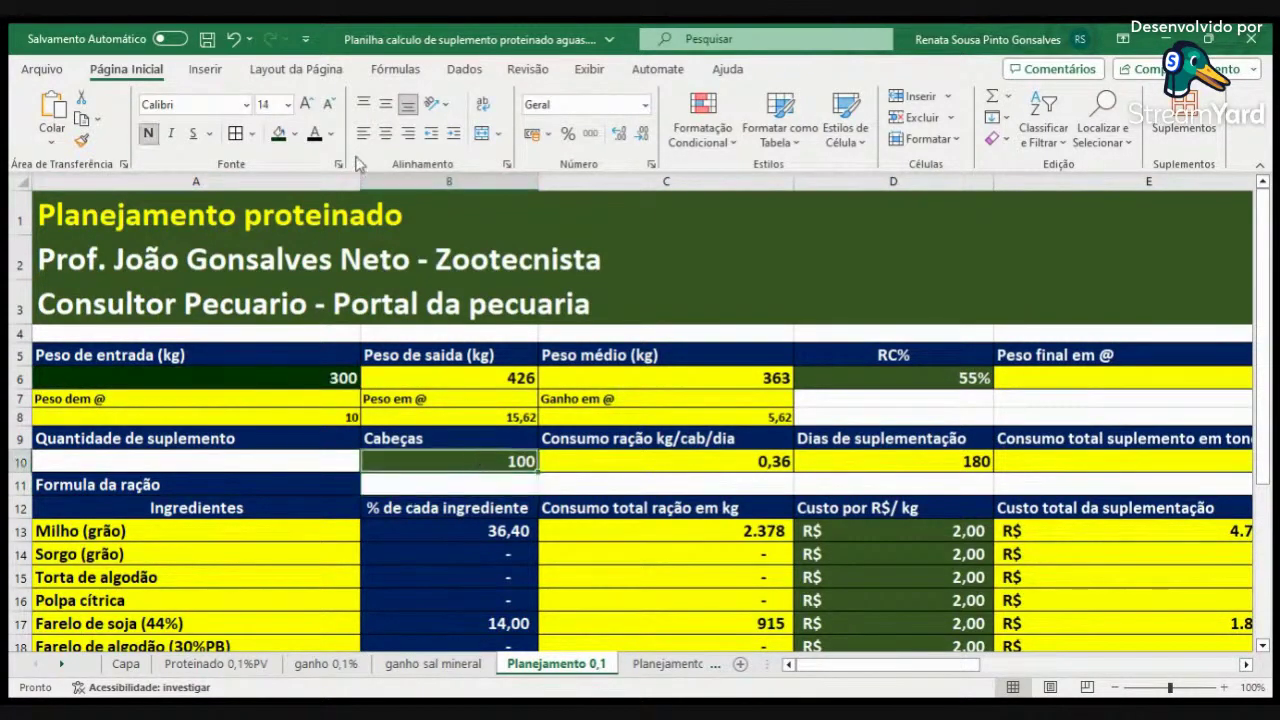
{"action": "left_click", "coordinate": [277, 135]}
{"action": "left_click", "coordinate": [962, 378]}
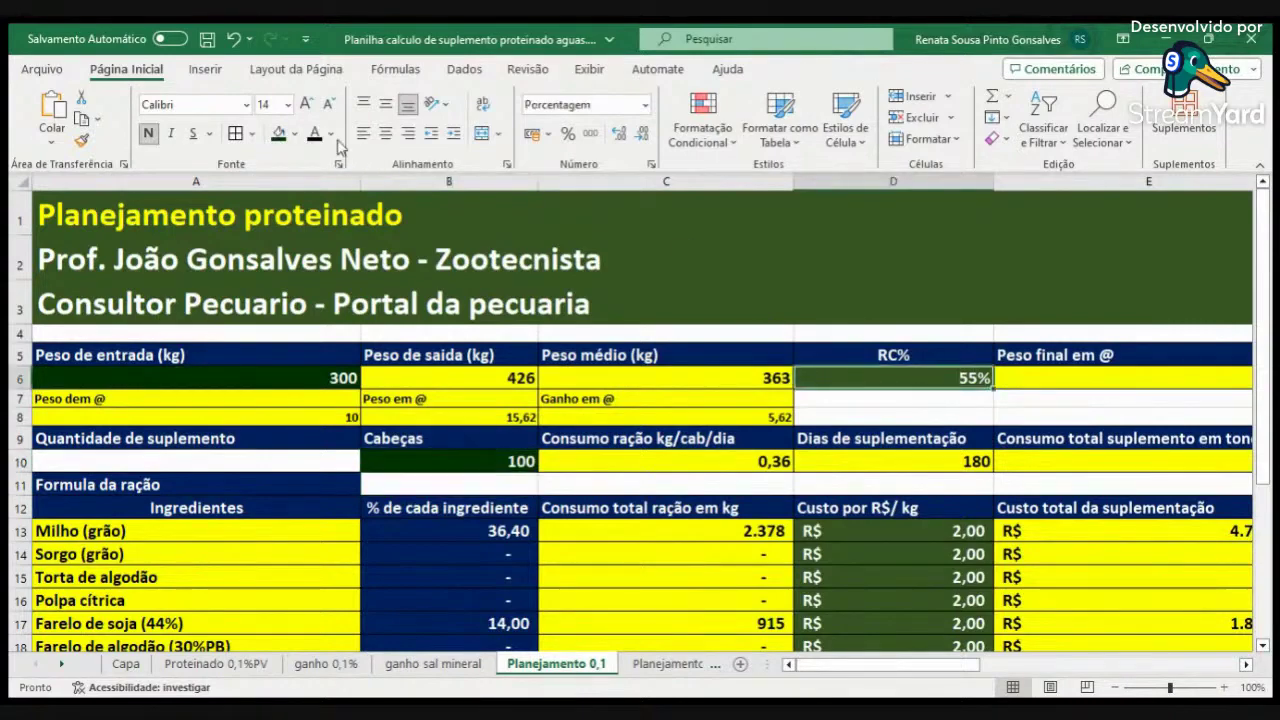
Apply the same darker green fill to the GMD and supplementation days inputs (F6:G6) and the ingredient costs per kg (D13:D27).
{"action": "left_click", "coordinate": [1246, 664]}
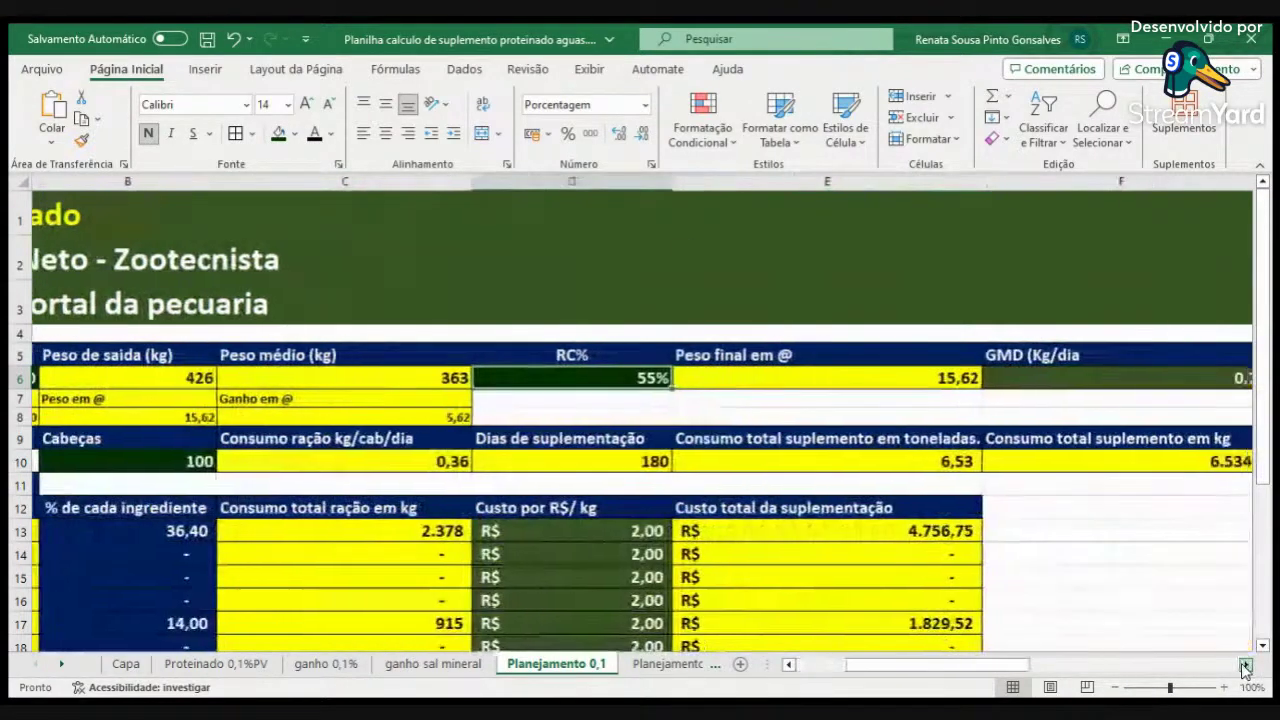
{"action": "left_click_drag", "start_coordinate": [723, 371], "coordinate": [917, 372]}
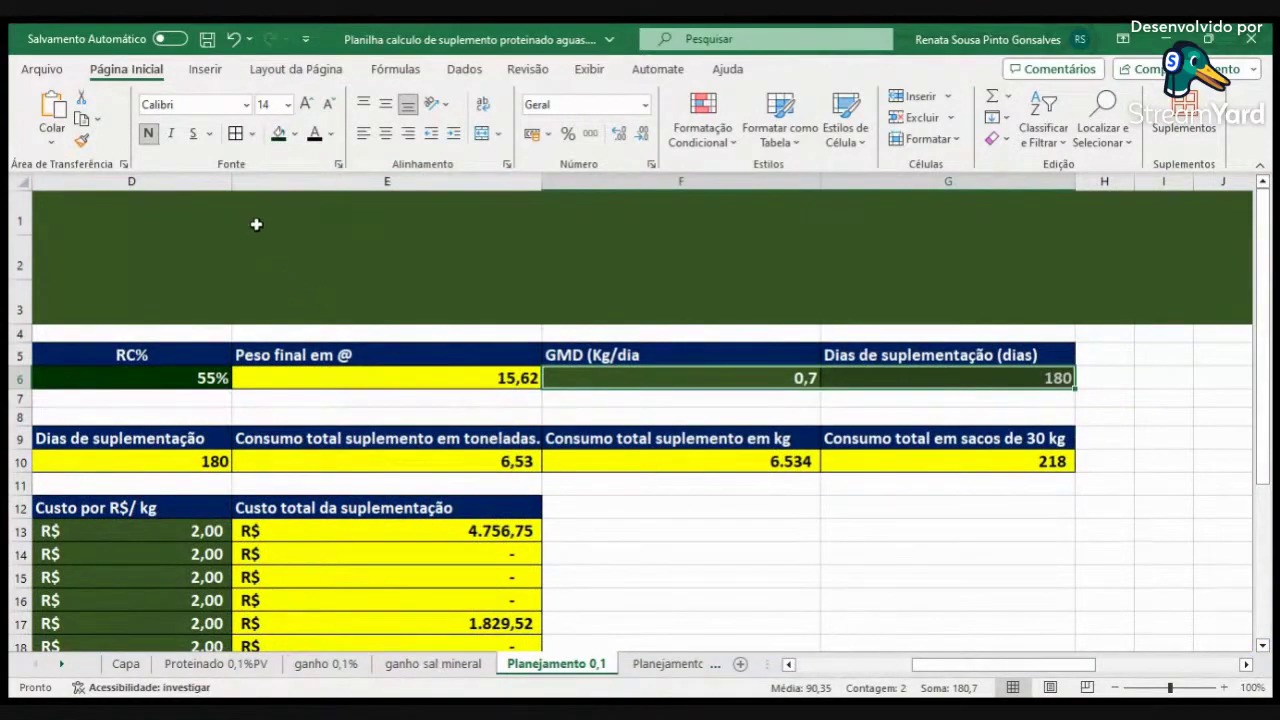
{"action": "left_click", "coordinate": [812, 665]}
{"action": "scroll", "coordinate": [820, 577], "scroll_direction": "down", "scroll_amount": 2}
{"action": "left_click_drag", "start_coordinate": [886, 363], "coordinate": [966, 698]}
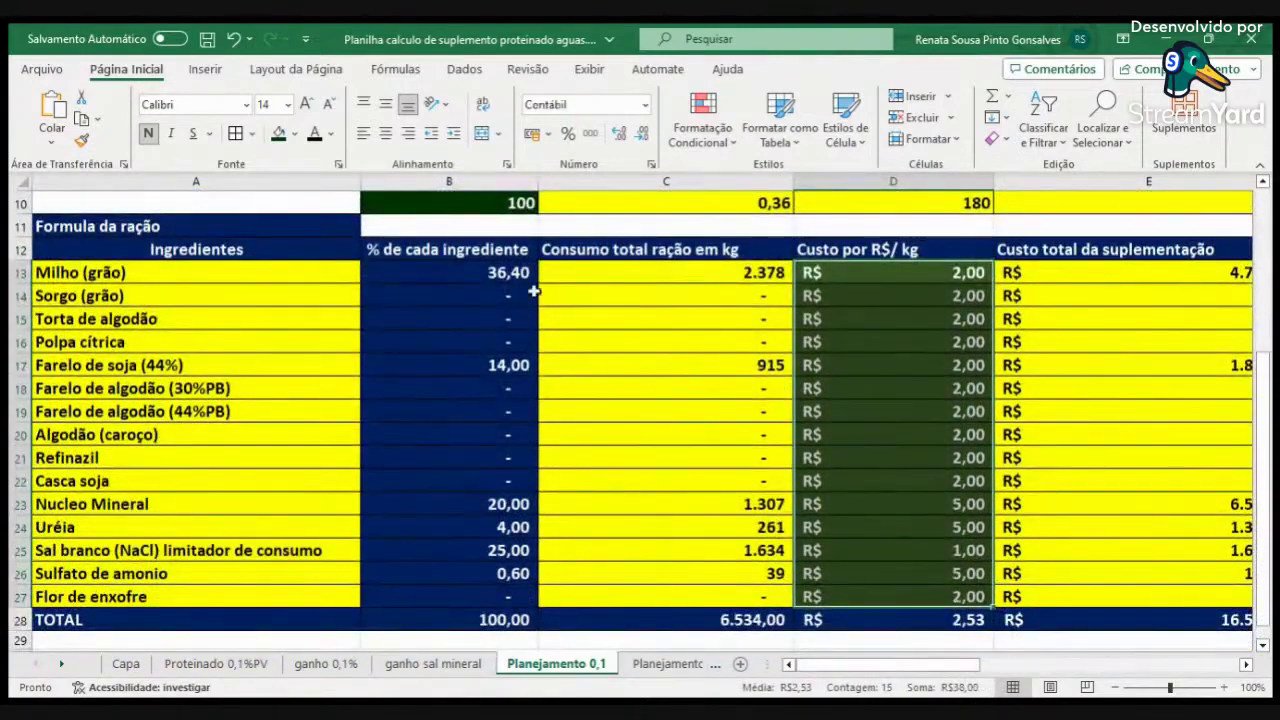
{"action": "left_click", "coordinate": [700, 460]}
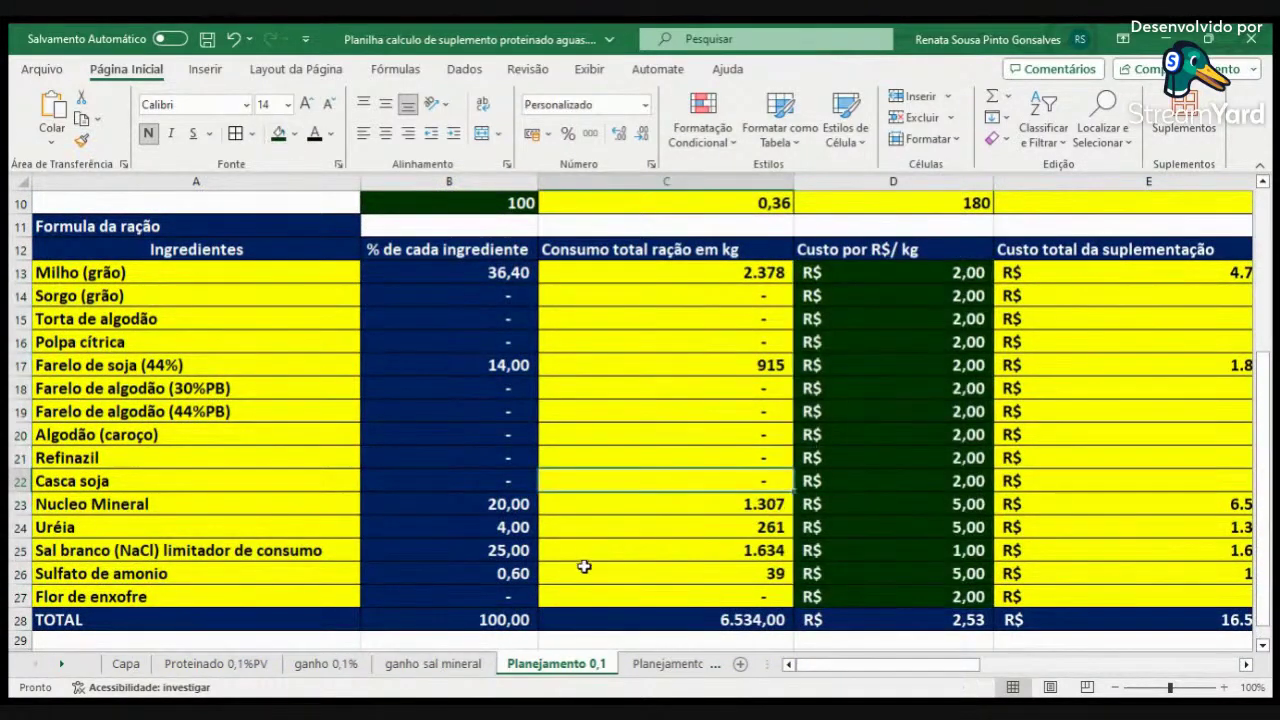
Check the planning sheet's layout from the weight inputs through the total consumption in tonnes, kg and 30 kg bags.
{"action": "scroll", "coordinate": [585, 562], "scroll_direction": "up", "scroll_amount": 3}
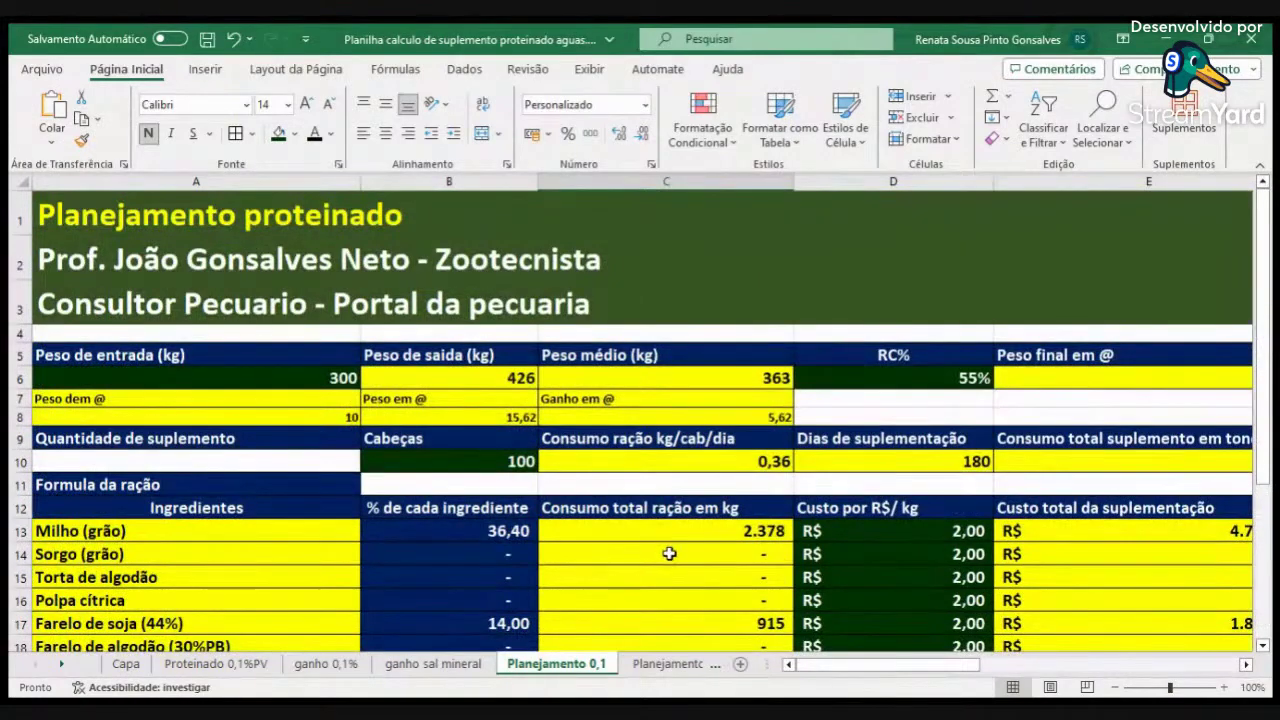
{"action": "scroll", "coordinate": [669, 554], "scroll_direction": "down", "scroll_amount": 3}
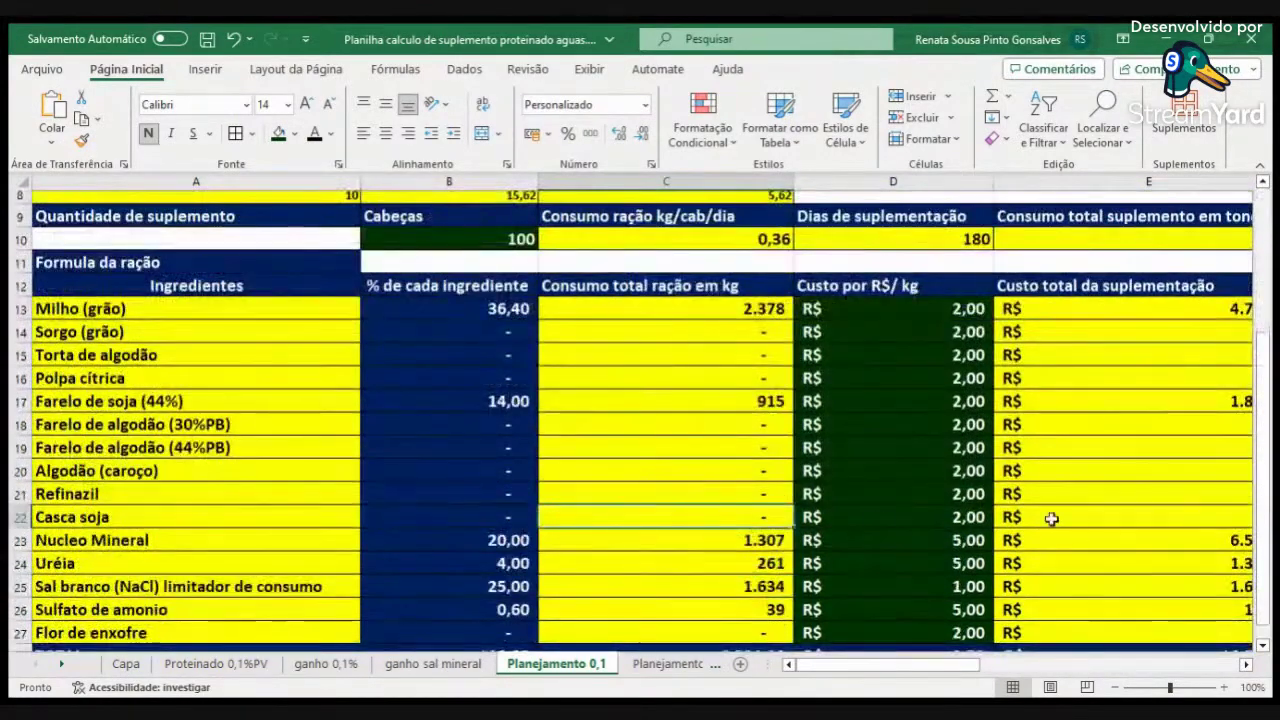
{"action": "left_click", "coordinate": [1247, 666]}
{"action": "left_click", "coordinate": [1247, 666]}
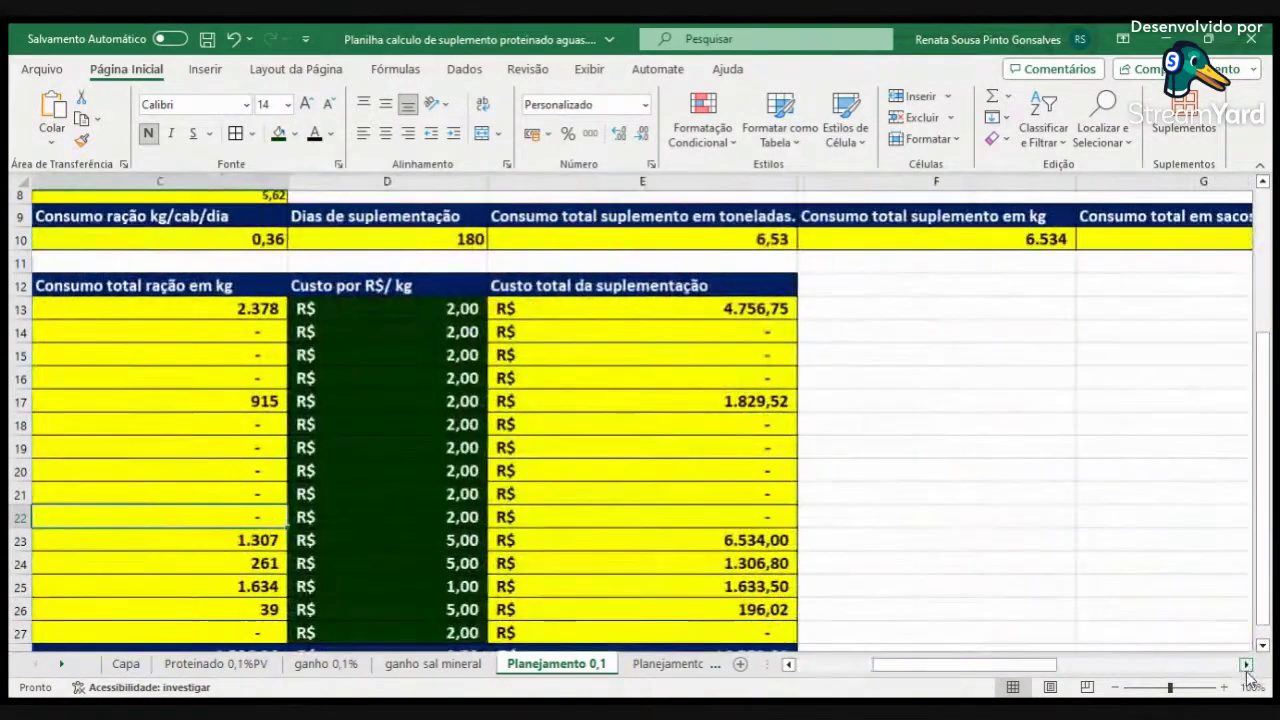
{"action": "left_click", "coordinate": [1247, 666]}
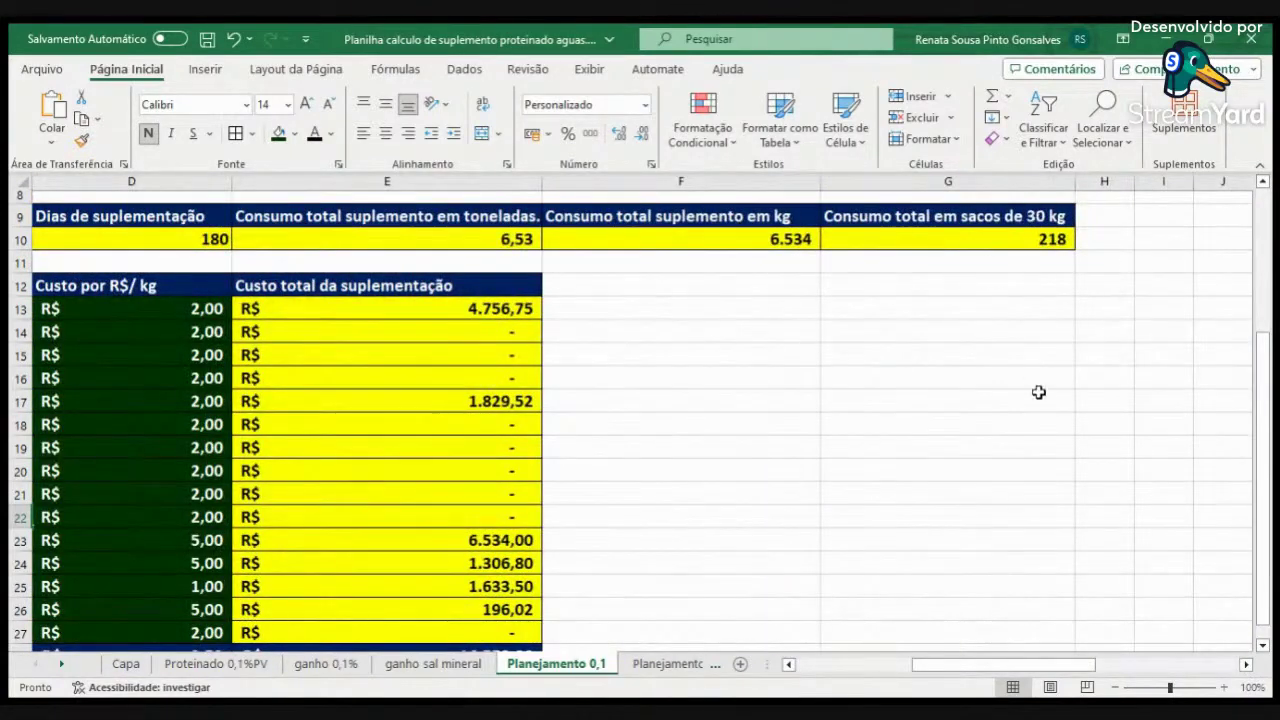
{"action": "left_click", "coordinate": [825, 666]}
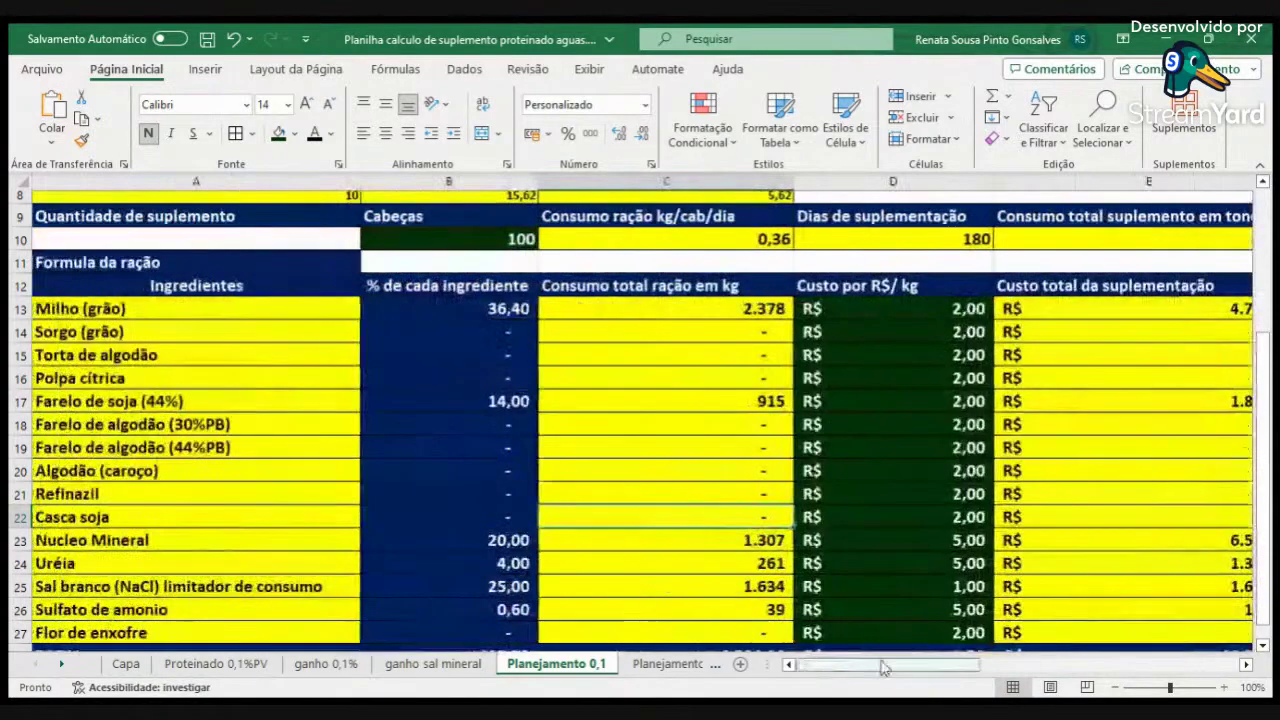
Examine each ingredient's percentage, its total consumption in kg and the TOTAL row of the ration formula.
{"action": "scroll", "coordinate": [975, 545], "scroll_direction": "down", "scroll_amount": 1}
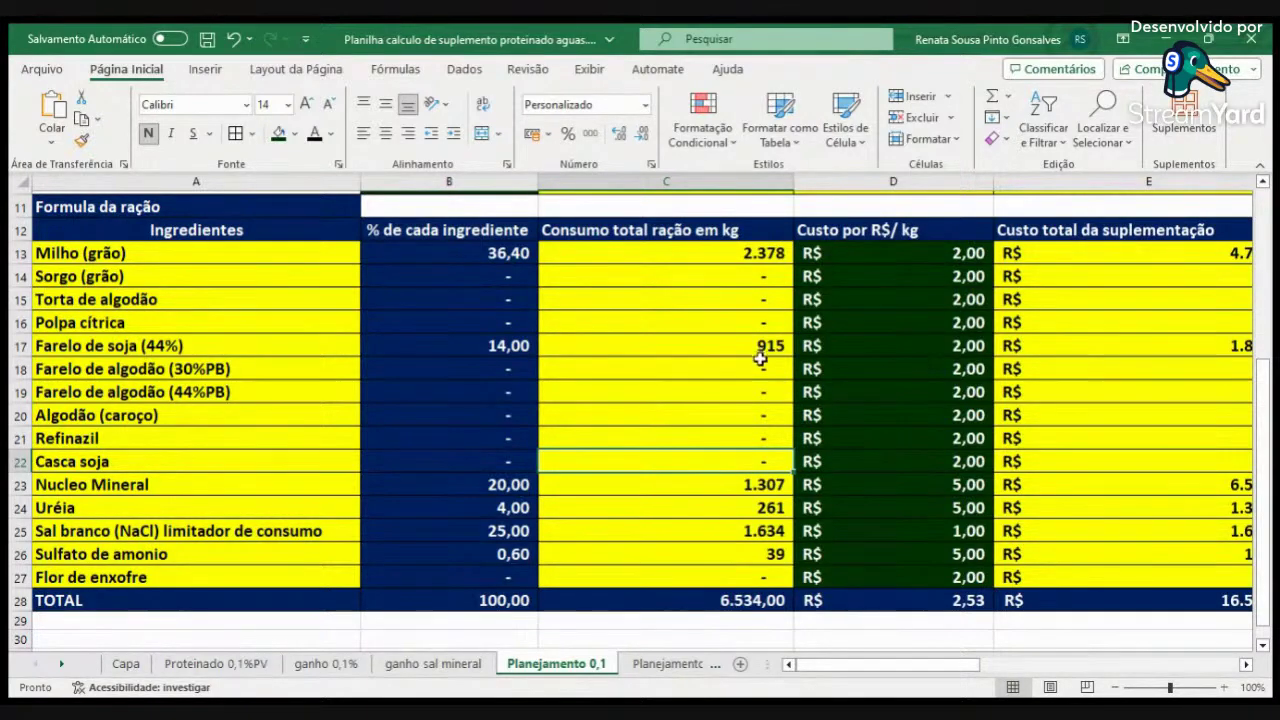
{"action": "scroll", "coordinate": [674, 360], "scroll_direction": "up", "scroll_amount": 2}
{"action": "scroll", "coordinate": [622, 425], "scroll_direction": "down", "scroll_amount": 2}
{"action": "scroll", "coordinate": [800, 489], "scroll_direction": "up", "scroll_amount": 1}
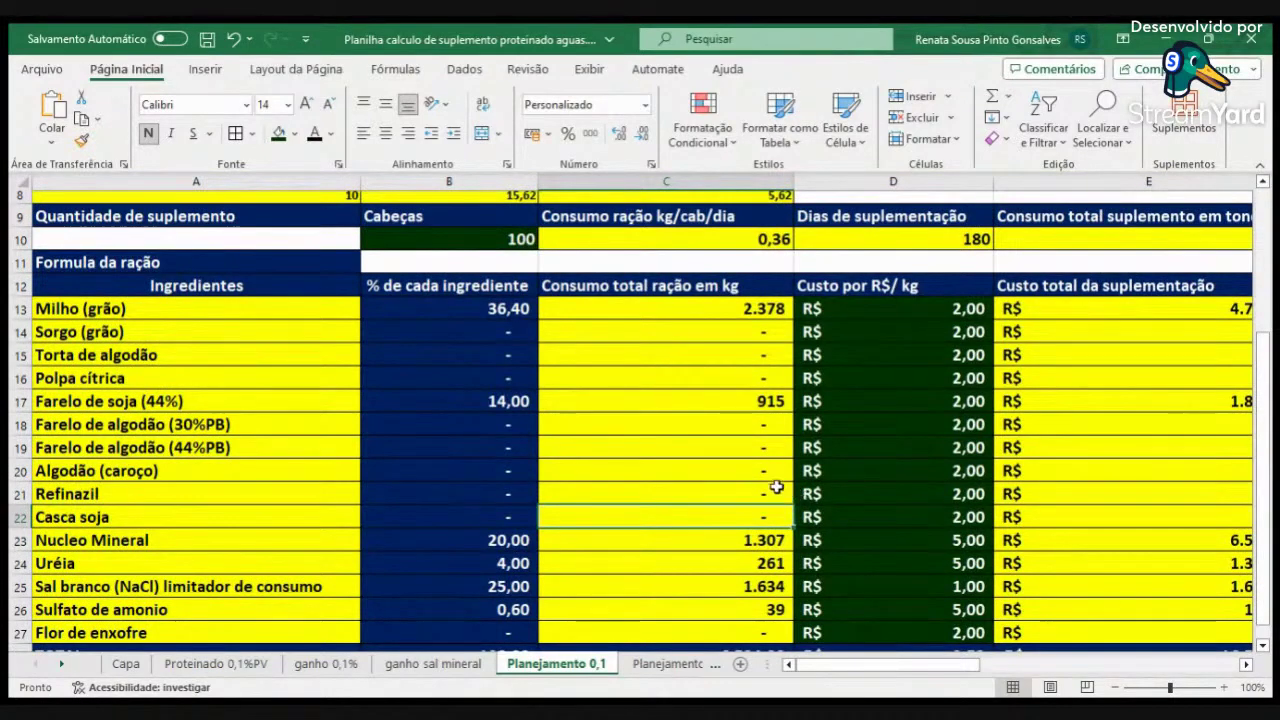
{"action": "scroll", "coordinate": [785, 492], "scroll_direction": "down", "scroll_amount": 1}
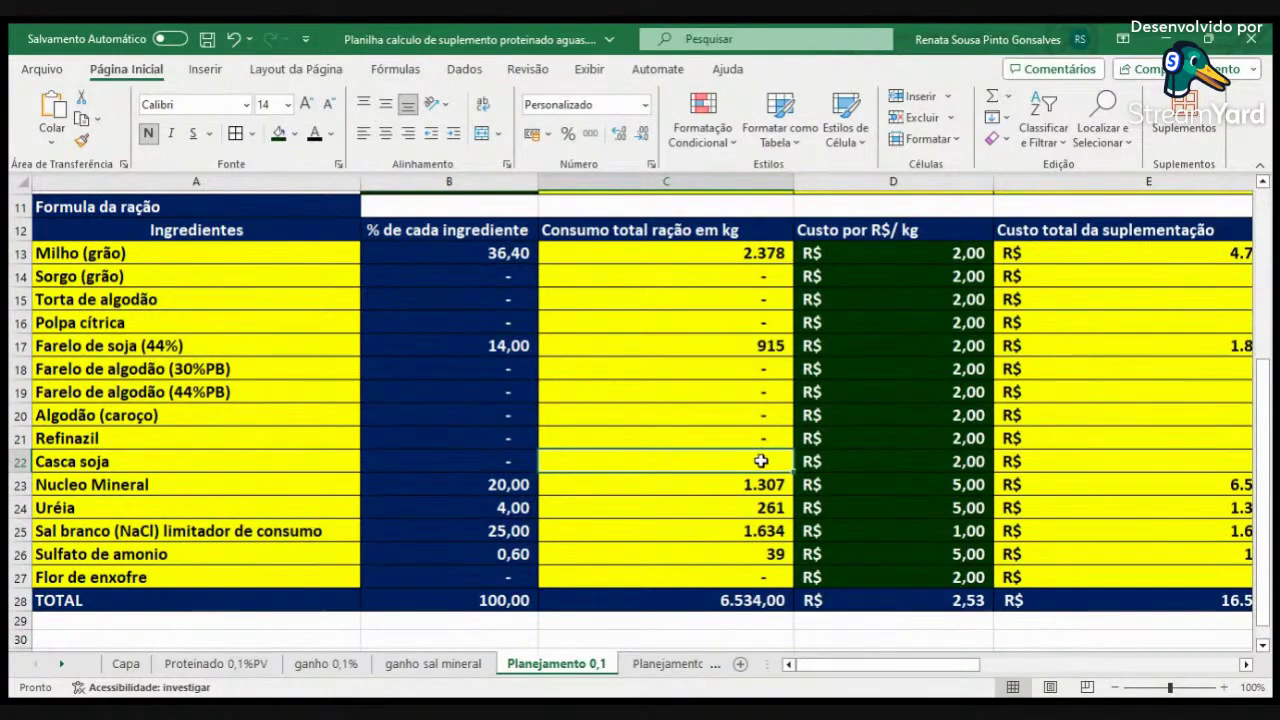
{"action": "scroll", "coordinate": [757, 464], "scroll_direction": "down", "scroll_amount": 1}
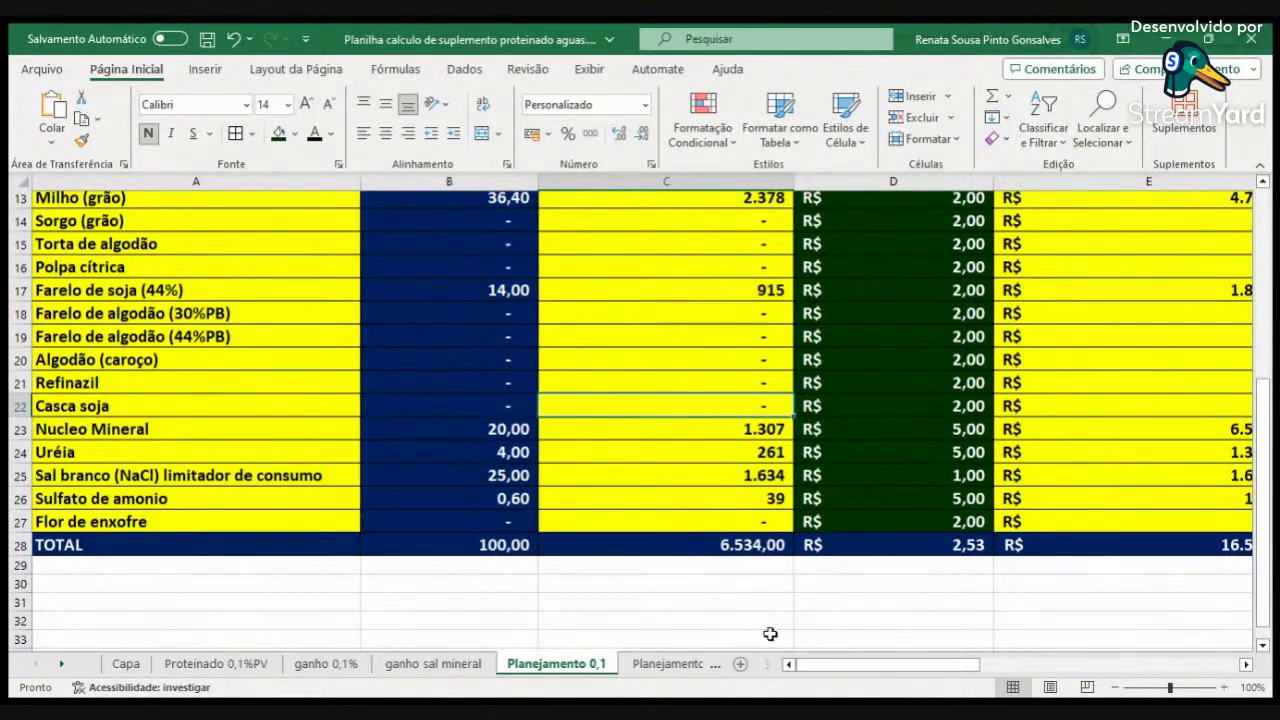
{"action": "scroll", "coordinate": [815, 571], "scroll_direction": "up", "scroll_amount": 2}
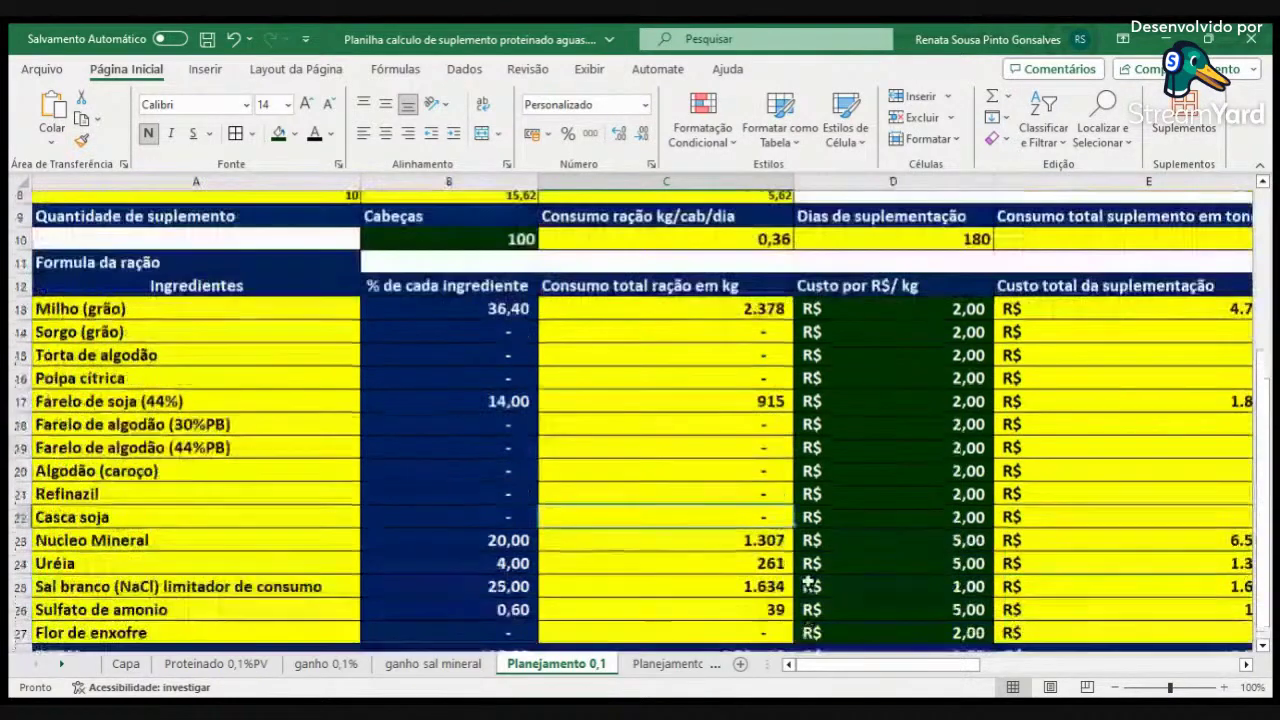
{"action": "scroll", "coordinate": [835, 585], "scroll_direction": "down", "scroll_amount": 2}
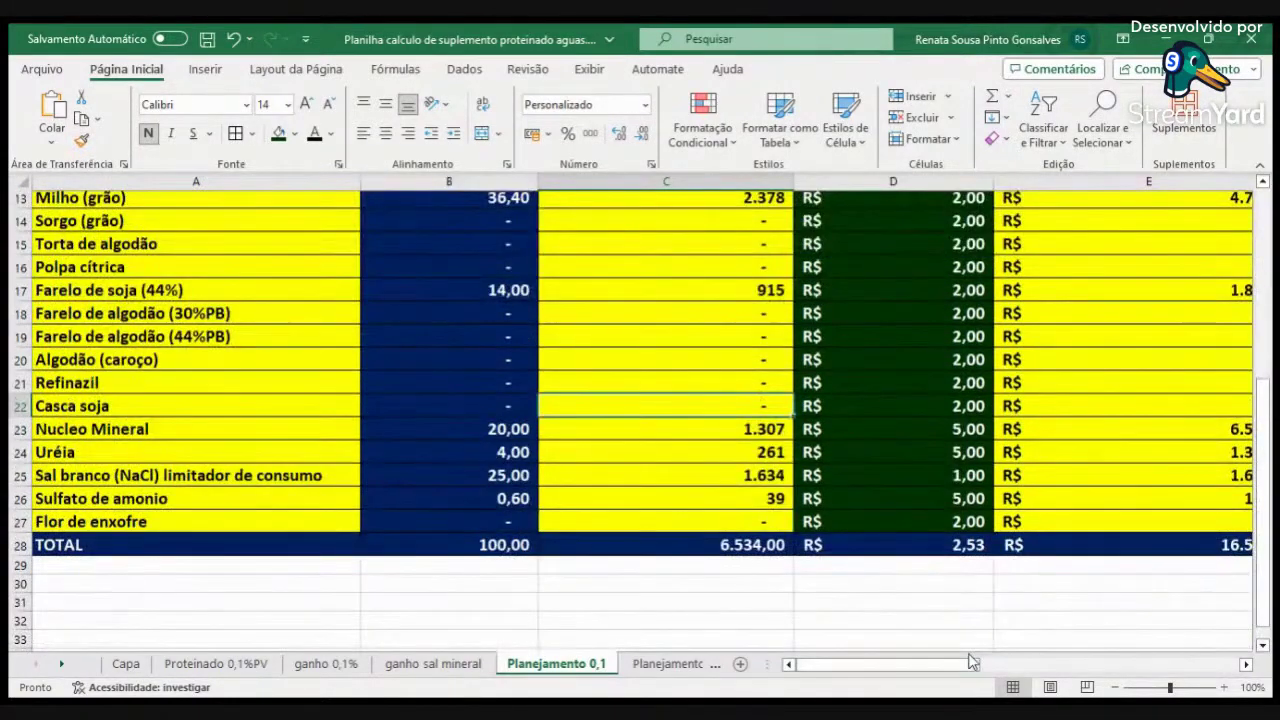
Examine the cost per kg and the total supplementation cost of the ingredients, including the TOTAL row.
{"action": "left_click", "coordinate": [1245, 664]}
{"action": "scroll", "coordinate": [649, 336], "scroll_direction": "up", "scroll_amount": 2}
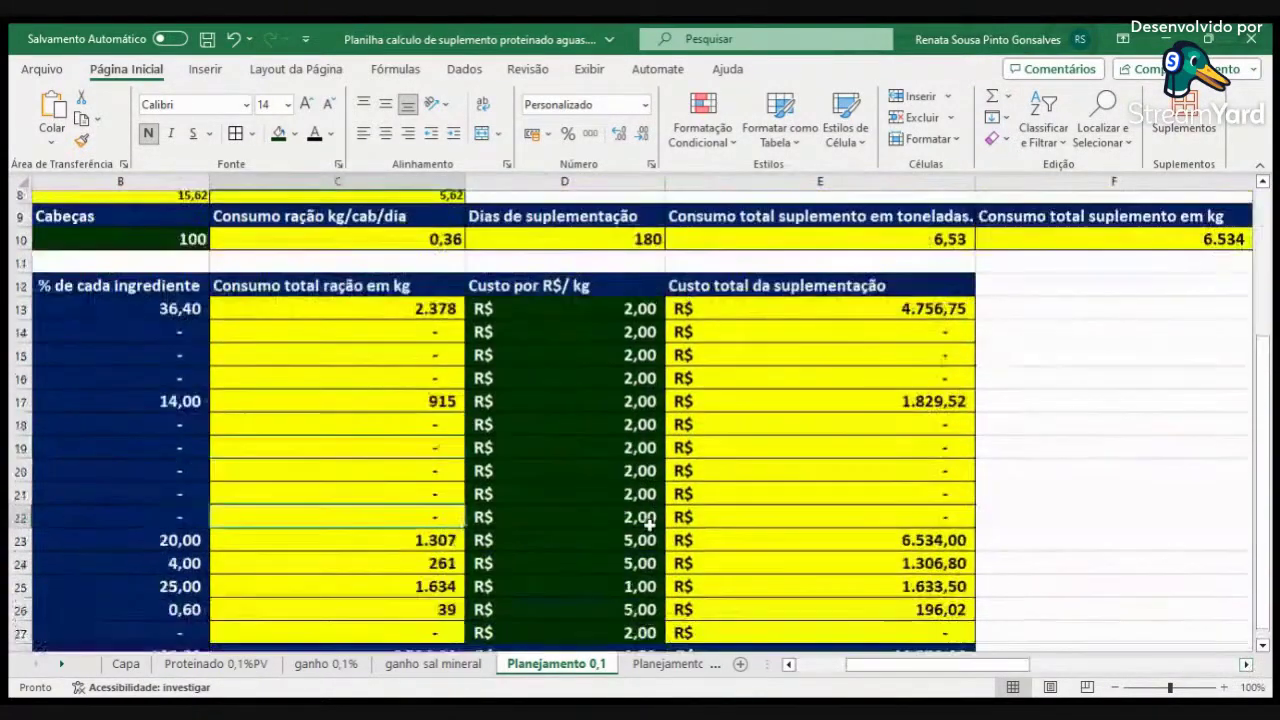
{"action": "scroll", "coordinate": [531, 546], "scroll_direction": "down", "scroll_amount": 1}
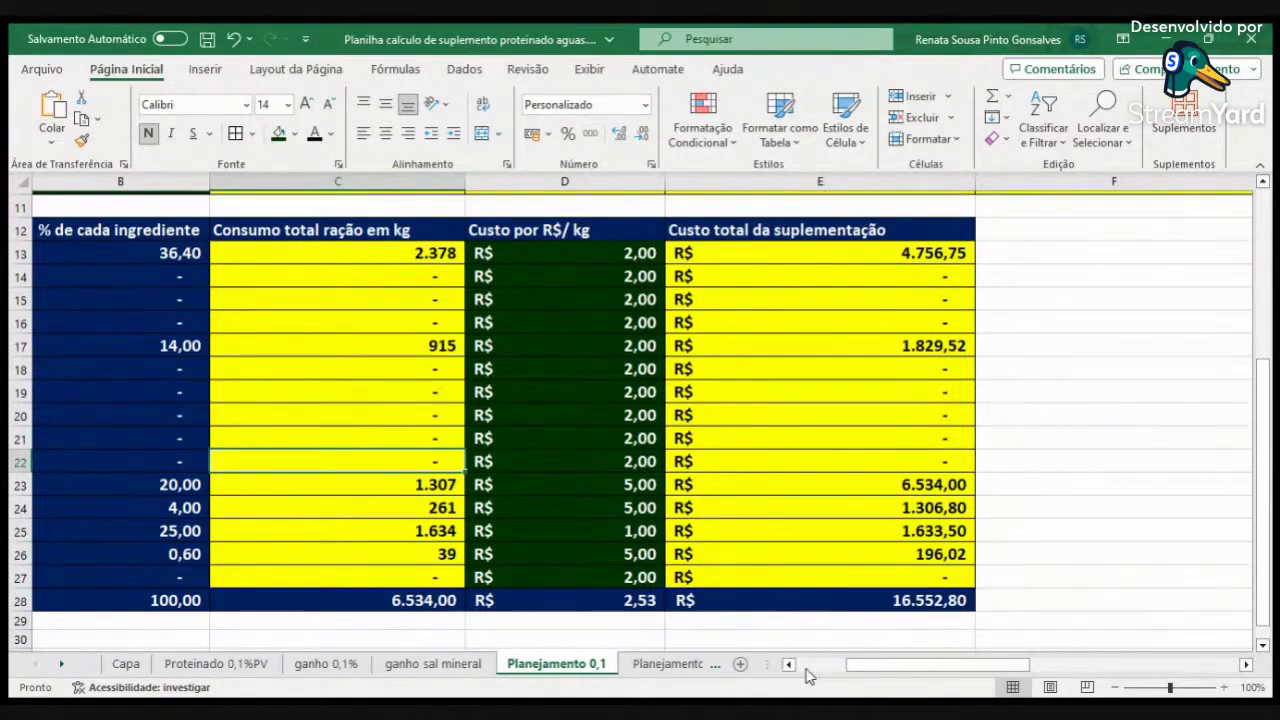
{"action": "scroll", "coordinate": [806, 672], "scroll_direction": "left", "scroll_amount": 3}
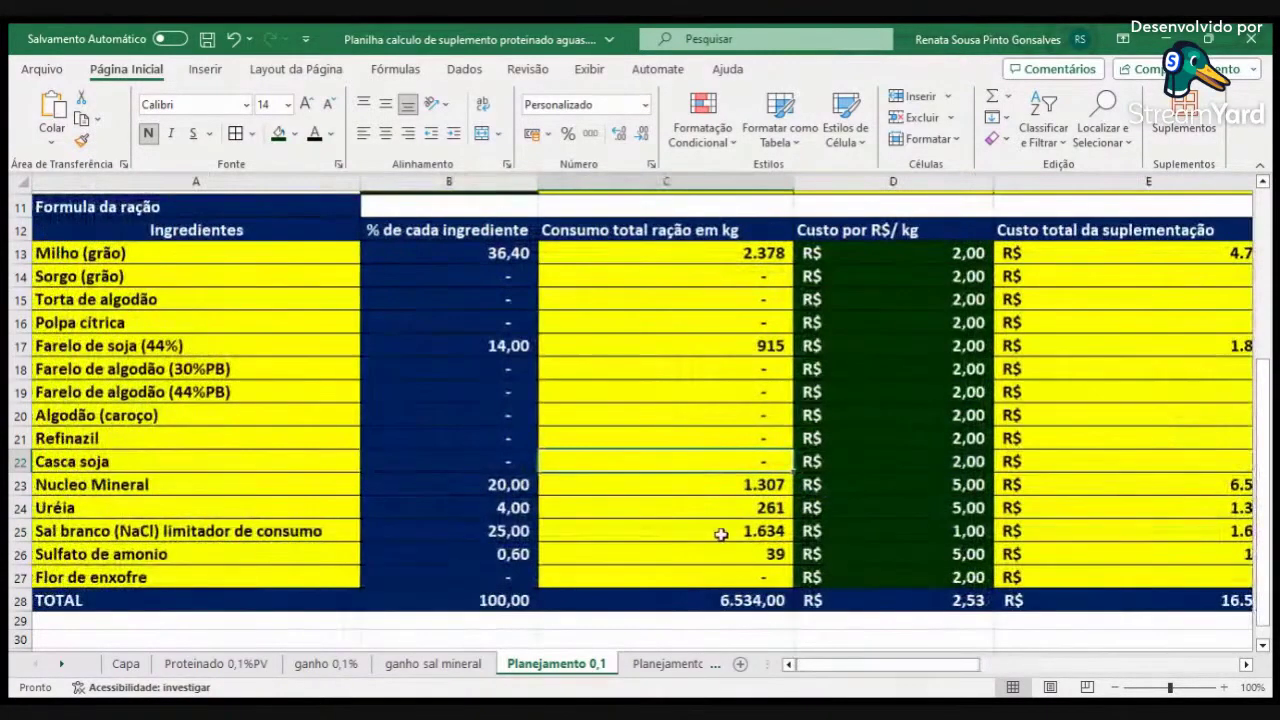
{"action": "scroll", "coordinate": [720, 540], "scroll_direction": "up", "scroll_amount": 4}
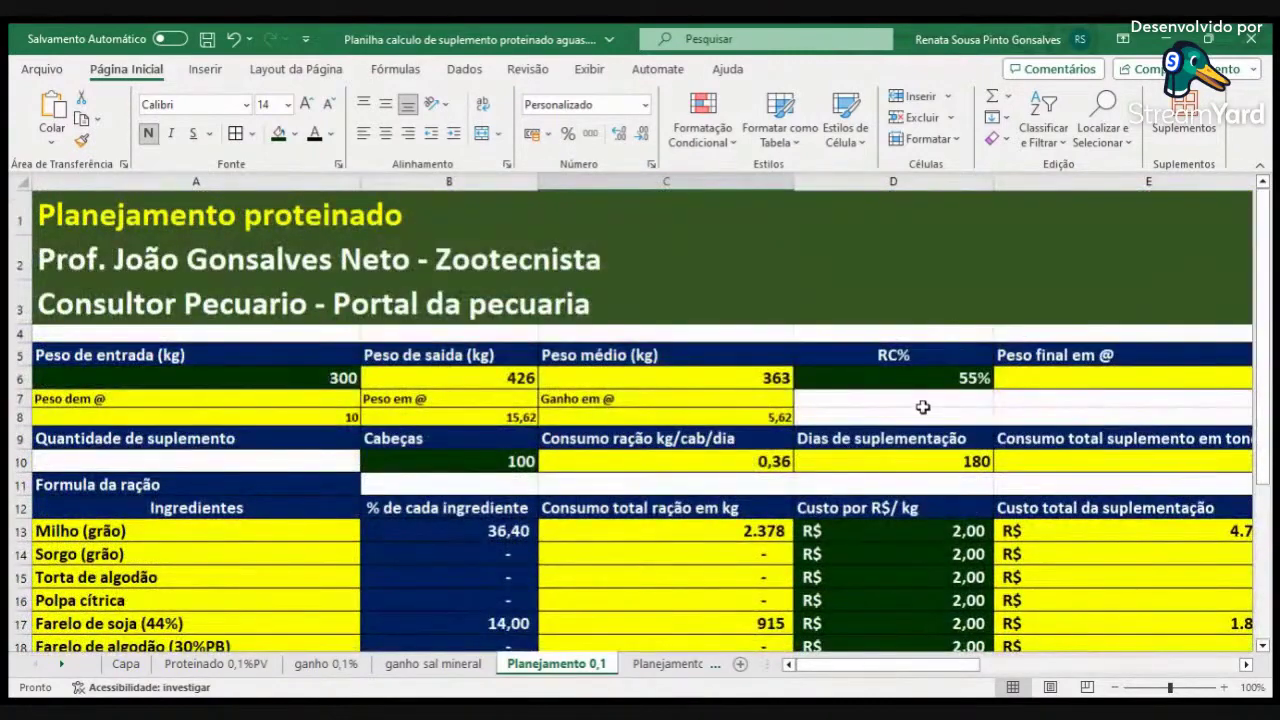
Protect the Planejamento 0,1 sheet again.
{"action": "left_click", "coordinate": [528, 70]}
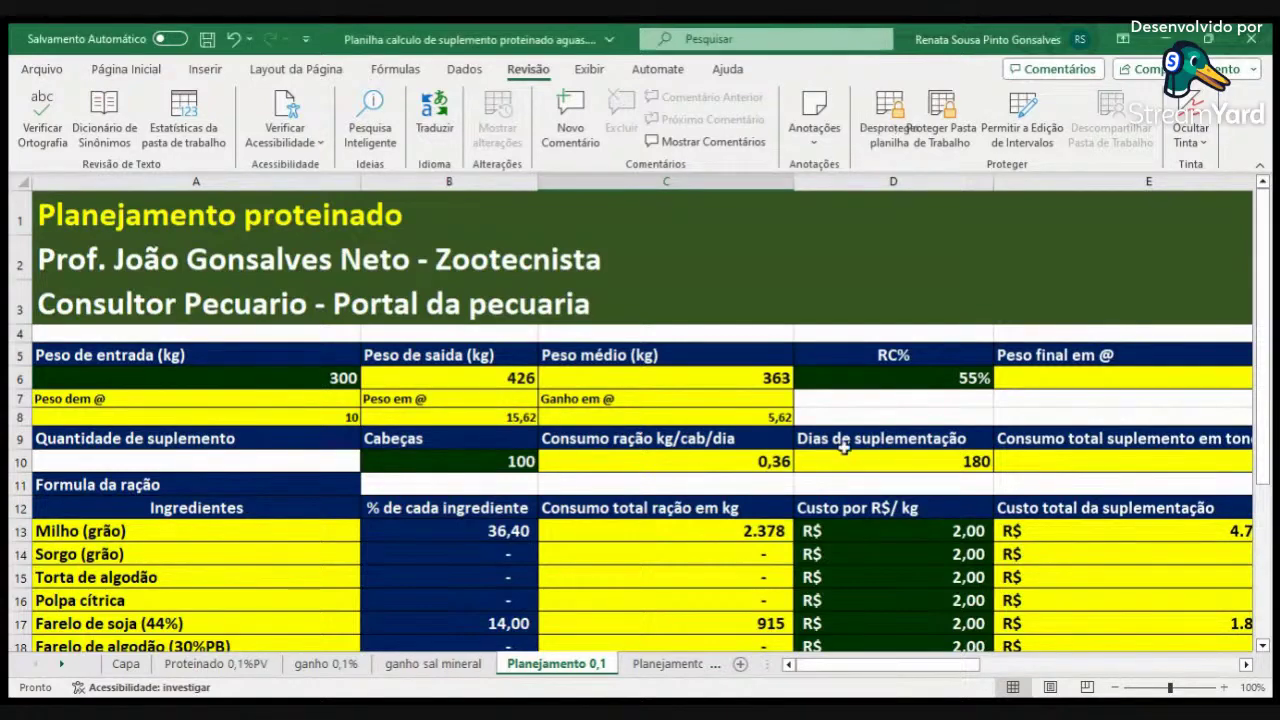
{"action": "scroll", "coordinate": [818, 562], "scroll_direction": "down", "scroll_amount": 1}
{"action": "scroll", "coordinate": [818, 562], "scroll_direction": "down", "scroll_amount": 4}
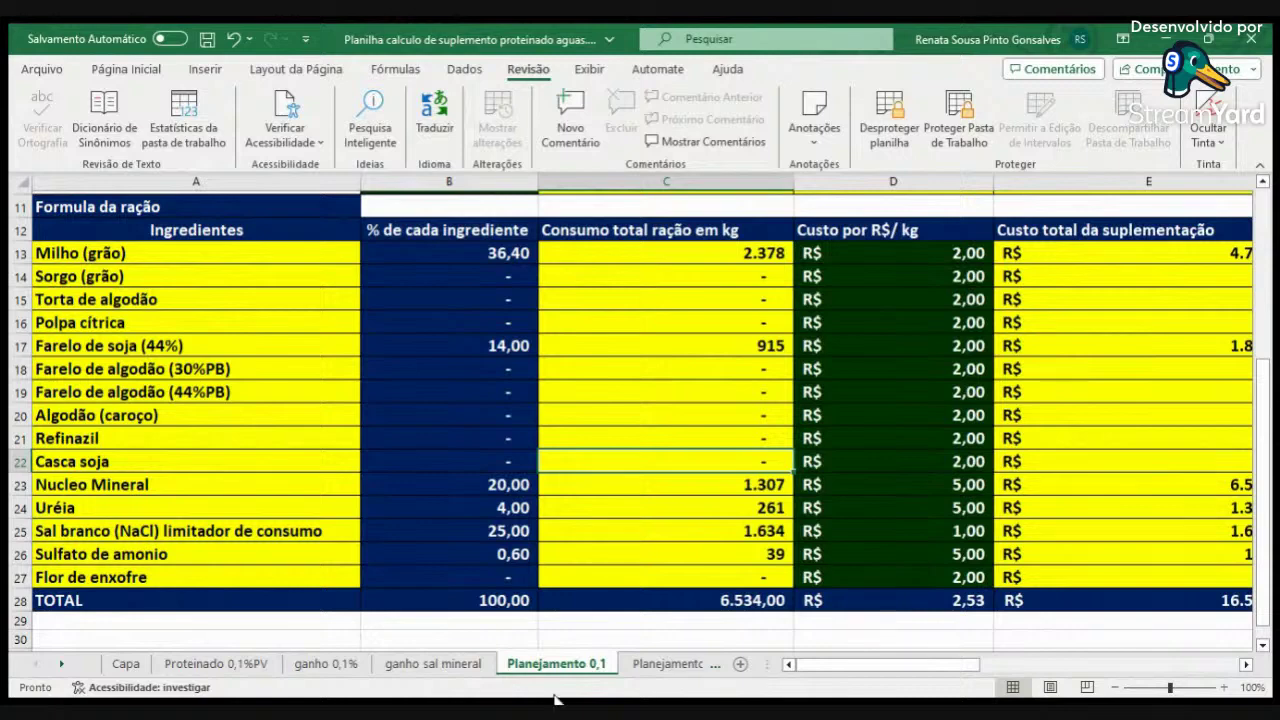
{"action": "left_click", "coordinate": [448, 207]}
Open the Planejamento forrageiro 0,1 sheet and examine the forage requirements, the capiaçu and pasture areas, and the dry matter available by grass type.
{"action": "left_click", "coordinate": [665, 664]}
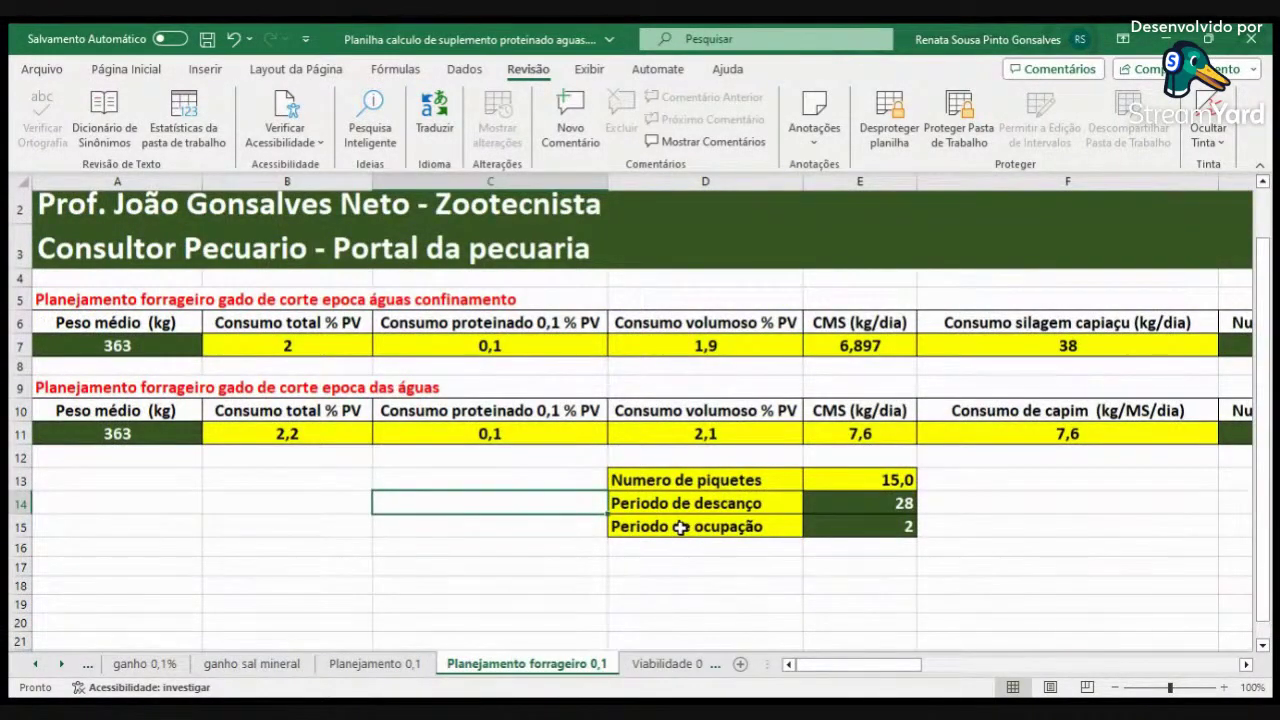
{"action": "scroll", "coordinate": [680, 527], "scroll_direction": "up", "scroll_amount": 1}
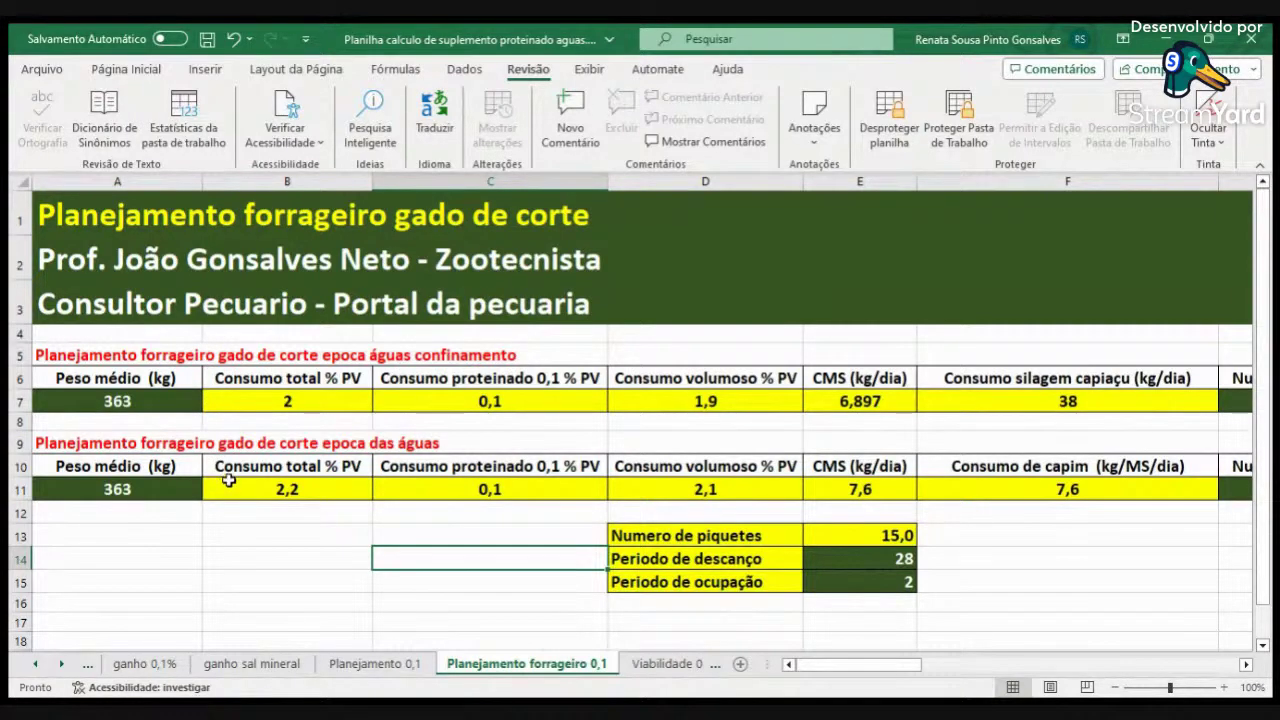
{"action": "left_click", "coordinate": [172, 400]}
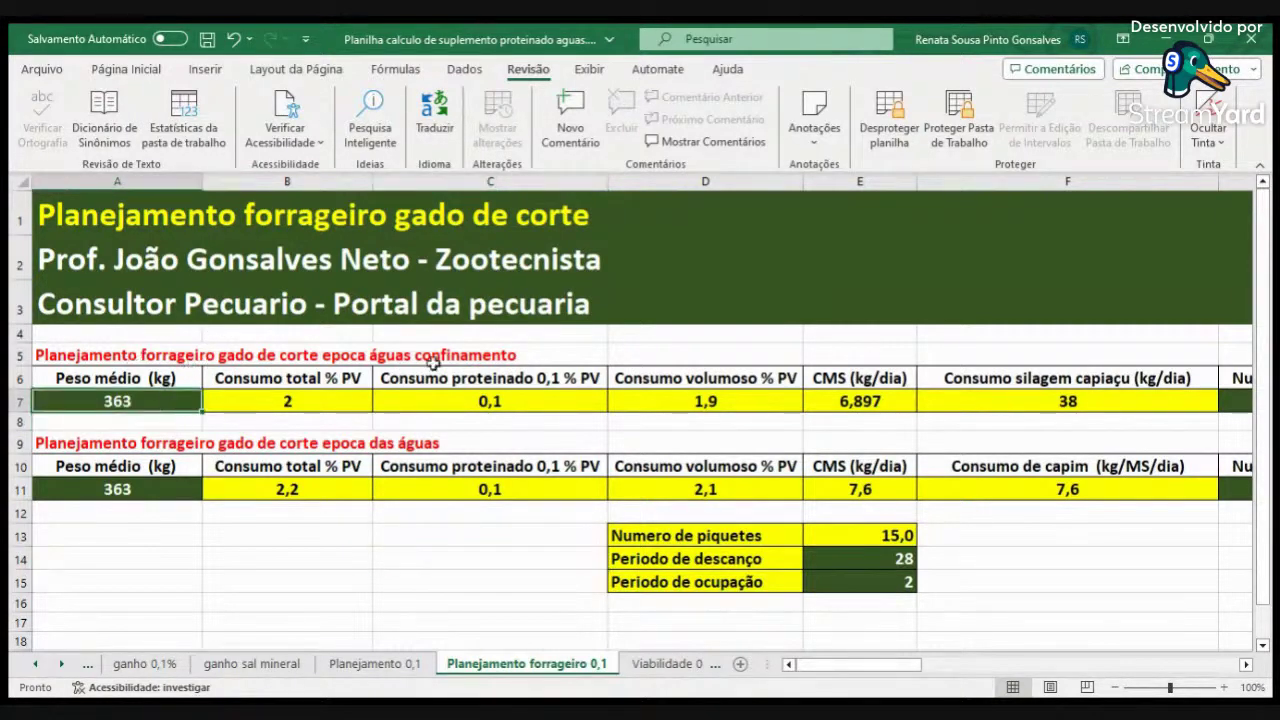
{"action": "left_click", "coordinate": [1246, 665]}
{"action": "left_click", "coordinate": [1246, 665]}
{"action": "left_click", "coordinate": [1246, 665]}
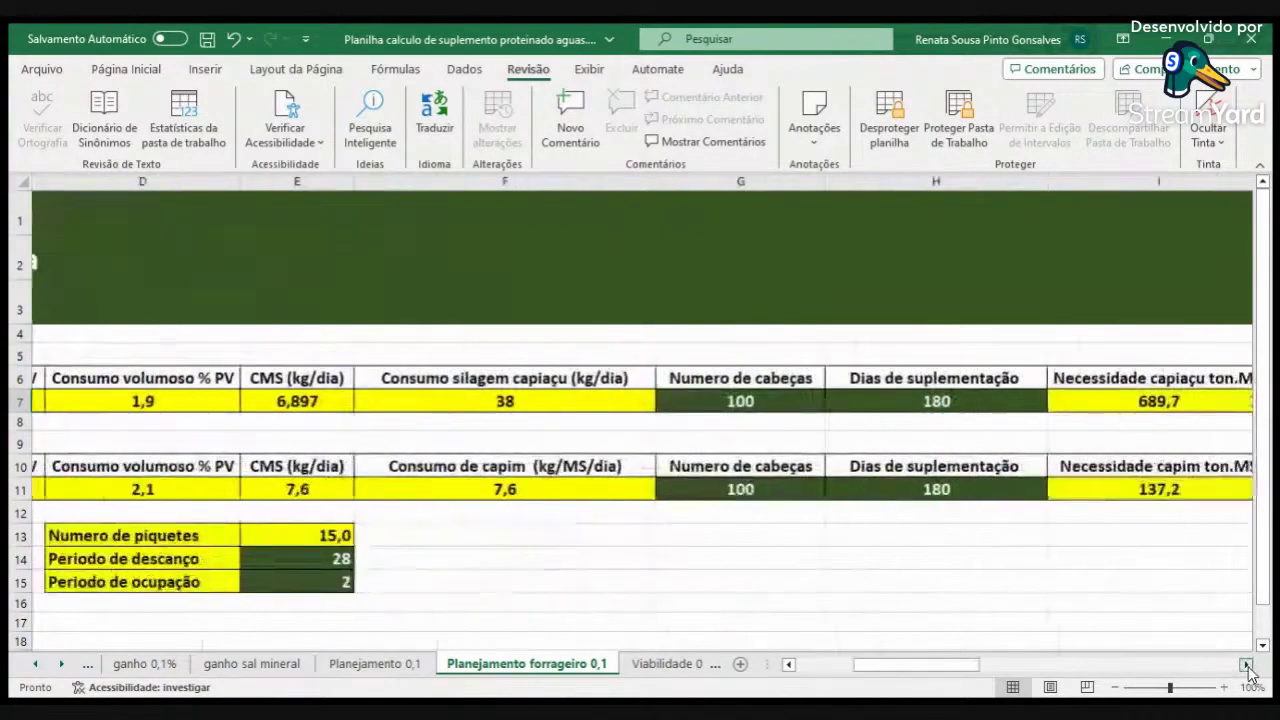
{"action": "left_click", "coordinate": [1246, 665]}
{"action": "left_click", "coordinate": [1246, 665]}
{"action": "left_click", "coordinate": [1246, 665]}
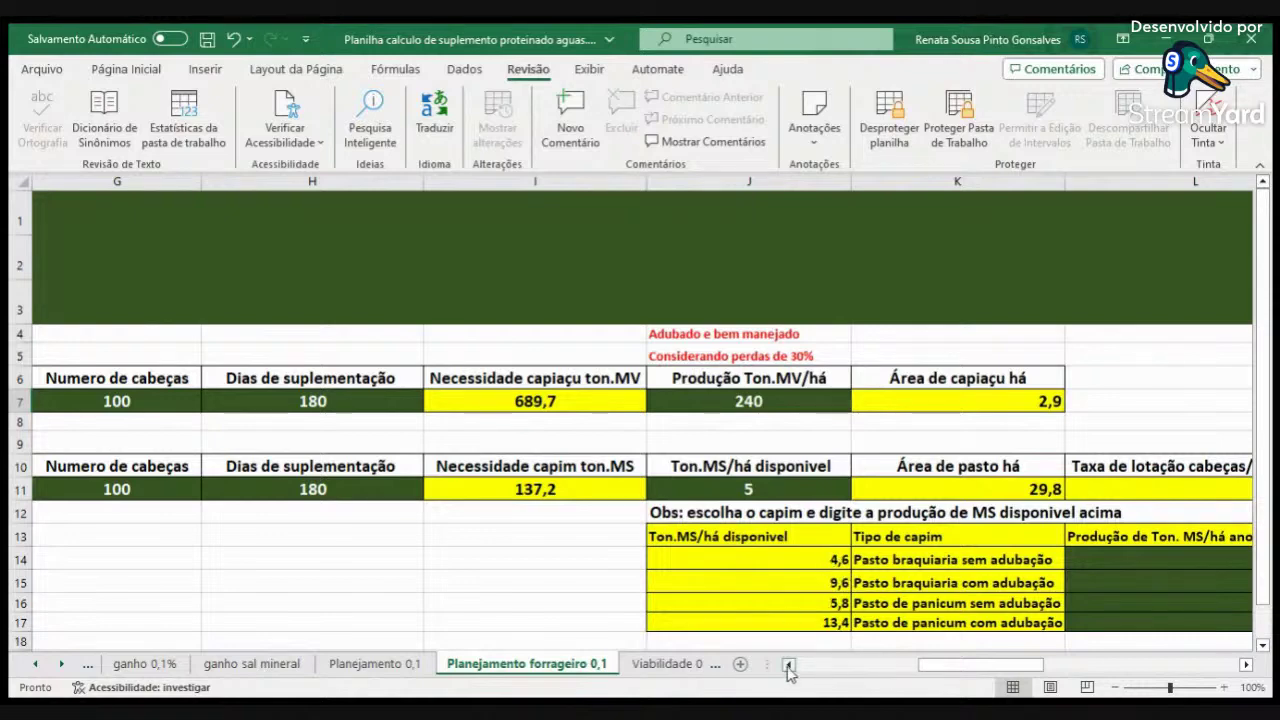
{"action": "left_click", "coordinate": [1245, 664]}
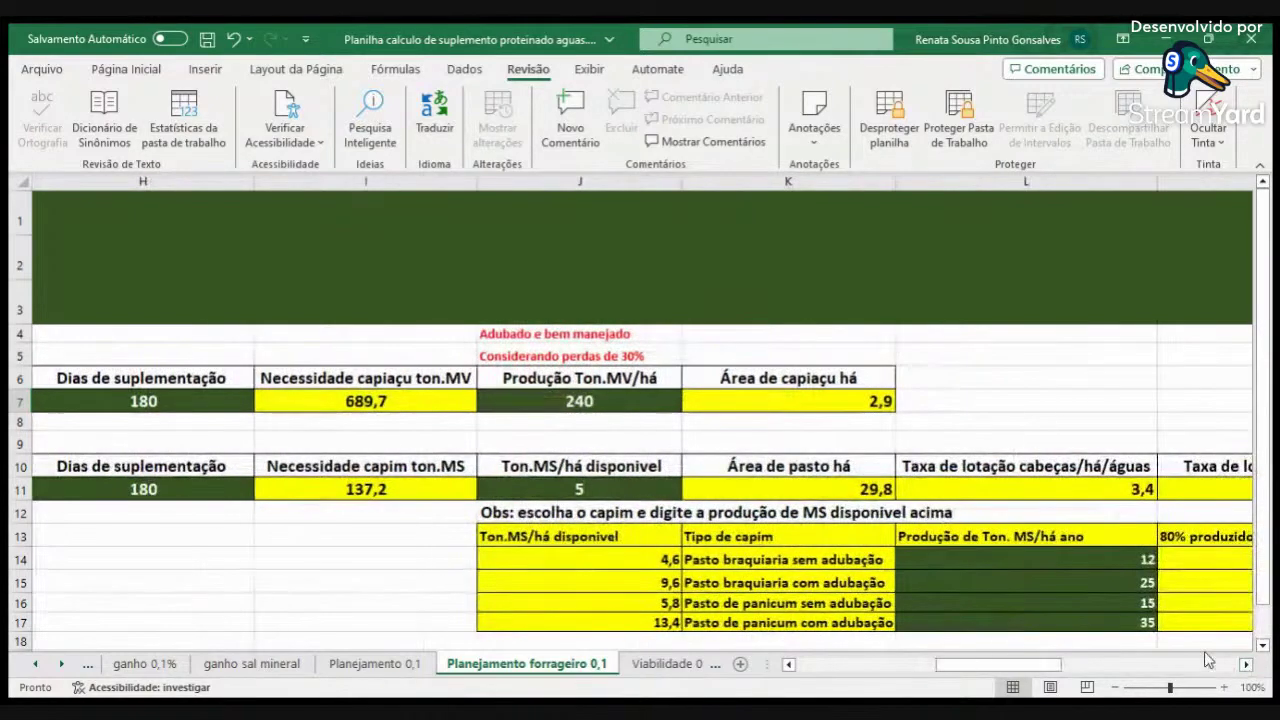
{"action": "scroll", "coordinate": [921, 592], "scroll_direction": "down", "scroll_amount": 1}
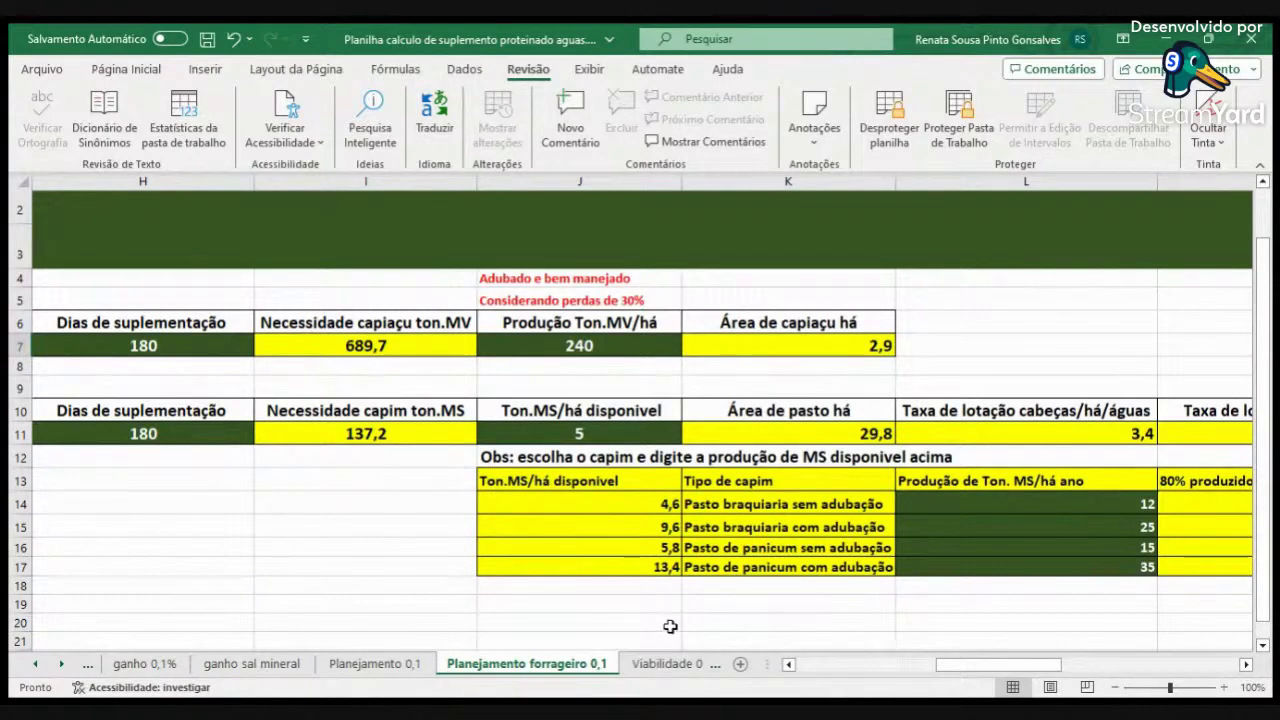
Set the available Ton.MS/há in J11 to 4,6 and unprotect the forage planning sheet.
{"action": "left_click", "coordinate": [580, 436]}
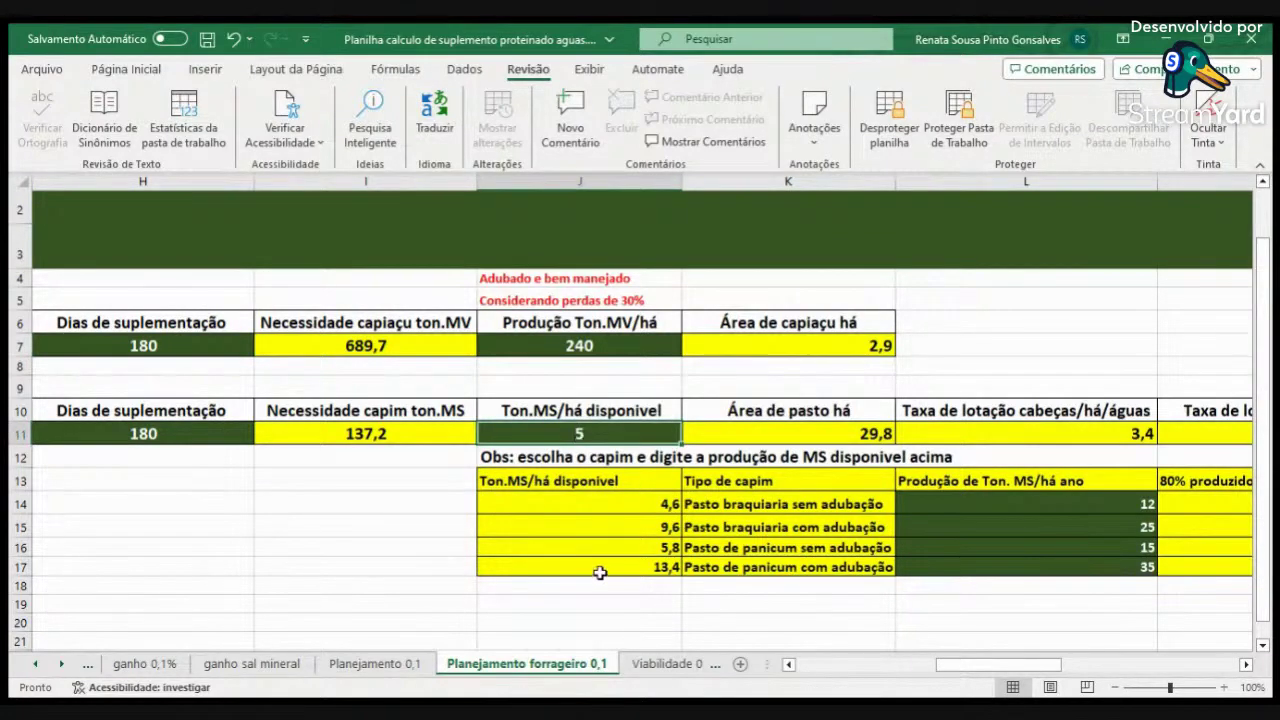
{"action": "type", "text": "4,6"}
{"action": "key", "text": "Return"}
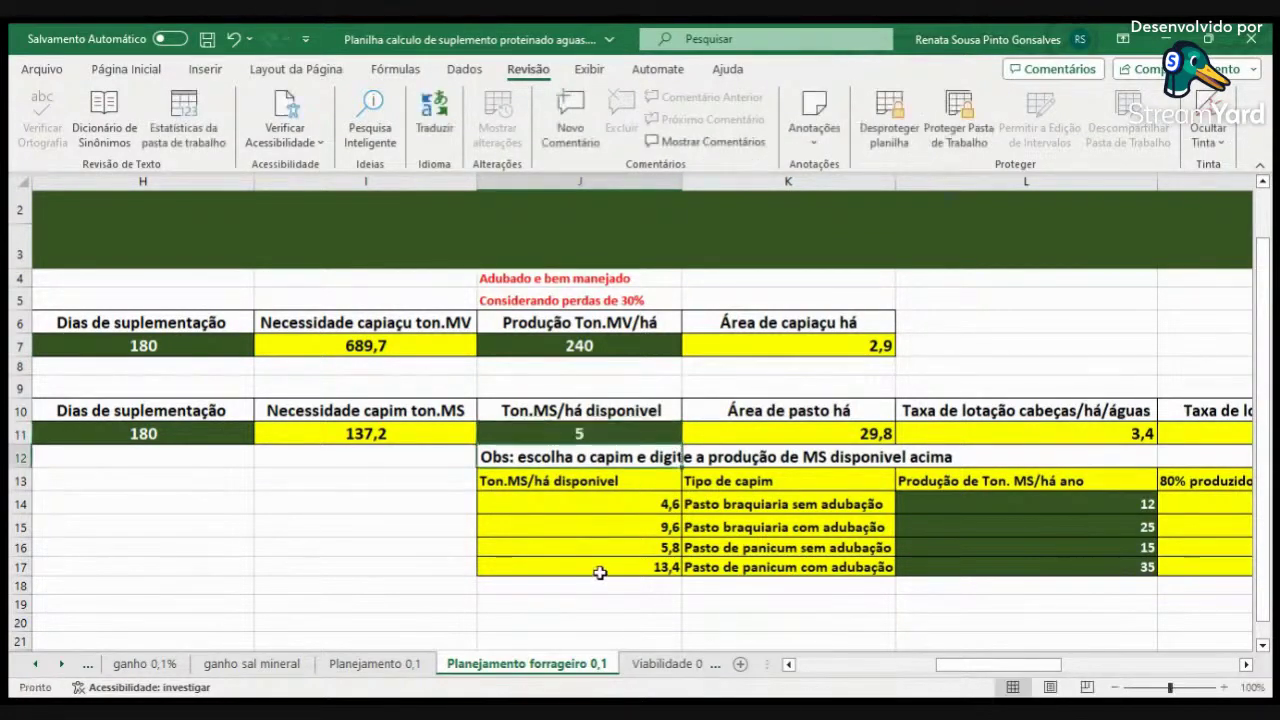
{"action": "key", "text": "Up"}
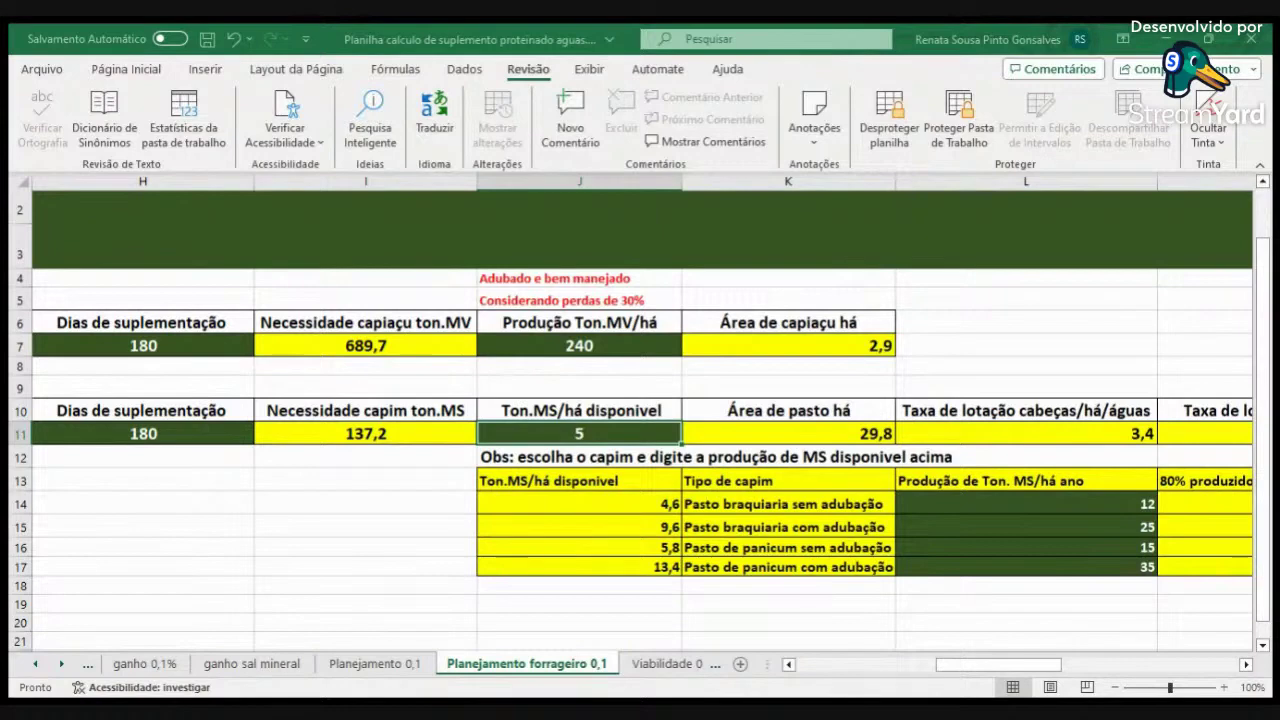
{"action": "left_click", "coordinate": [849, 294]}
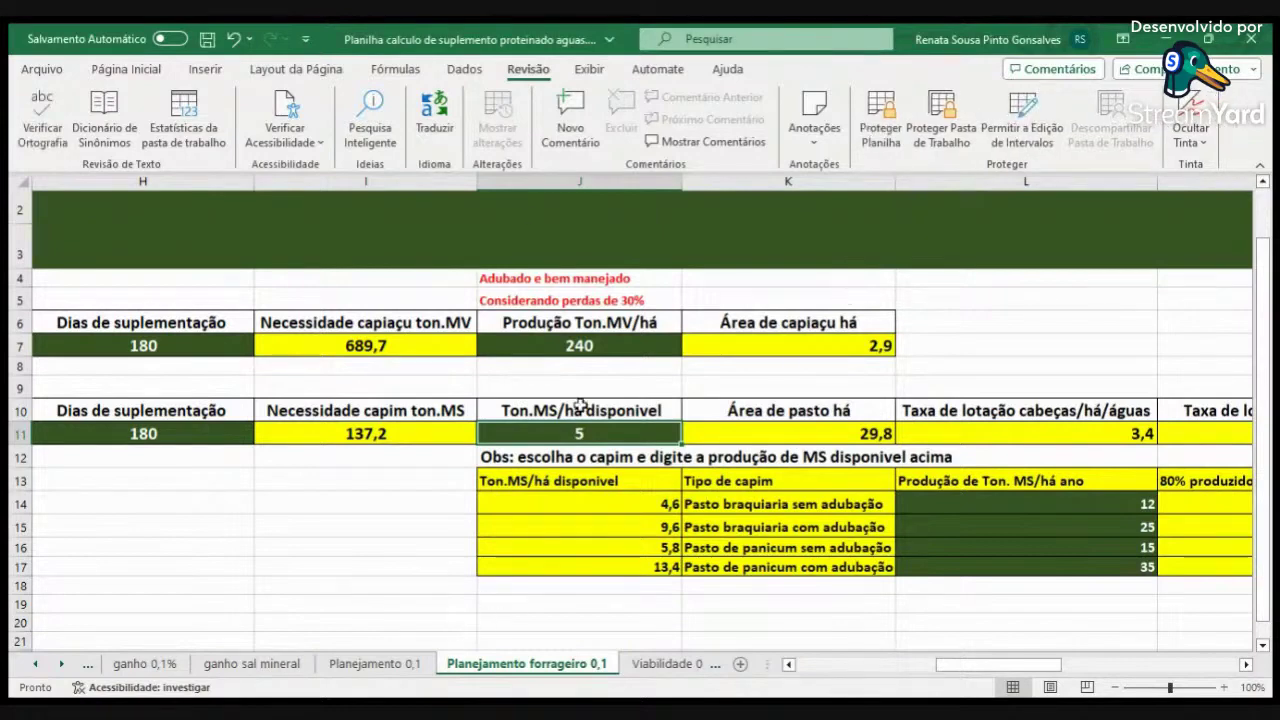
Fill production cell J7 and available dry matter cell J11 with a darker green, and display J11 with one decimal place.
{"action": "left_click", "coordinate": [126, 69]}
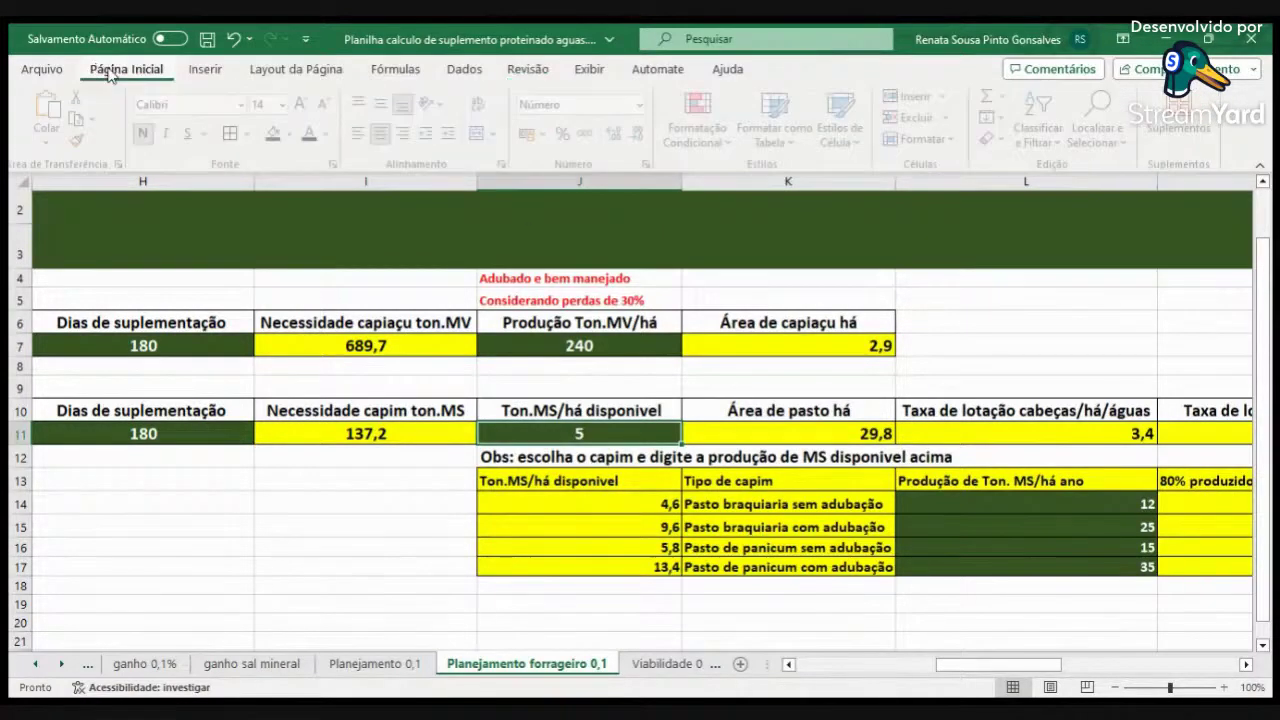
{"action": "left_click", "coordinate": [41, 69]}
{"action": "left_click", "coordinate": [45, 78]}
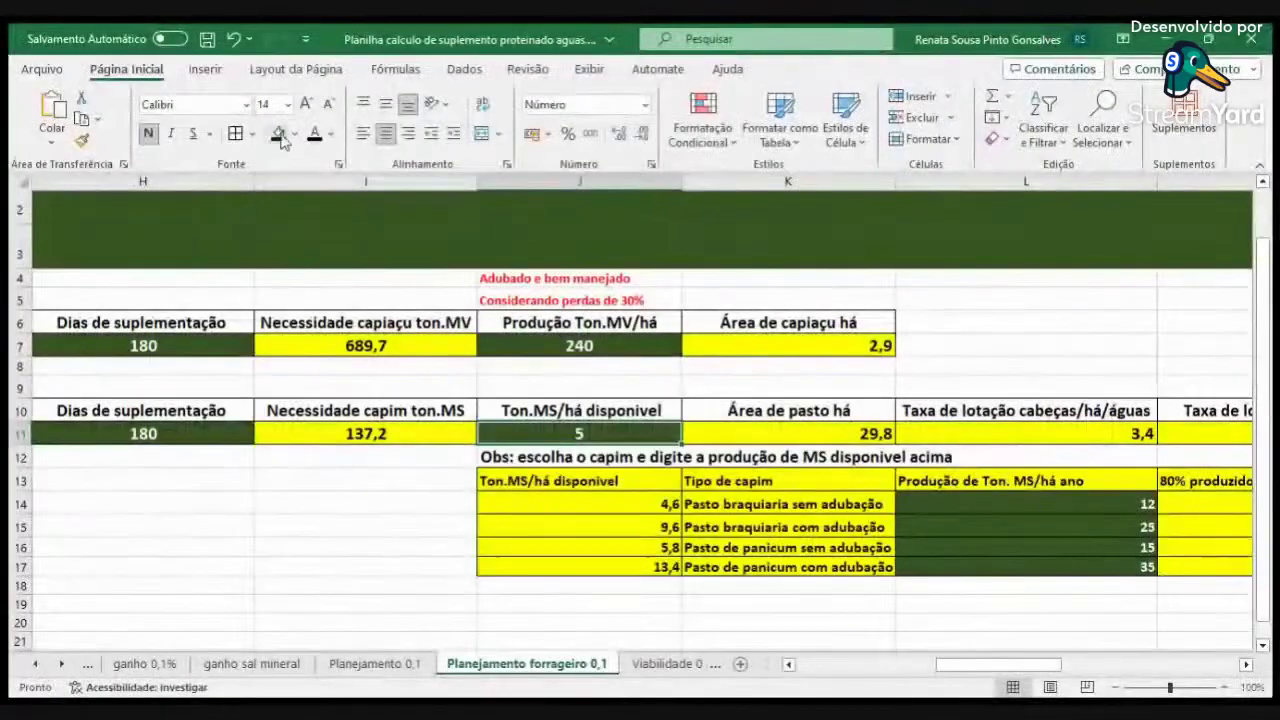
{"action": "left_click", "coordinate": [580, 345]}
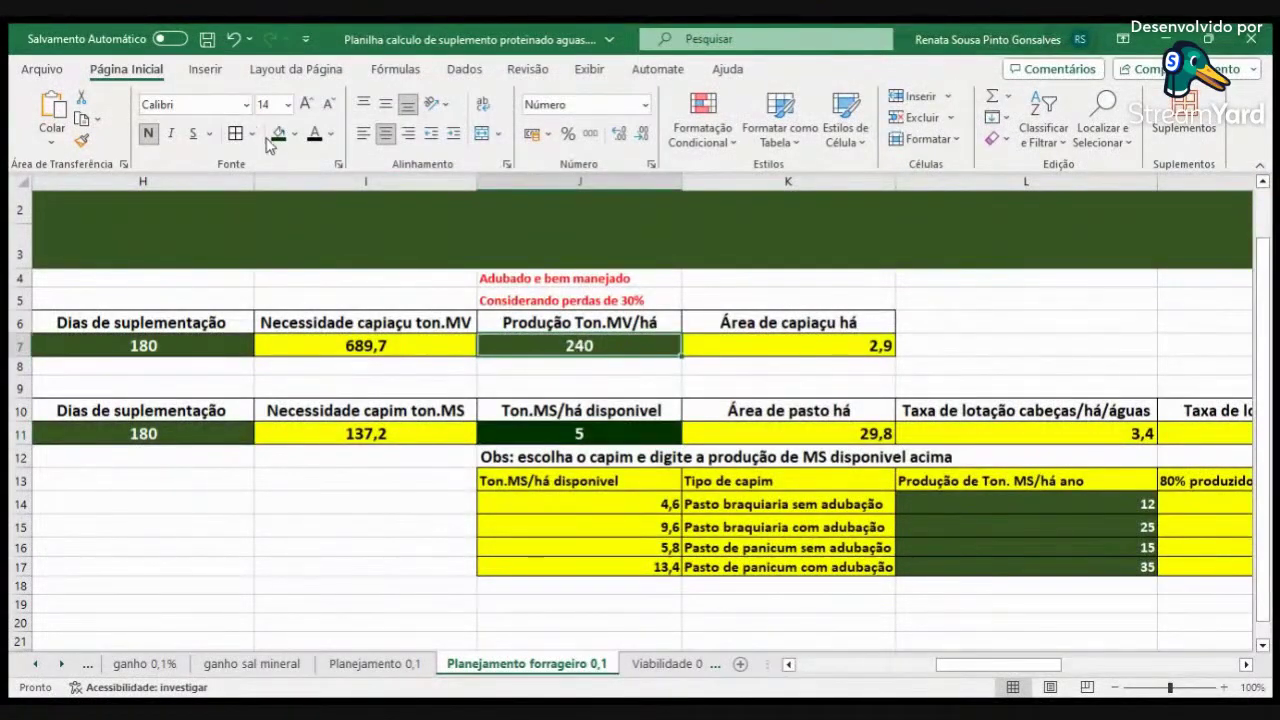
{"action": "left_click", "coordinate": [579, 433]}
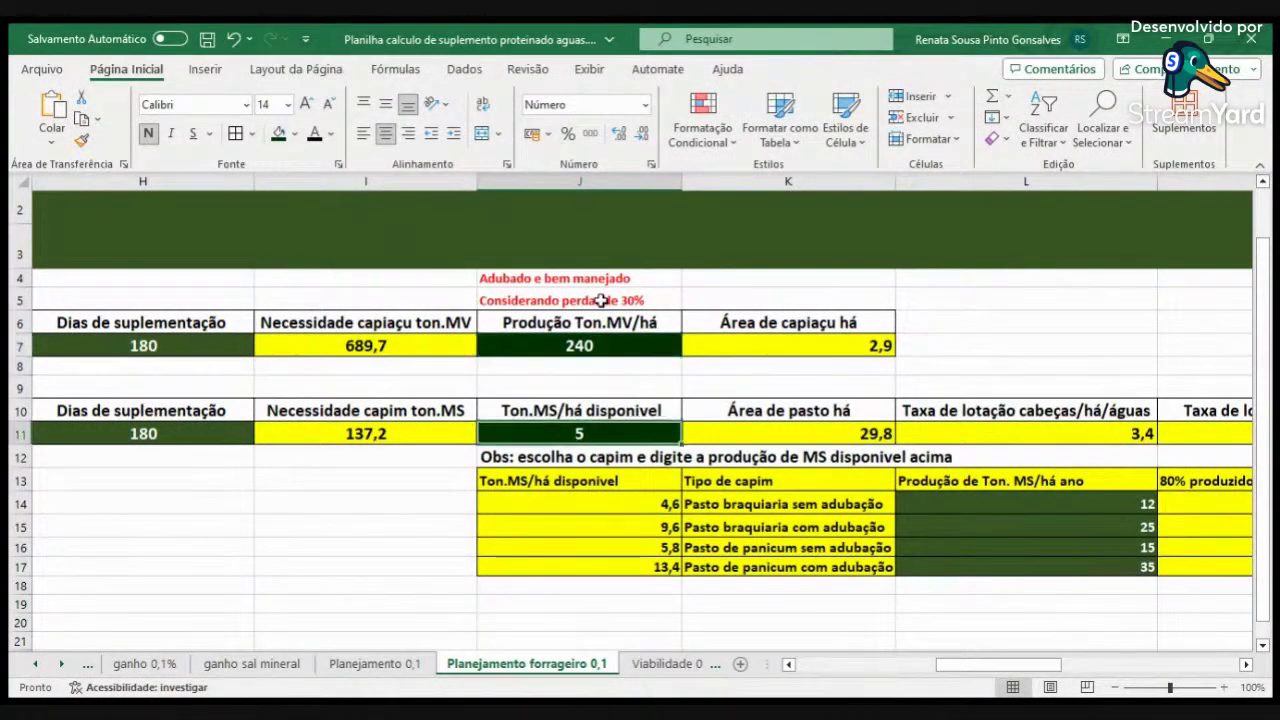
{"action": "left_click", "coordinate": [619, 133]}
{"action": "left_click", "coordinate": [375, 587]}
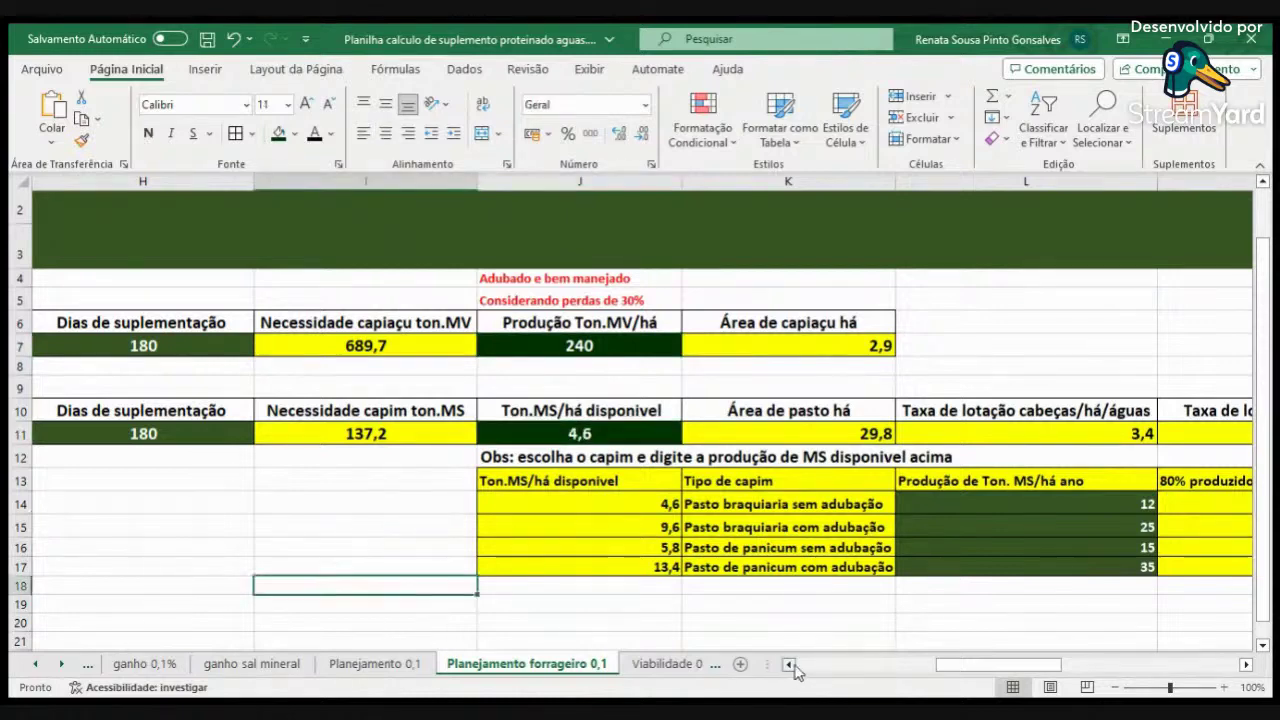
Apply the same darker green fill to the annual dry matter production cells L14:L17 of the grass table.
{"action": "left_click", "coordinate": [984, 504]}
{"action": "left_click_drag", "start_coordinate": [984, 504], "coordinate": [1006, 568]}
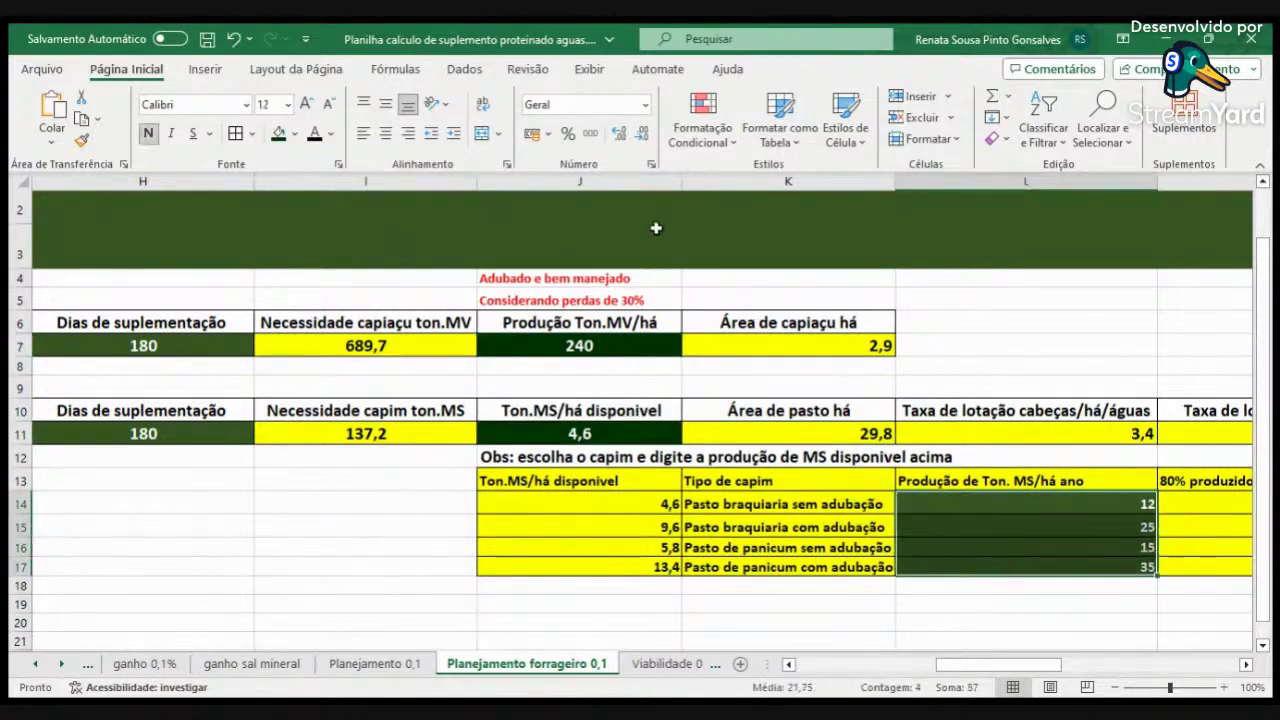
{"action": "left_click", "coordinate": [278, 133]}
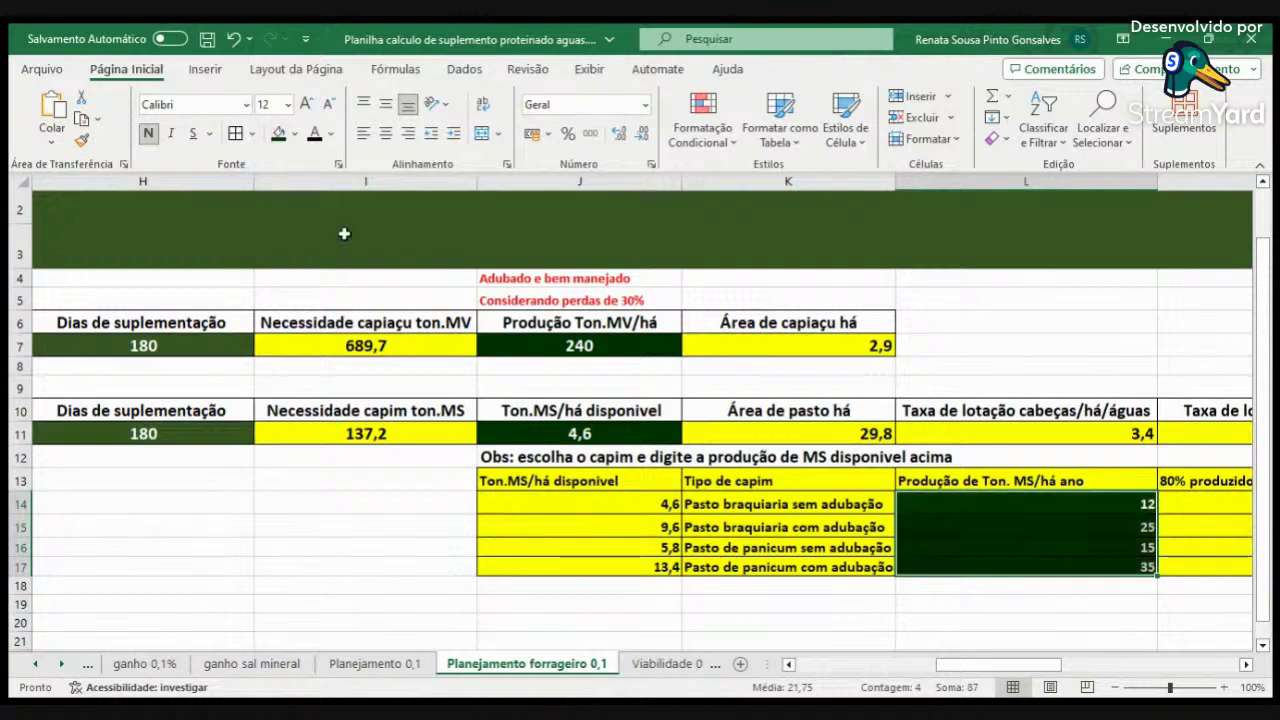
{"action": "left_click", "coordinate": [406, 606]}
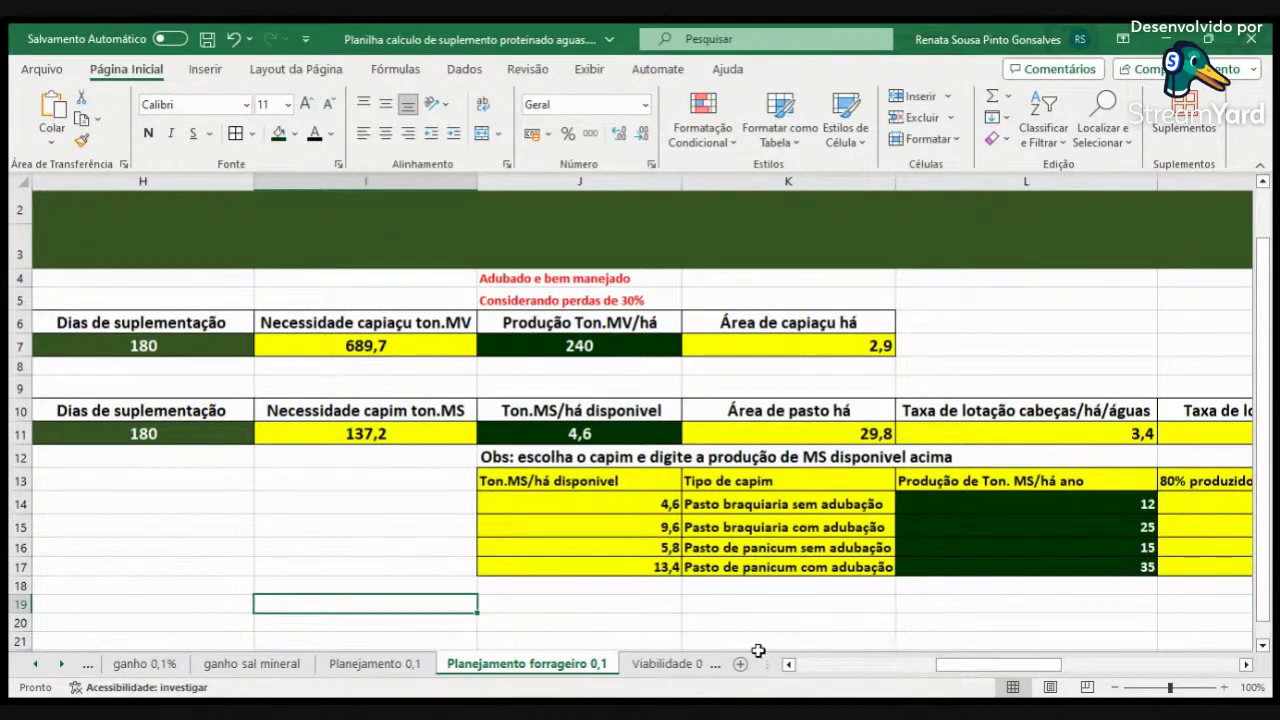
Apply the darker green fill to the head count and supplementation days cells G7:H7 and G11:H11.
{"action": "left_click", "coordinate": [788, 664]}
{"action": "left_click", "coordinate": [788, 664]}
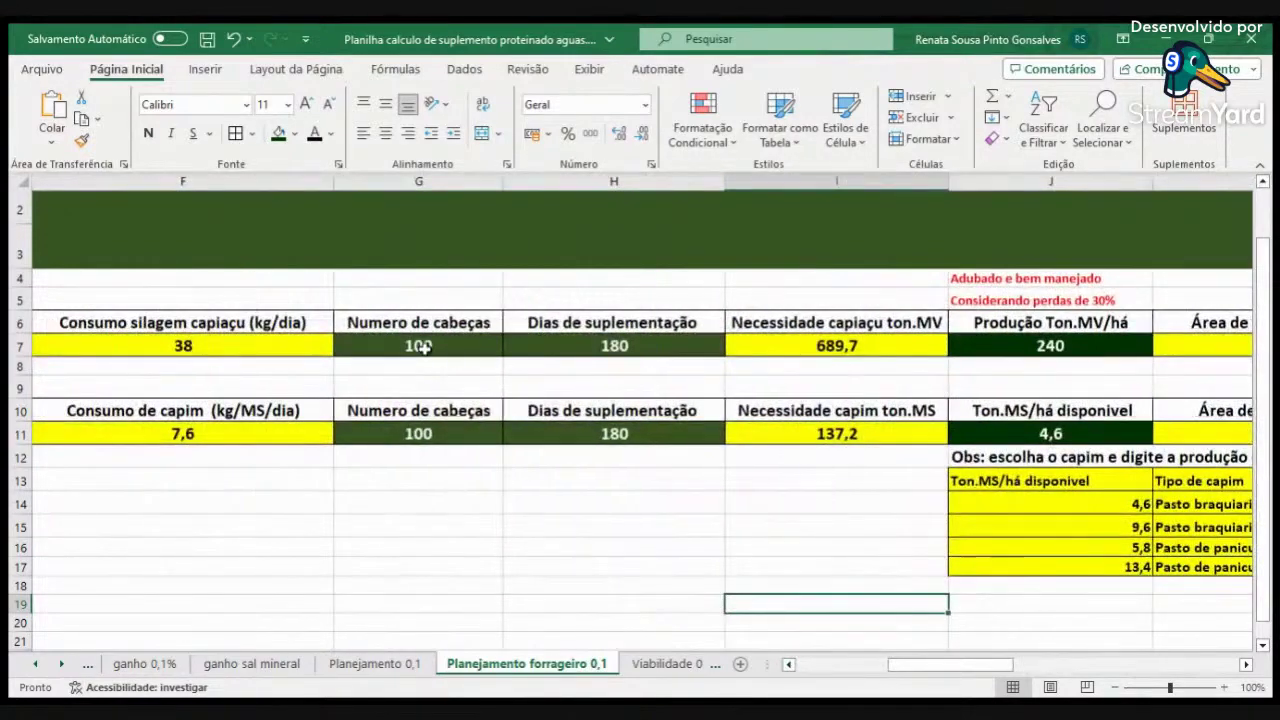
{"action": "left_click_drag", "start_coordinate": [424, 346], "coordinate": [535, 345]}
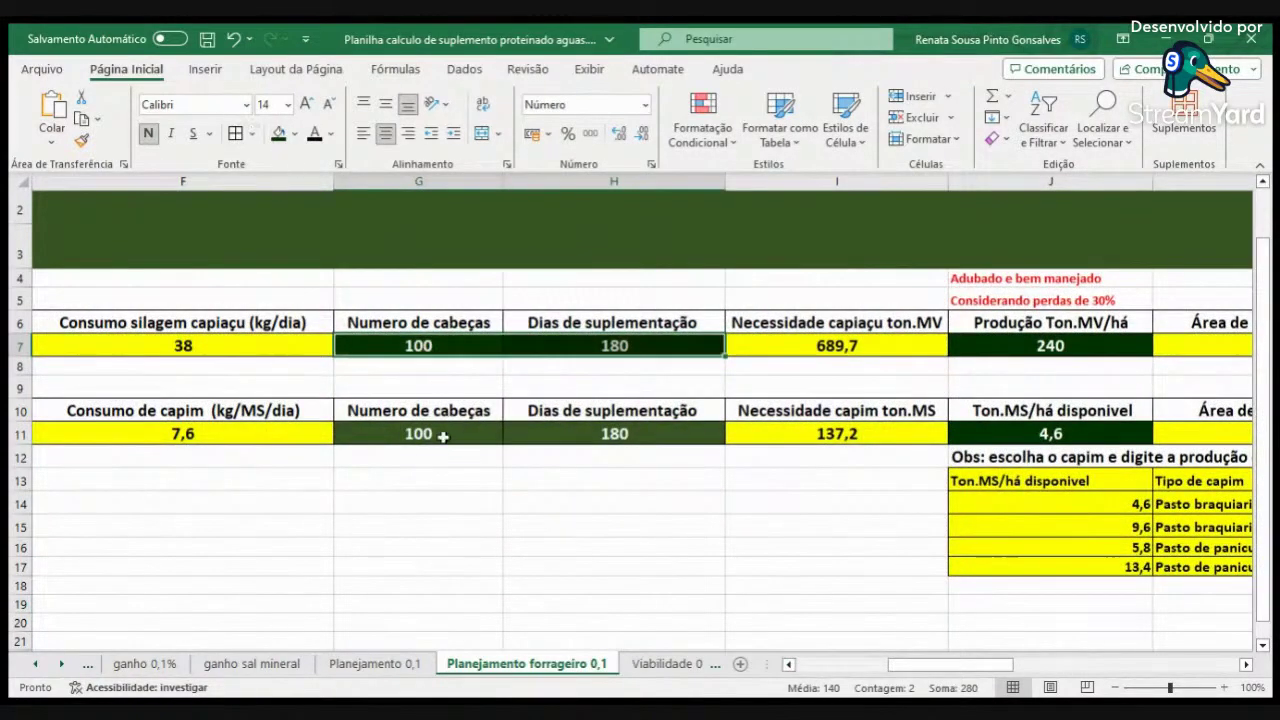
{"action": "left_click_drag", "start_coordinate": [443, 436], "coordinate": [563, 440]}
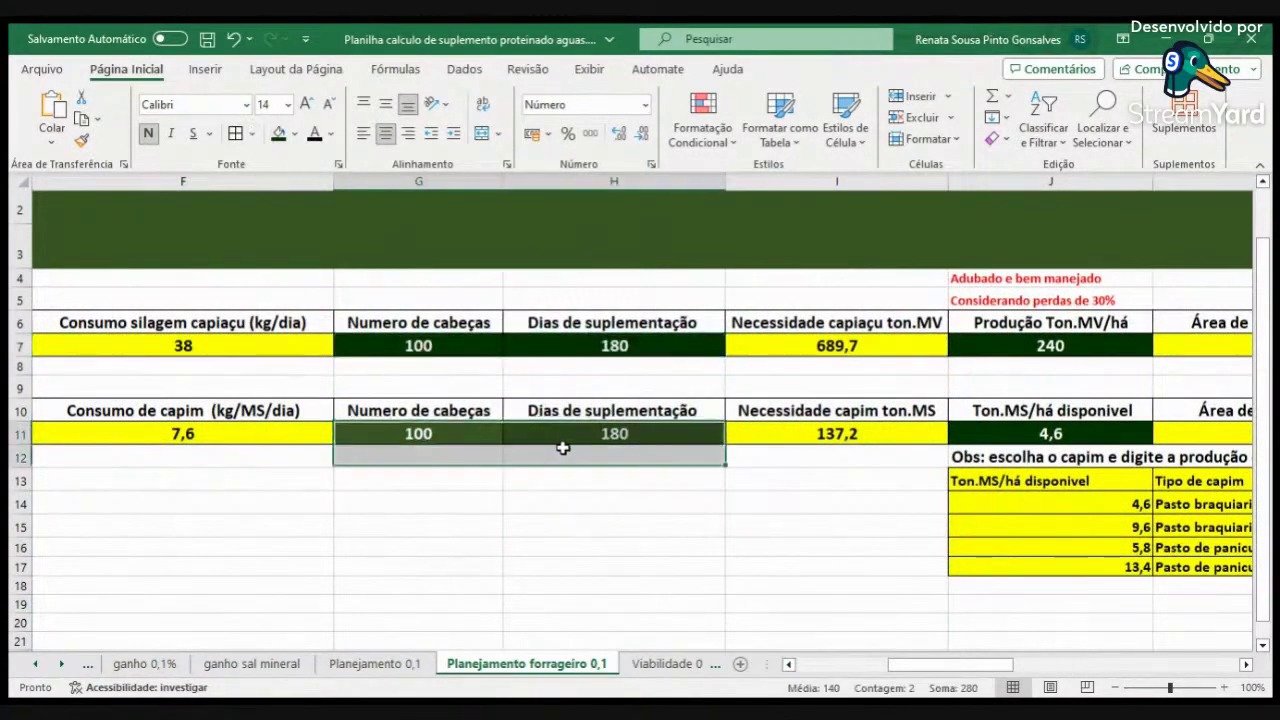
{"action": "left_click", "coordinate": [278, 134]}
Apply the darker green fill to the average weight cells A7 and A11 and the rest and occupation period cells E14:E15.
{"action": "left_click", "coordinate": [800, 664]}
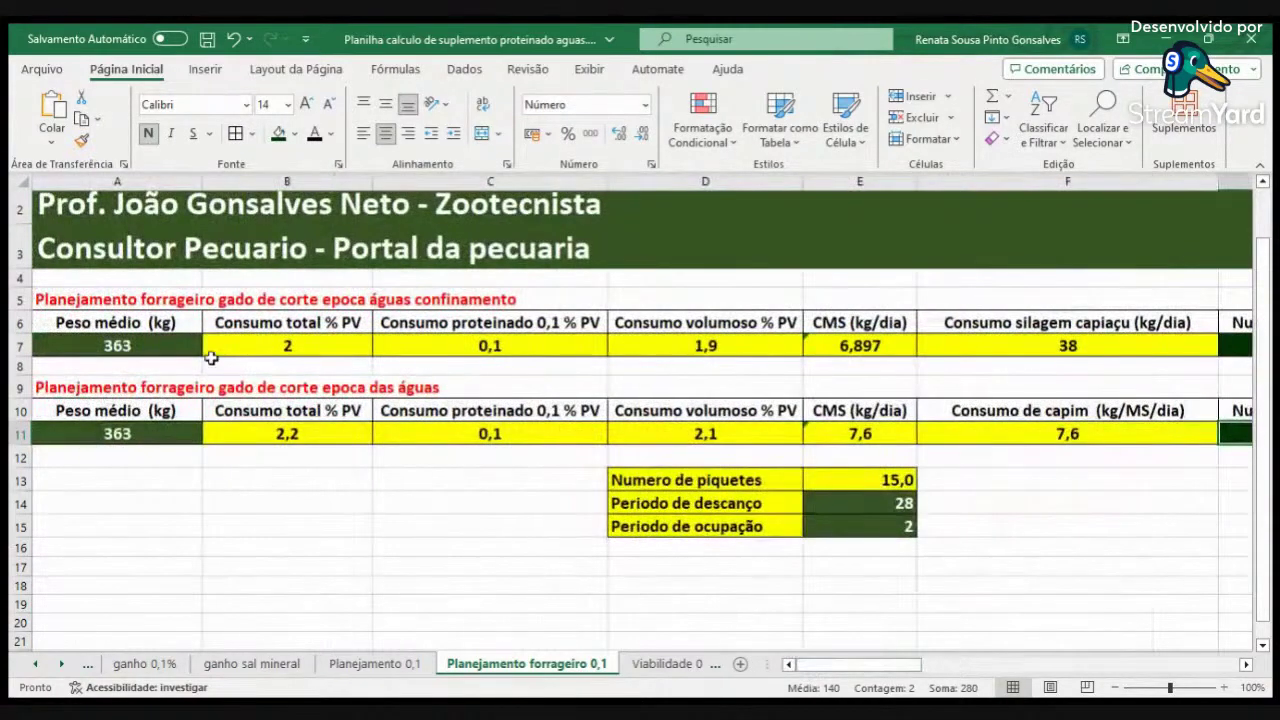
{"action": "left_click", "coordinate": [165, 346]}
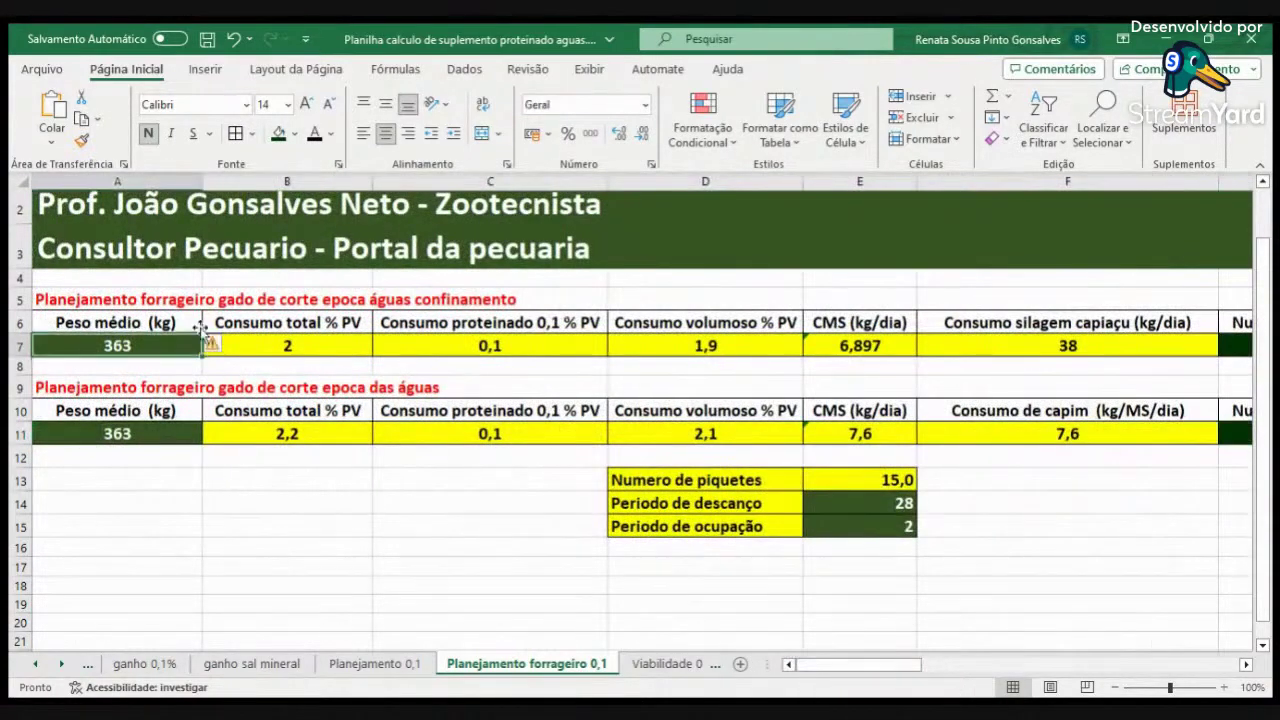
{"action": "left_click", "coordinate": [160, 438]}
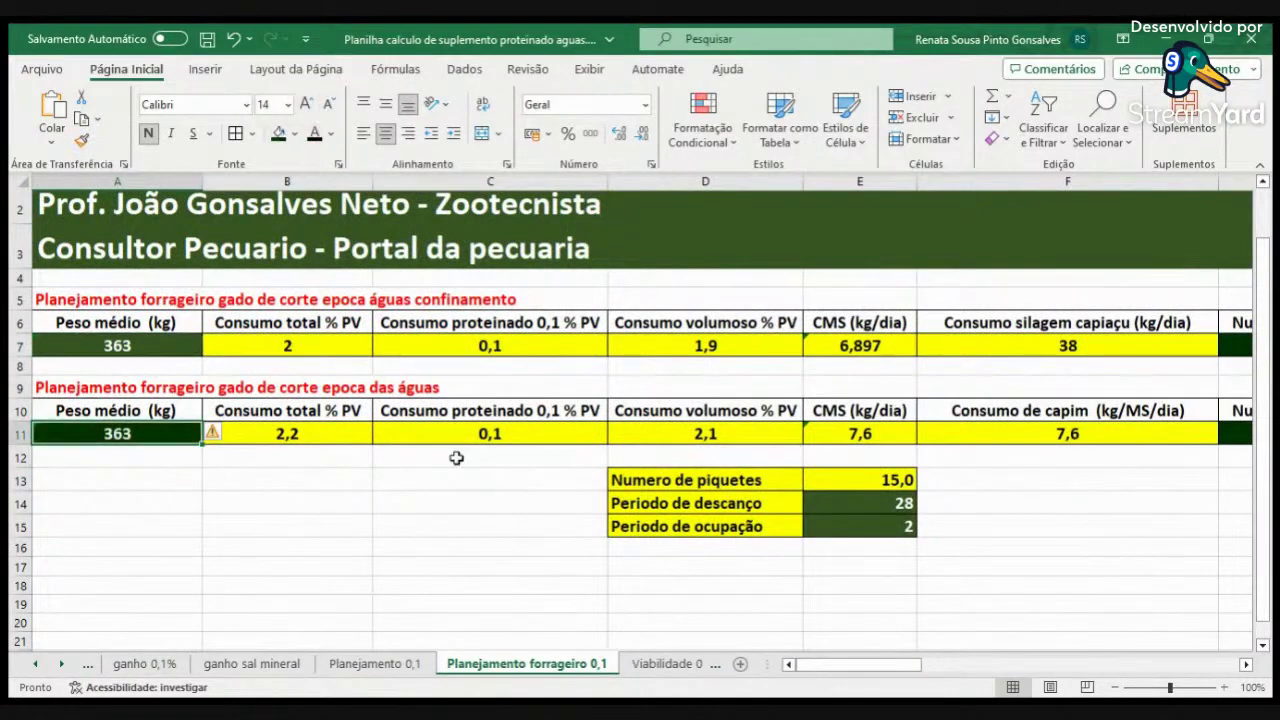
{"action": "left_click", "coordinate": [160, 346]}
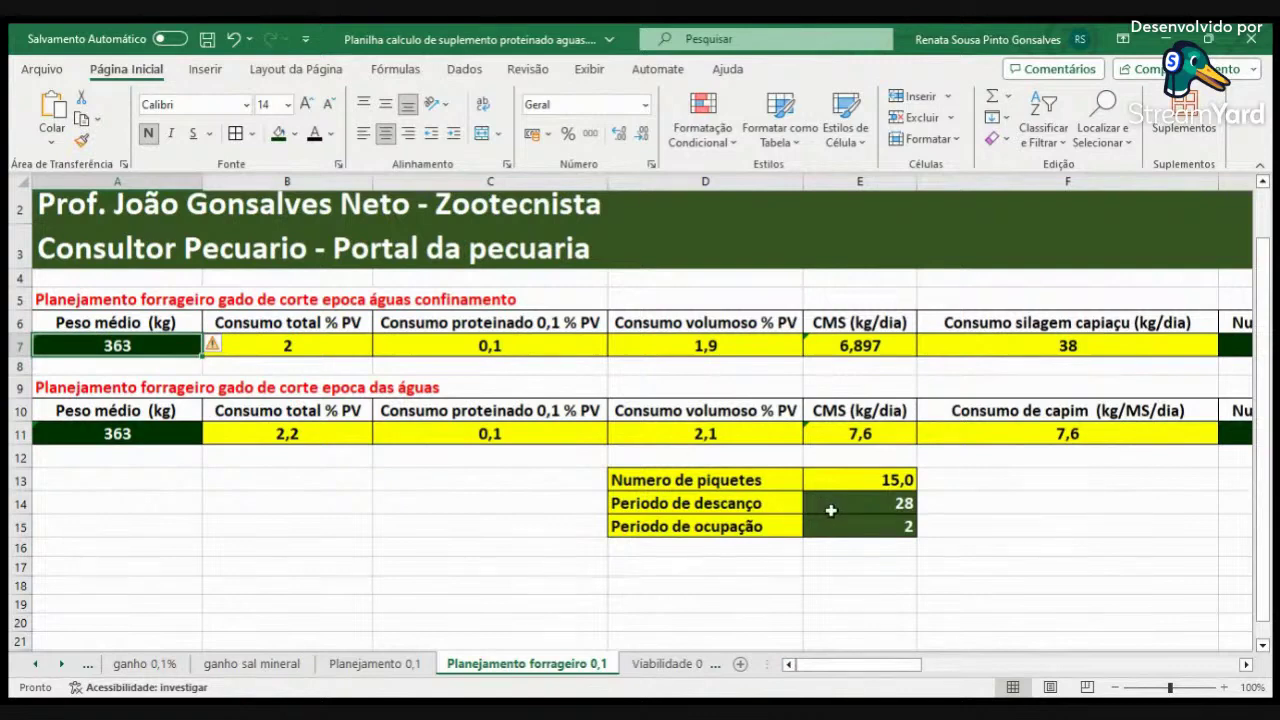
{"action": "left_click_drag", "start_coordinate": [830, 510], "coordinate": [832, 525]}
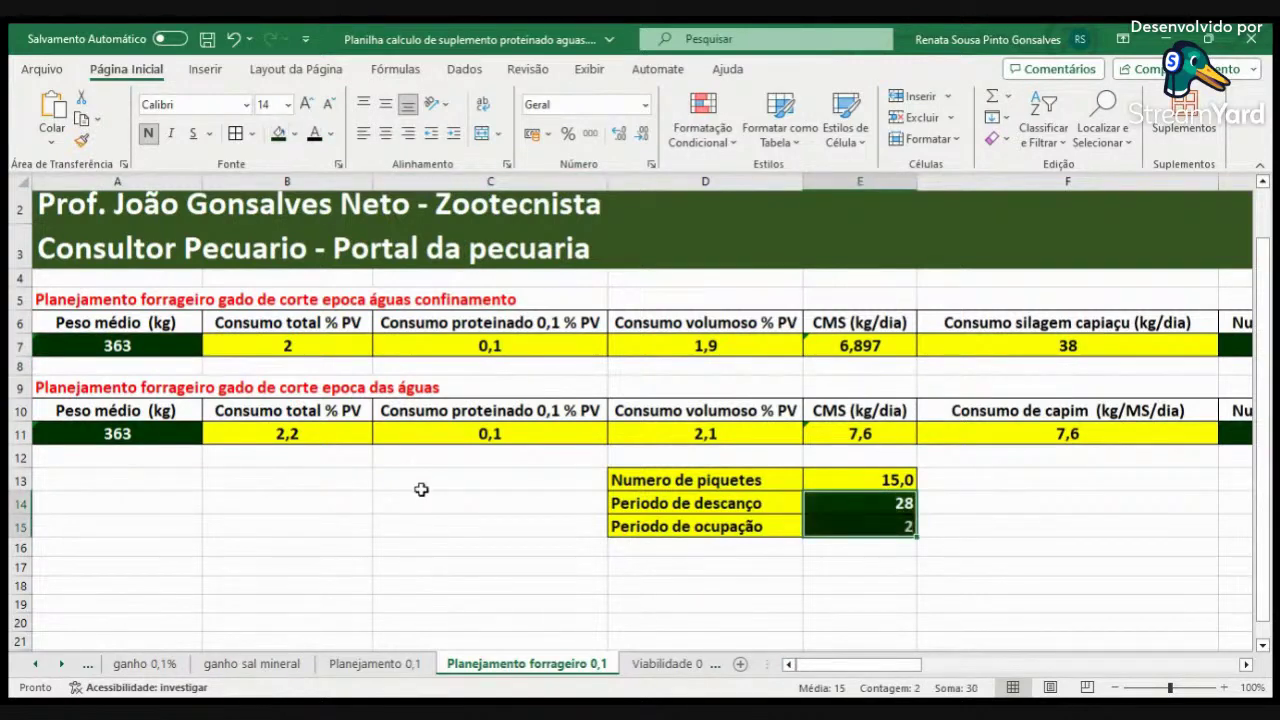
{"action": "left_click_drag", "start_coordinate": [425, 497], "coordinate": [494, 523]}
{"action": "left_click", "coordinate": [726, 600]}
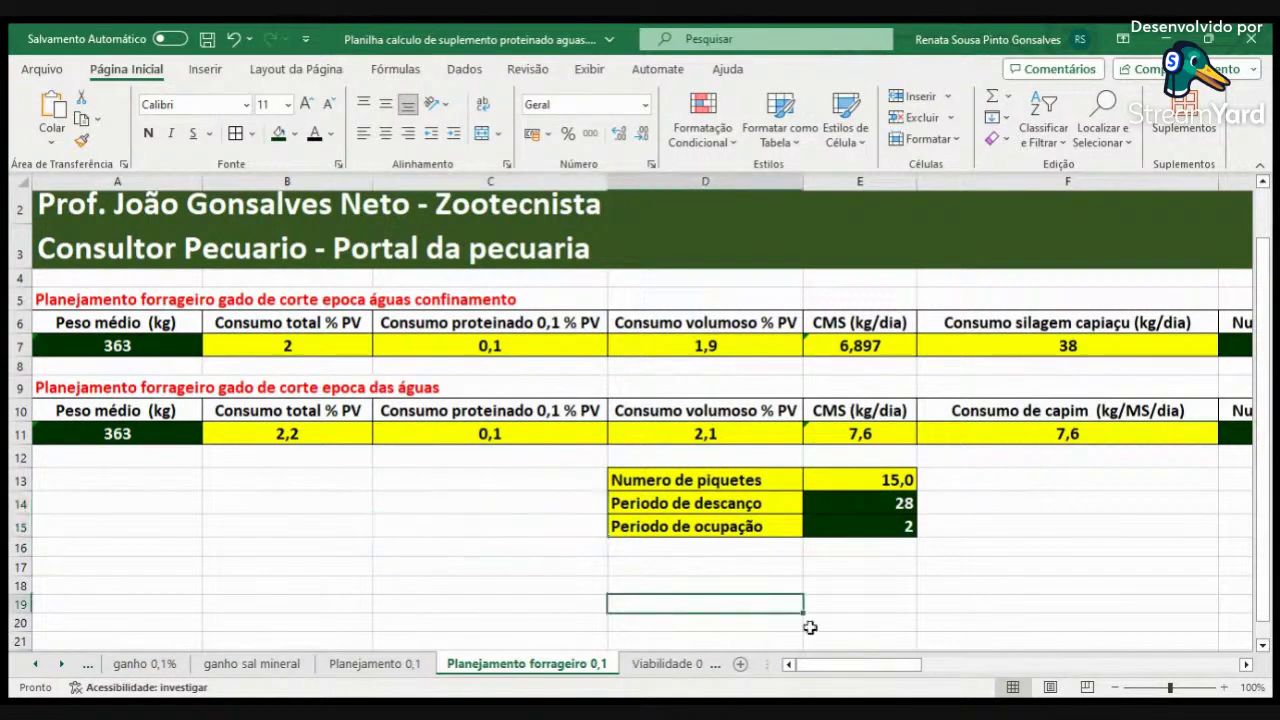
Save the workbook and protect the Planejamento forrageiro 0,1 sheet again.
{"action": "left_click", "coordinate": [1018, 662]}
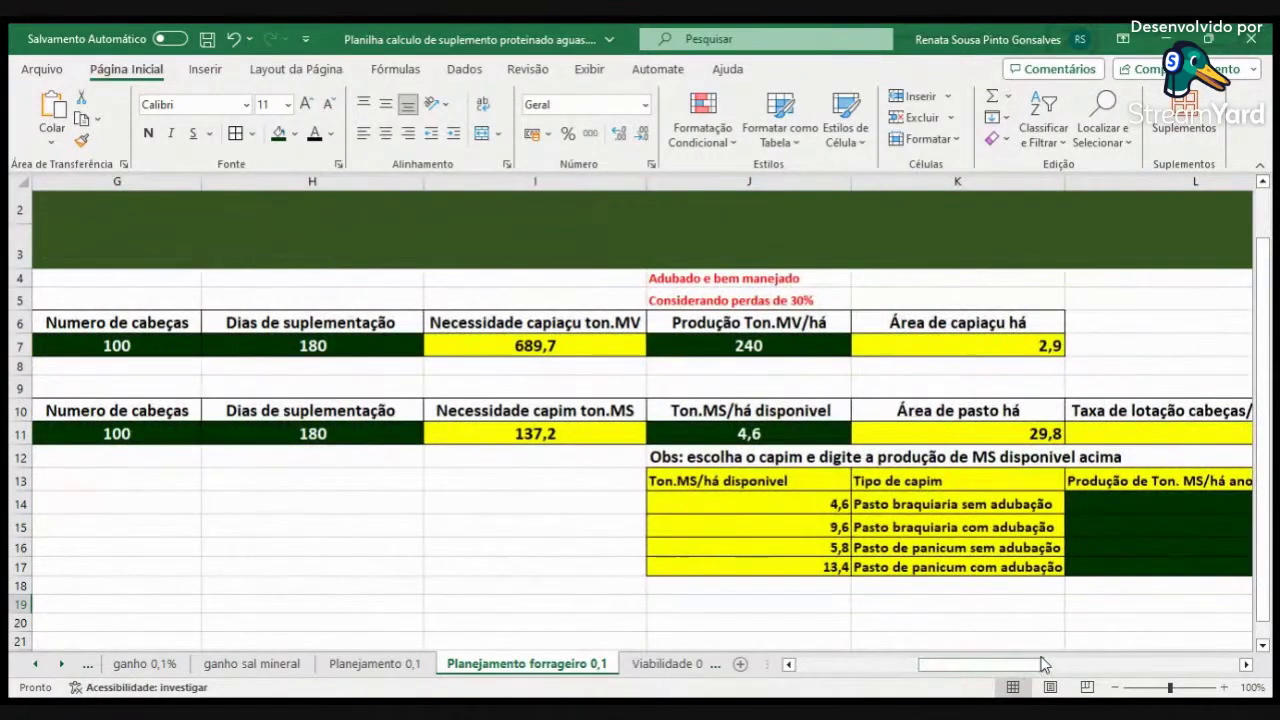
{"action": "left_click", "coordinate": [1094, 664]}
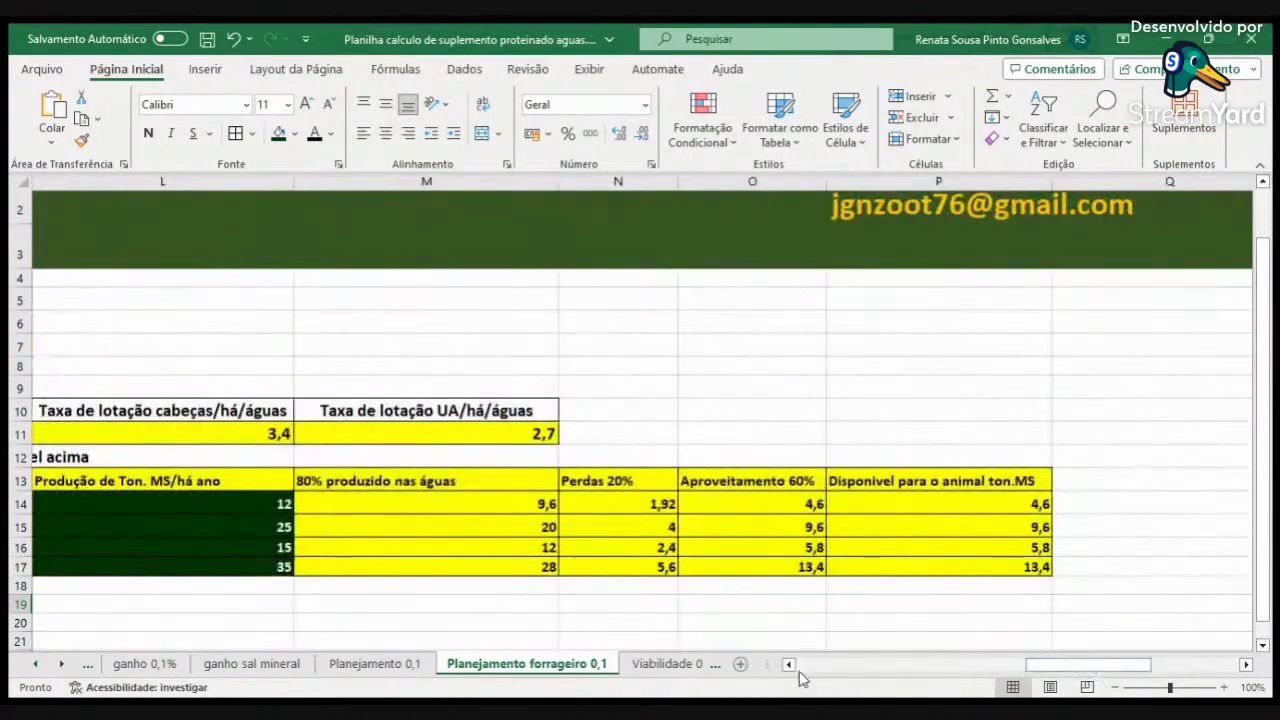
{"action": "left_click", "coordinate": [830, 664]}
{"action": "left_click", "coordinate": [830, 664]}
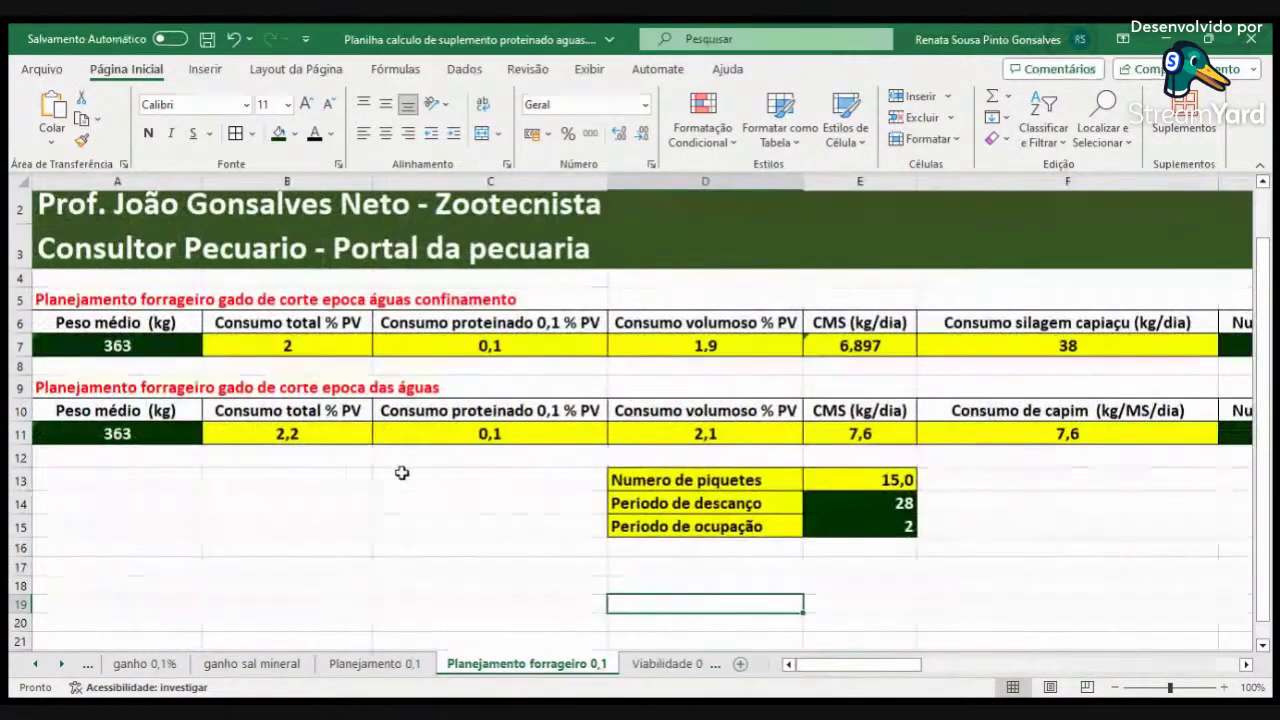
{"action": "scroll", "coordinate": [297, 378], "scroll_direction": "up", "scroll_amount": 1}
{"action": "left_click", "coordinate": [41, 69]}
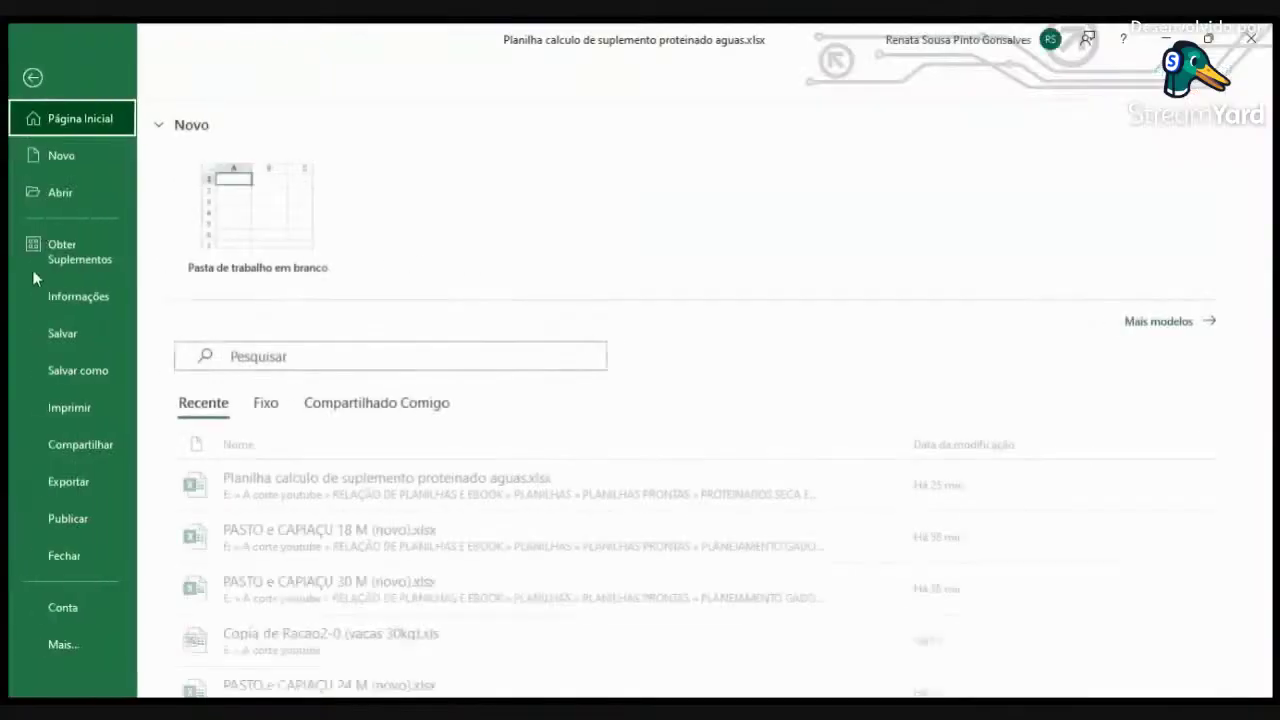
{"action": "left_click", "coordinate": [71, 336]}
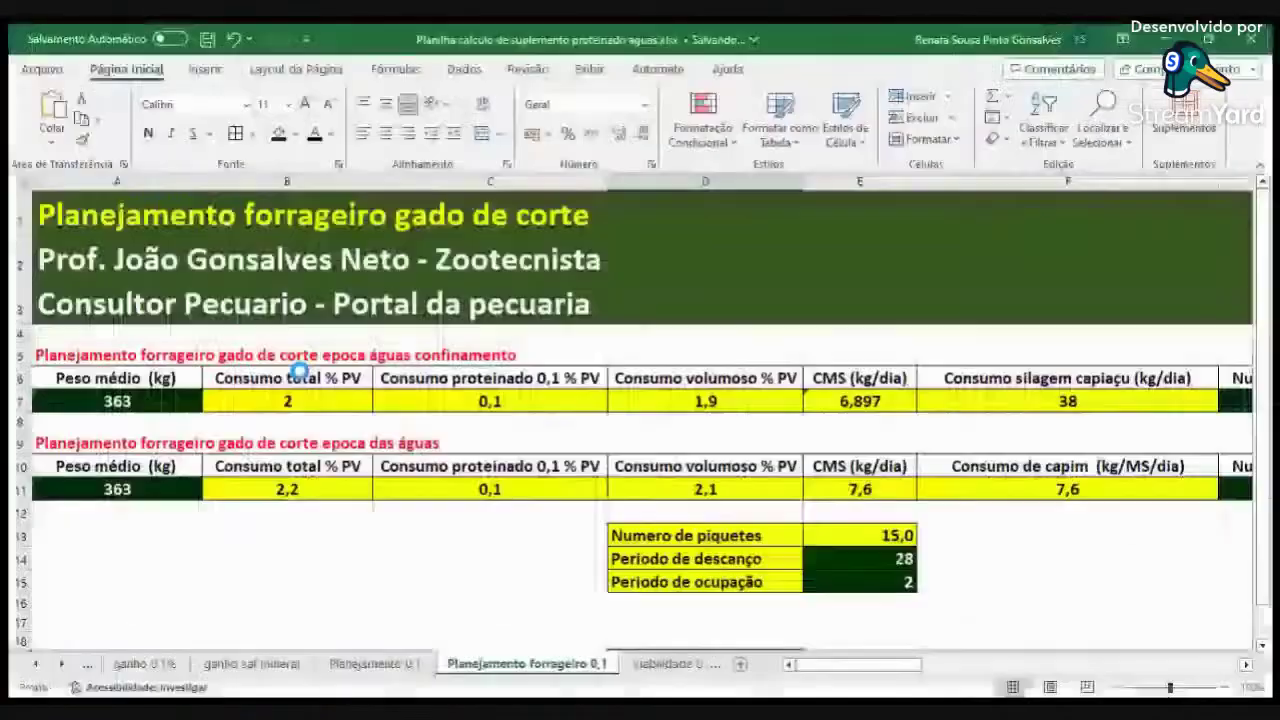
{"action": "left_click", "coordinate": [528, 69]}
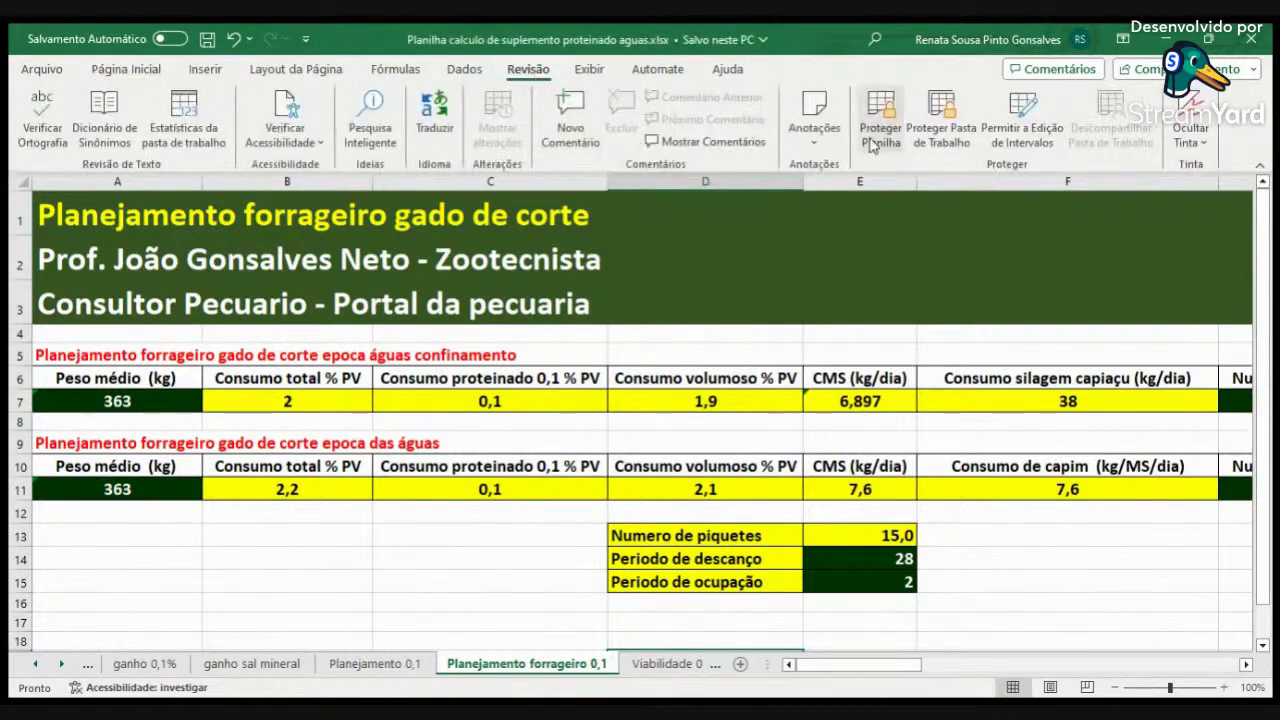
{"action": "left_click", "coordinate": [872, 140]}
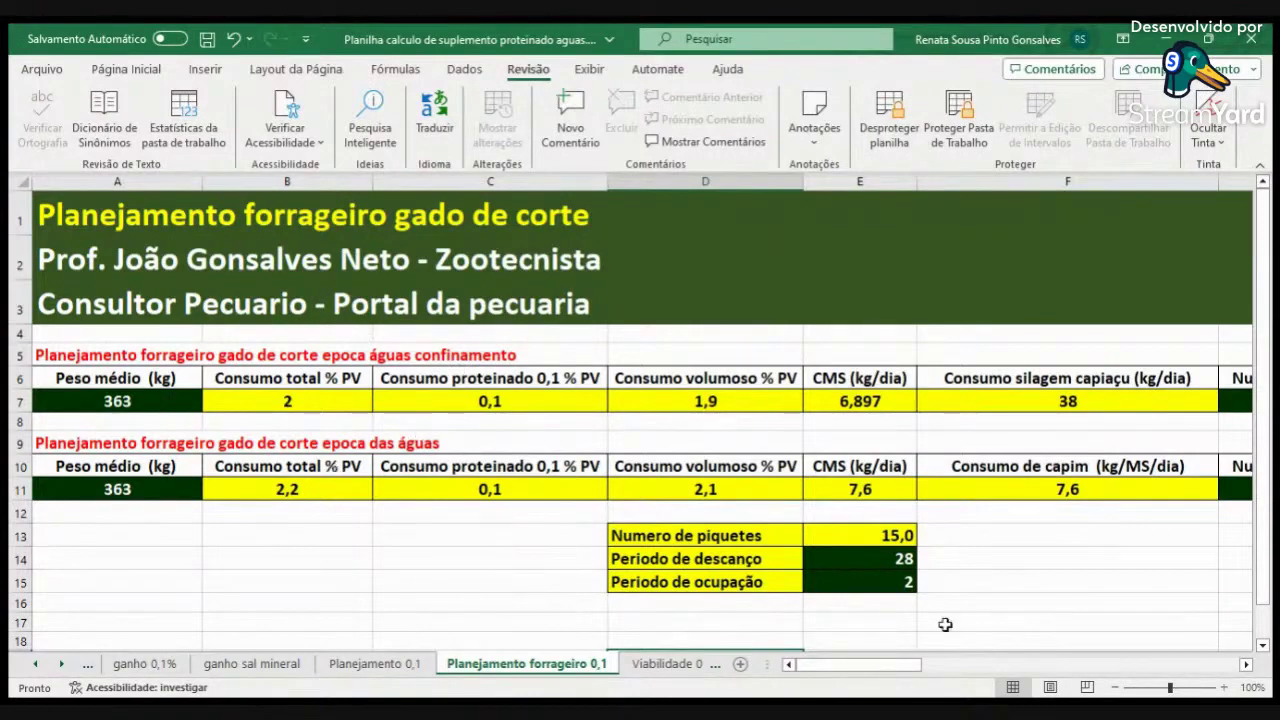
Enter 4,6 as the available Ton.MS/há in J11, matching unfertilized braquiaria pasture.
{"action": "left_click", "coordinate": [1245, 664]}
{"action": "left_click", "coordinate": [1245, 664]}
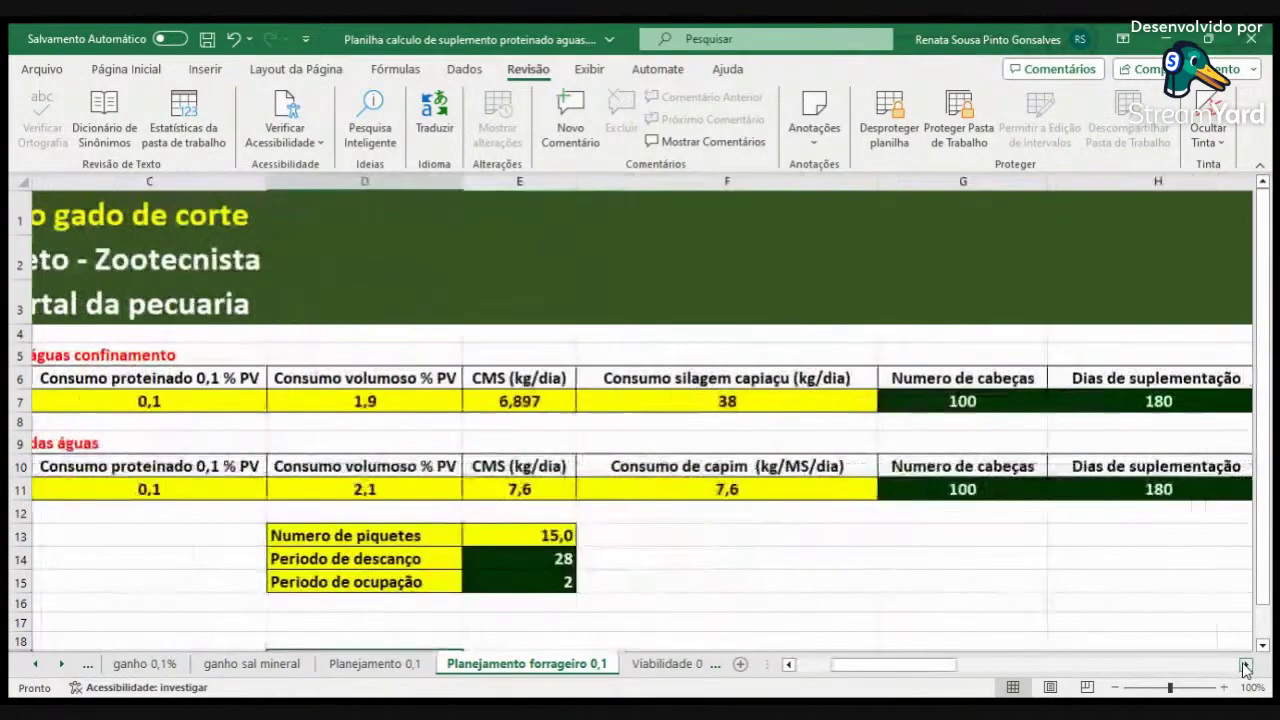
{"action": "left_click", "coordinate": [1245, 664]}
{"action": "left_click", "coordinate": [1245, 664]}
{"action": "left_click", "coordinate": [1245, 664]}
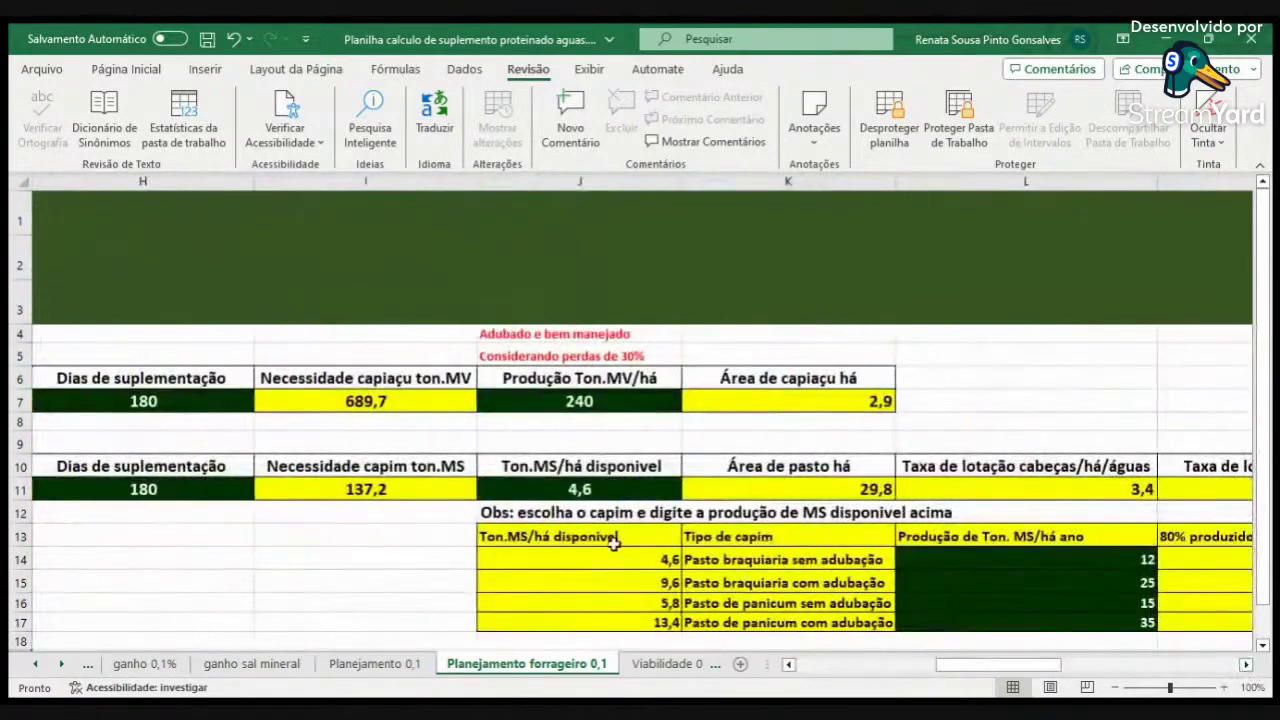
{"action": "scroll", "coordinate": [555, 450], "scroll_direction": "down", "scroll_amount": 1}
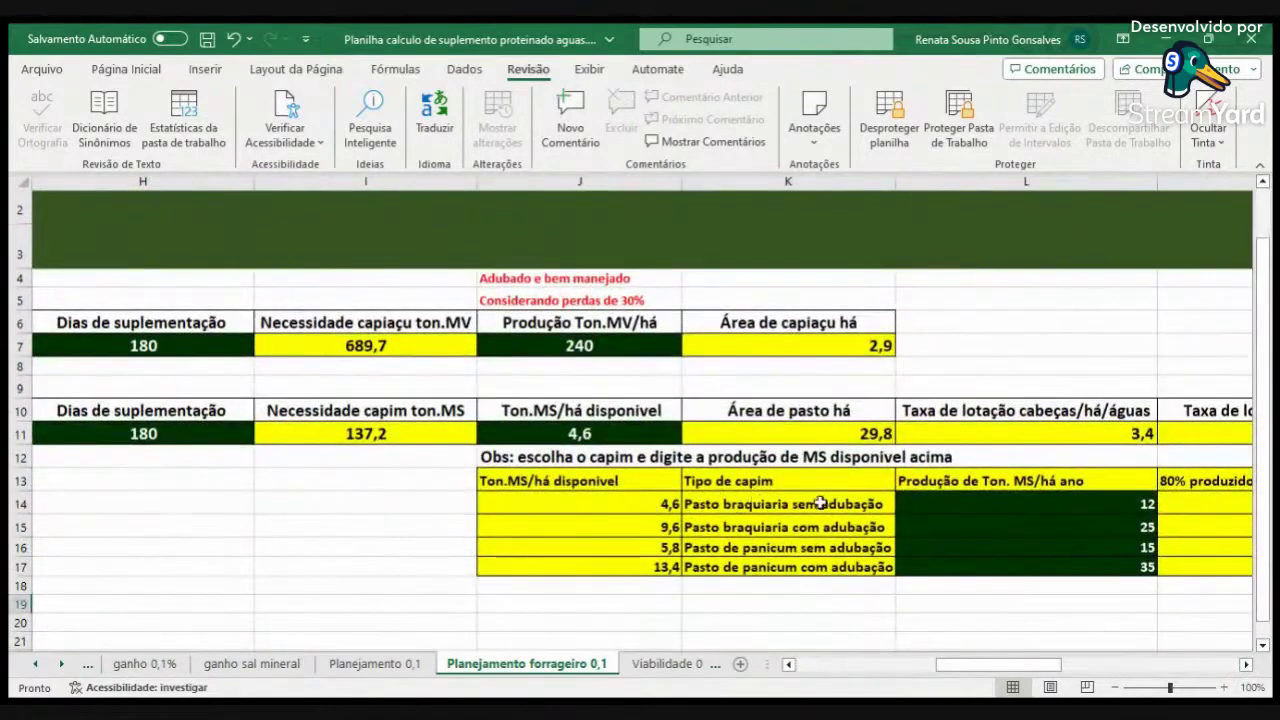
{"action": "left_click", "coordinate": [625, 498]}
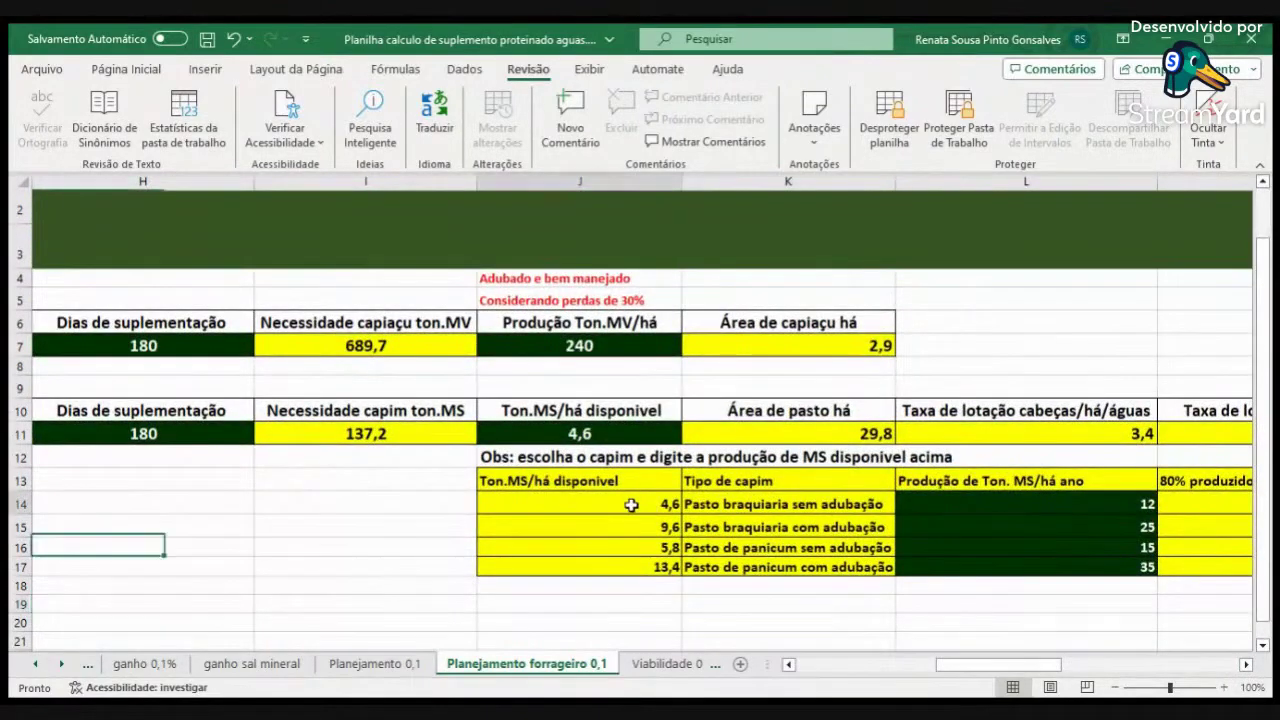
{"action": "left_click", "coordinate": [615, 440]}
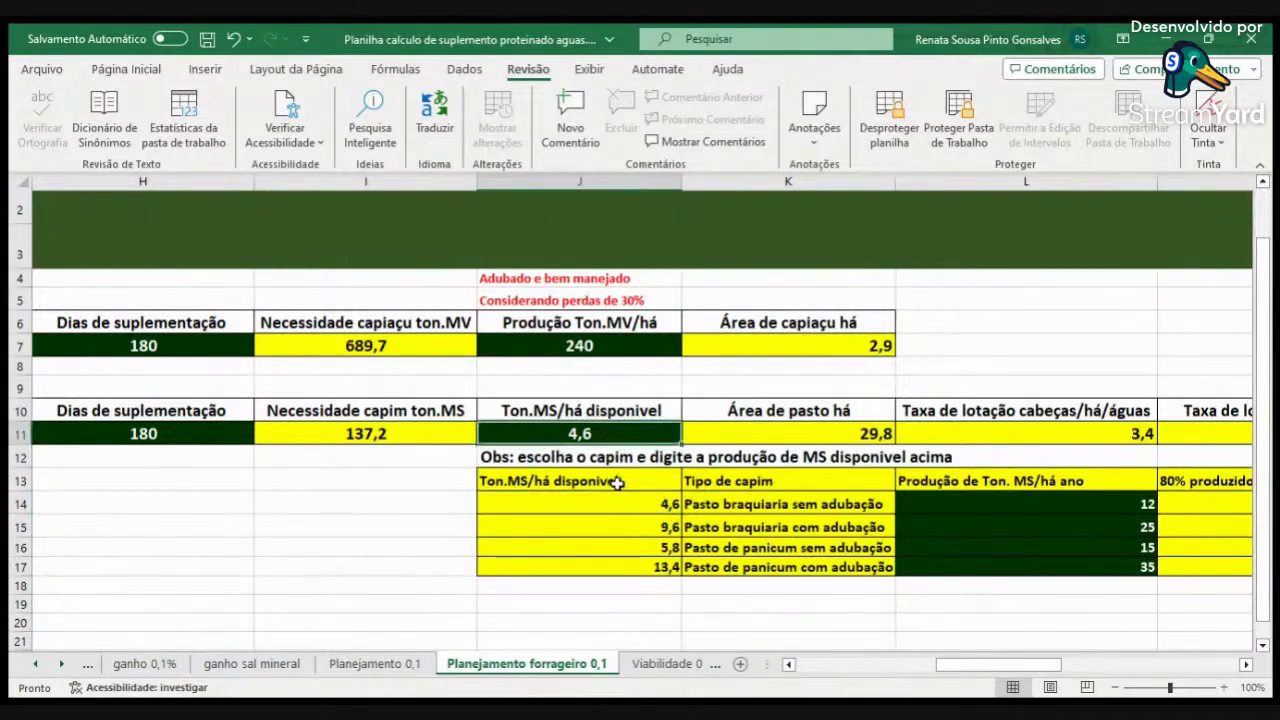
{"action": "type", "text": "4"}
{"action": "key", "text": "Tab"}
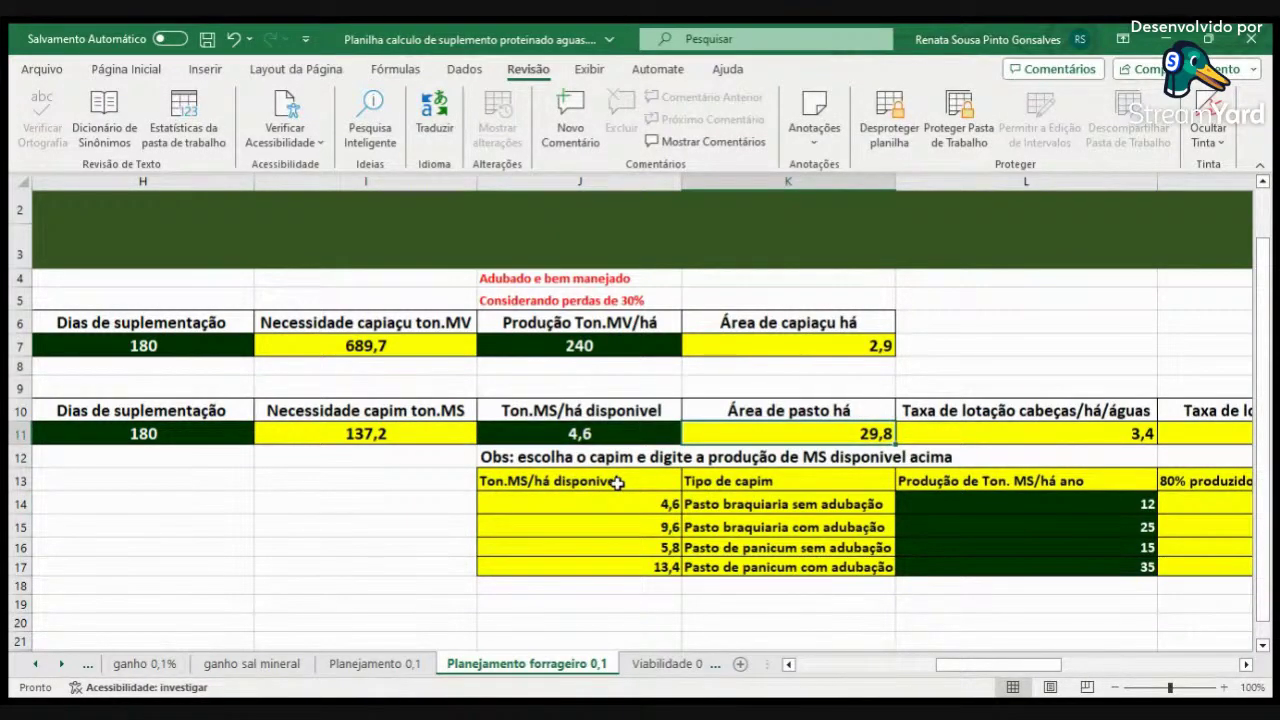
Examine the stocking rates in heads and UA per hectare, the pasture area and the capiaçu area.
{"action": "key", "text": "Tab"}
{"action": "key", "text": "Tab"}
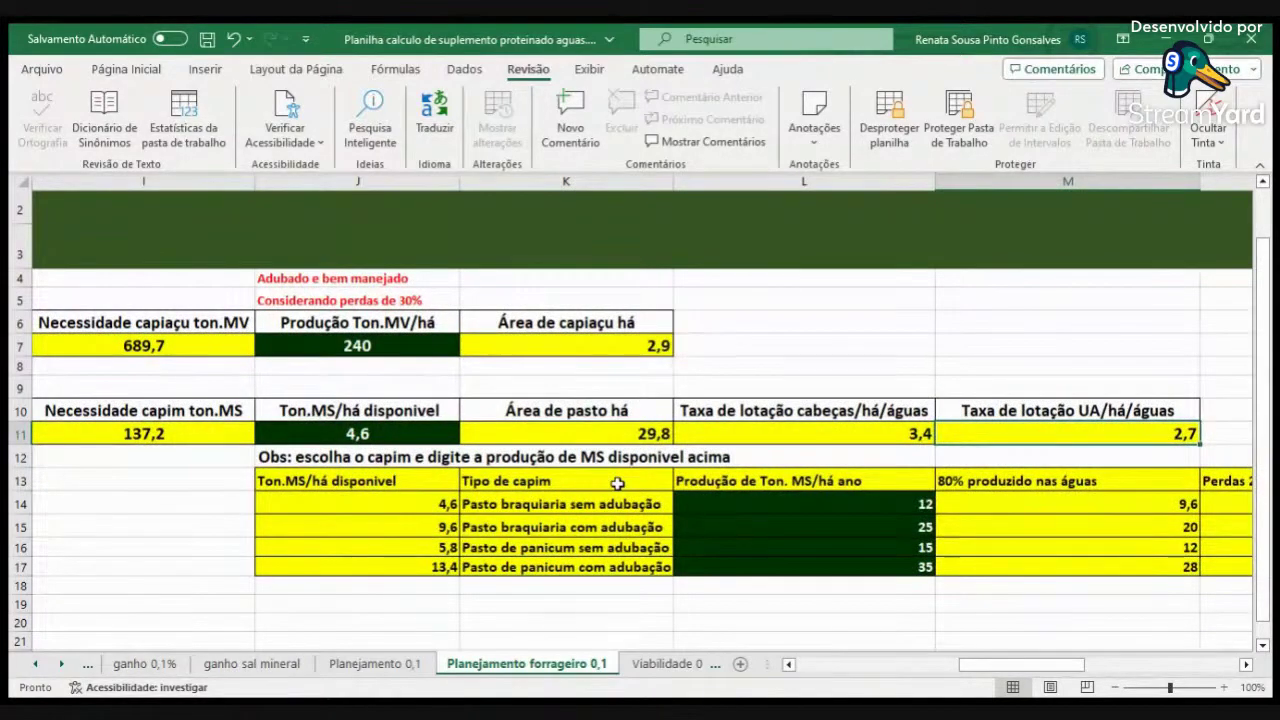
{"action": "key", "text": "Left"}
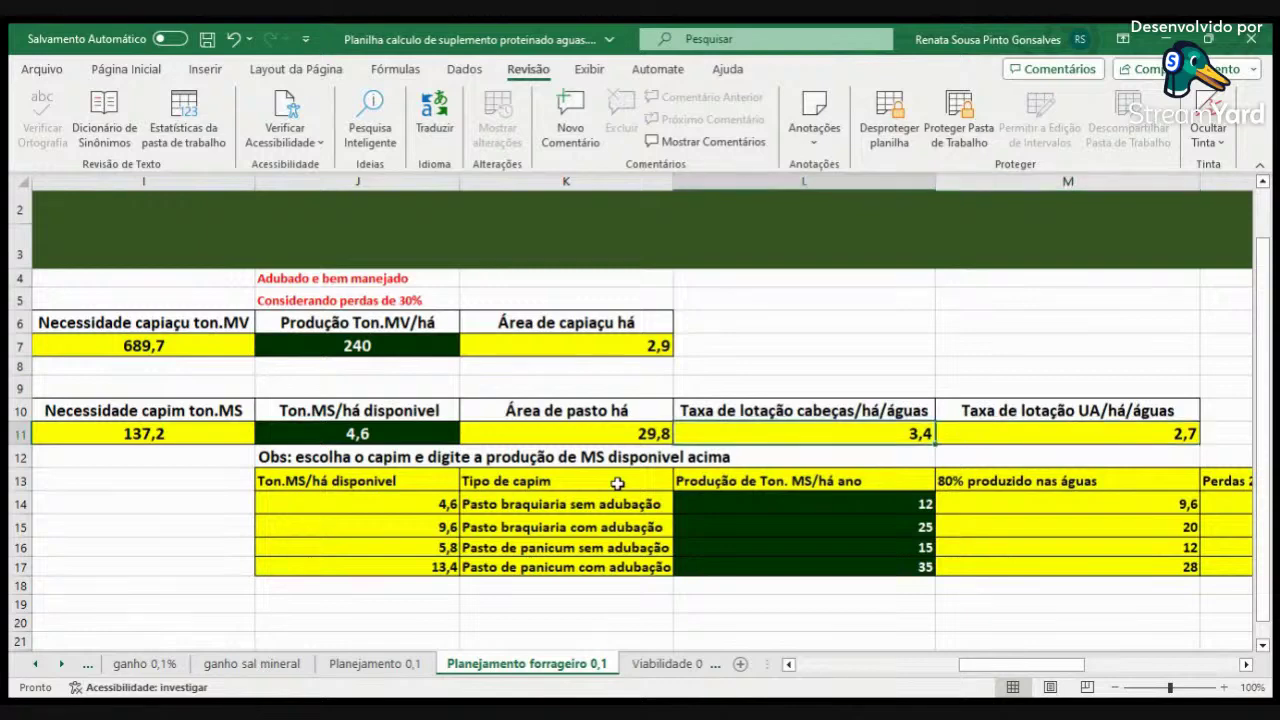
{"action": "key", "text": "Right"}
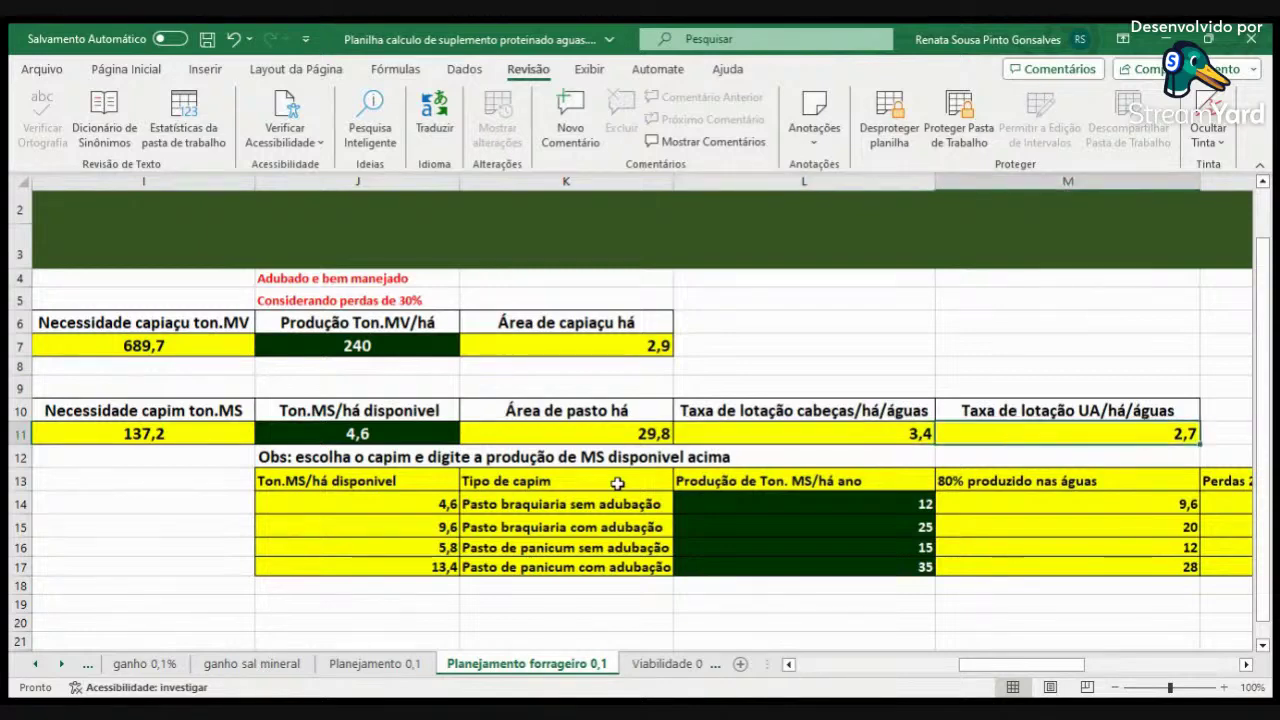
{"action": "key", "text": "Left"}
{"action": "key", "text": "Left"}
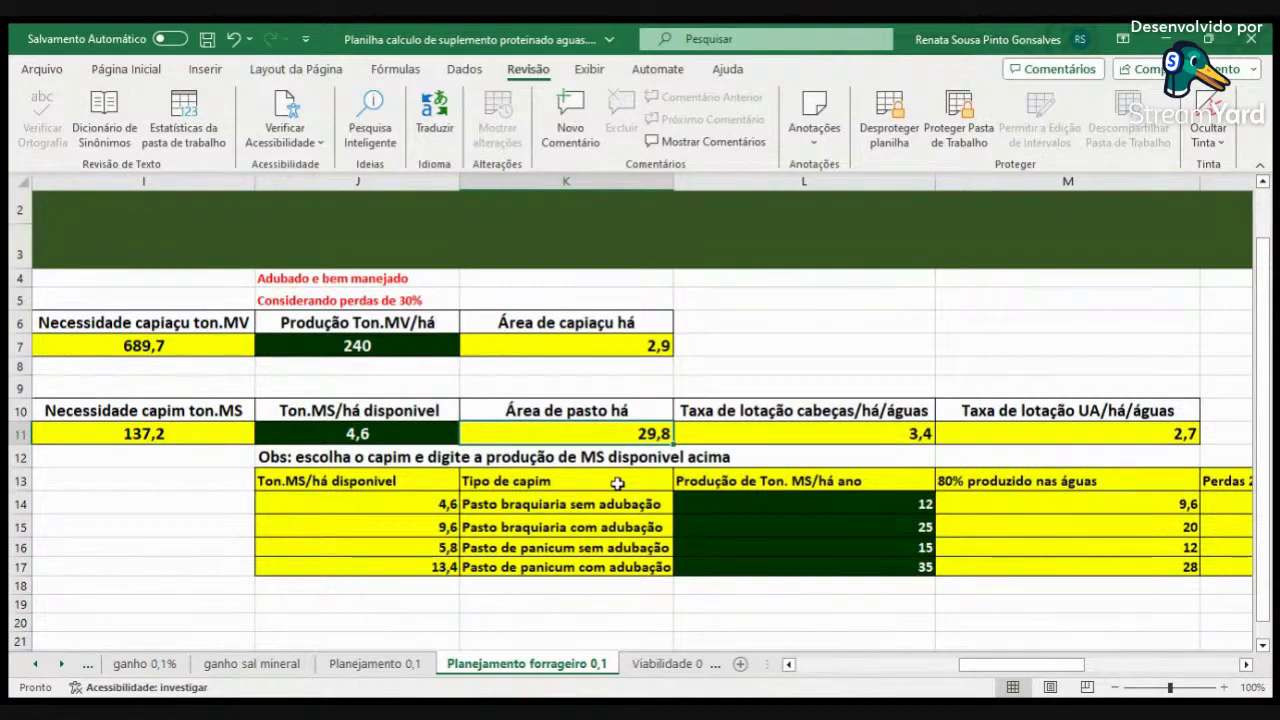
{"action": "left_click", "coordinate": [620, 350]}
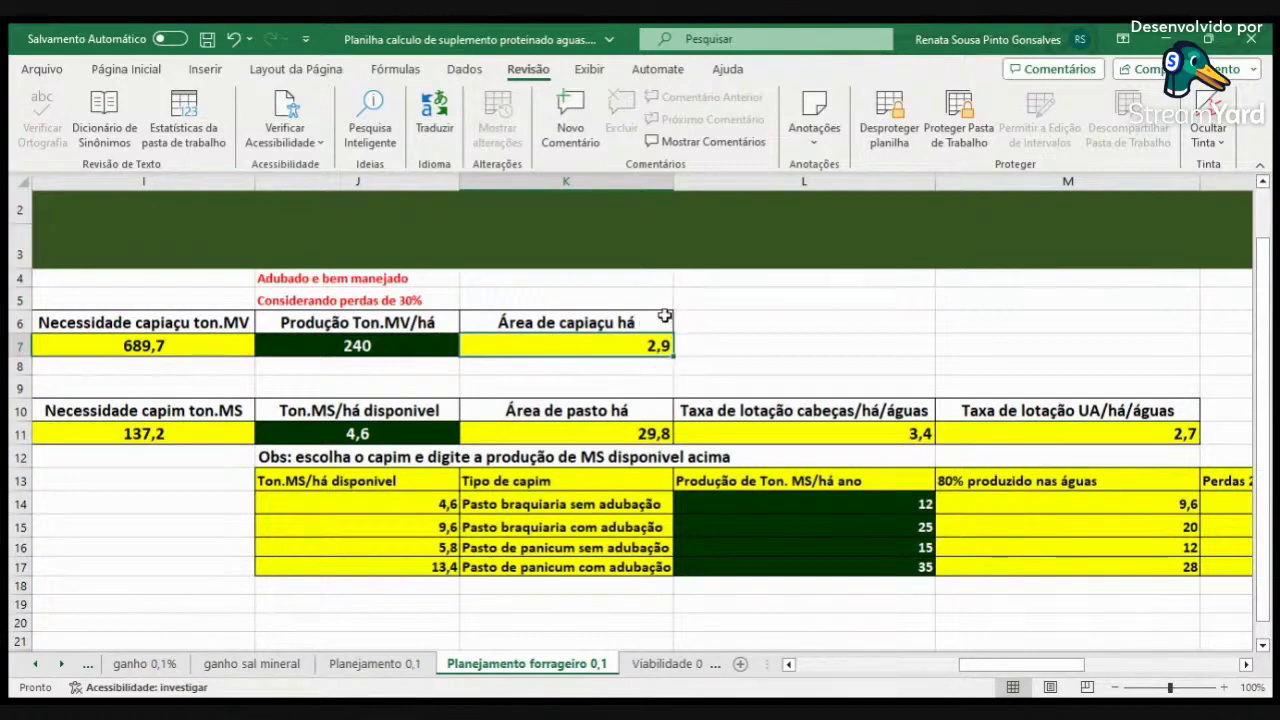
Enter 9,6 as the available Ton.MS/há in J11 to simulate fertilized braquiaria pasture.
{"action": "left_click", "coordinate": [615, 433]}
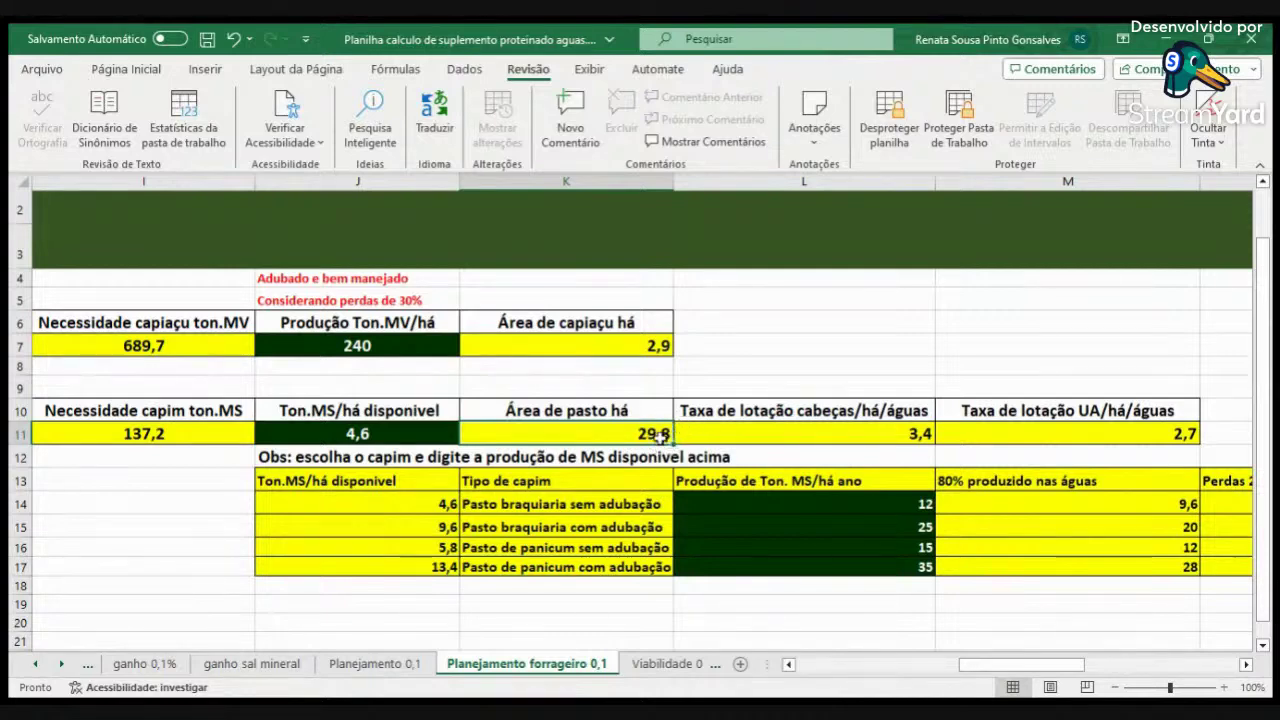
{"action": "left_click", "coordinate": [439, 441]}
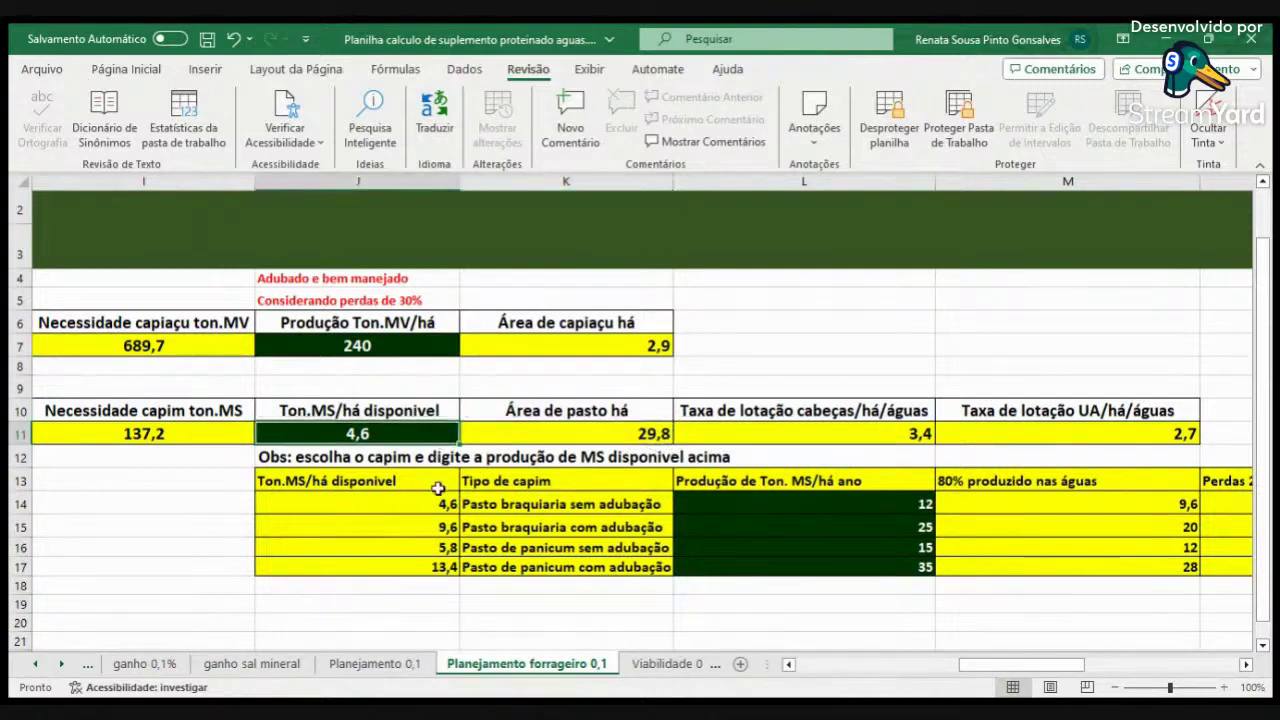
{"action": "type", "text": "9"}
{"action": "key", "text": "Return"}
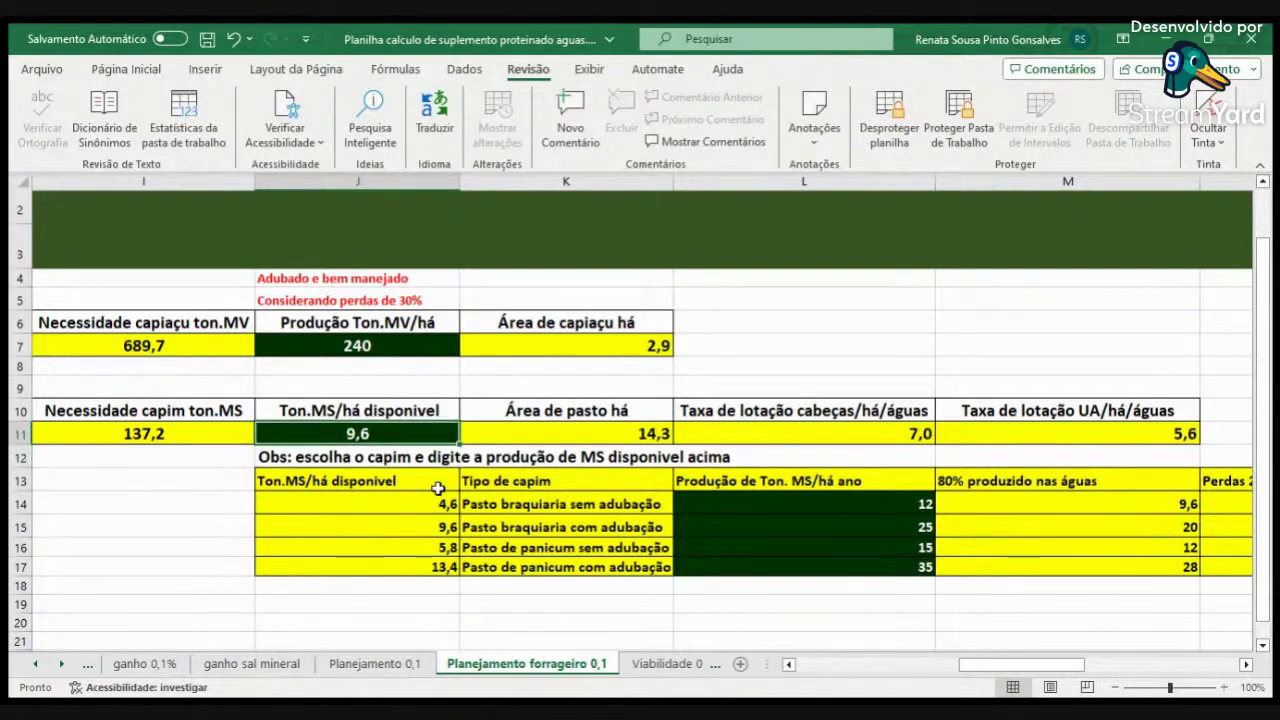
Enter 13,4 as the available Ton.MS/há in J11 to simulate fertilized panicum pasture.
{"action": "left_click", "coordinate": [438, 488]}
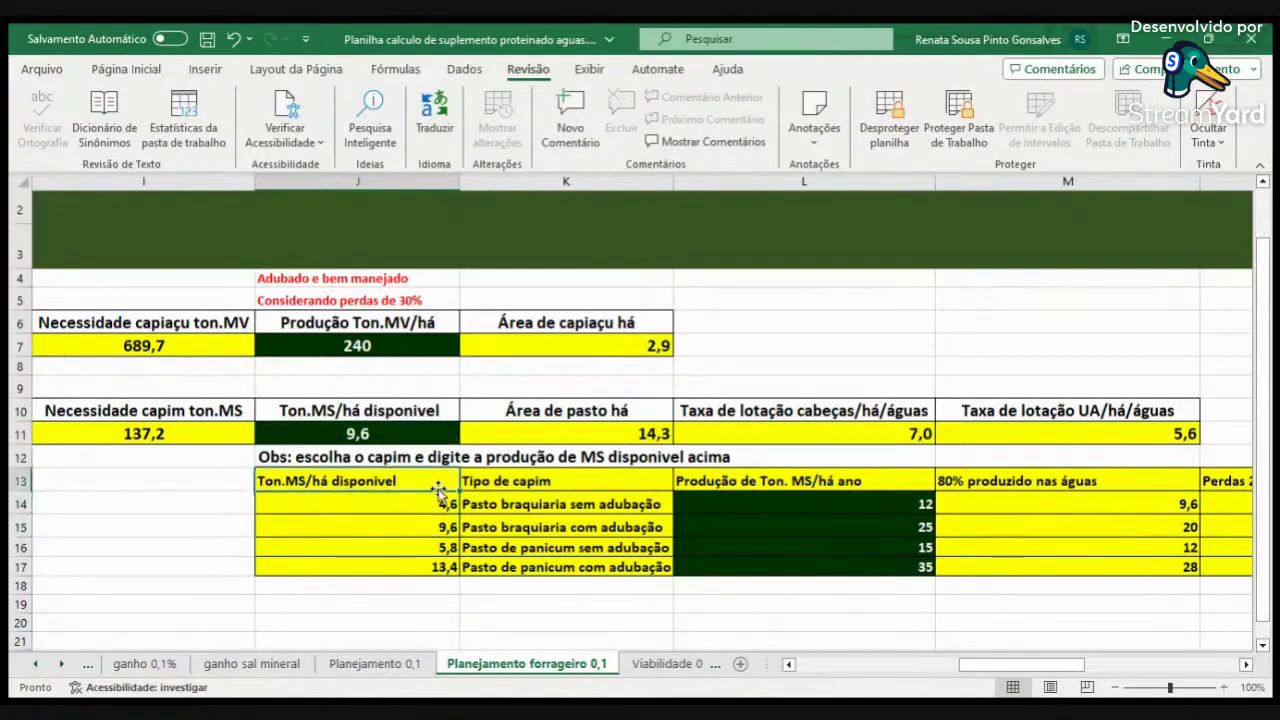
{"action": "key", "text": "Up"}
{"action": "key", "text": "Up"}
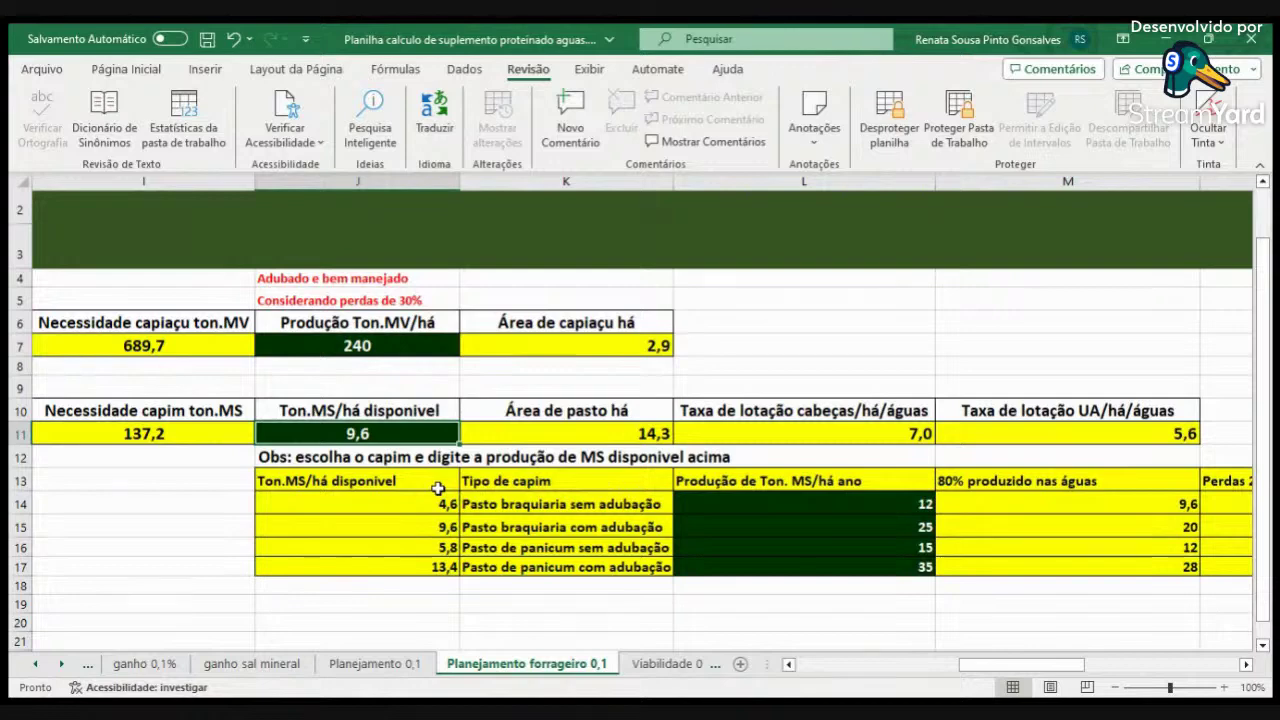
{"action": "type", "text": "13,4"}
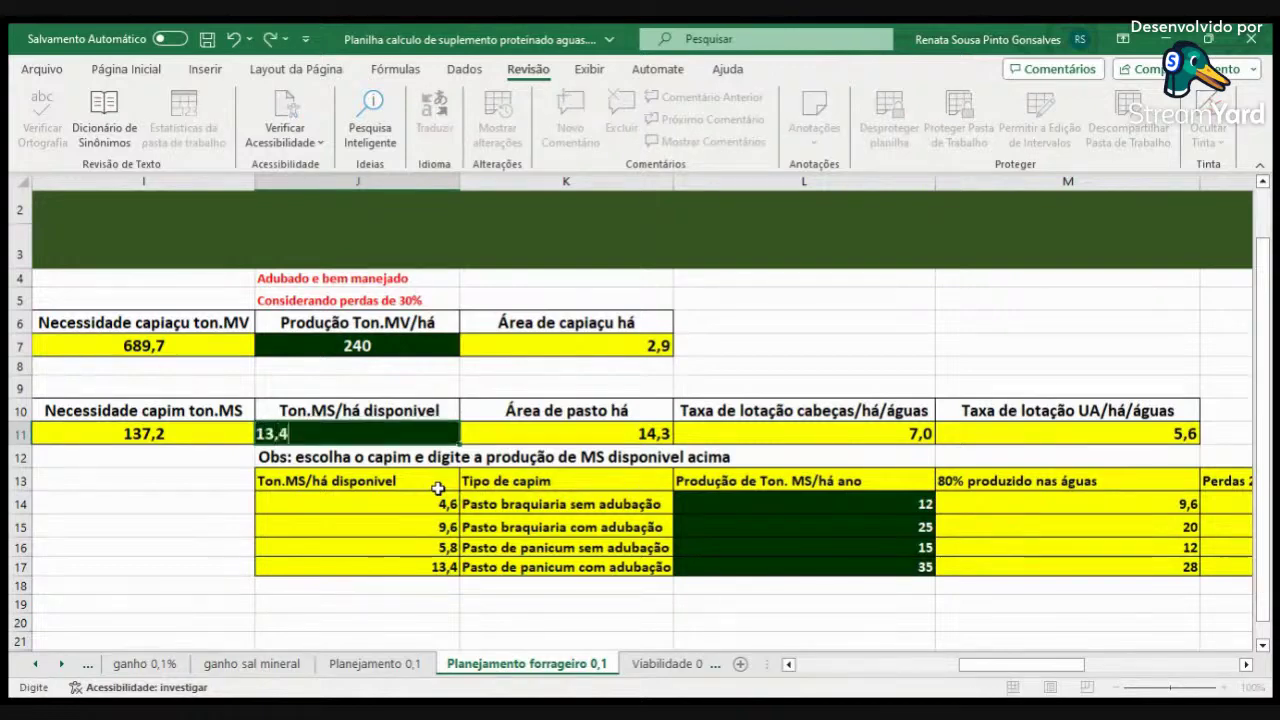
{"action": "key", "text": "Return"}
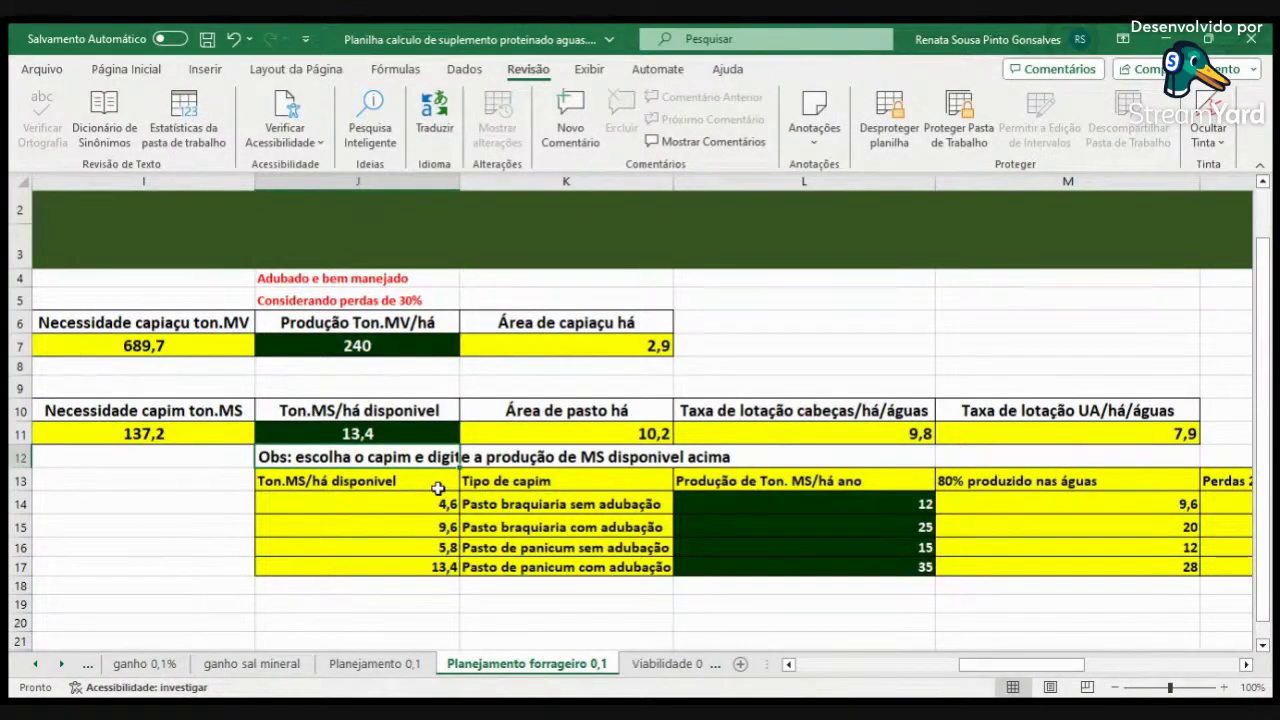
Restore the available Ton.MS/há in J11 to 4,6 for unfertilized braquiaria pasture.
{"action": "key", "text": "Up"}
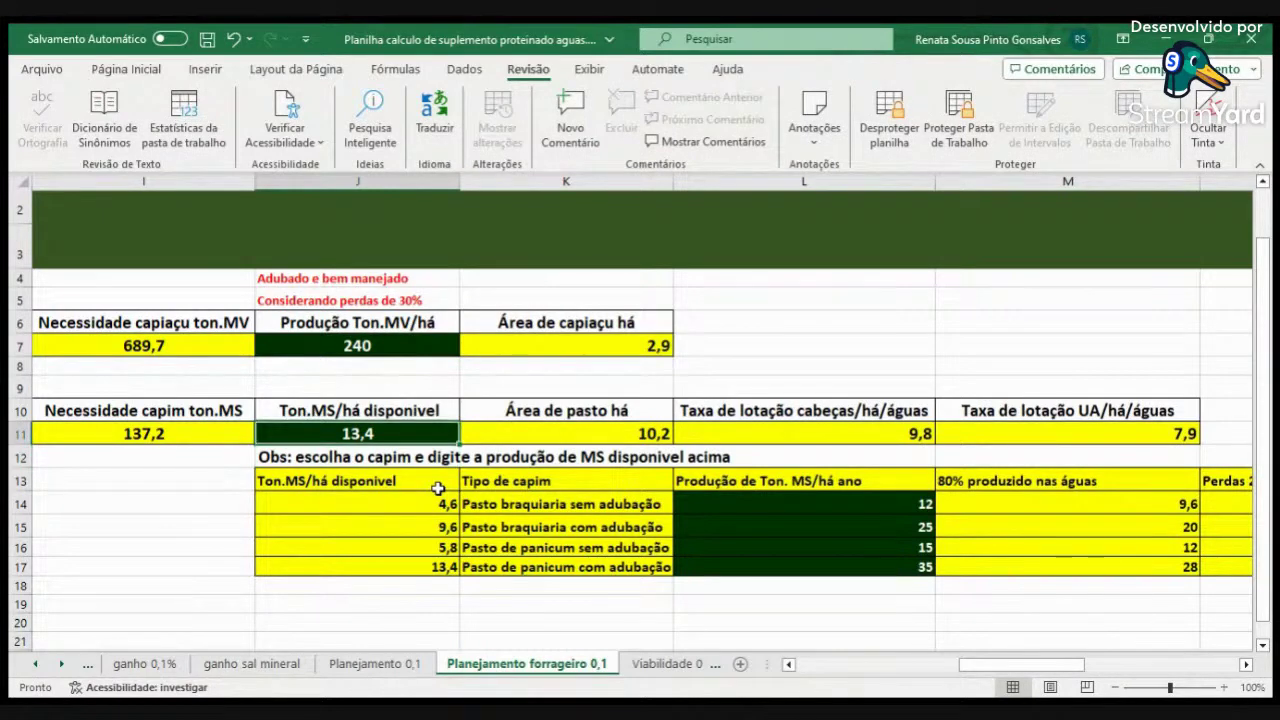
{"action": "type", "text": "4,6"}
{"action": "key", "text": "Return"}
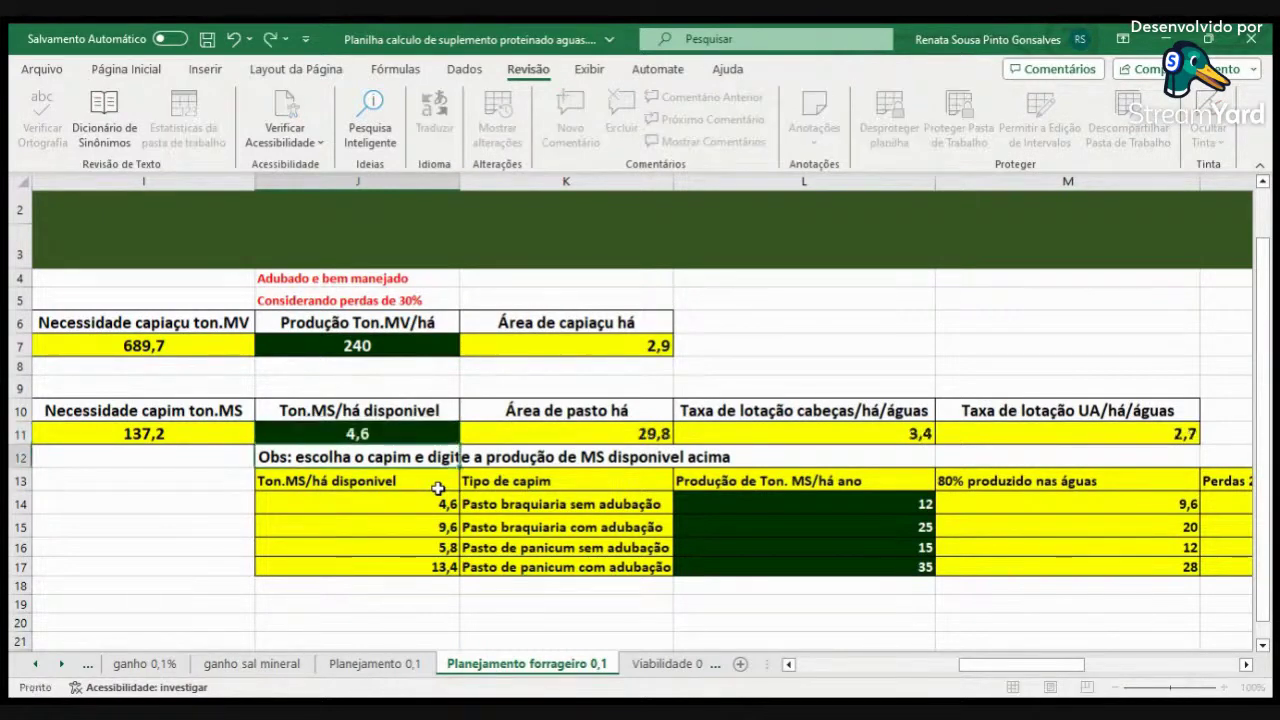
Set the paddock rest period to 28 and the occupation period to 7, and check the number of paddocks.
{"action": "left_click", "coordinate": [788, 664]}
{"action": "left_click", "coordinate": [788, 664]}
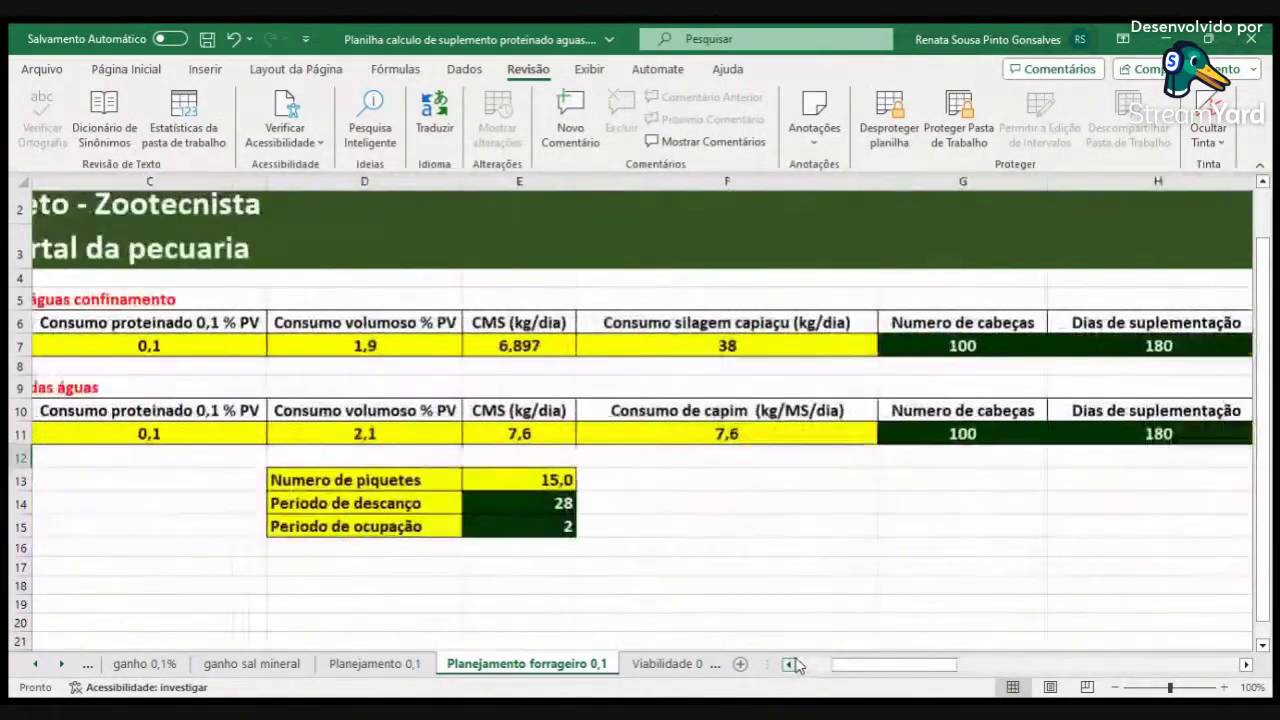
{"action": "left_click", "coordinate": [514, 502]}
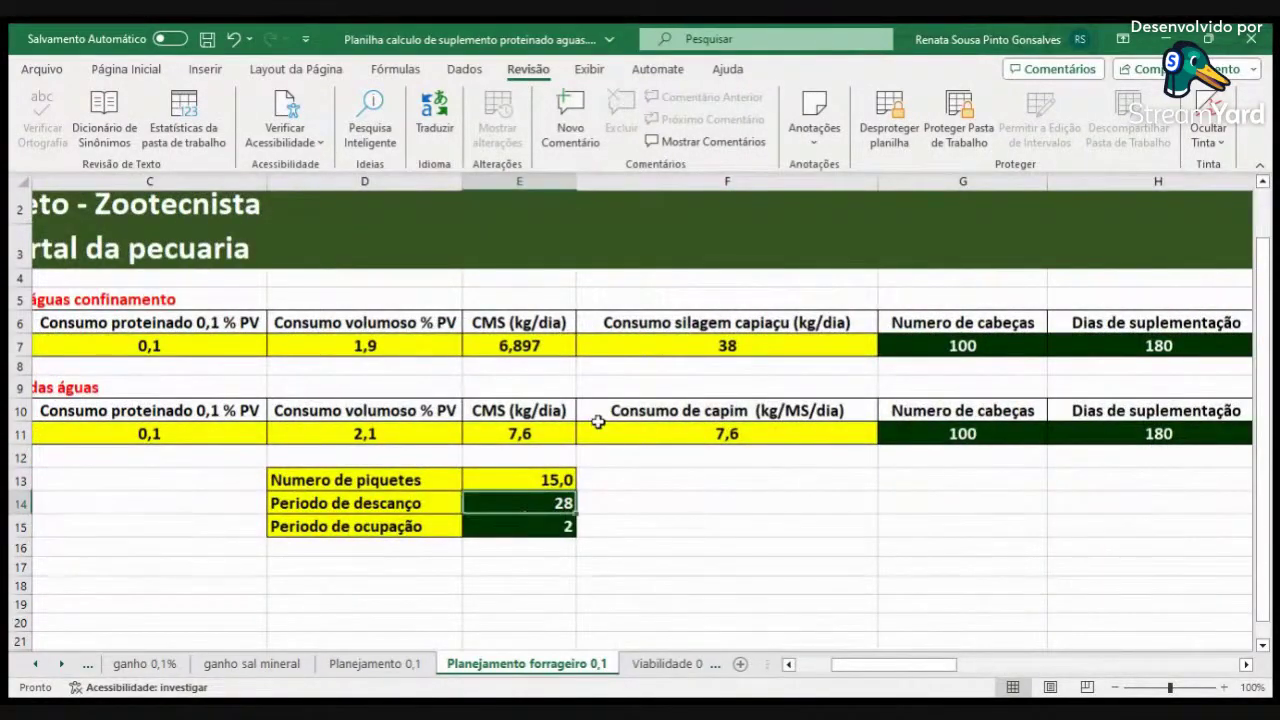
{"action": "type", "text": "28"}
{"action": "key", "text": "Return"}
{"action": "type", "text": "7"}
{"action": "key", "text": "ctrl+Return"}
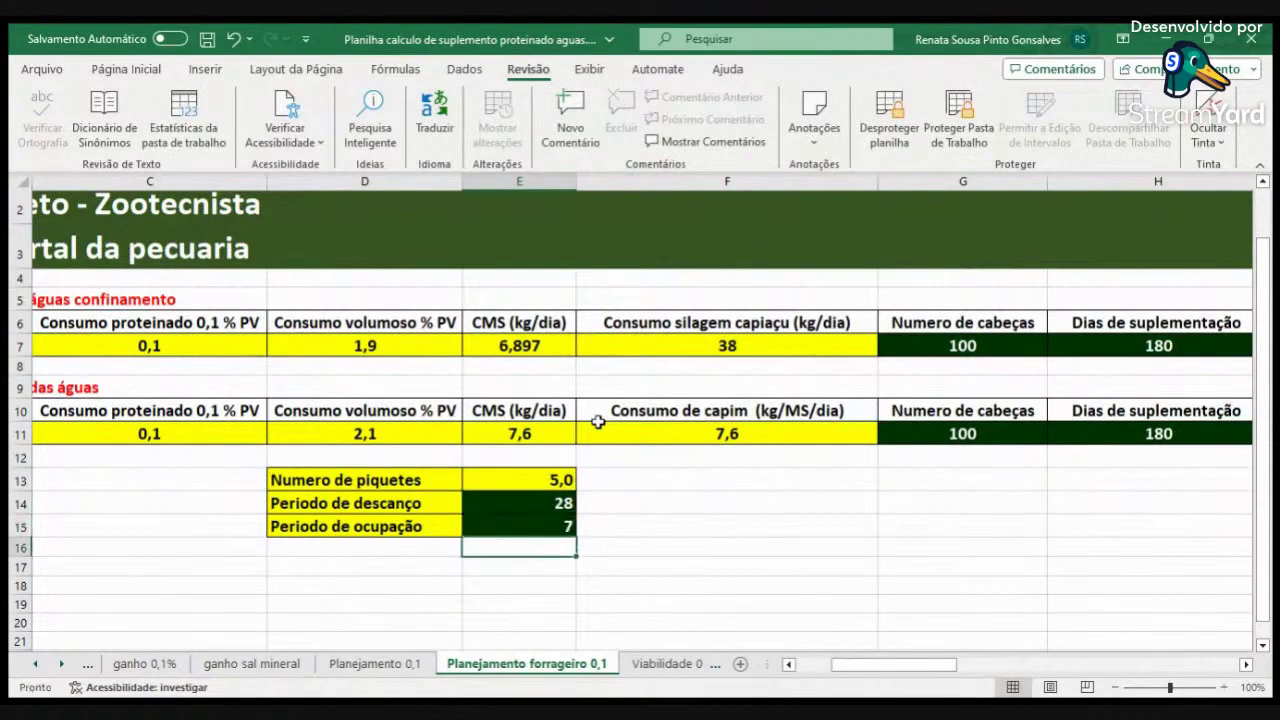
{"action": "key", "text": "Up"}
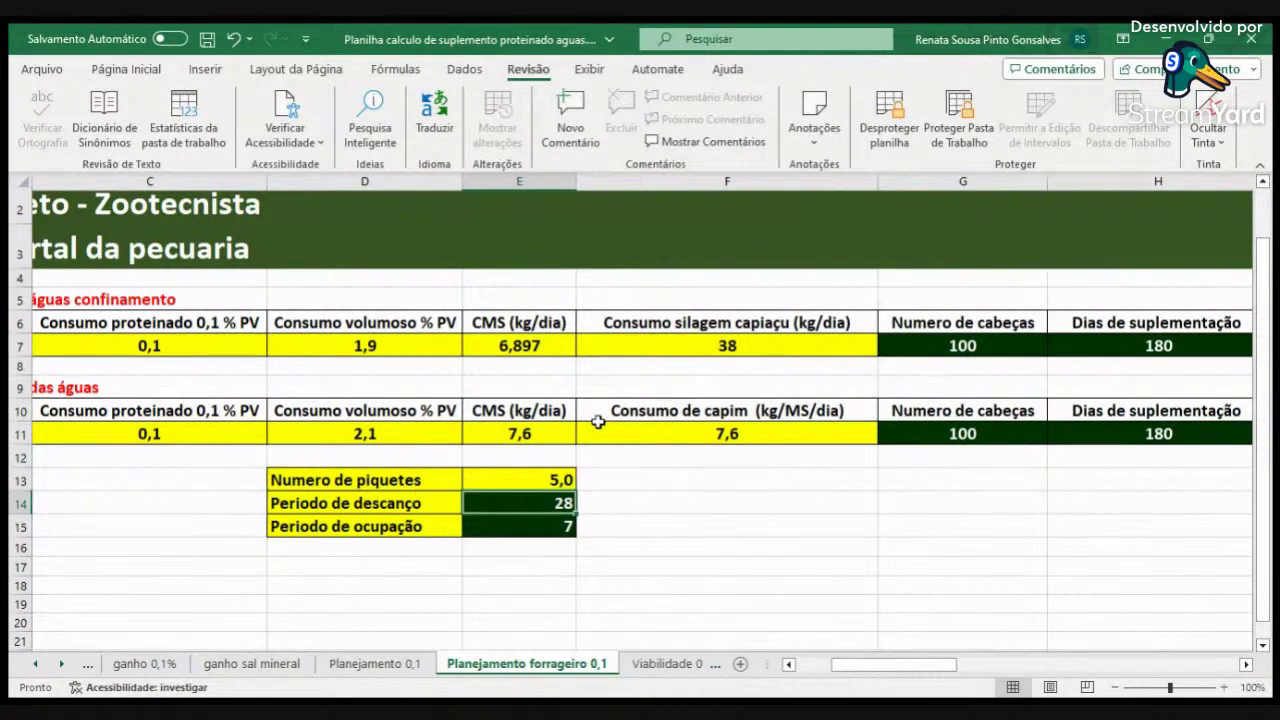
{"action": "key", "text": "Down"}
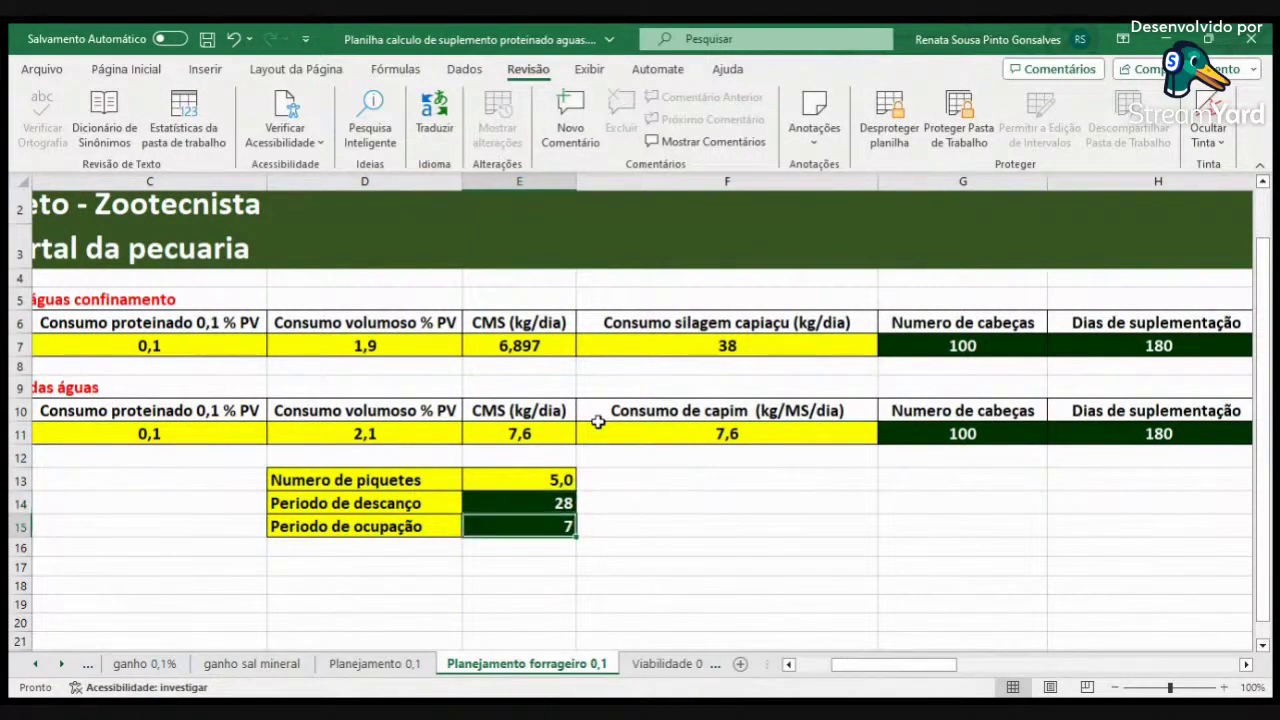
{"action": "key", "text": "Up"}
{"action": "key", "text": "Up"}
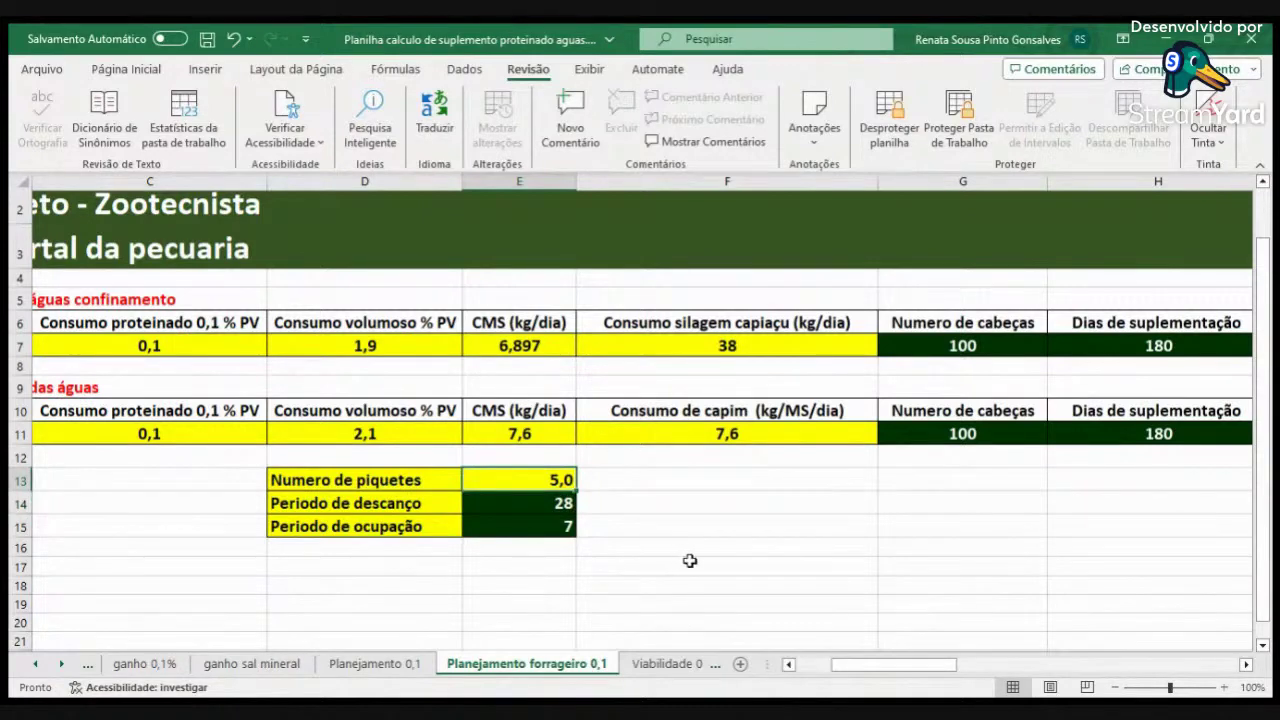
Go back to the Proteinado 0,1%PV sheet and look over its feed list with costs and composition.
{"action": "left_click", "coordinate": [810, 674]}
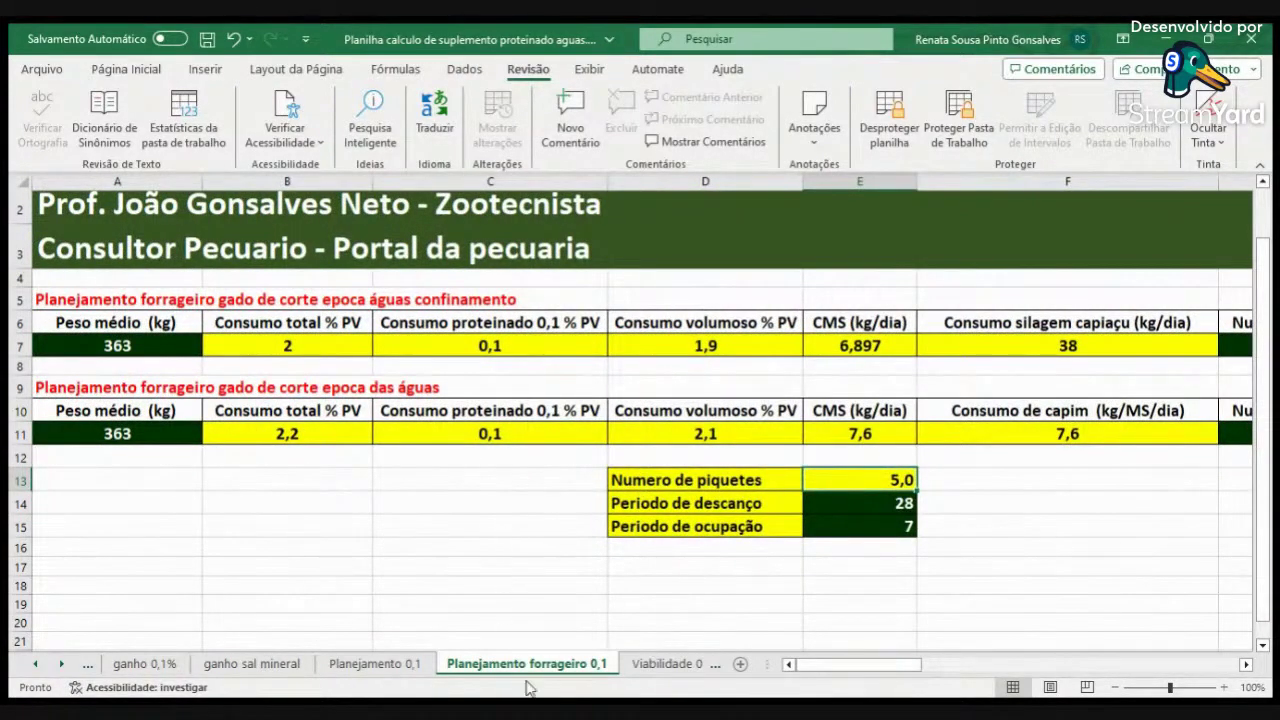
{"action": "left_click", "coordinate": [254, 664]}
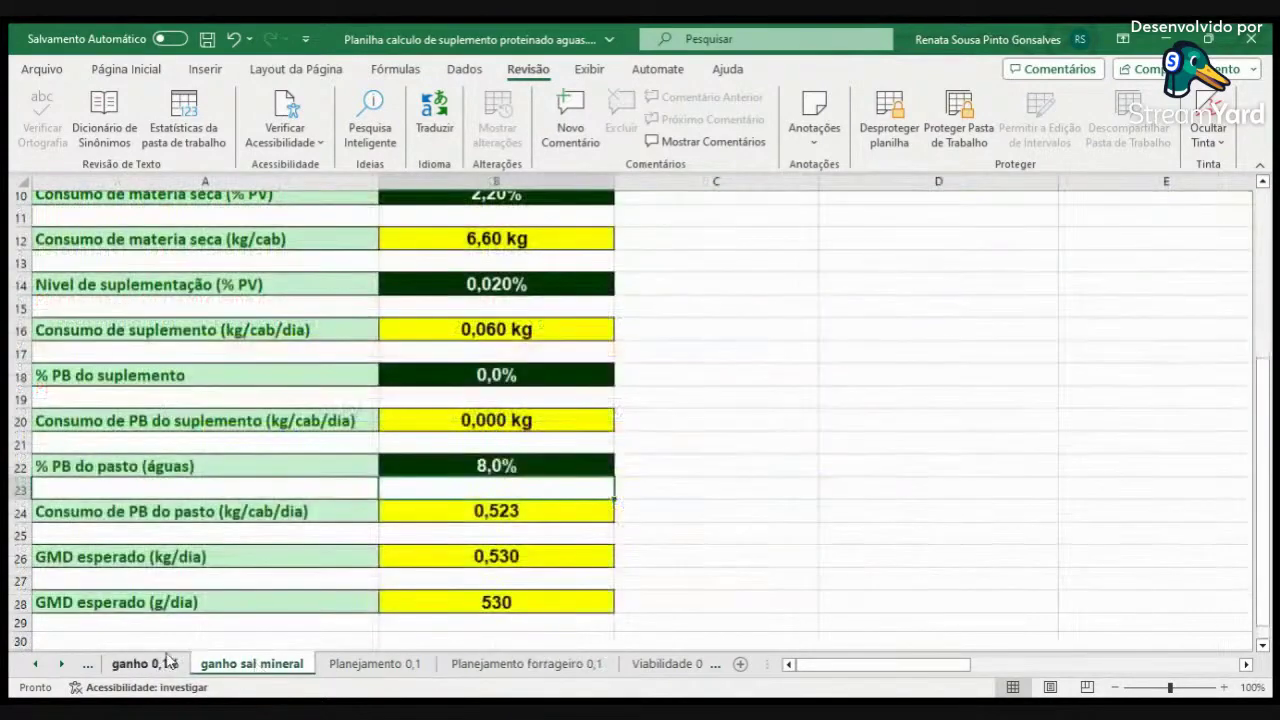
{"action": "left_click", "coordinate": [144, 664]}
{"action": "left_click", "coordinate": [37, 664]}
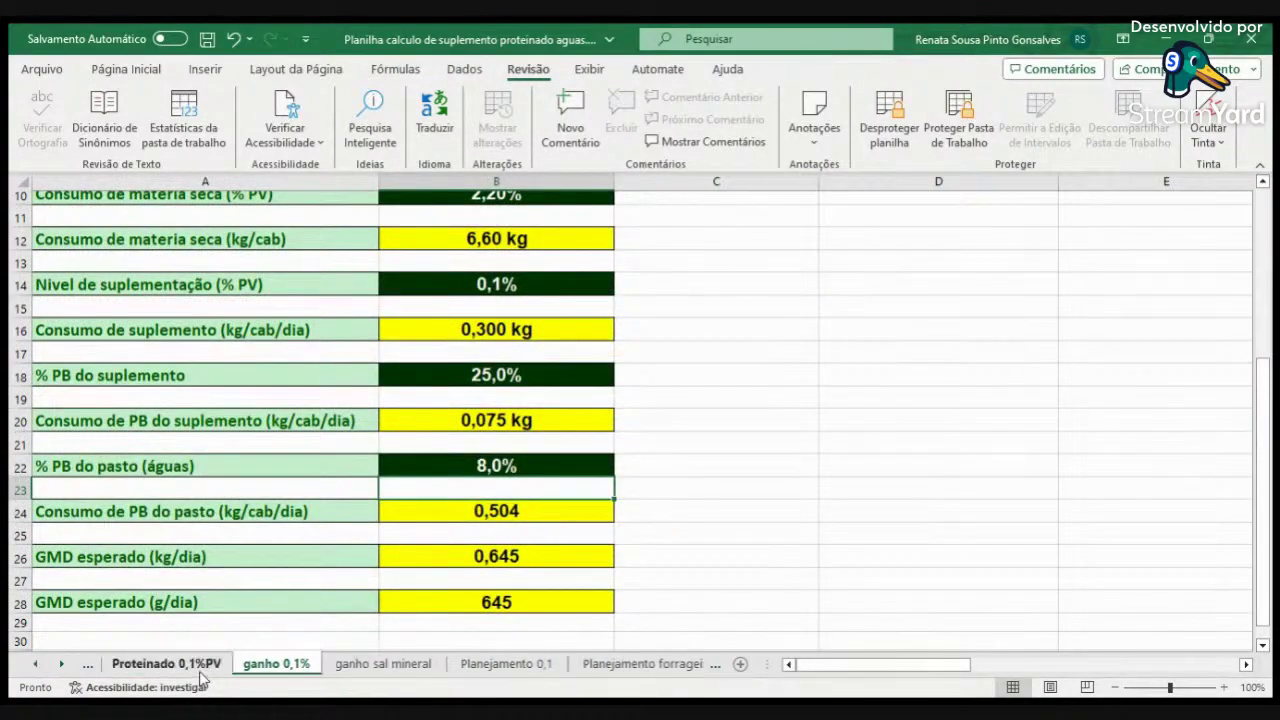
{"action": "left_click", "coordinate": [166, 664]}
{"action": "scroll", "coordinate": [381, 529], "scroll_direction": "up", "scroll_amount": 10}
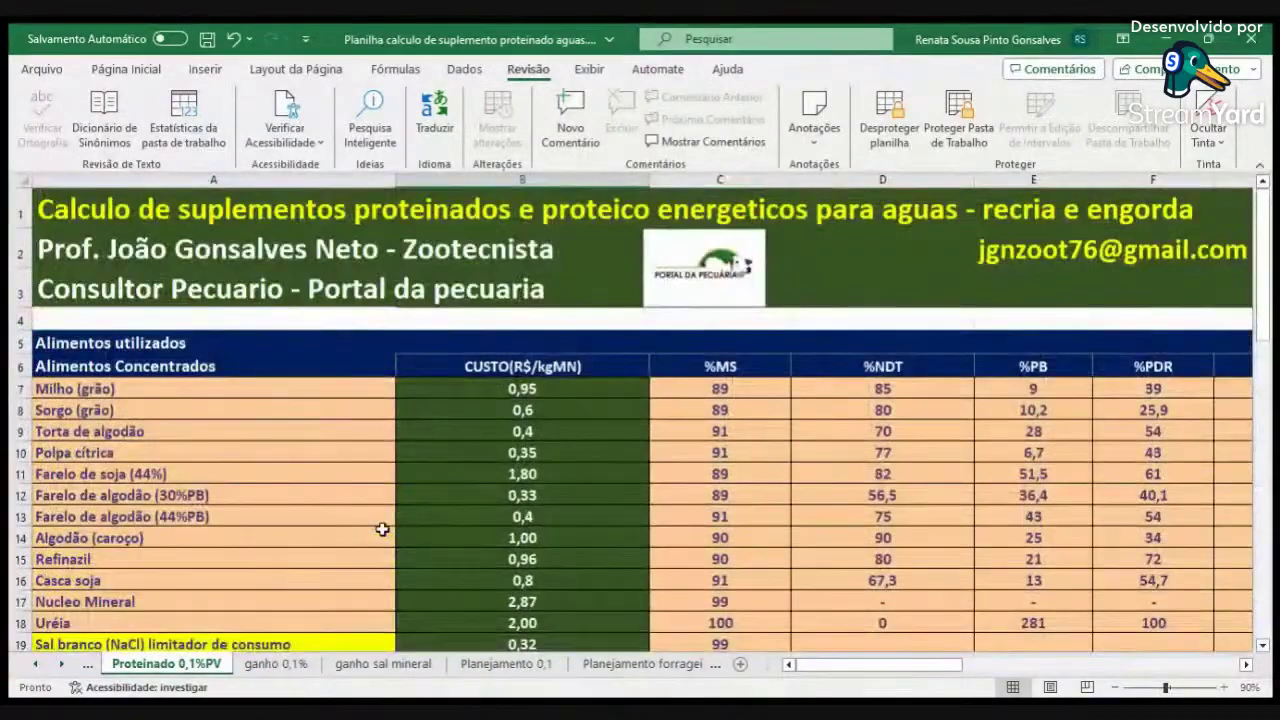
{"action": "scroll", "coordinate": [381, 529], "scroll_direction": "down", "scroll_amount": 4}
{"action": "scroll", "coordinate": [381, 539], "scroll_direction": "up", "scroll_amount": 4}
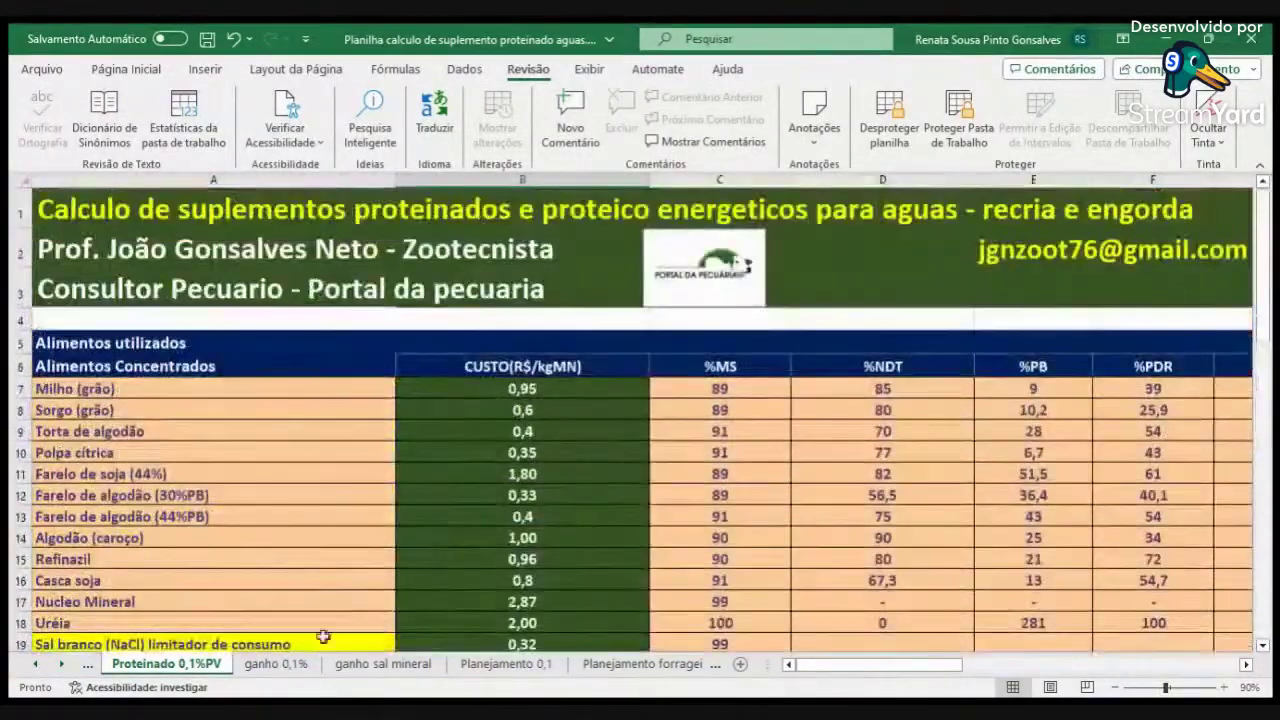
Review the ganho 0,1%, ganho sal mineral, Planejamento 0,1 and Planejamento forrageiro 0,1 sheets from their beginnings.
{"action": "left_click", "coordinate": [276, 664]}
{"action": "scroll", "coordinate": [416, 590], "scroll_direction": "up", "scroll_amount": 2}
{"action": "scroll", "coordinate": [416, 590], "scroll_direction": "up", "scroll_amount": 1}
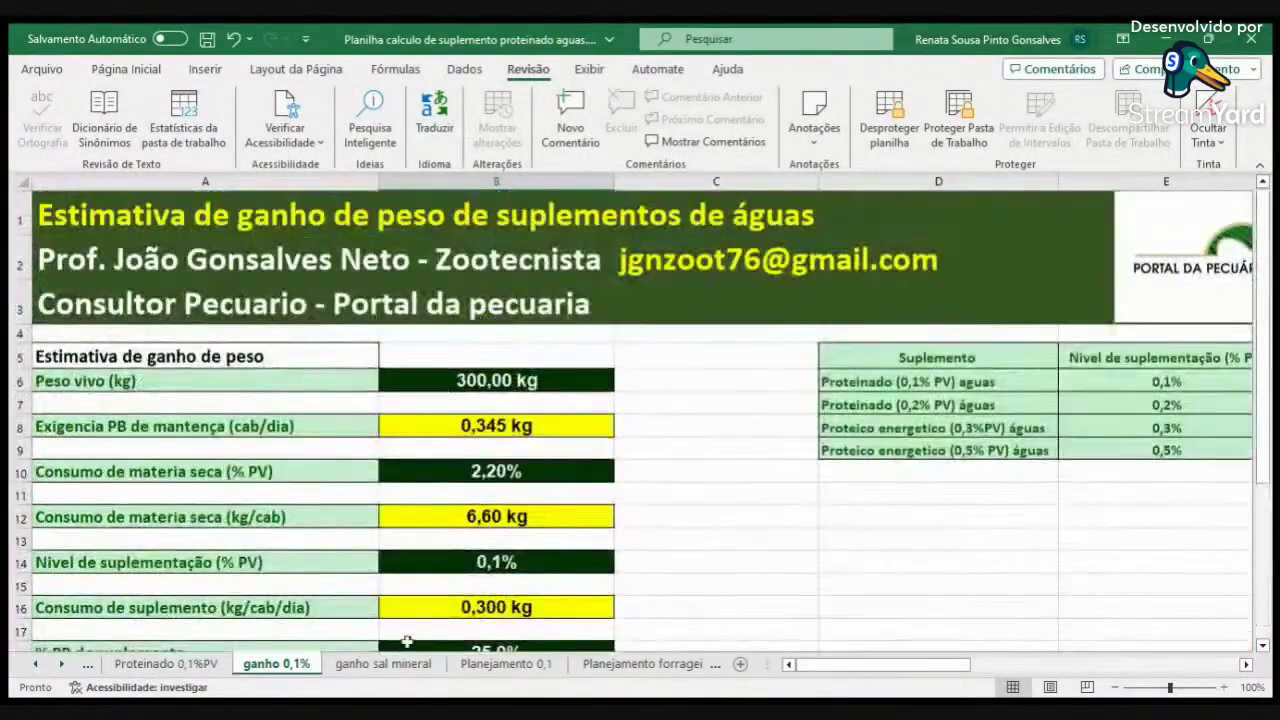
{"action": "left_click", "coordinate": [383, 664]}
{"action": "scroll", "coordinate": [416, 590], "scroll_direction": "up", "scroll_amount": 3}
{"action": "left_click", "coordinate": [463, 668]}
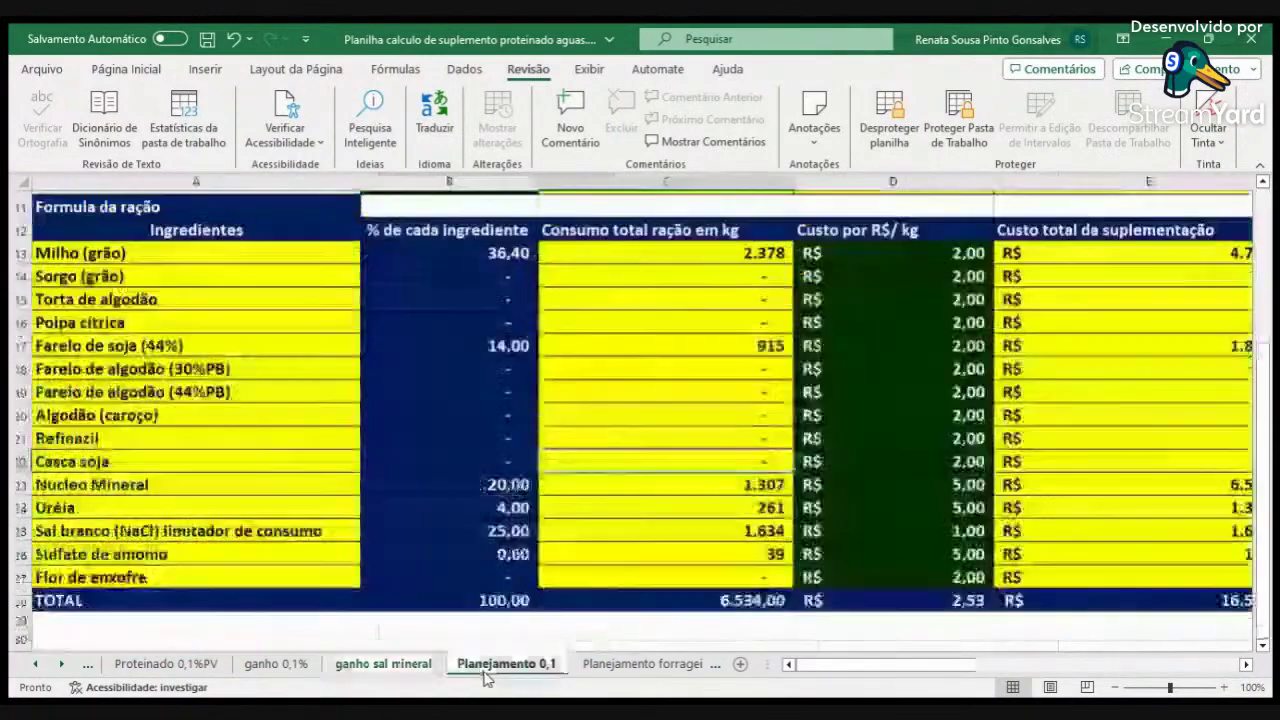
{"action": "scroll", "coordinate": [500, 475], "scroll_direction": "up", "scroll_amount": 4}
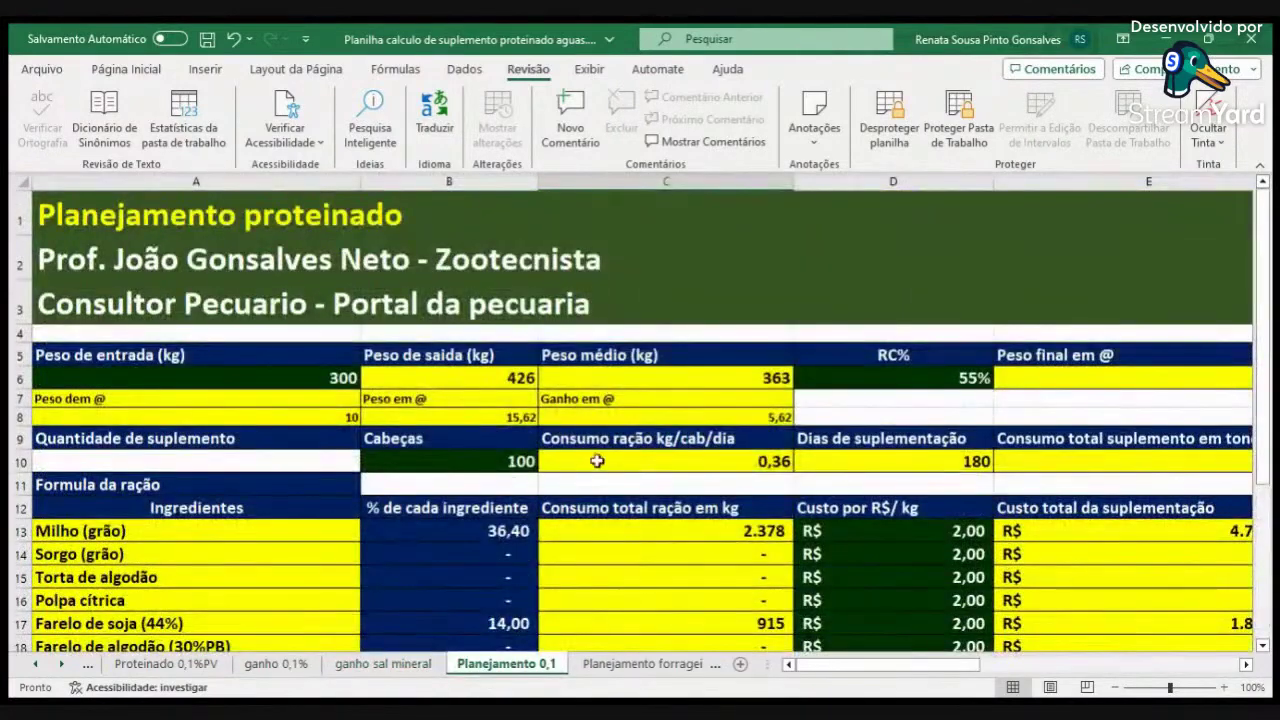
{"action": "left_click", "coordinate": [634, 666]}
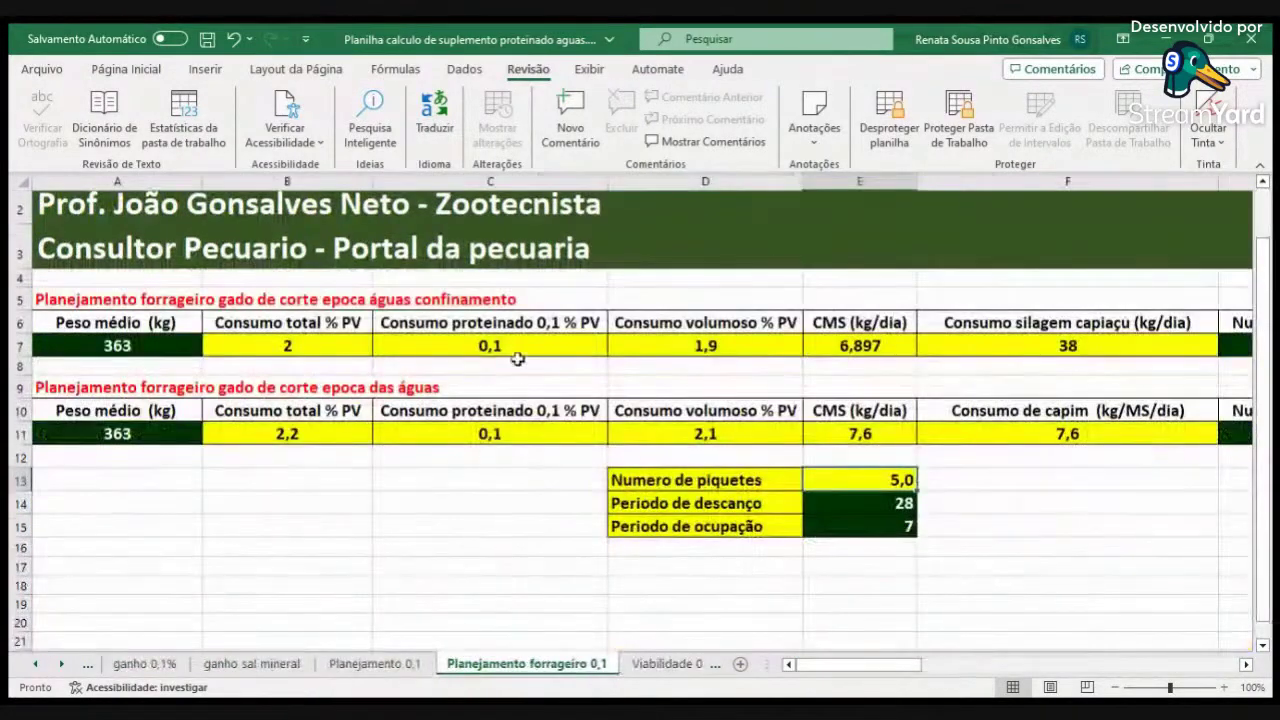
{"action": "scroll", "coordinate": [488, 620], "scroll_direction": "up", "scroll_amount": 1}
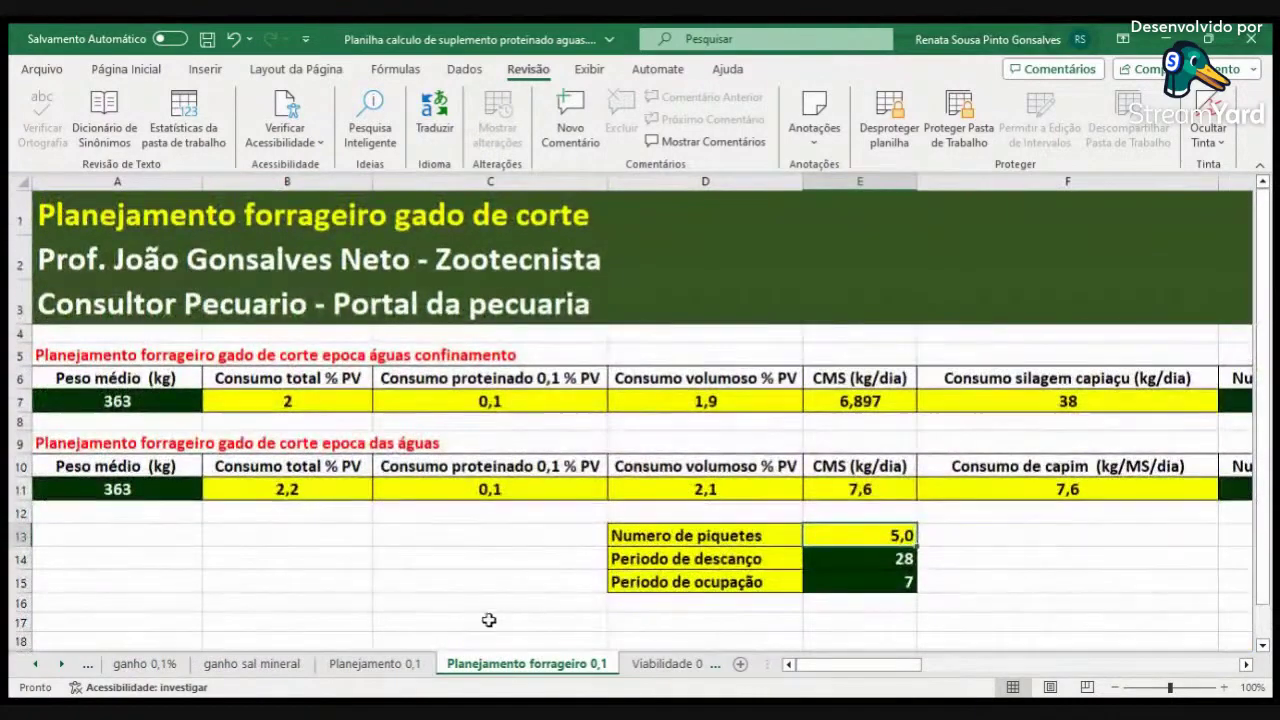
Open the Viabilidade 0,1% sheet and look over its zootechnical, cost and profitability tables.
{"action": "left_click", "coordinate": [665, 664]}
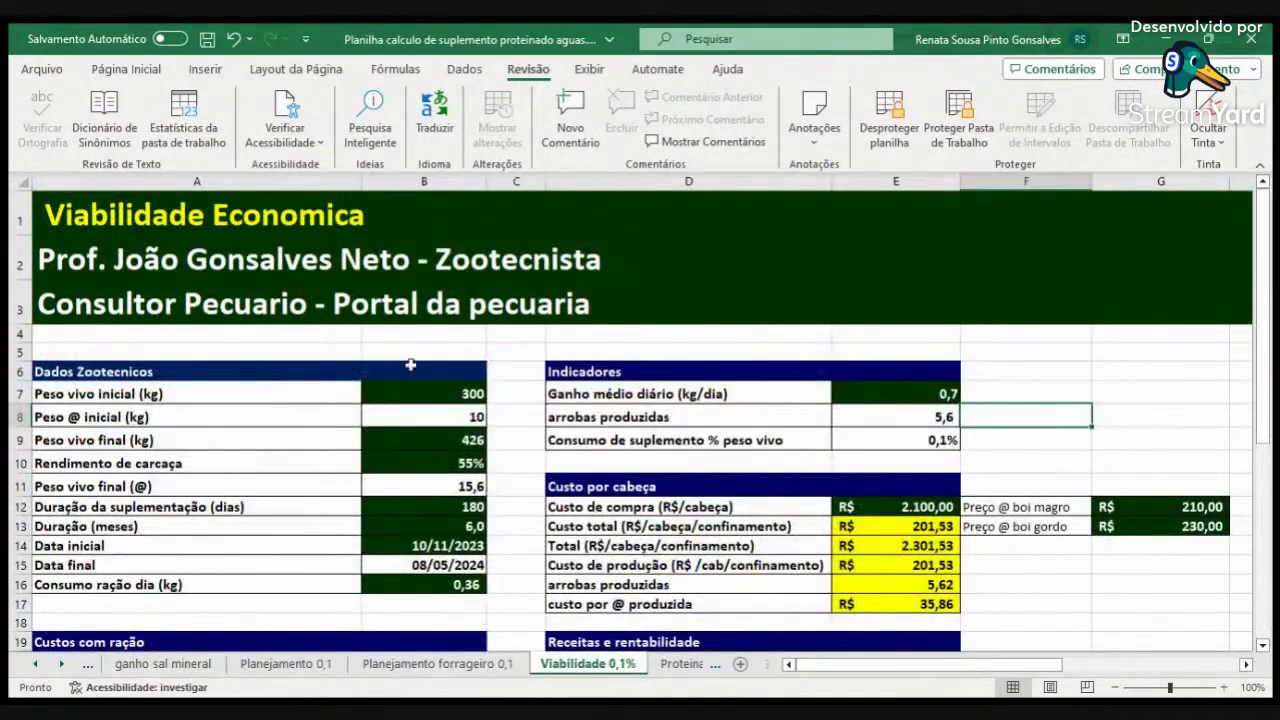
{"action": "scroll", "coordinate": [787, 522], "scroll_direction": "down", "scroll_amount": 2}
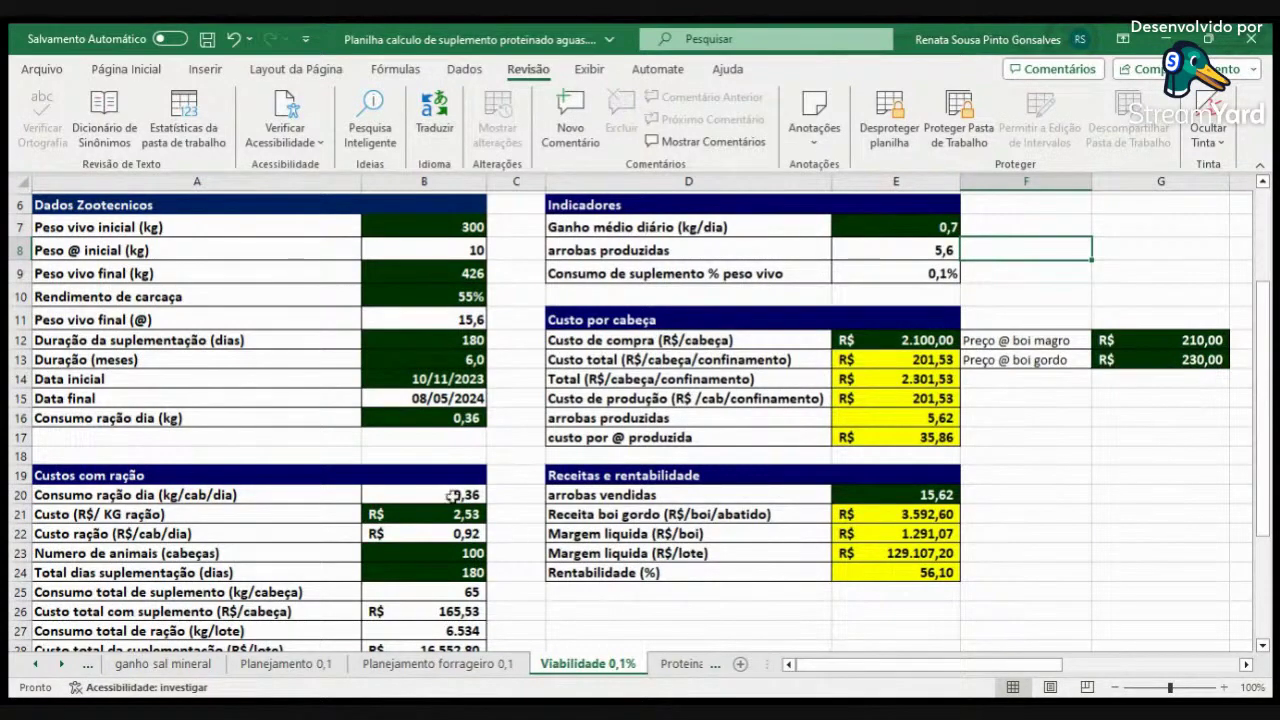
{"action": "scroll", "coordinate": [464, 491], "scroll_direction": "up", "scroll_amount": 3}
{"action": "scroll", "coordinate": [464, 491], "scroll_direction": "down", "scroll_amount": 1}
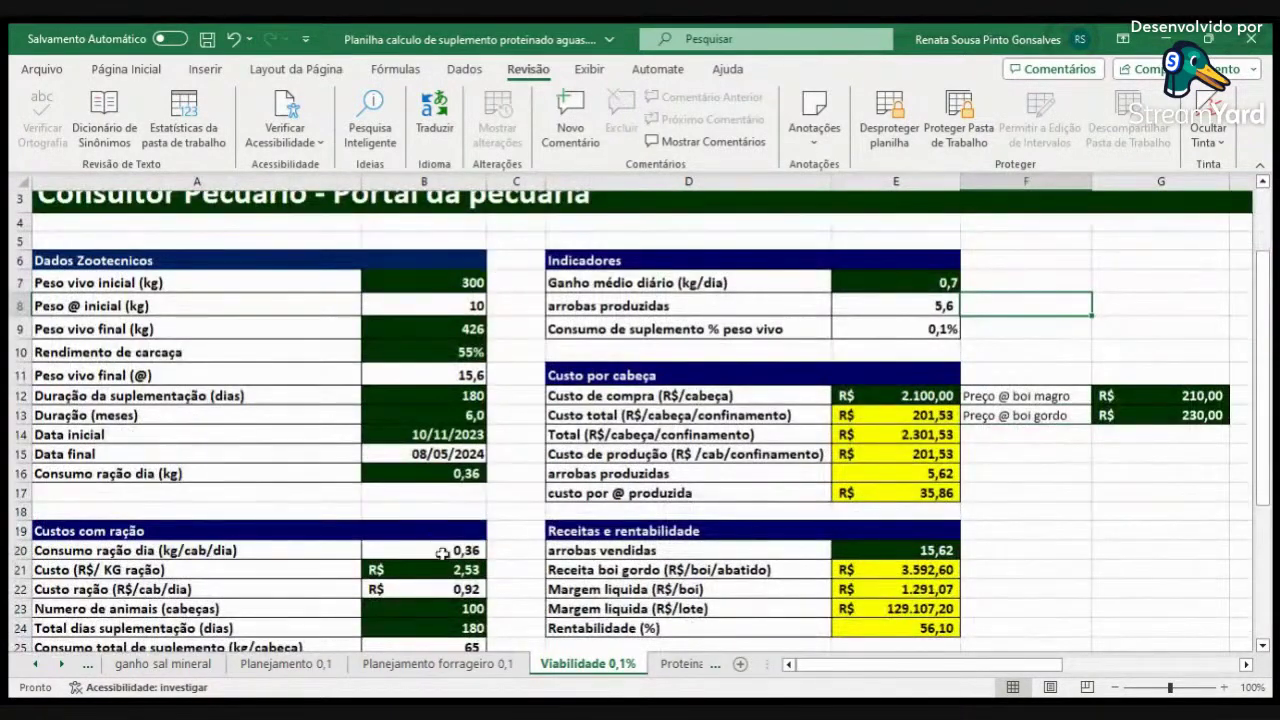
Examine the zootechnical data: initial weights, carcass yield, final weight in arrobas, supplementation duration, and start and end dates.
{"action": "left_click", "coordinate": [460, 284]}
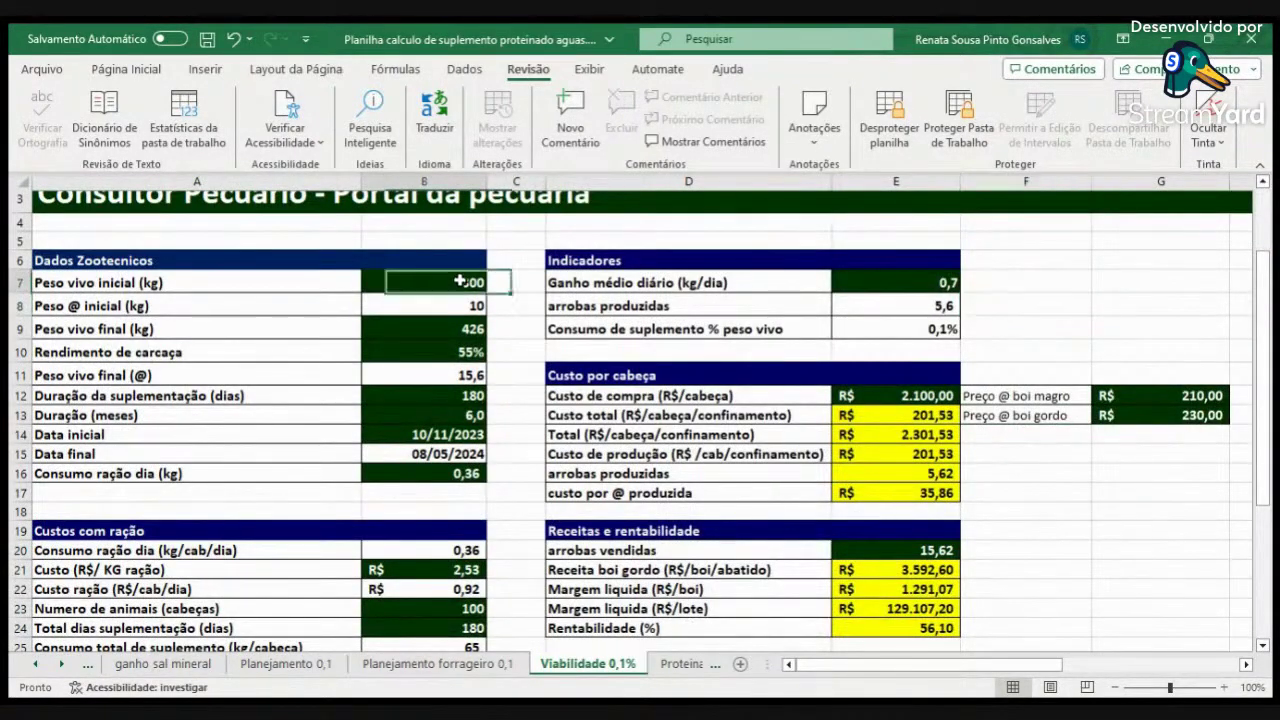
{"action": "left_click", "coordinate": [450, 303]}
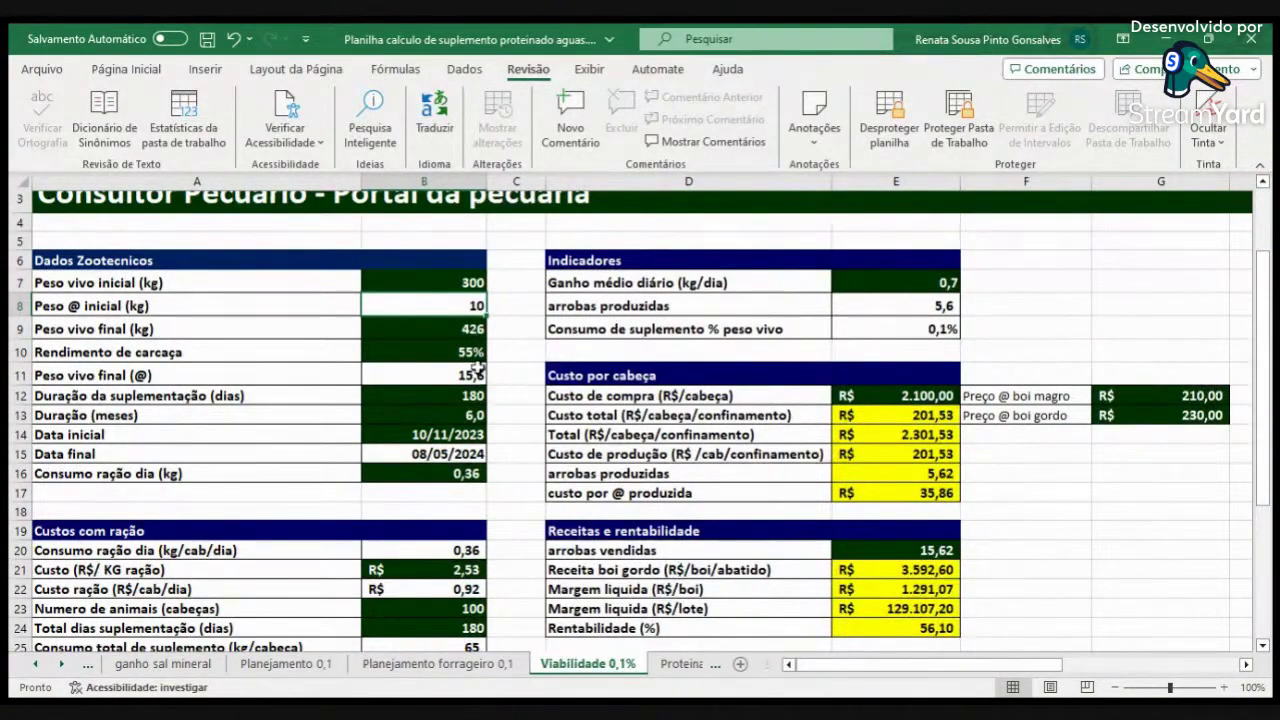
{"action": "left_click", "coordinate": [462, 350]}
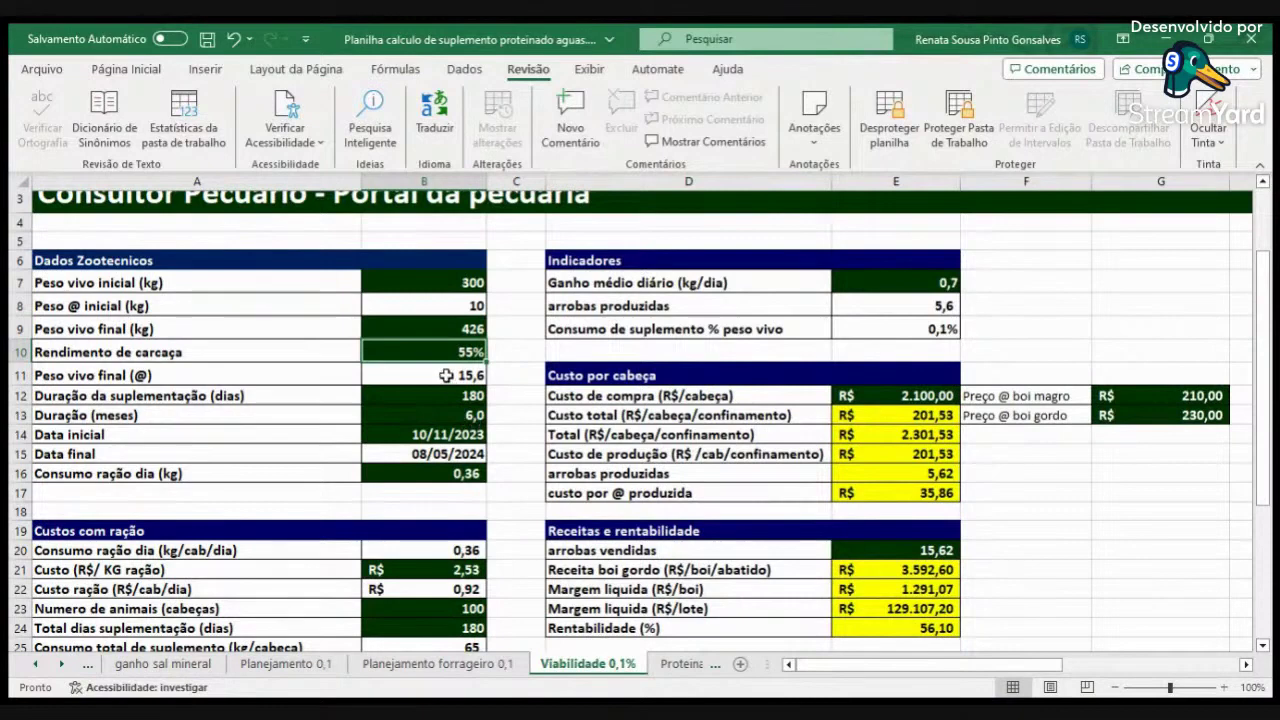
{"action": "left_click", "coordinate": [446, 375]}
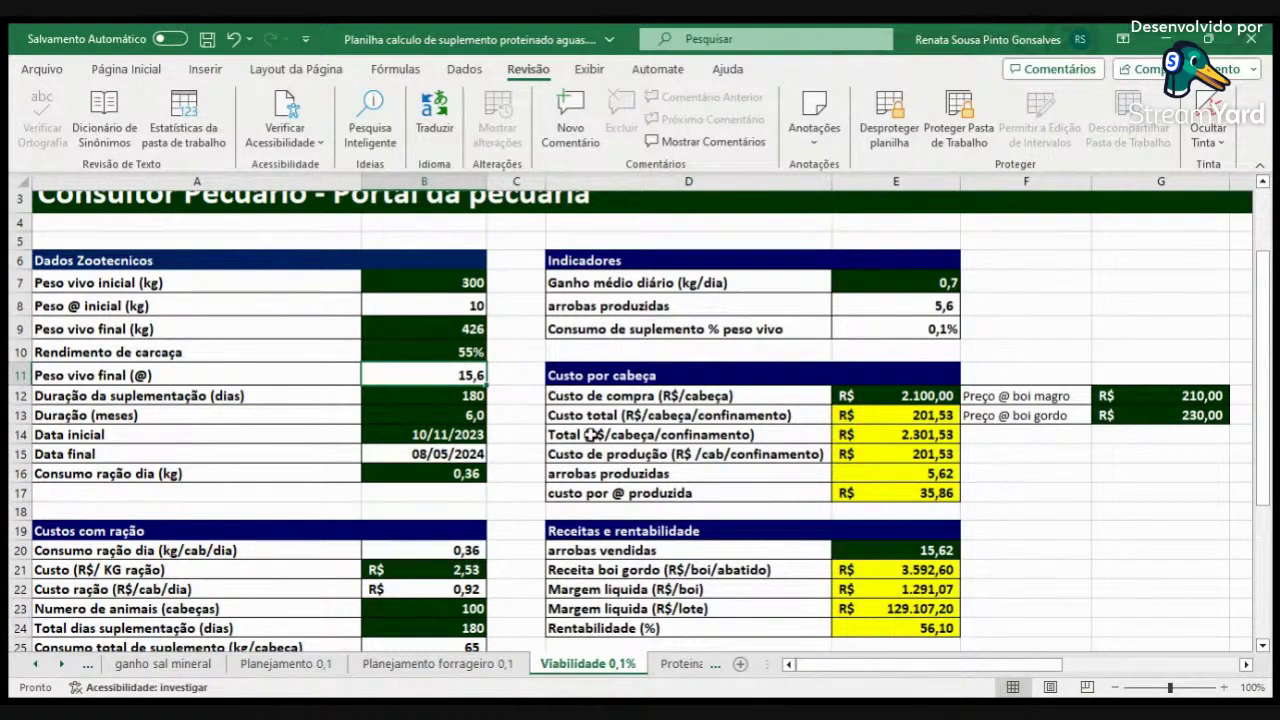
{"action": "left_click", "coordinate": [456, 393]}
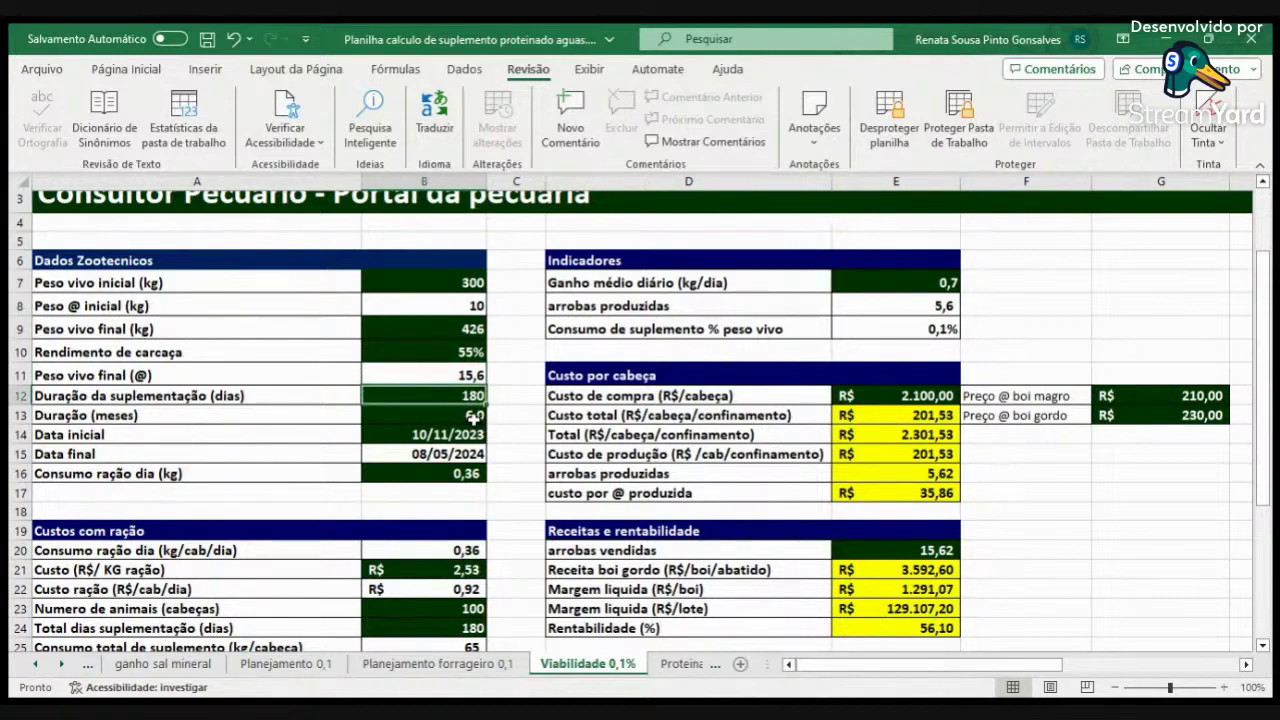
{"action": "left_click", "coordinate": [473, 419]}
{"action": "left_click", "coordinate": [455, 434]}
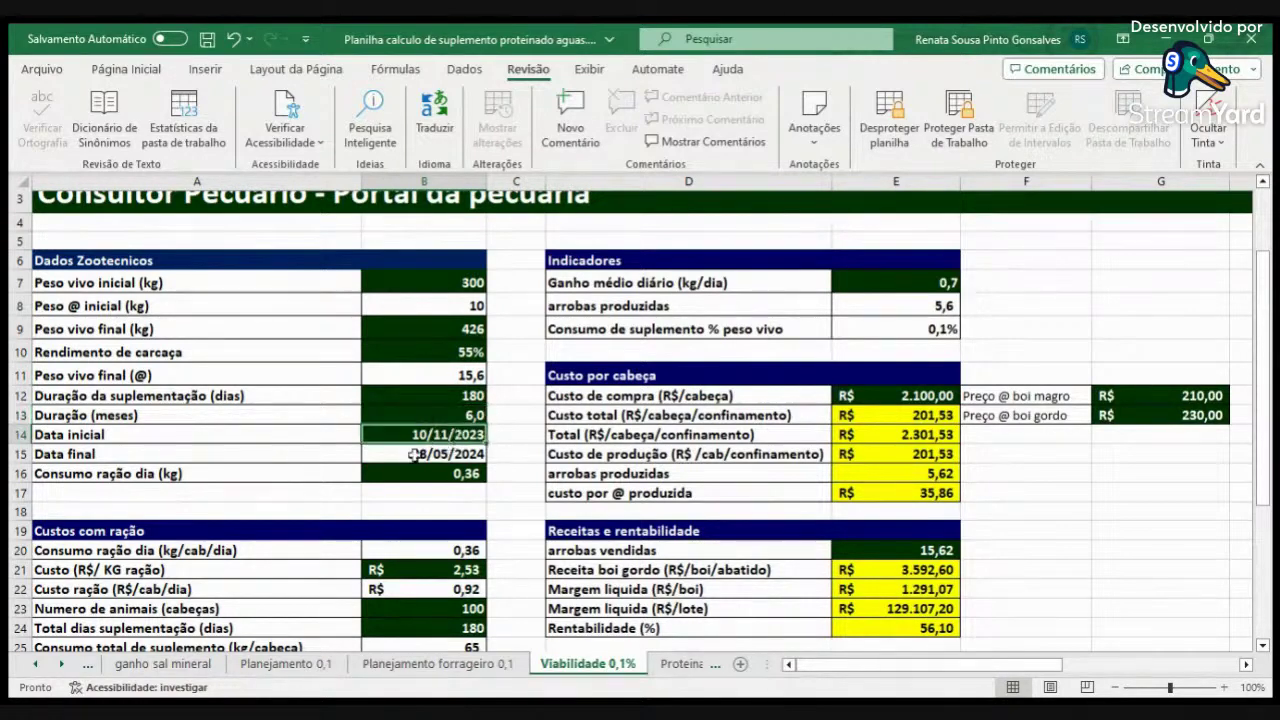
{"action": "left_click", "coordinate": [428, 455]}
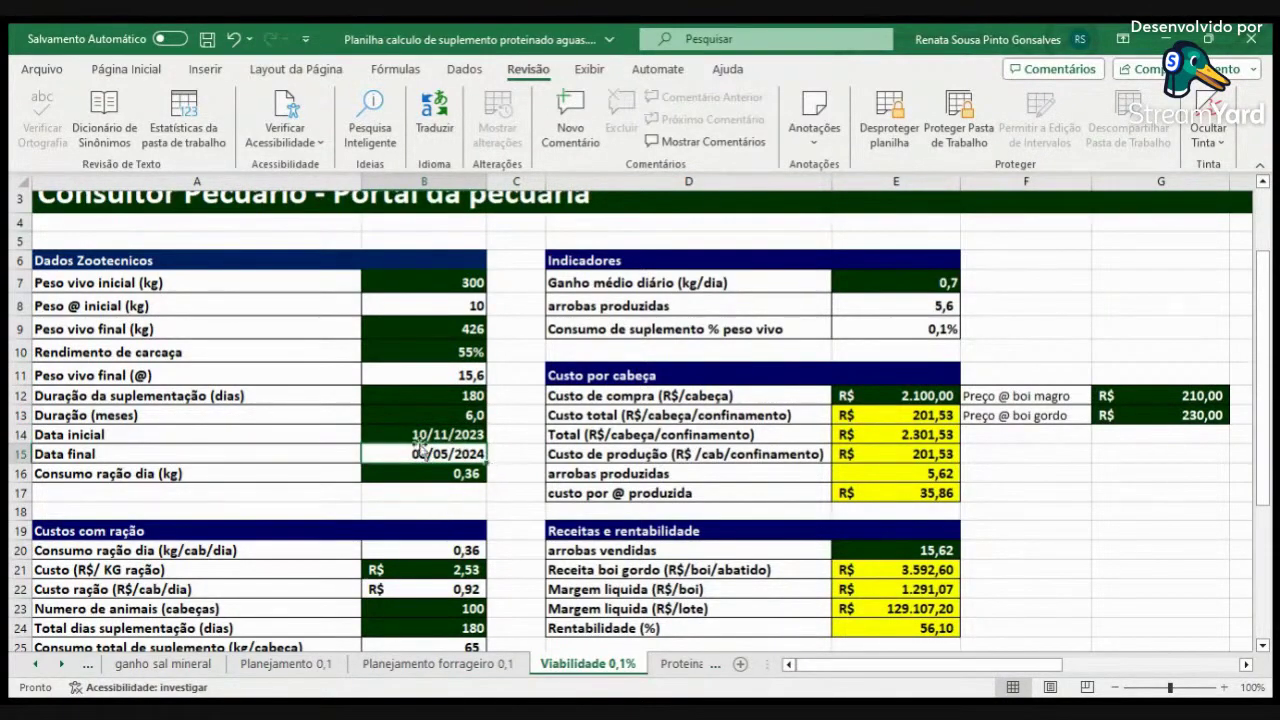
Examine the feed cost, operating cost and combined cost tables, including the supplement's cost per kilogram.
{"action": "scroll", "coordinate": [502, 478], "scroll_direction": "down", "scroll_amount": 2}
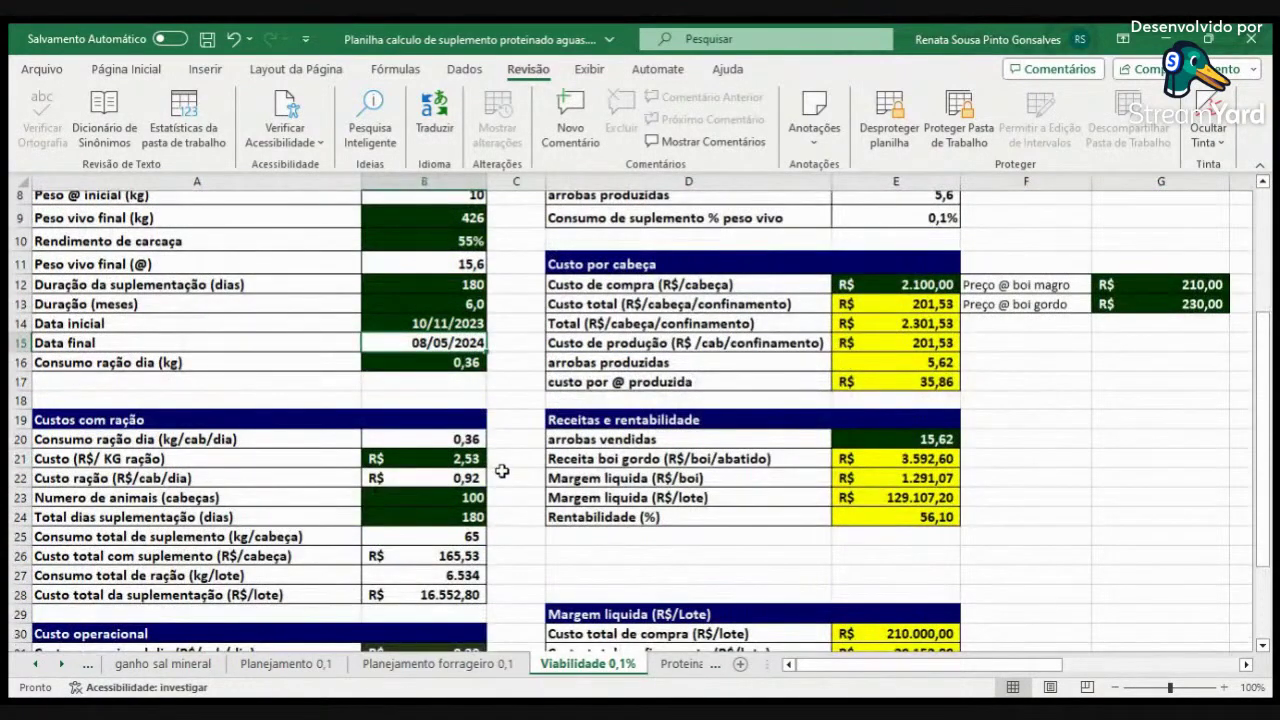
{"action": "scroll", "coordinate": [502, 470], "scroll_direction": "down", "scroll_amount": 2}
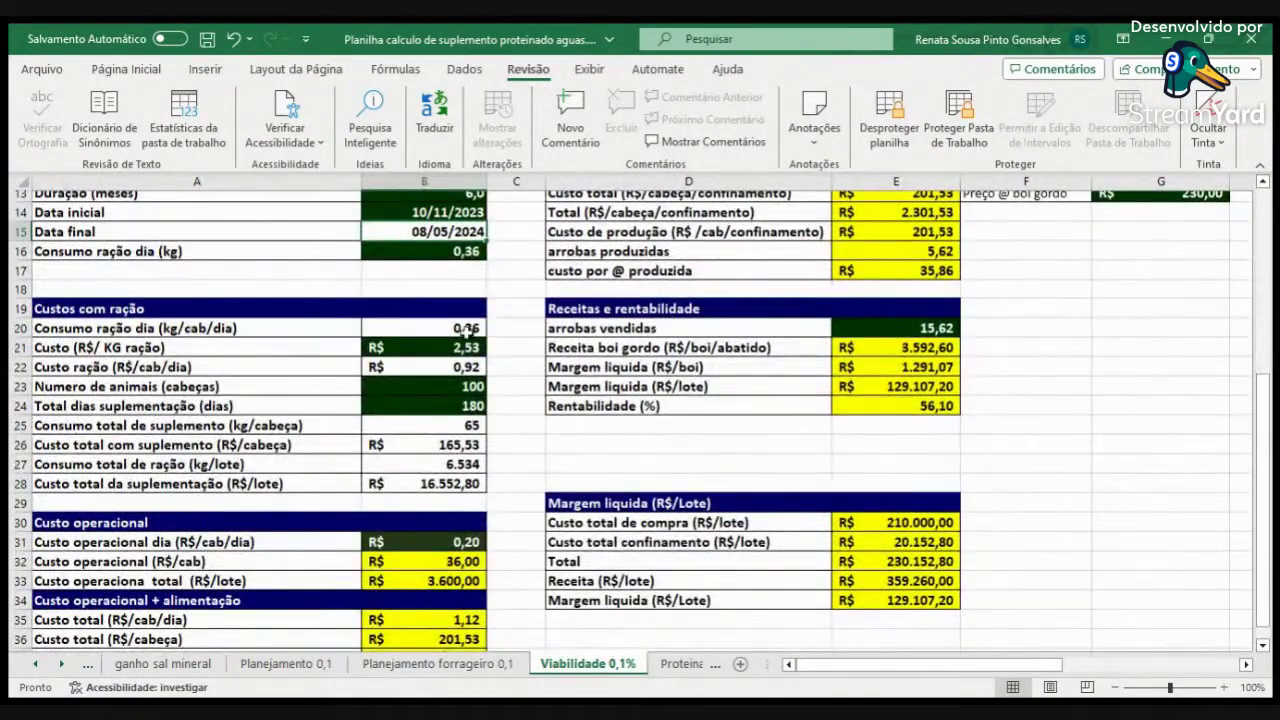
{"action": "left_click", "coordinate": [466, 328]}
{"action": "left_click", "coordinate": [458, 347]}
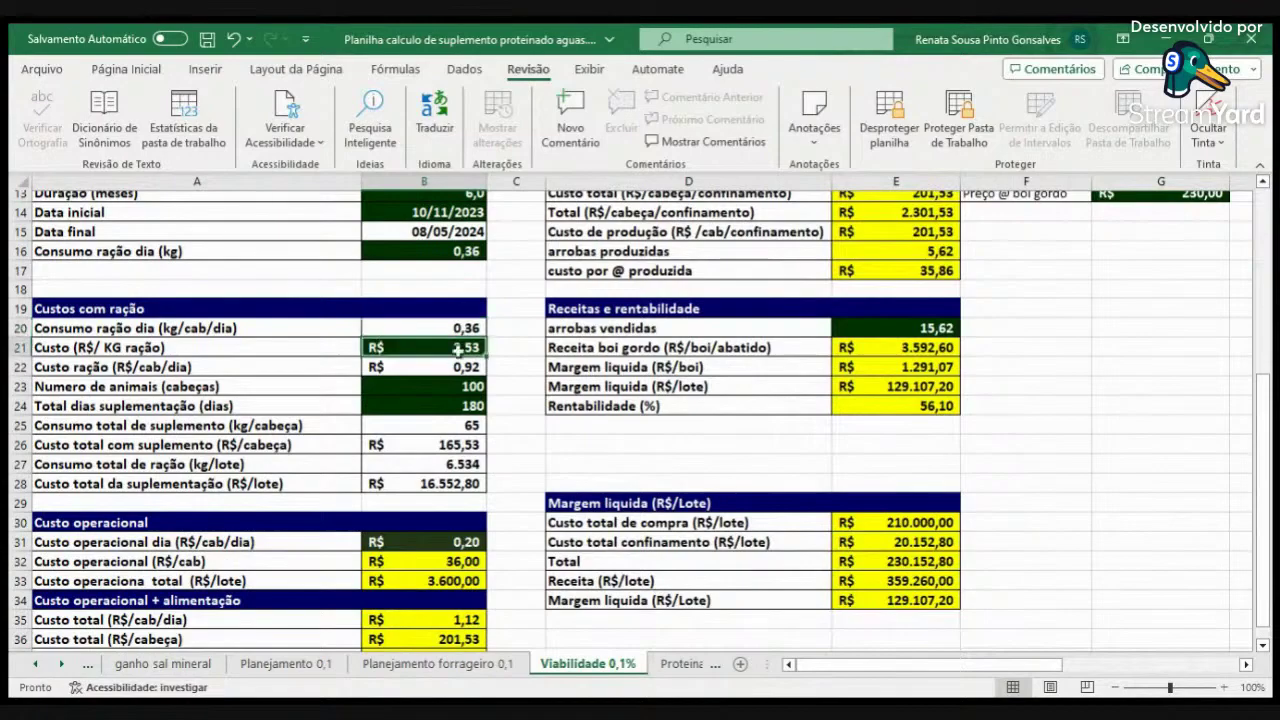
{"action": "scroll", "coordinate": [418, 437], "scroll_direction": "down", "scroll_amount": 3}
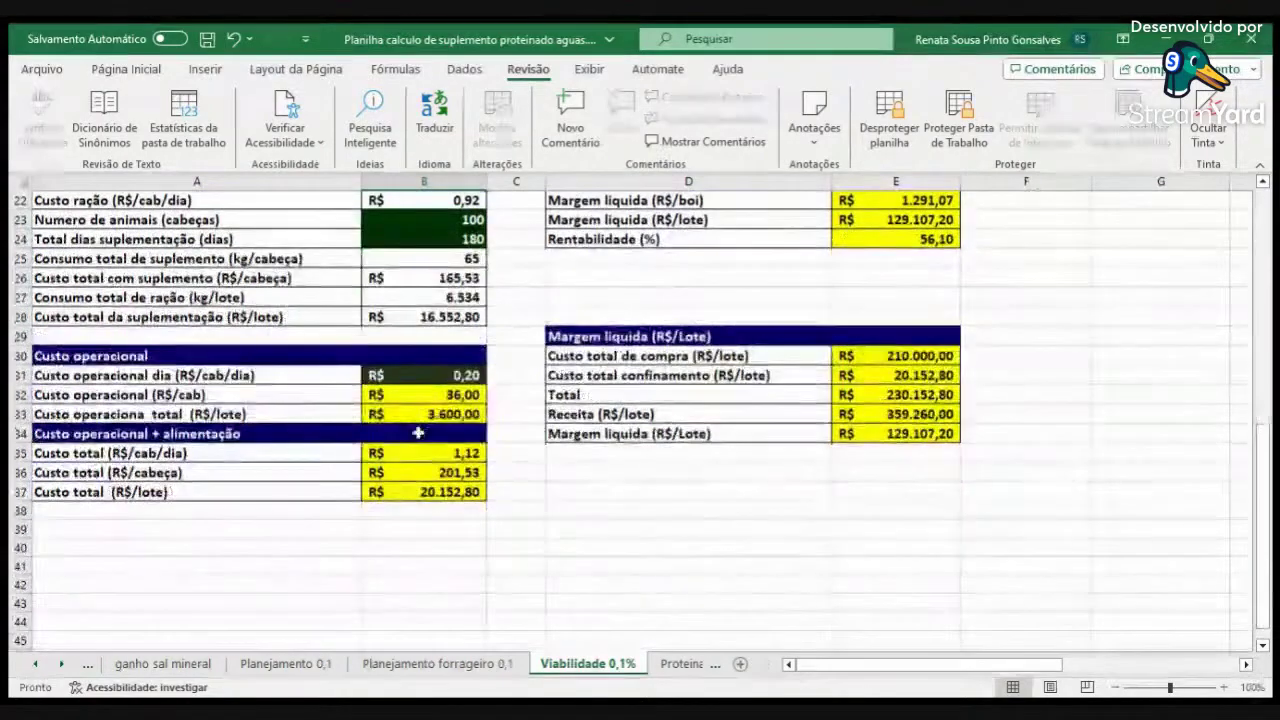
{"action": "scroll", "coordinate": [425, 430], "scroll_direction": "up", "scroll_amount": 3}
{"action": "scroll", "coordinate": [349, 530], "scroll_direction": "down", "scroll_amount": 3}
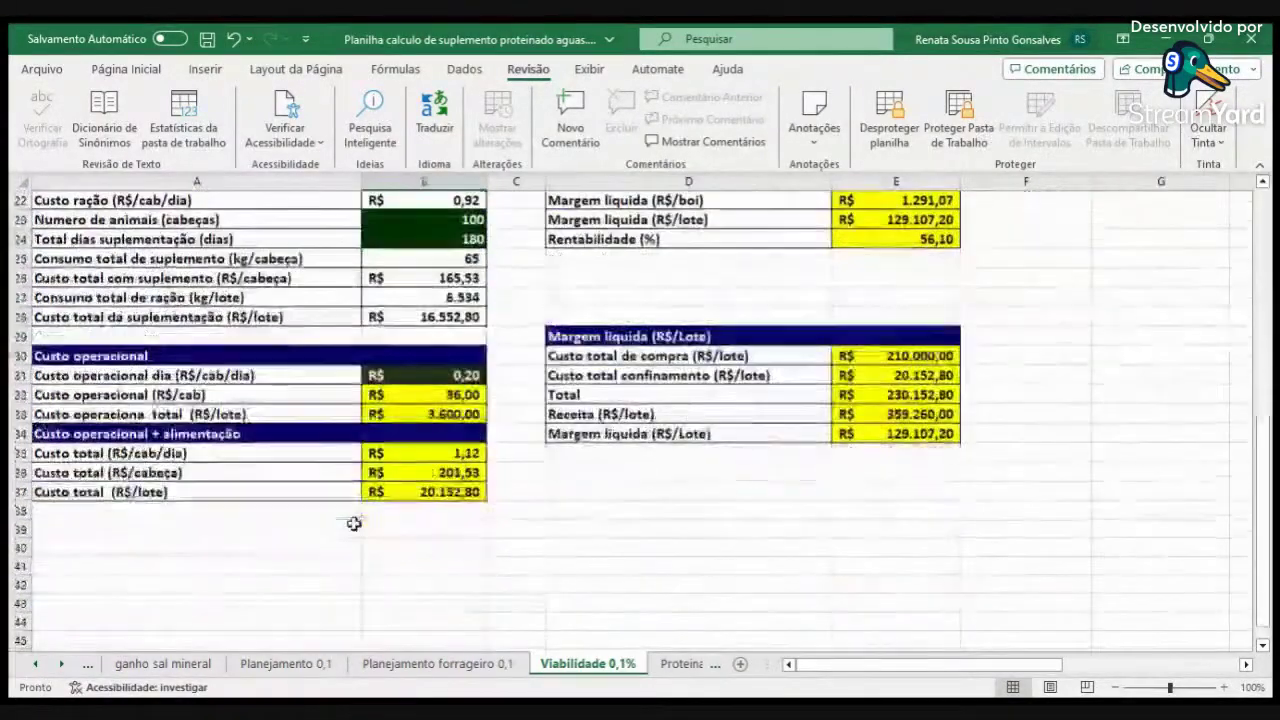
{"action": "scroll", "coordinate": [366, 491], "scroll_direction": "up", "scroll_amount": 3}
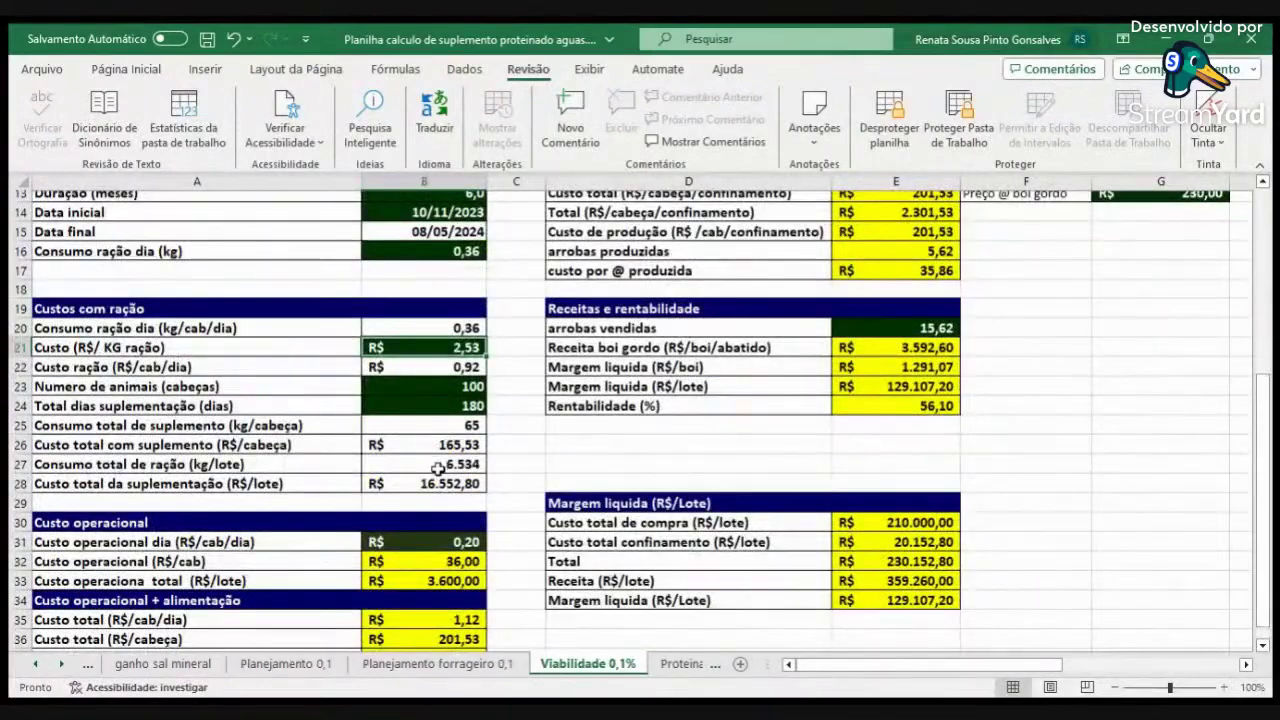
{"action": "scroll", "coordinate": [438, 470], "scroll_direction": "down", "scroll_amount": 2}
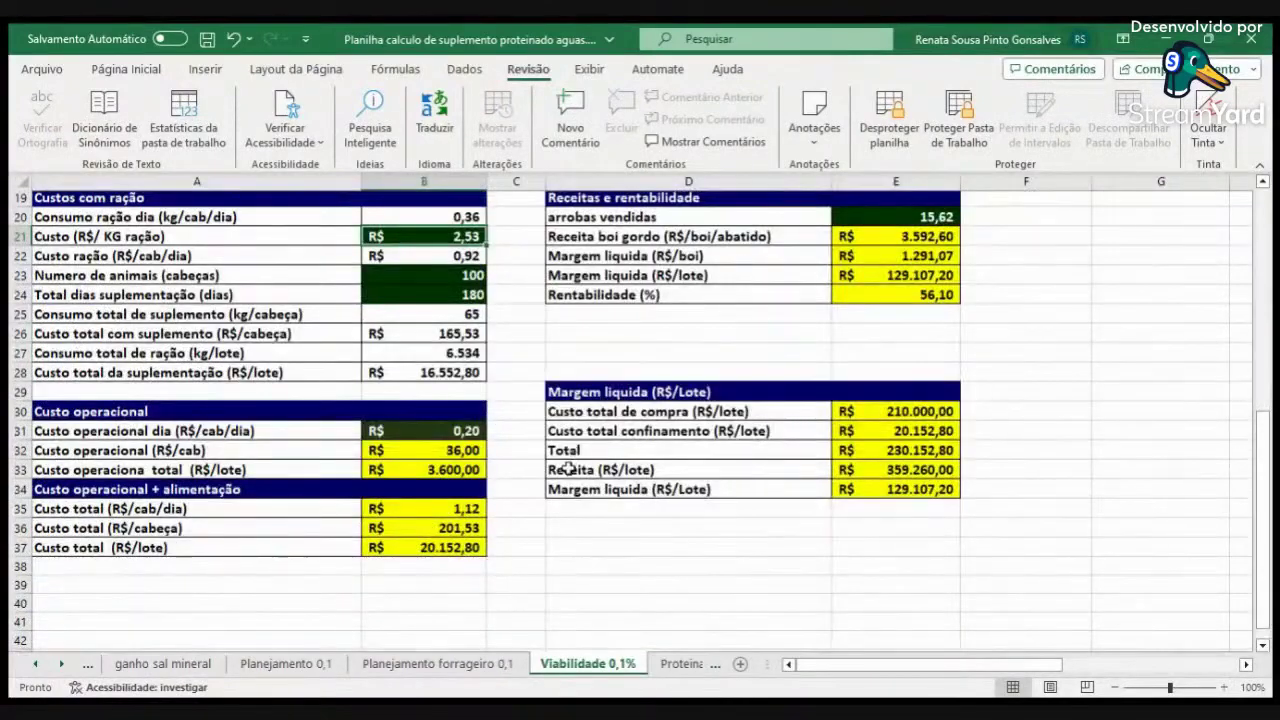
Look over the indicators, the cost per head with the cattle arroba prices, and the revenue and profitability table.
{"action": "scroll", "coordinate": [570, 466], "scroll_direction": "up", "scroll_amount": 4}
{"action": "scroll", "coordinate": [900, 493], "scroll_direction": "up", "scroll_amount": 2}
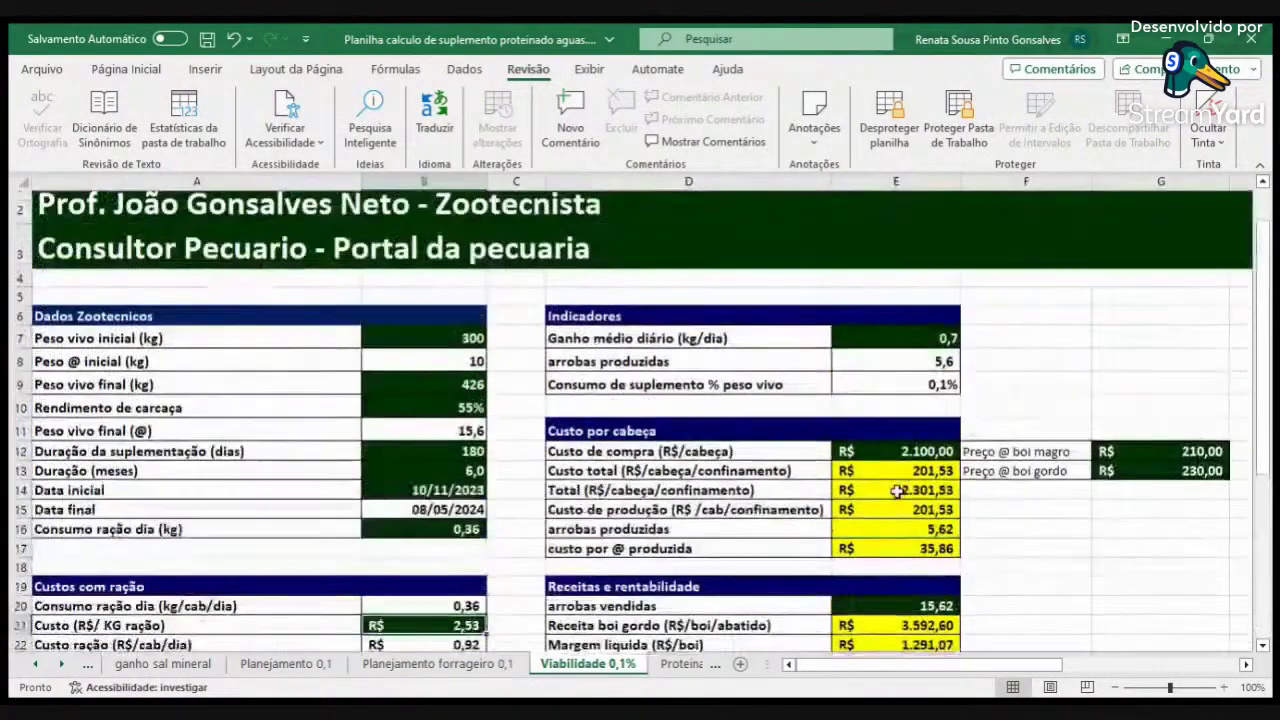
{"action": "scroll", "coordinate": [885, 480], "scroll_direction": "down", "scroll_amount": 1}
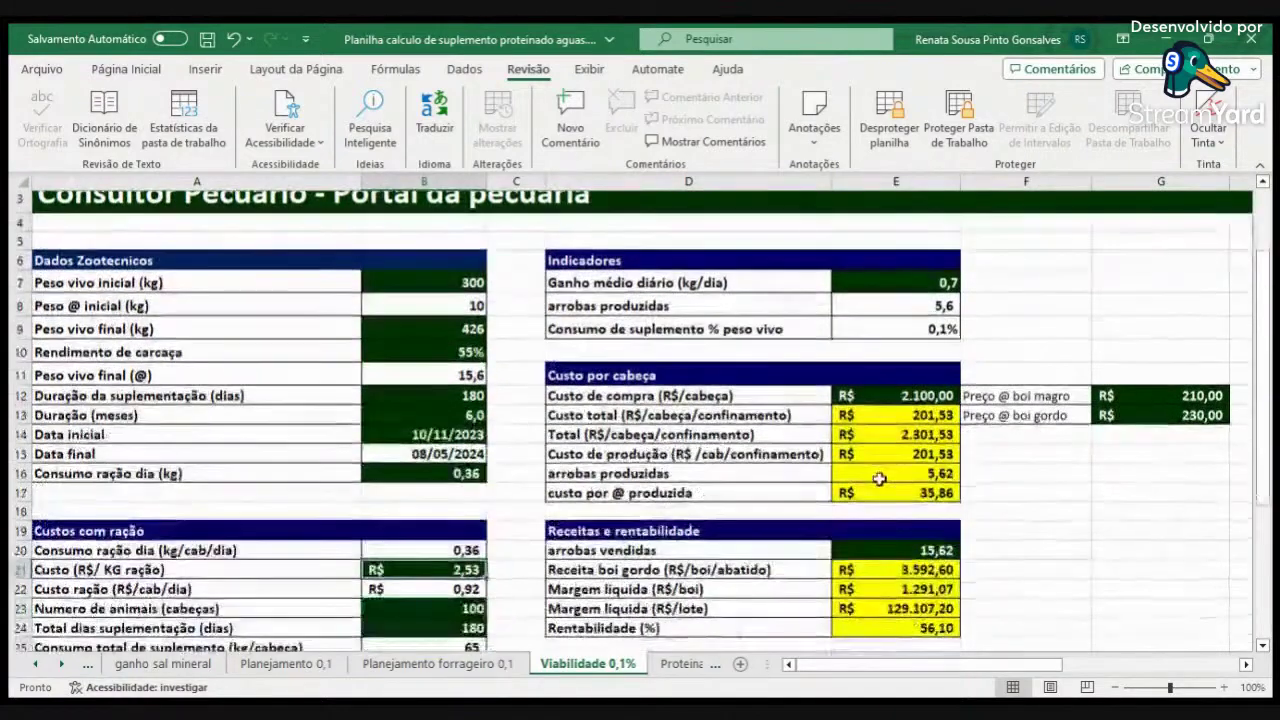
{"action": "scroll", "coordinate": [879, 479], "scroll_direction": "down", "scroll_amount": 1}
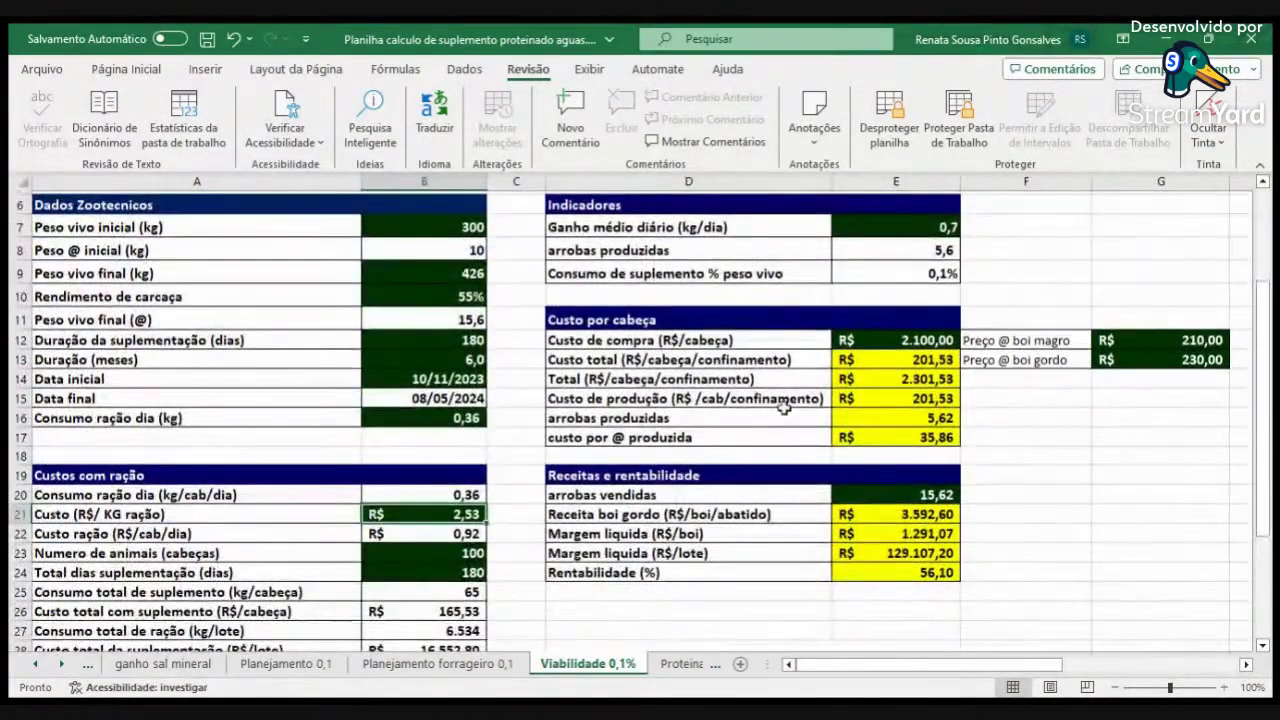
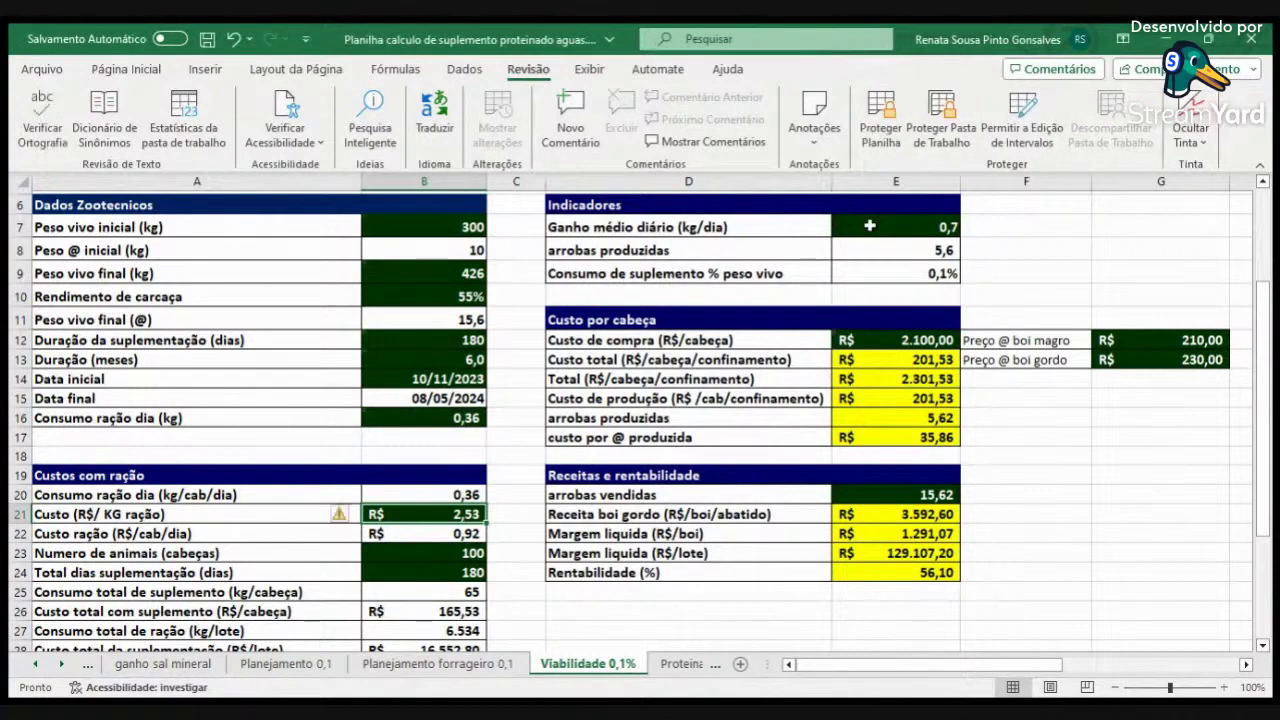
Remove "/confinamento" from the total cost label under Custo por cabeça so it reads "Custo total (R$/cabeça)".
{"action": "left_click", "coordinate": [755, 361]}
{"action": "double_click", "coordinate": [786, 358]}
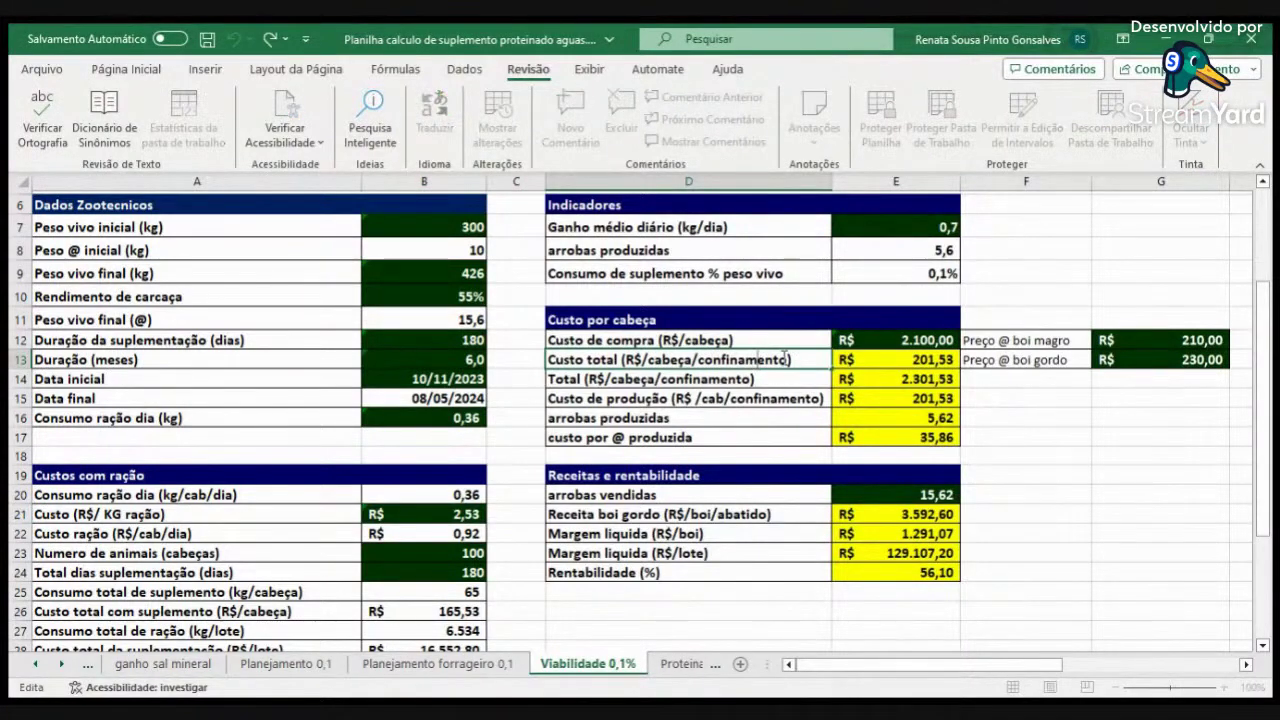
{"action": "key", "text": "BackSpace"}
{"action": "key", "text": "BackSpace"}
{"action": "key", "text": "BackSpace"}
{"action": "key", "text": "BackSpace"}
{"action": "key", "text": "BackSpace"}
{"action": "key", "text": "BackSpace"}
{"action": "key", "text": "BackSpace"}
{"action": "key", "text": "BackSpace"}
{"action": "key", "text": "BackSpace"}
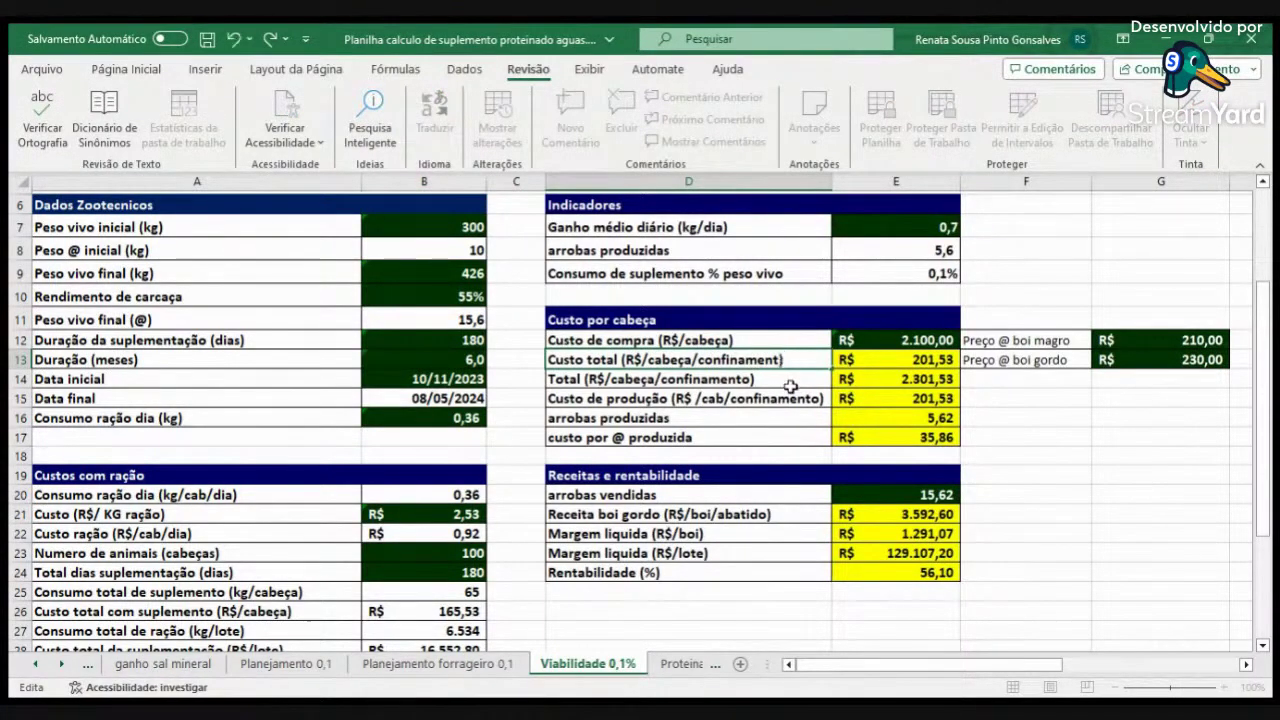
{"action": "key", "text": "Return"}
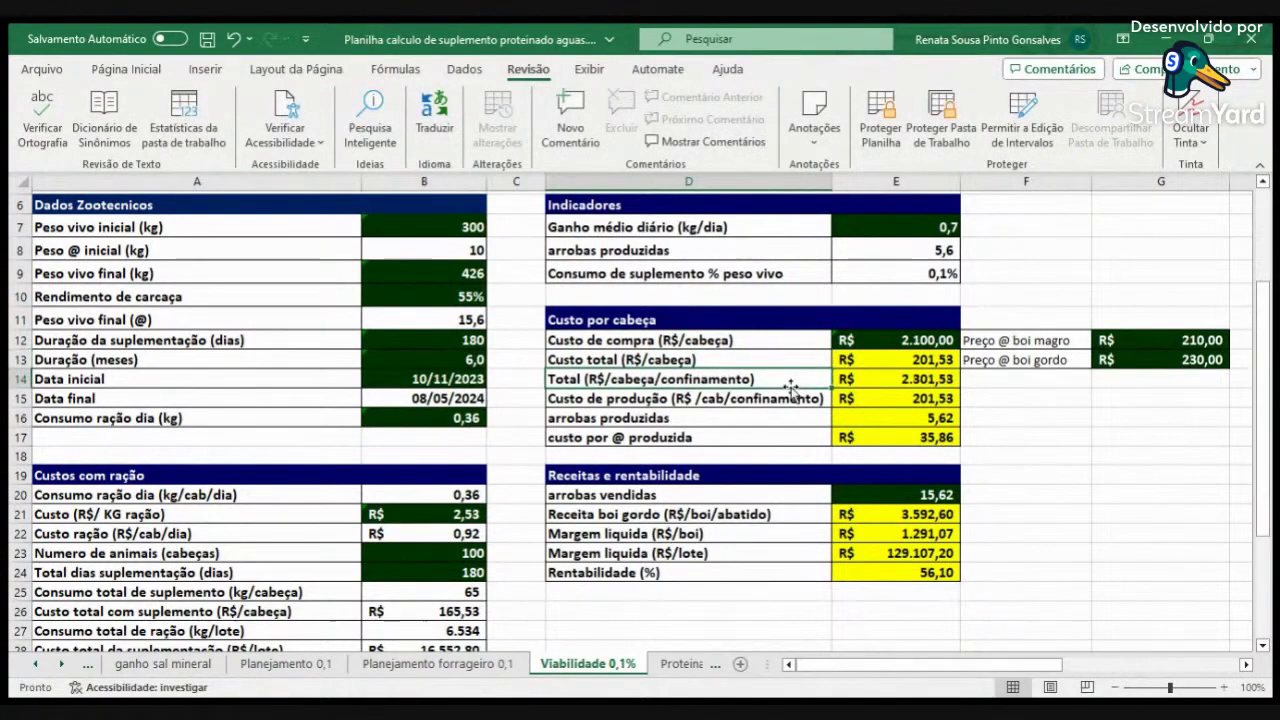
Shorten the Total label under Custo por cabeça to "Total (R$/cabeça)".
{"action": "double_click", "coordinate": [750, 378]}
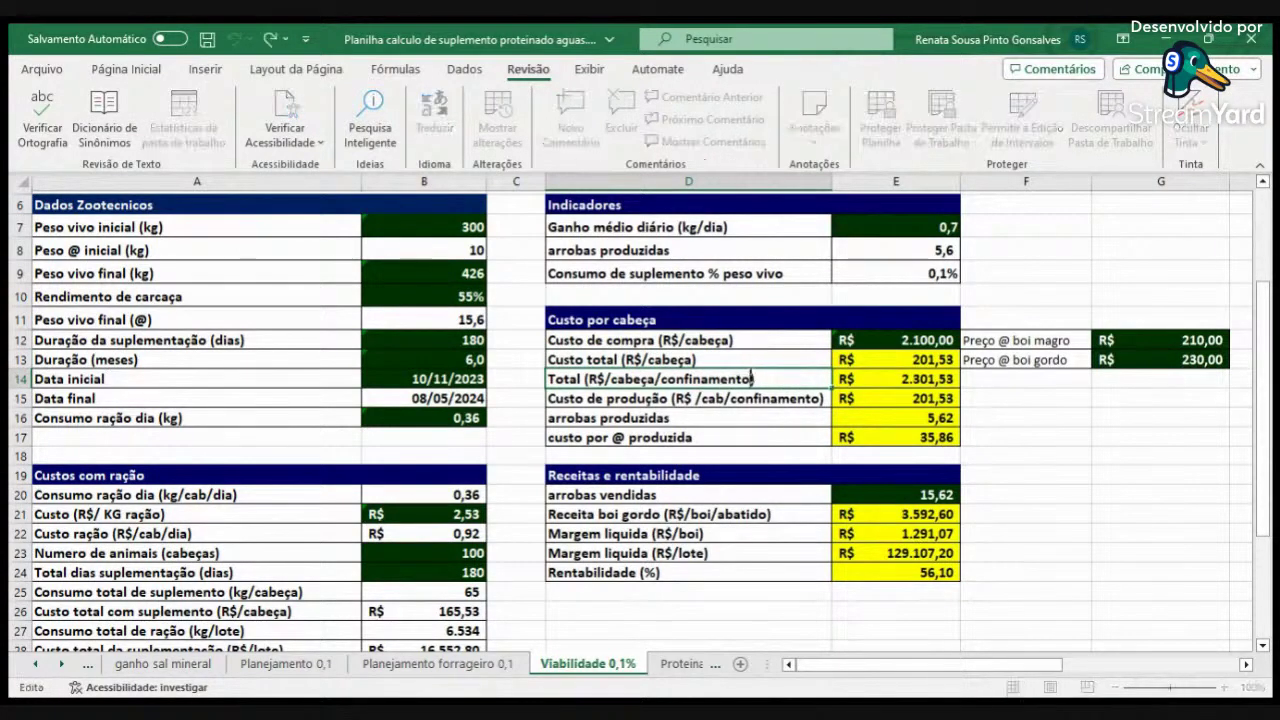
{"action": "key", "text": "BackSpace"}
{"action": "key", "text": "BackSpace"}
{"action": "key", "text": "BackSpace"}
{"action": "key", "text": "BackSpace"}
{"action": "key", "text": "BackSpace"}
{"action": "key", "text": "BackSpace"}
{"action": "key", "text": "BackSpace"}
{"action": "key", "text": "BackSpace"}
{"action": "key", "text": "BackSpace"}
{"action": "key", "text": "BackSpace"}
{"action": "key", "text": "BackSpace"}
{"action": "key", "text": "BackSpace"}
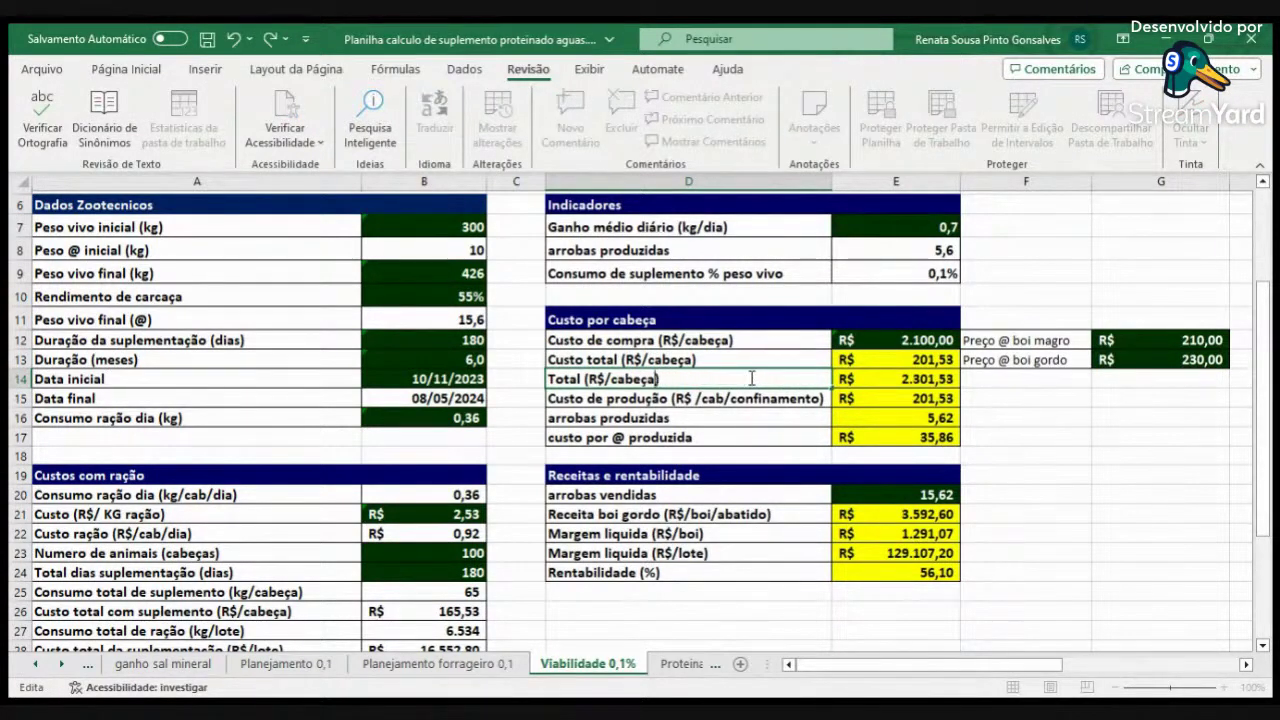
{"action": "key", "text": "Return"}
Shorten the production cost label under Custo por cabeça to "Custo de produção (R$ /cab)".
{"action": "double_click", "coordinate": [806, 396]}
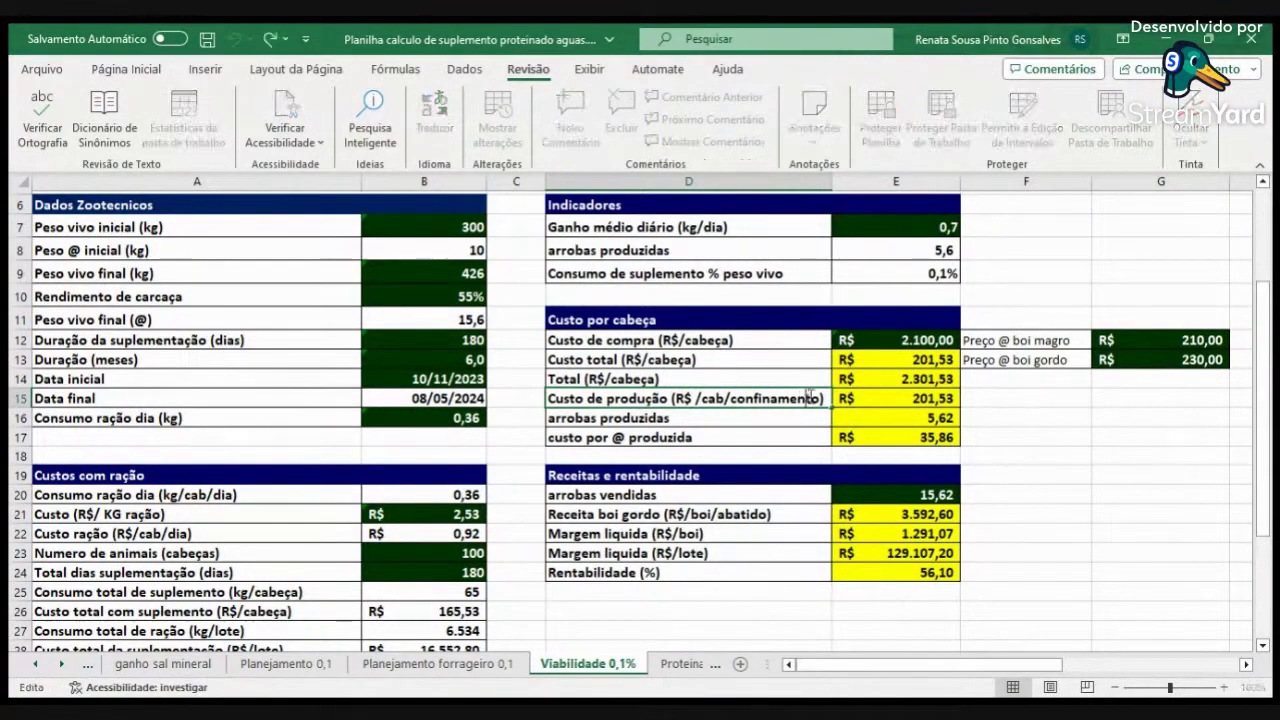
{"action": "key", "text": "BackSpace"}
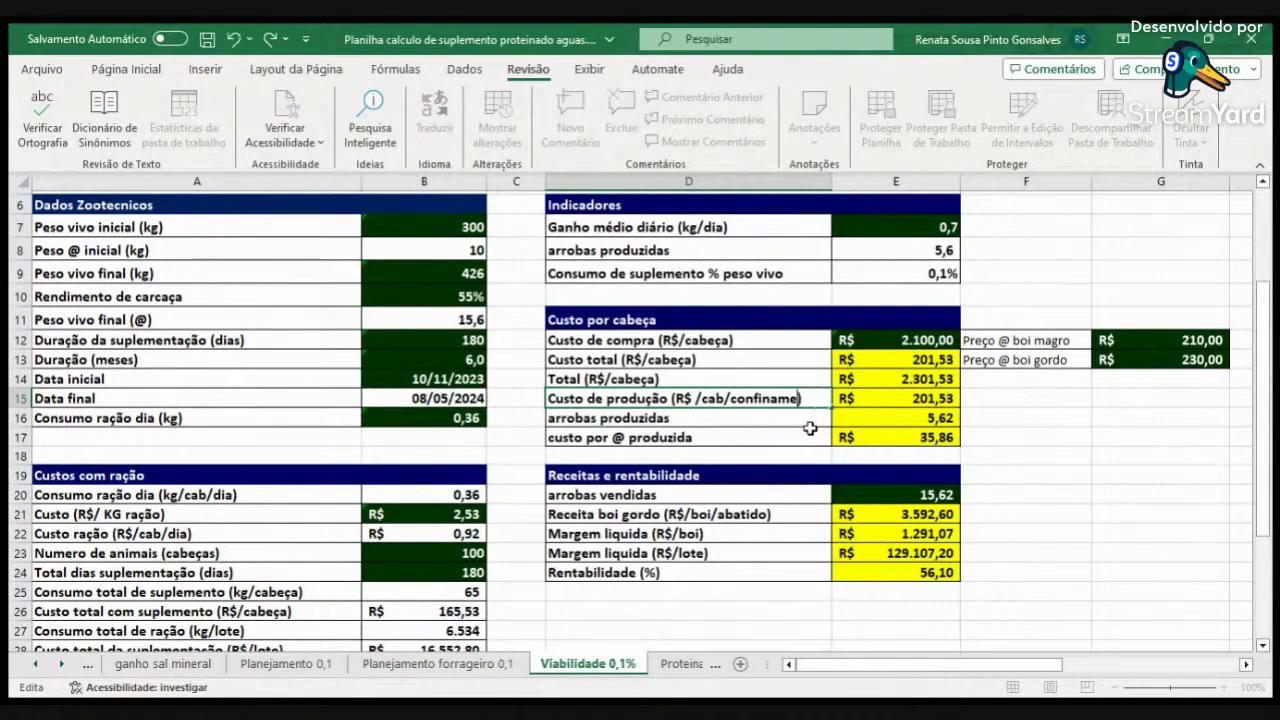
{"action": "key", "text": "BackSpace"}
{"action": "key", "text": "BackSpace"}
{"action": "key", "text": "BackSpace"}
{"action": "key", "text": "BackSpace"}
{"action": "key", "text": "BackSpace"}
{"action": "key", "text": "BackSpace"}
{"action": "key", "text": "BackSpace"}
{"action": "key", "text": "BackSpace"}
{"action": "key", "text": "BackSpace"}
{"action": "key", "text": "Return"}
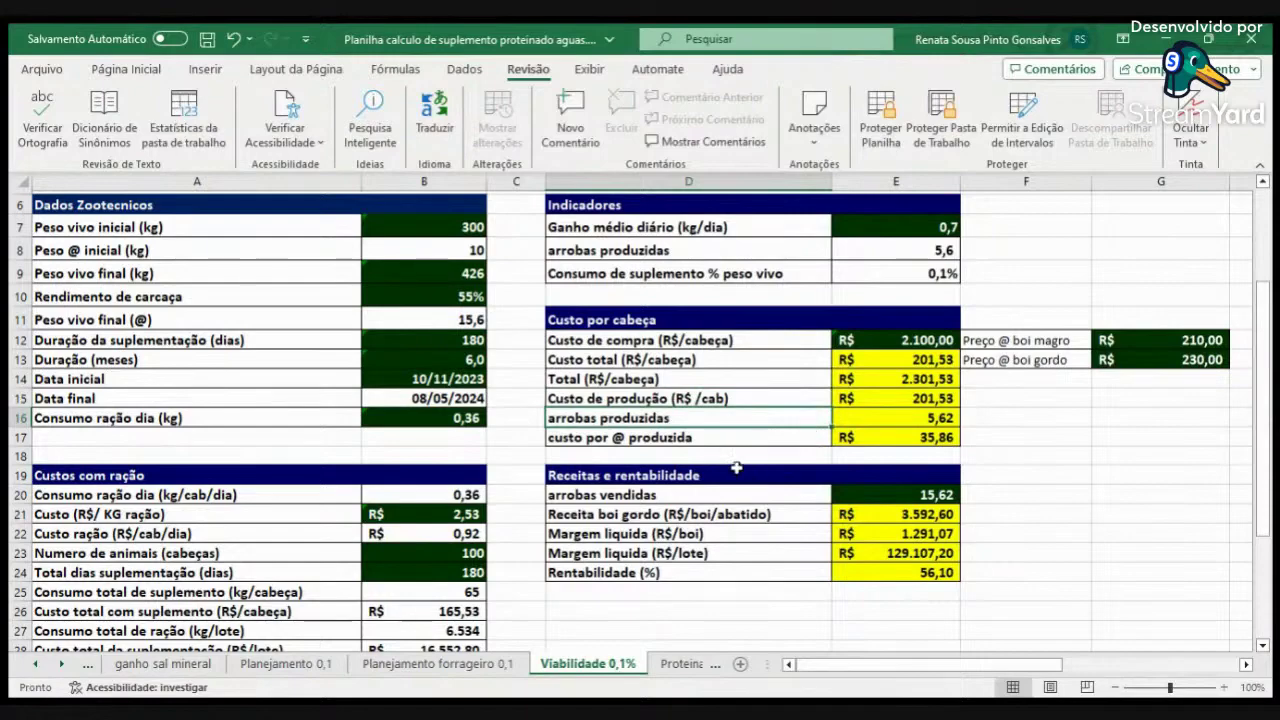
Examine the per-head costs, operating and feeding costs, revenue and profitability, and the net margin per lot.
{"action": "left_click", "coordinate": [1048, 497]}
{"action": "scroll", "coordinate": [895, 507], "scroll_direction": "up", "scroll_amount": 1}
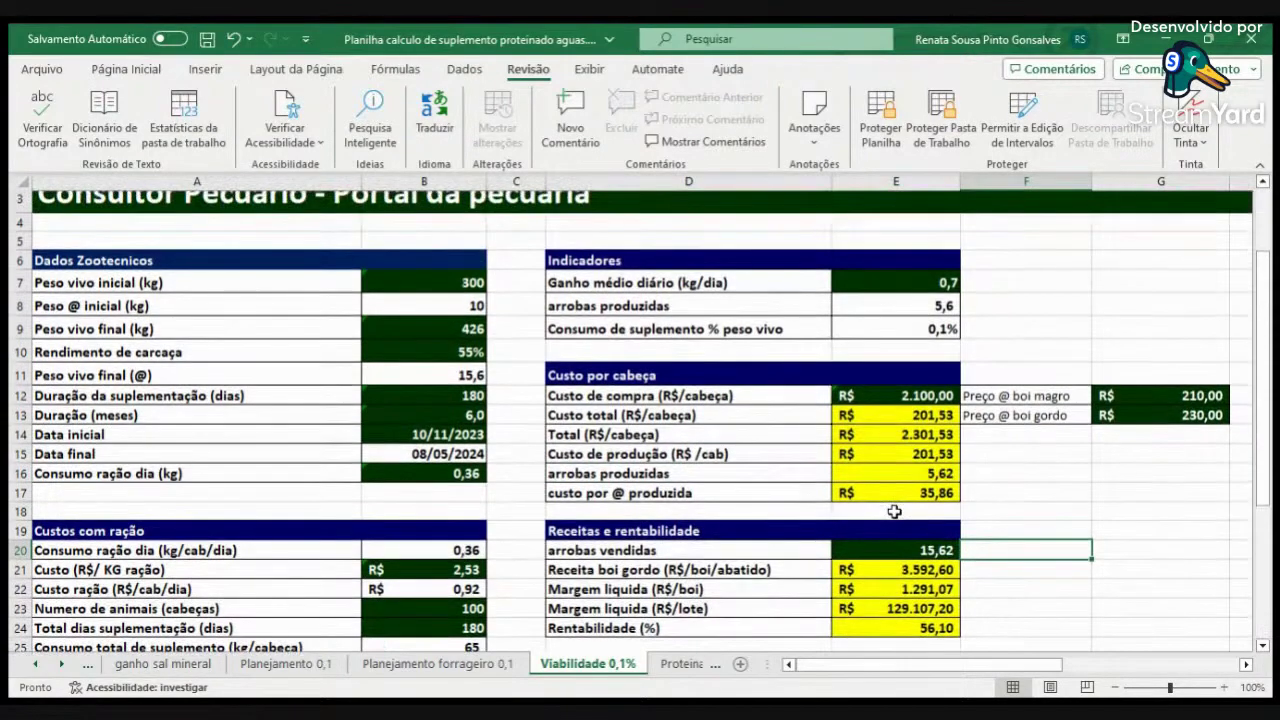
{"action": "scroll", "coordinate": [895, 505], "scroll_direction": "down", "scroll_amount": 1}
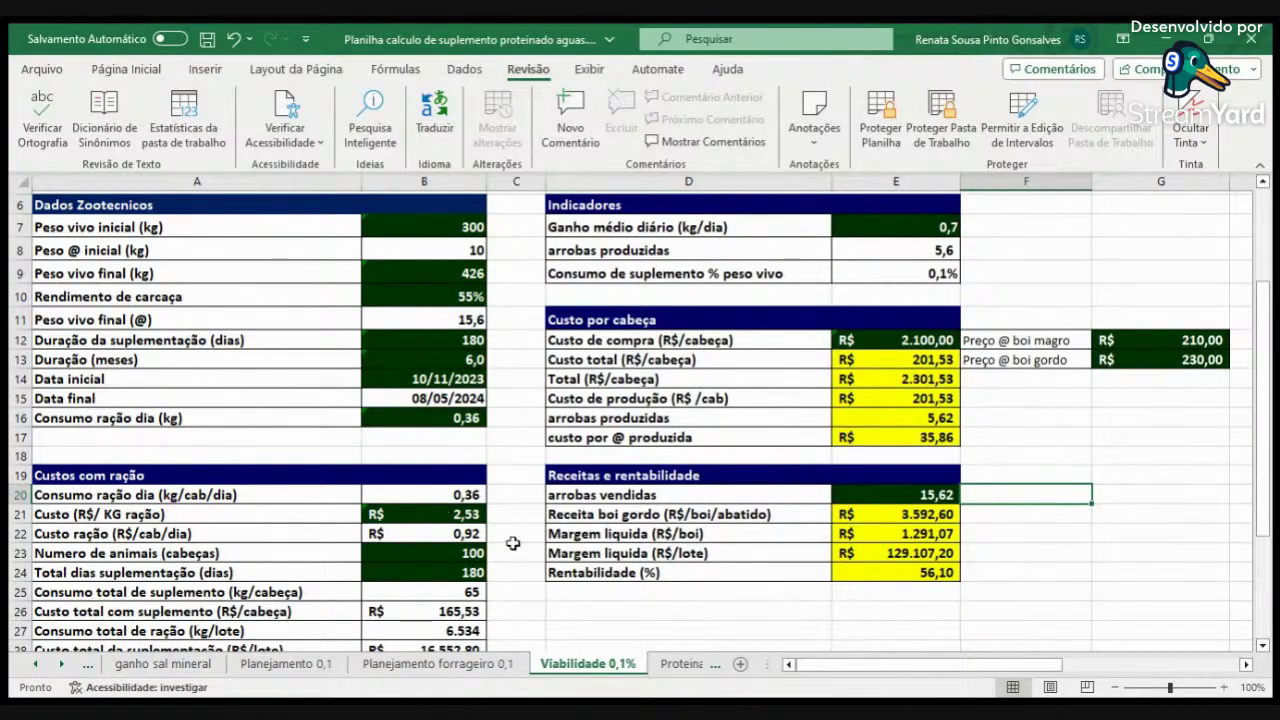
{"action": "scroll", "coordinate": [517, 520], "scroll_direction": "down", "scroll_amount": 3}
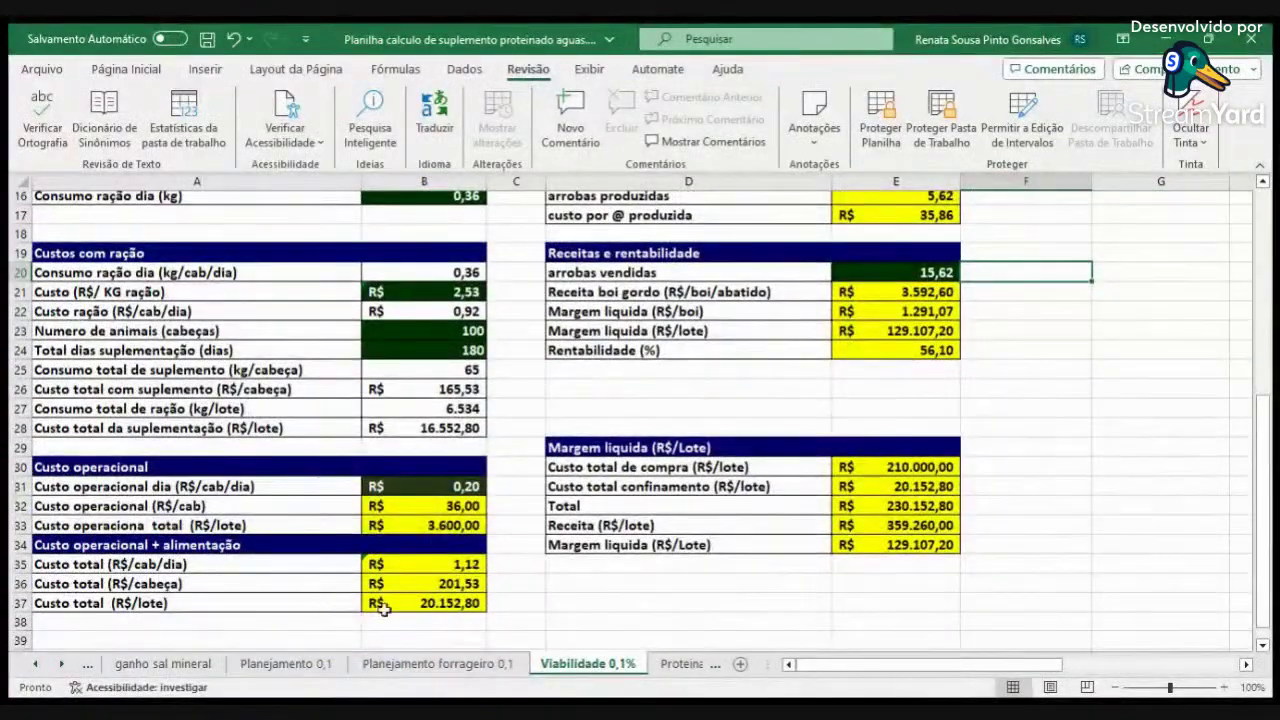
{"action": "scroll", "coordinate": [757, 530], "scroll_direction": "up", "scroll_amount": 3}
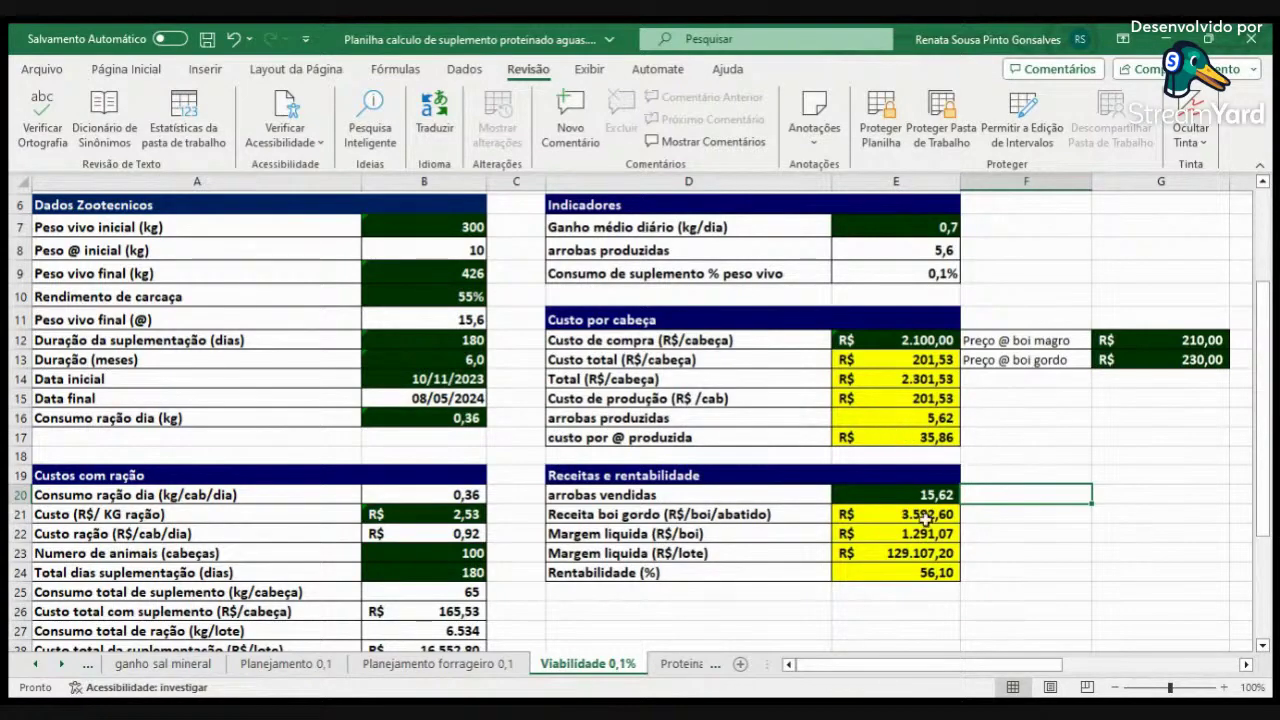
{"action": "scroll", "coordinate": [925, 537], "scroll_direction": "down", "scroll_amount": 2}
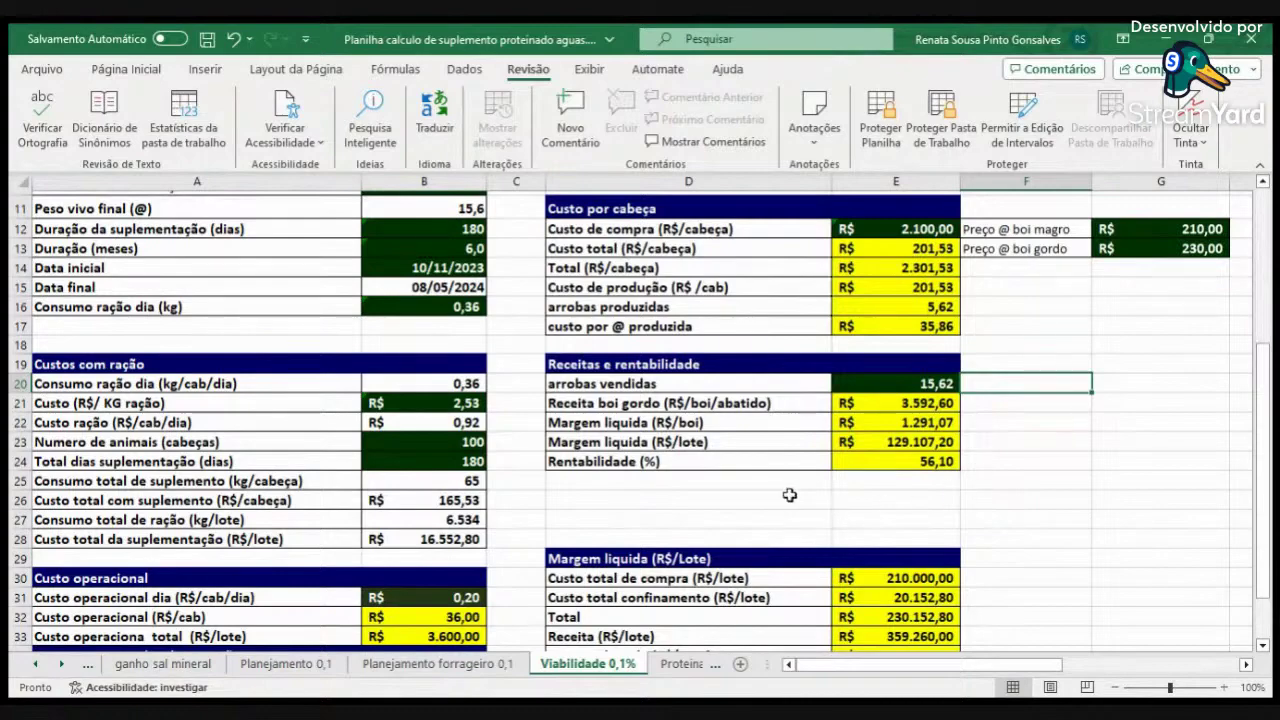
{"action": "scroll", "coordinate": [1133, 518], "scroll_direction": "down", "scroll_amount": 2}
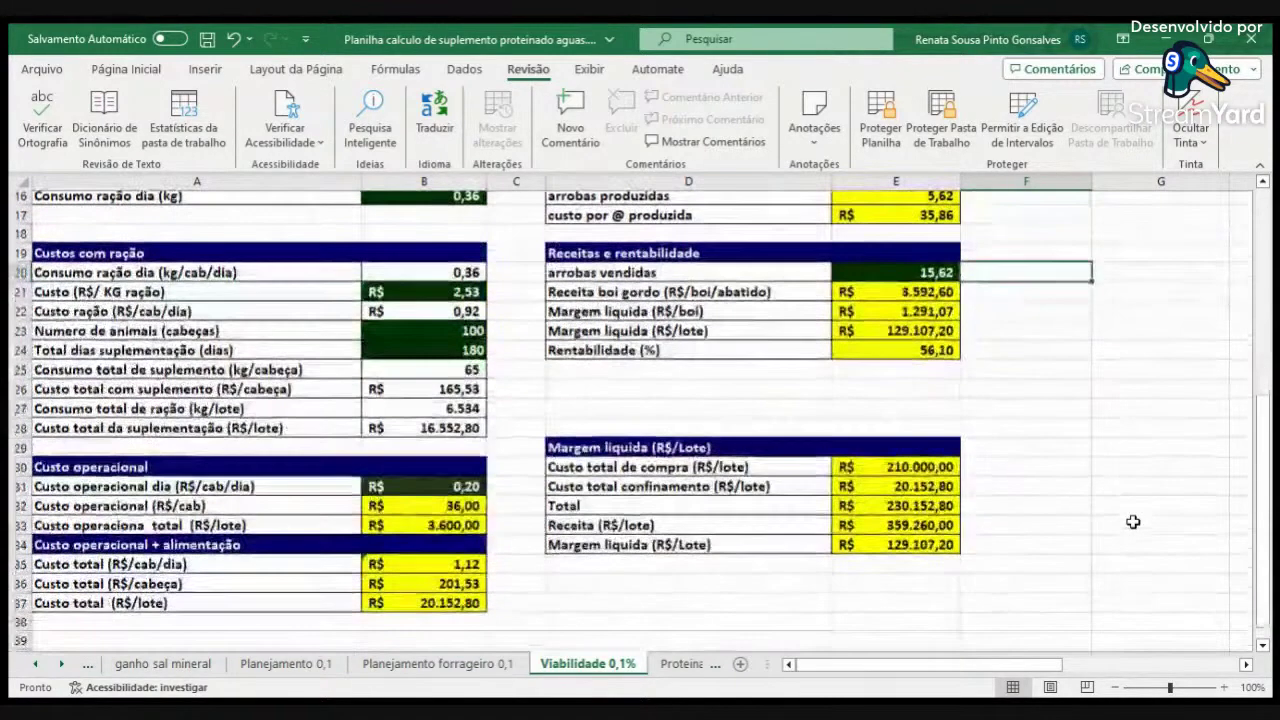
{"action": "scroll", "coordinate": [1131, 513], "scroll_direction": "down", "scroll_amount": 1}
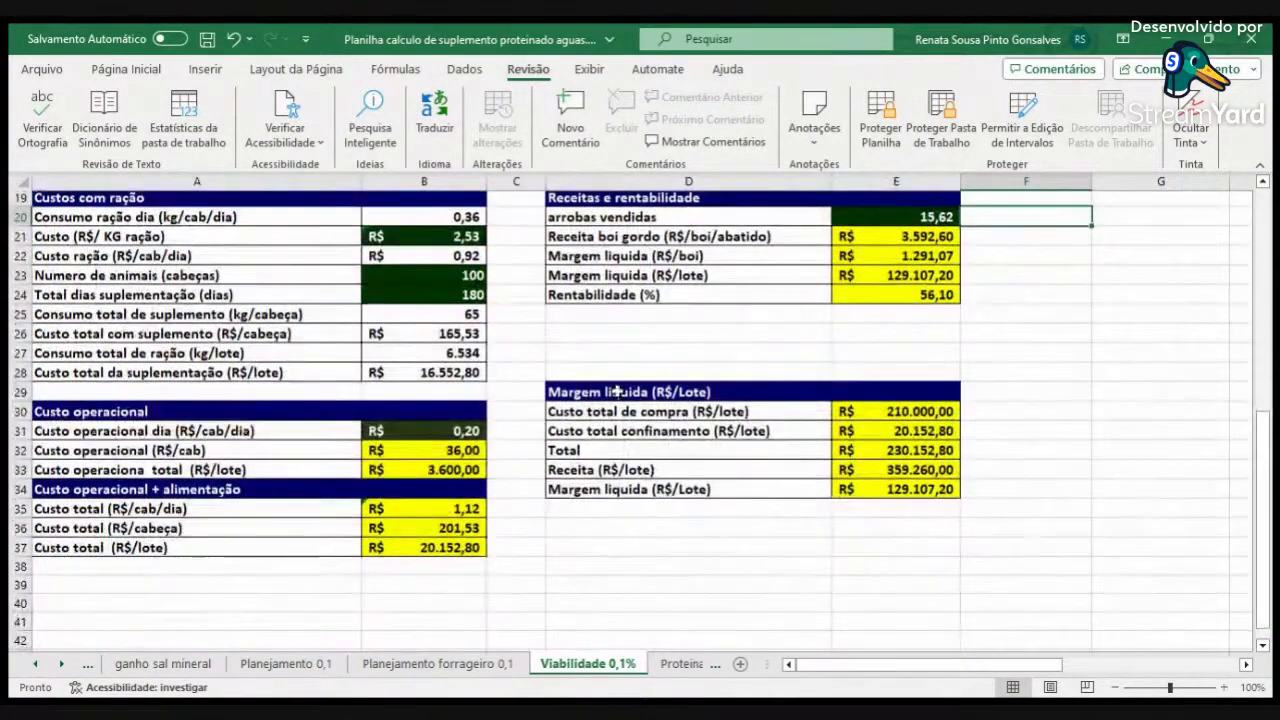
Remove "confinamento" from the total cost label in the Margem liquida (R$/Lote) table, leaving "Custo total (R$/lote)".
{"action": "left_click", "coordinate": [689, 432]}
{"action": "double_click", "coordinate": [707, 432]}
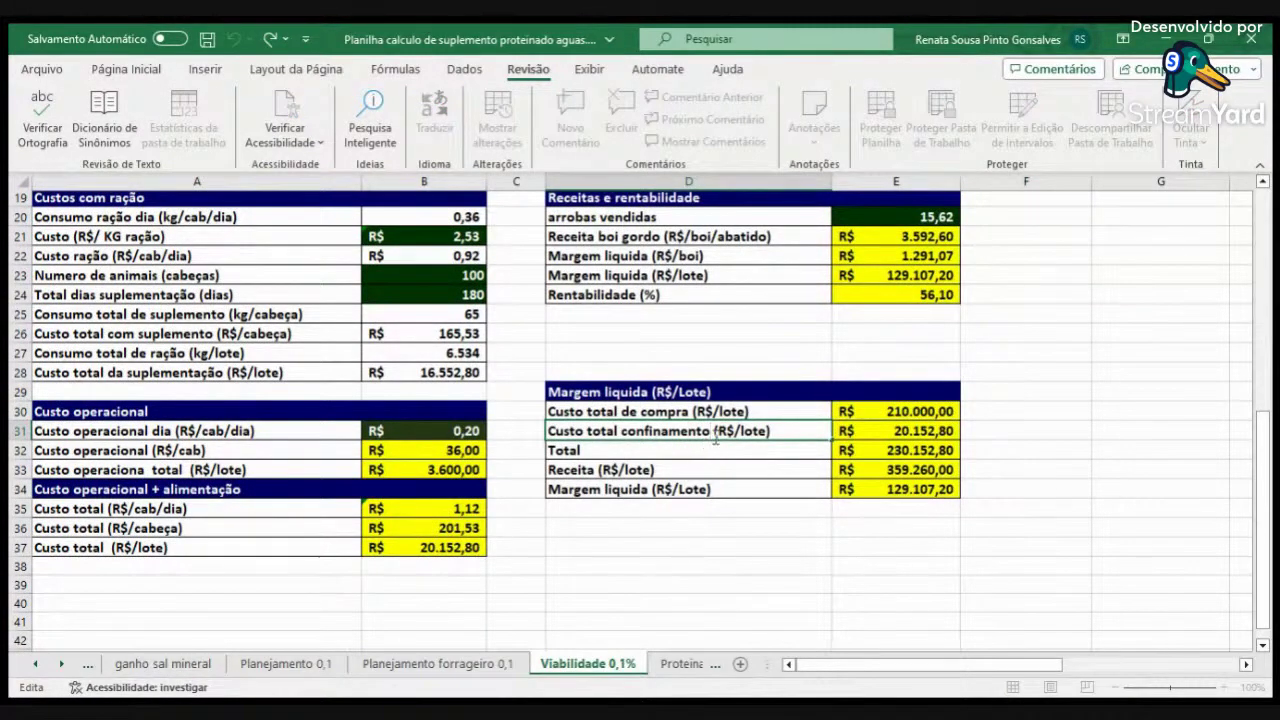
{"action": "key", "text": "BackSpace"}
{"action": "key", "text": "BackSpace"}
{"action": "key", "text": "BackSpace"}
{"action": "key", "text": "BackSpace"}
{"action": "key", "text": "BackSpace"}
{"action": "key", "text": "BackSpace"}
{"action": "key", "text": "BackSpace"}
{"action": "key", "text": "BackSpace"}
{"action": "key", "text": "BackSpace"}
{"action": "key", "text": "BackSpace"}
{"action": "key", "text": "BackSpace"}
{"action": "key", "text": "BackSpace"}
{"action": "key", "text": "BackSpace"}
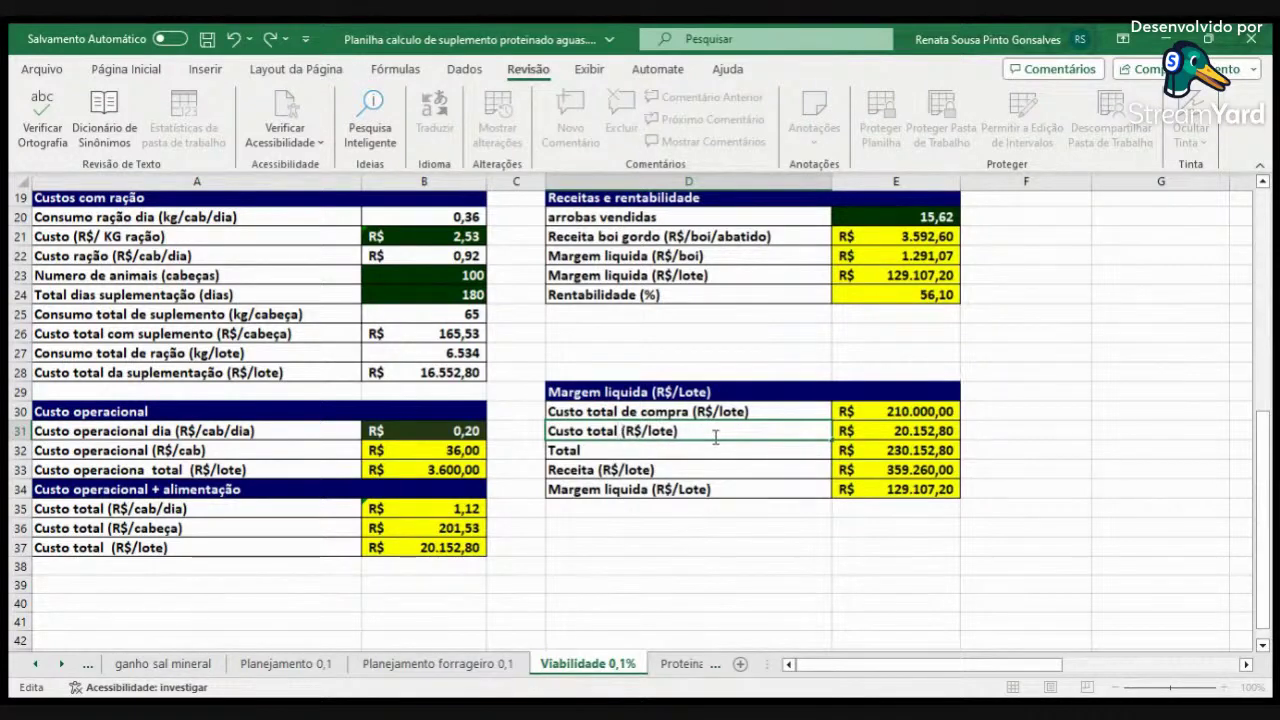
{"action": "type", "text": "com sup "}
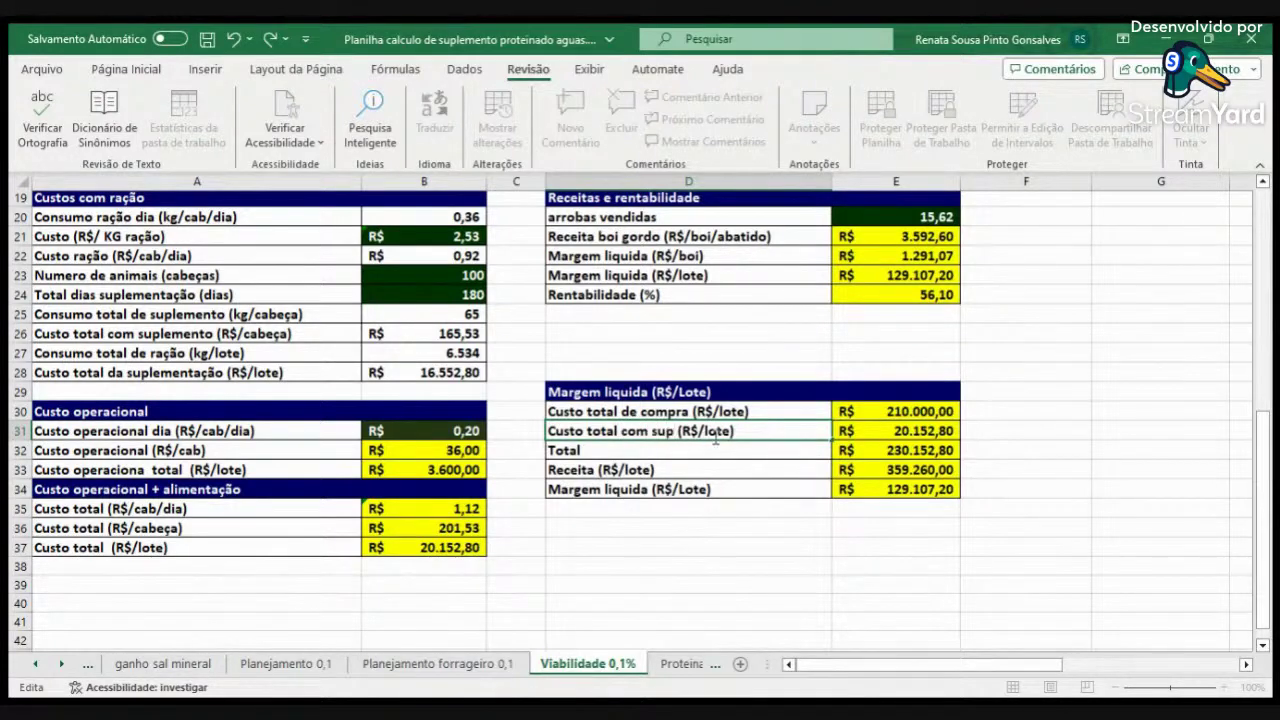
{"action": "type", "text": "lemen"}
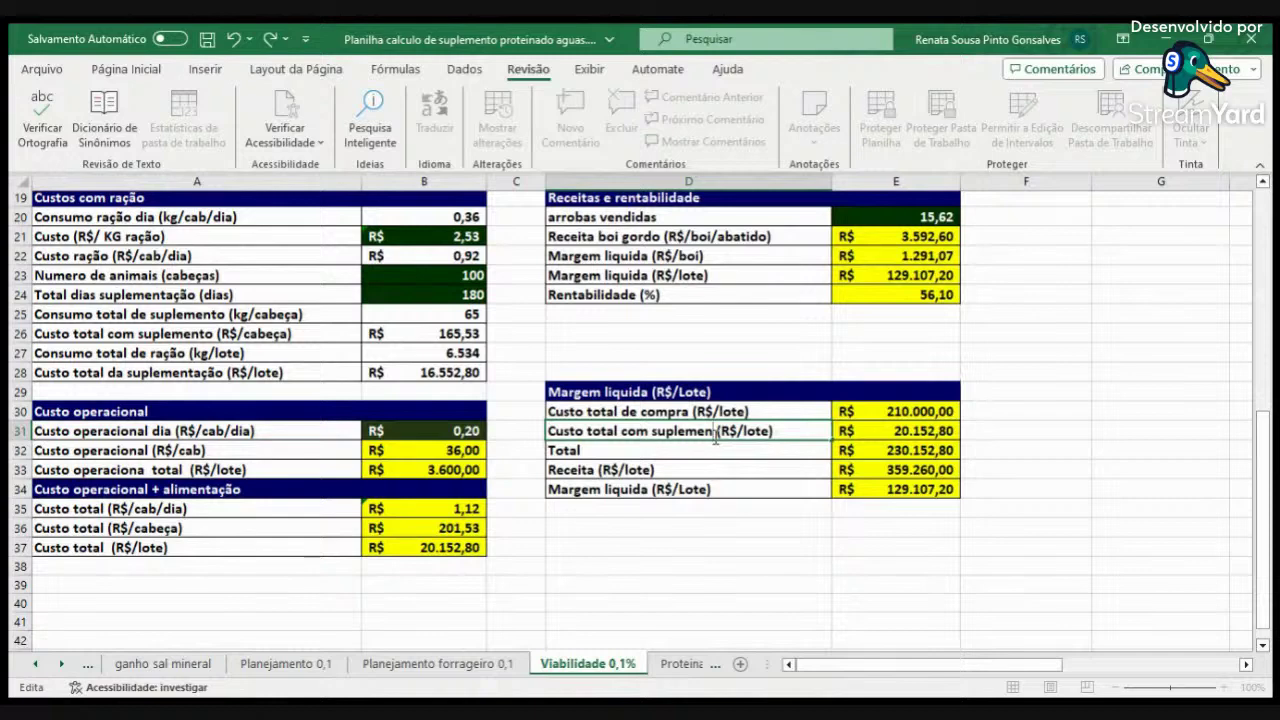
{"action": "key", "text": "BackSpace"}
{"action": "key", "text": "BackSpace"}
{"action": "key", "text": "BackSpace"}
{"action": "key", "text": "BackSpace"}
{"action": "key", "text": "BackSpace"}
{"action": "key", "text": "BackSpace"}
{"action": "key", "text": "BackSpace"}
{"action": "key", "text": "BackSpace"}
{"action": "key", "text": "BackSpace"}
{"action": "key", "text": "BackSpace"}
{"action": "key", "text": "BackSpace"}
{"action": "key", "text": "BackSpace"}
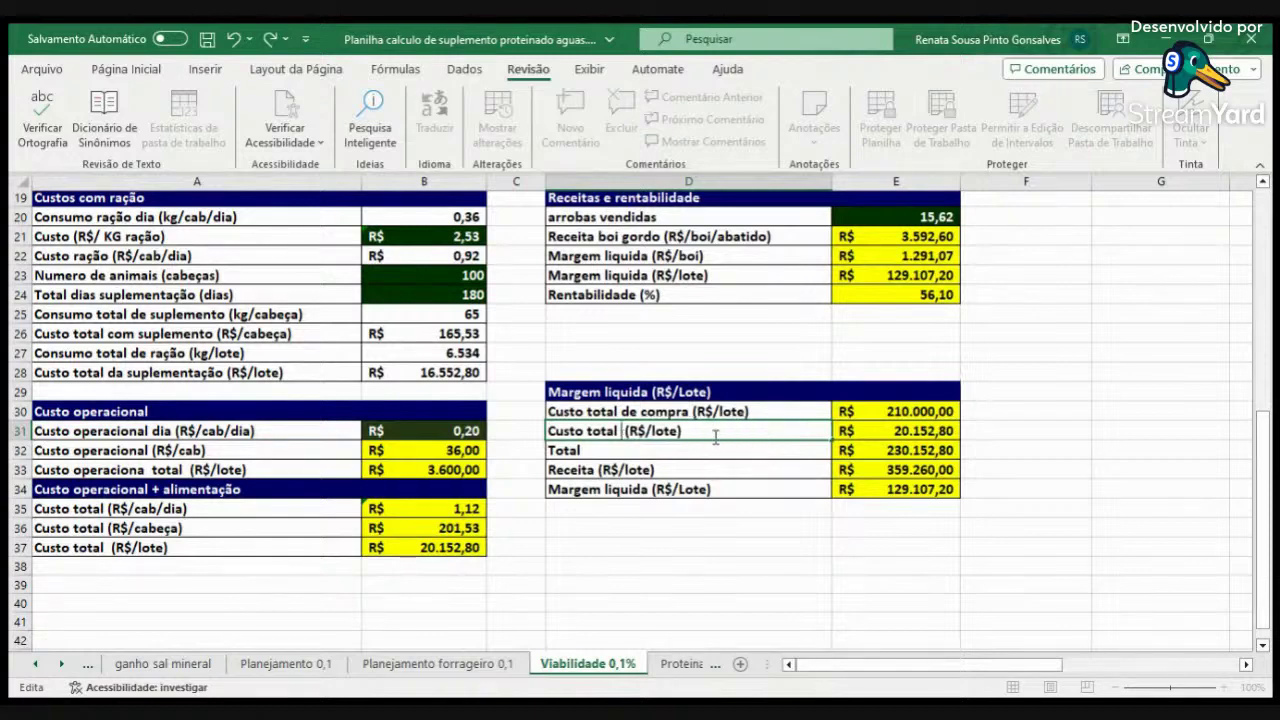
{"action": "key", "text": "Return"}
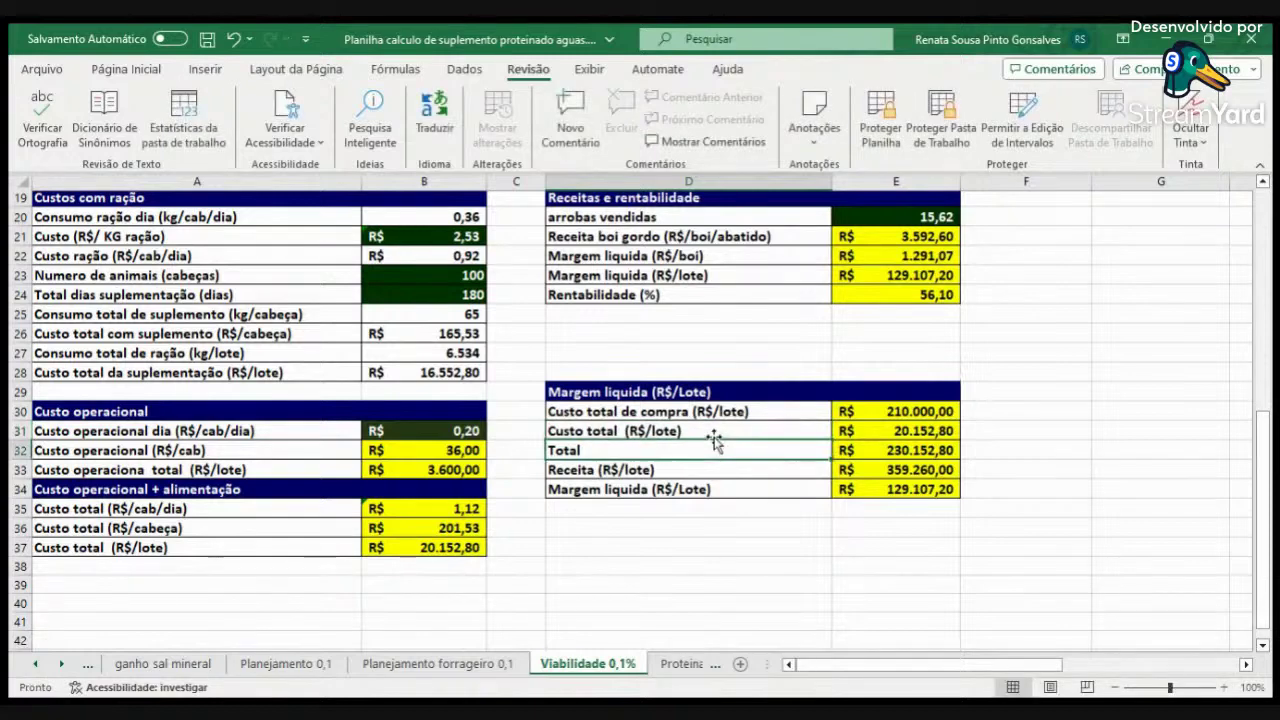
Extend the Total label in the Margem liquida (R$/Lote) table to "Total (R$/lote)".
{"action": "double_click", "coordinate": [632, 451]}
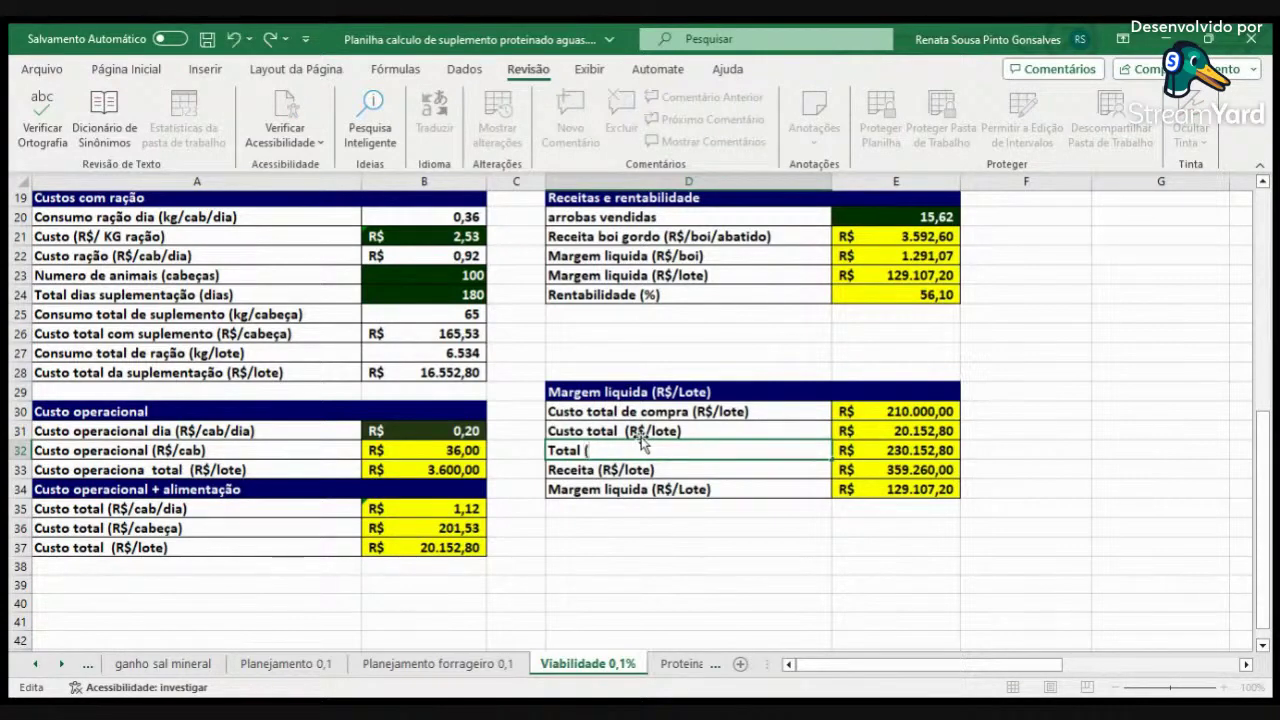
{"action": "type", "text": "(R"}
{"action": "type", "text": "$/LOTE)"}
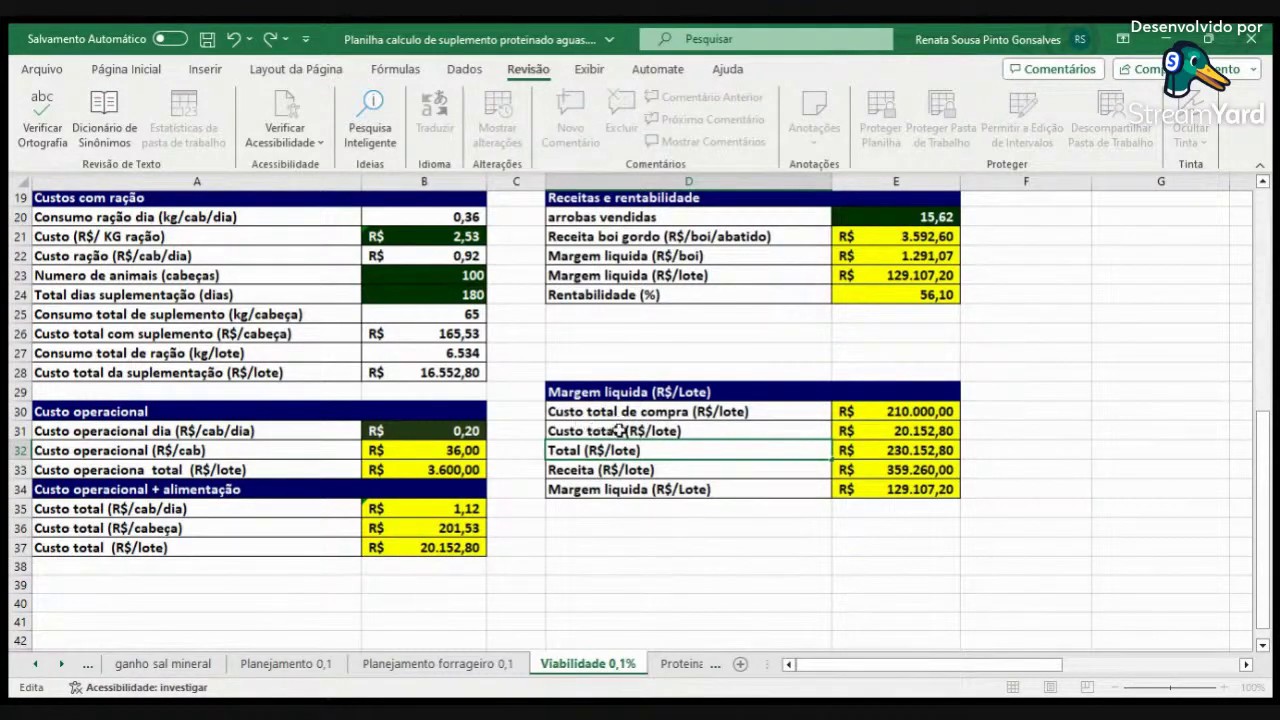
Change the total cost label in the Margem liquida (R$/Lote) table to "Custo operaciona + alimentação (R$/lote)".
{"action": "double_click", "coordinate": [620, 430]}
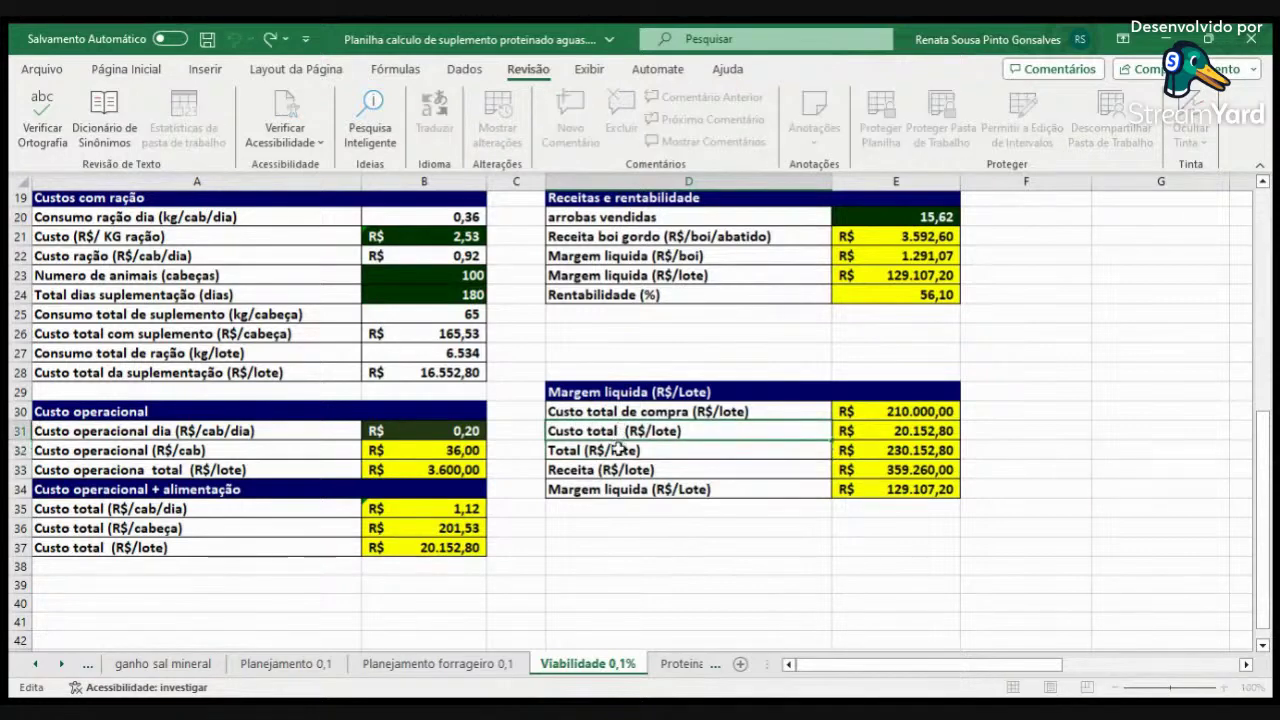
{"action": "key", "text": "BackSpace"}
{"action": "key", "text": "BackSpace"}
{"action": "key", "text": "BackSpace"}
{"action": "key", "text": "BackSpace"}
{"action": "key", "text": "BackSpace"}
{"action": "type", "text": "oper"}
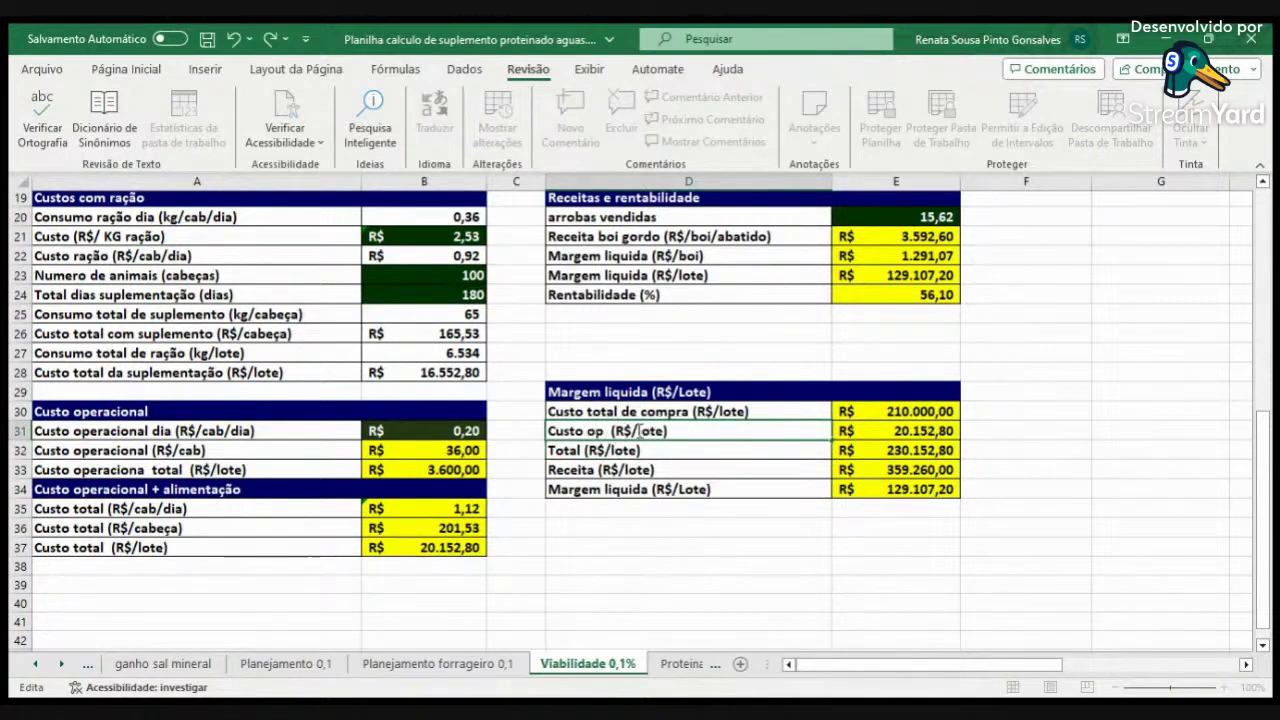
{"action": "type", "text": "aciona"}
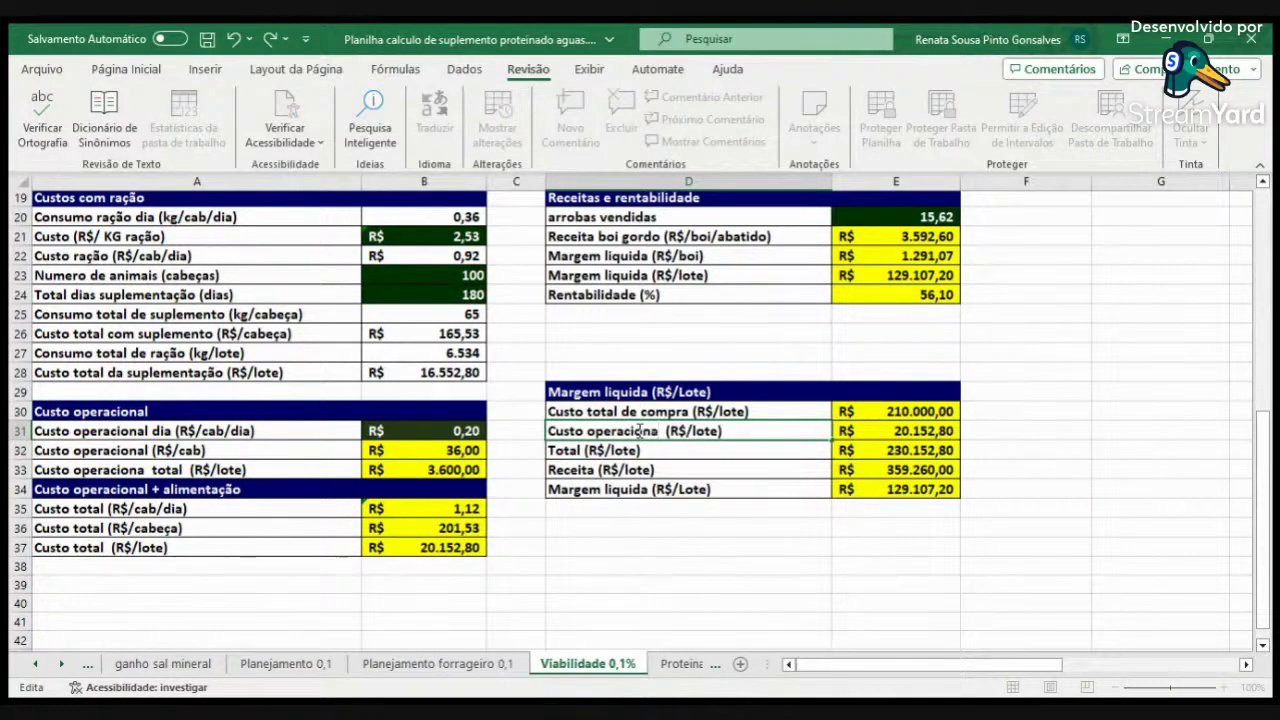
{"action": "type", "text": " + al"}
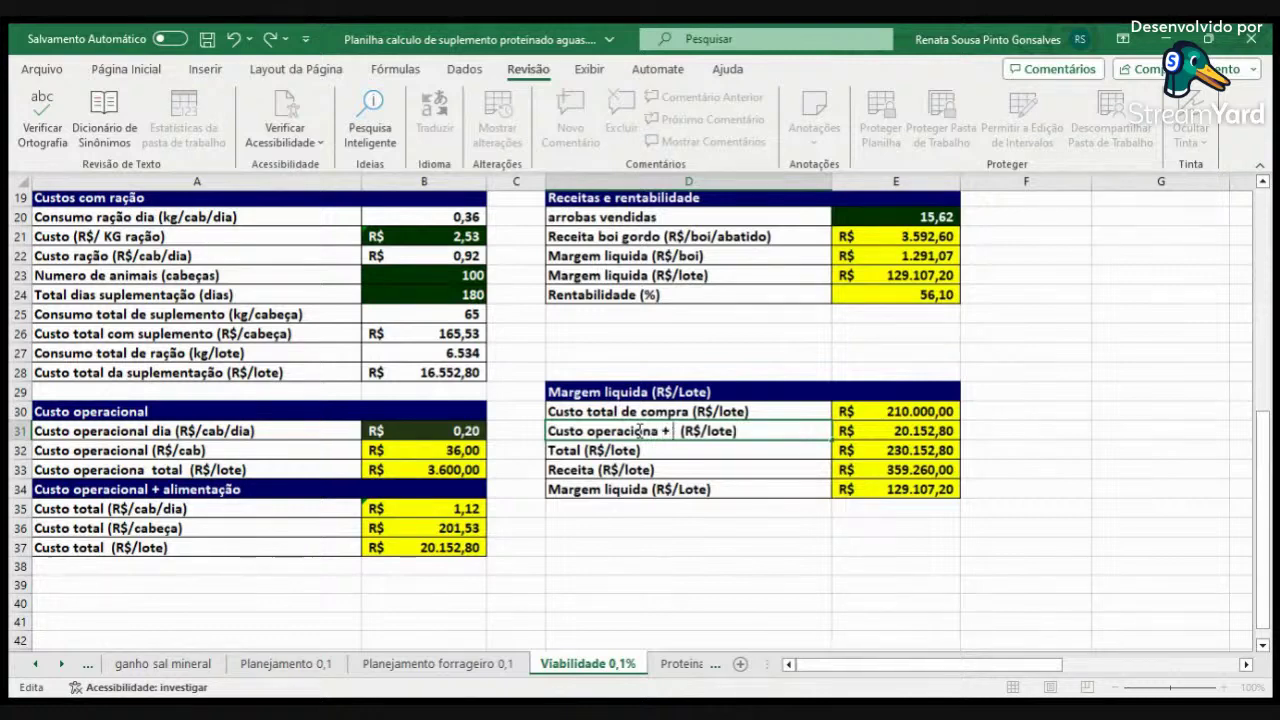
{"action": "type", "text": "imentação"}
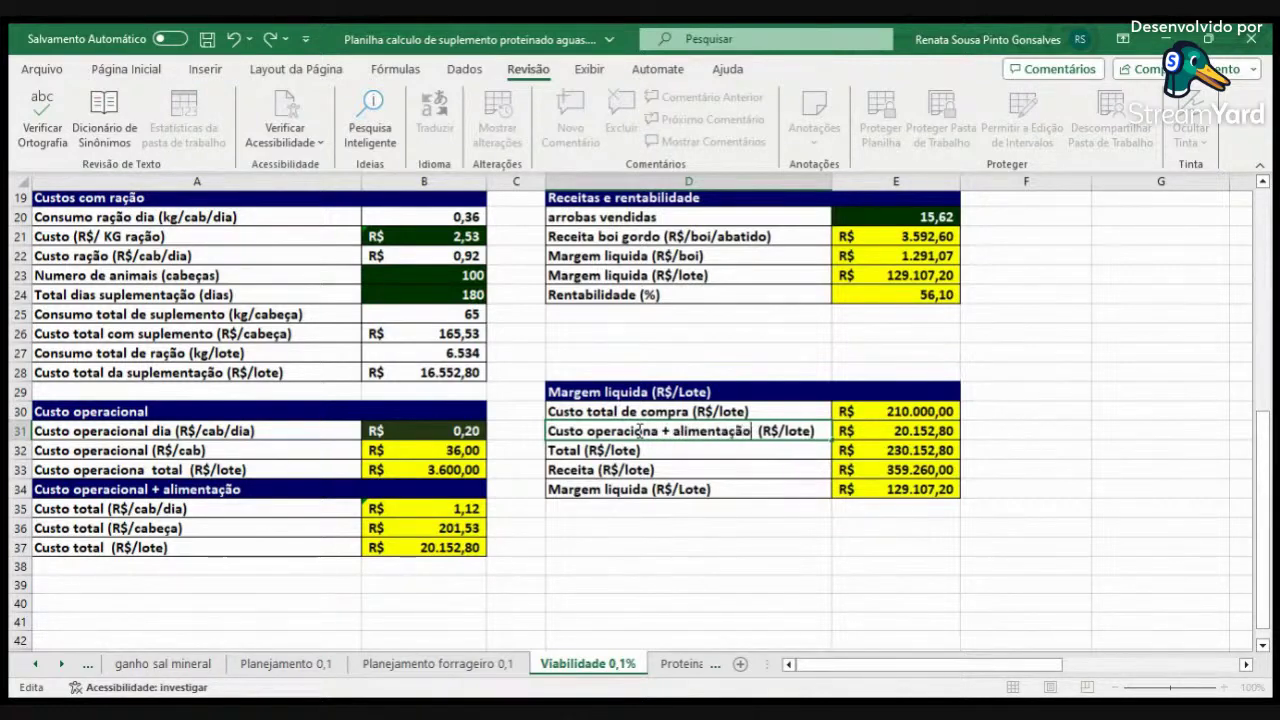
{"action": "key", "text": "Return"}
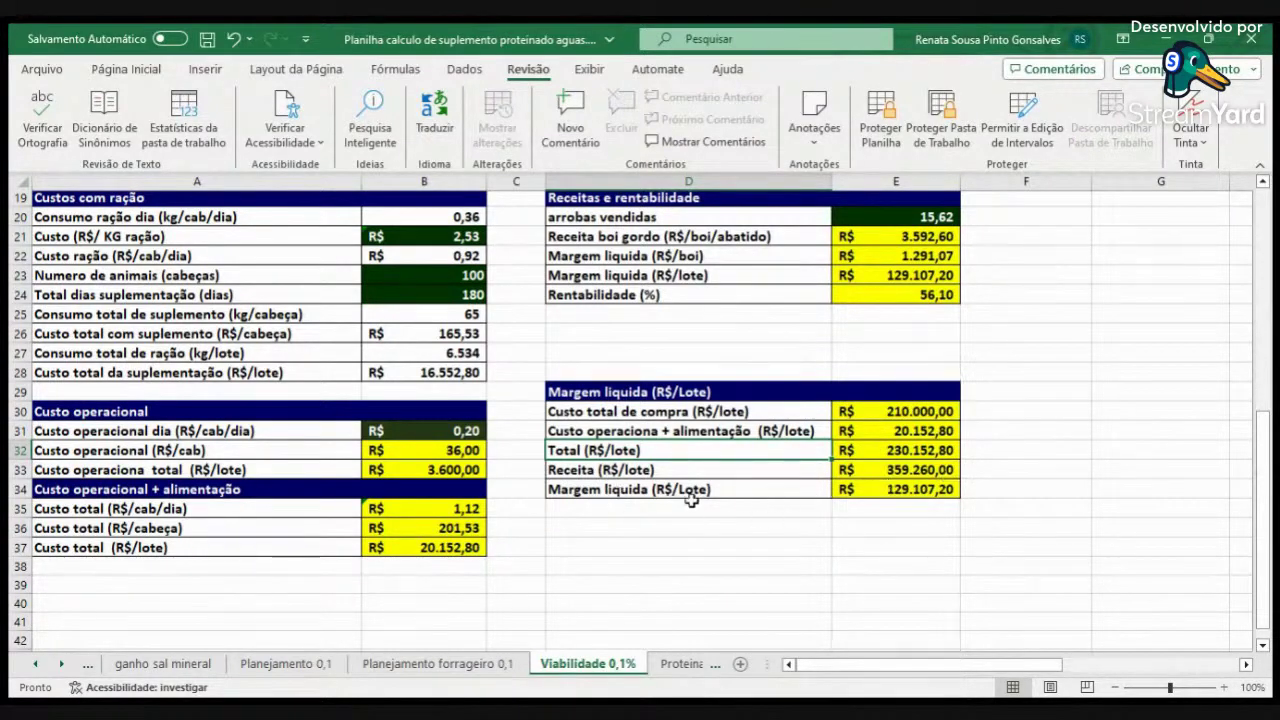
{"action": "left_click", "coordinate": [660, 550]}
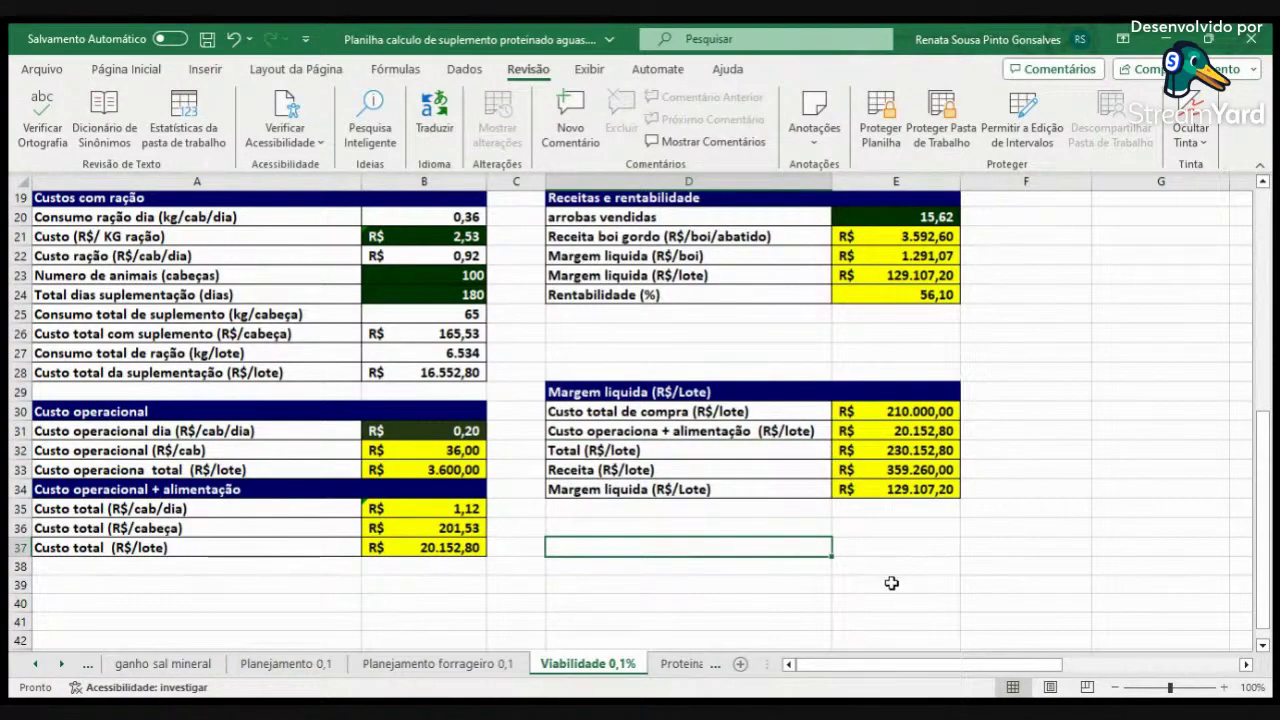
Review the cost, revenue and margin tables, and protect the Viabilidade 0,1% worksheet.
{"action": "scroll", "coordinate": [875, 562], "scroll_direction": "up", "scroll_amount": 6}
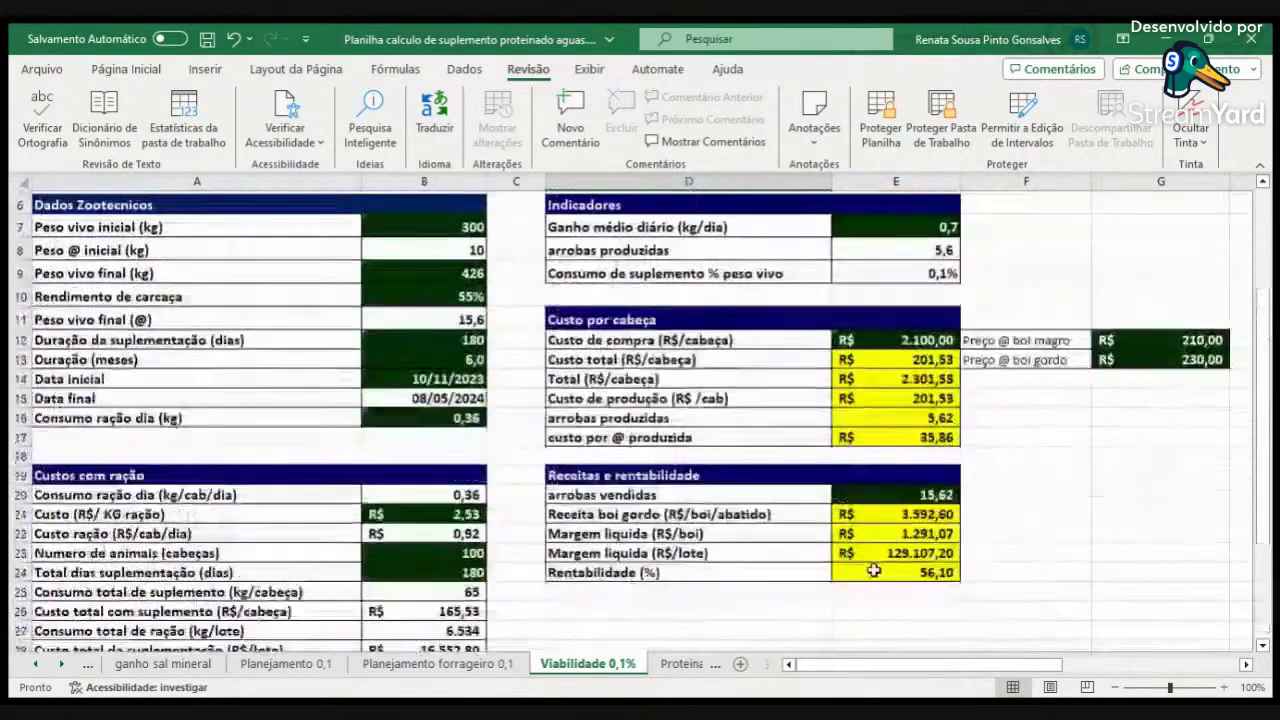
{"action": "scroll", "coordinate": [873, 564], "scroll_direction": "down", "scroll_amount": 4}
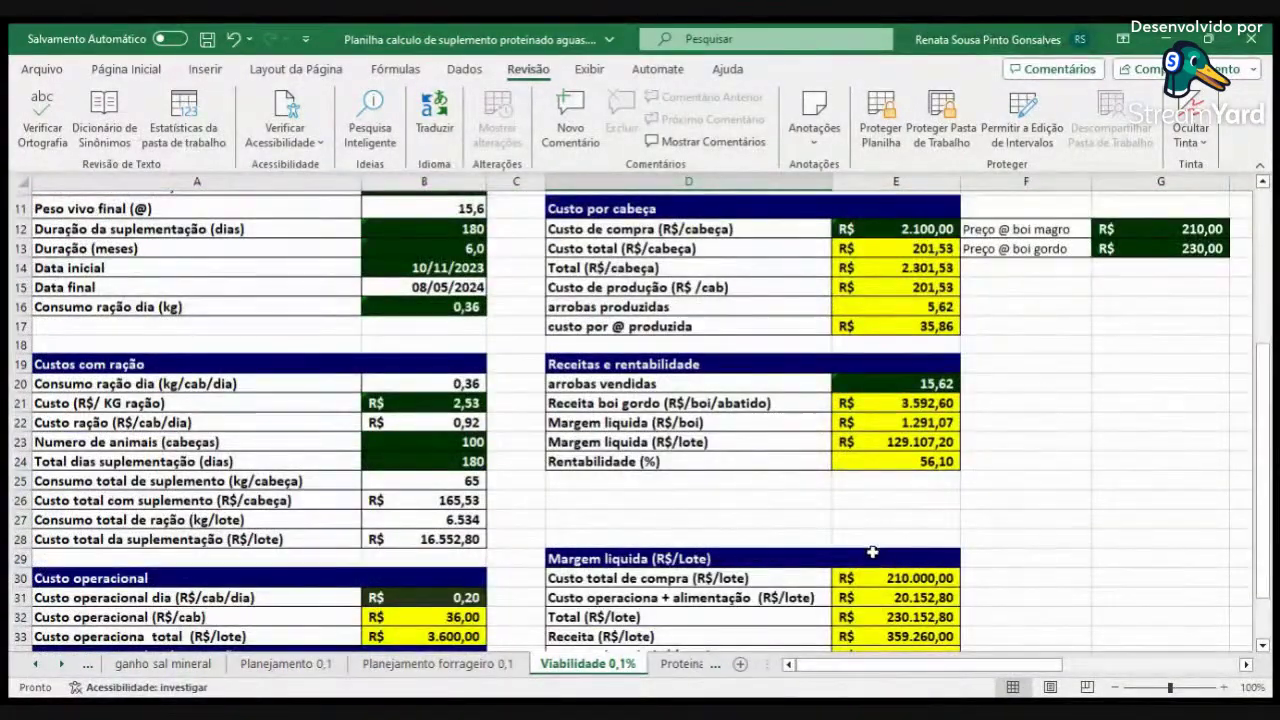
{"action": "scroll", "coordinate": [874, 550], "scroll_direction": "down", "scroll_amount": 2}
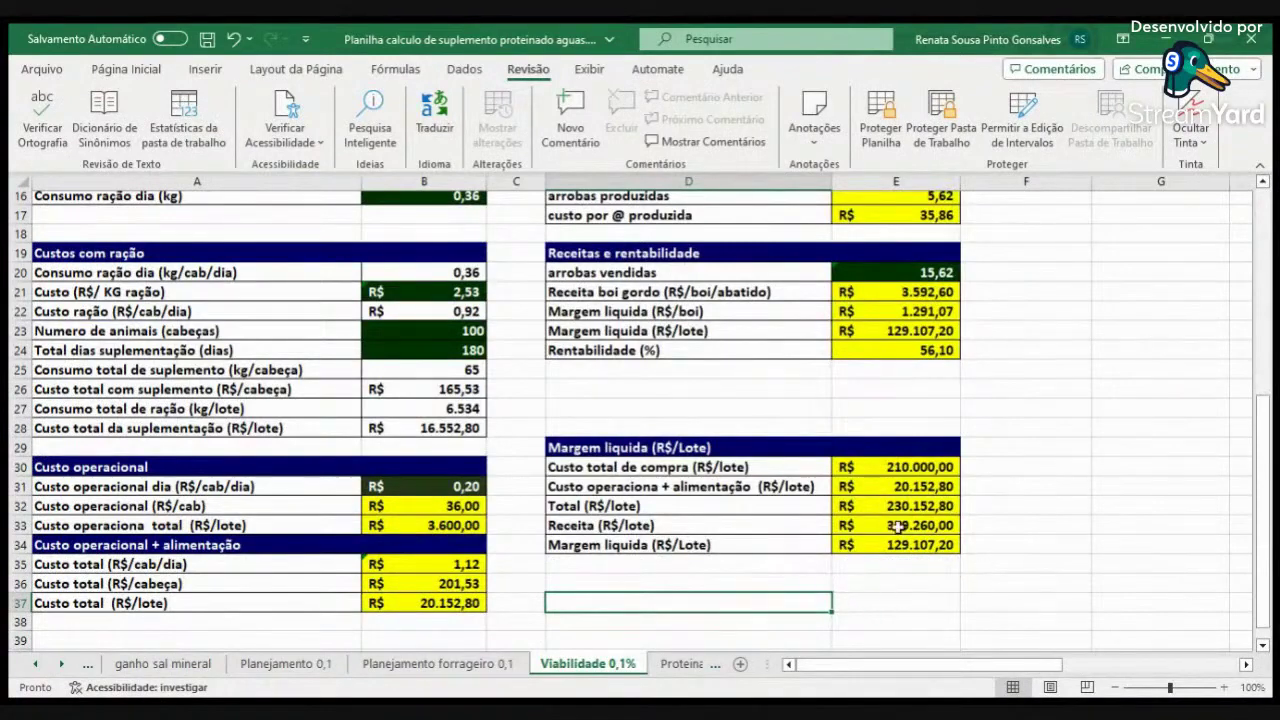
{"action": "scroll", "coordinate": [886, 537], "scroll_direction": "up", "scroll_amount": 5}
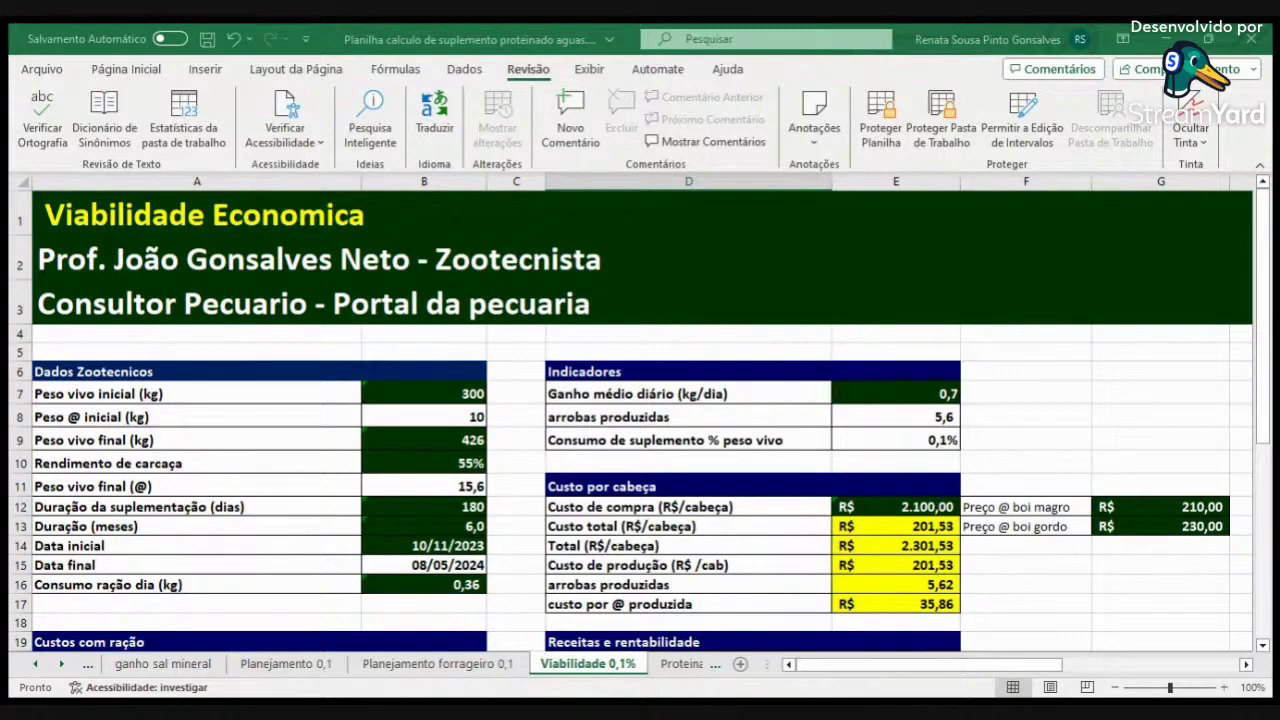
{"action": "key", "text": "Return"}
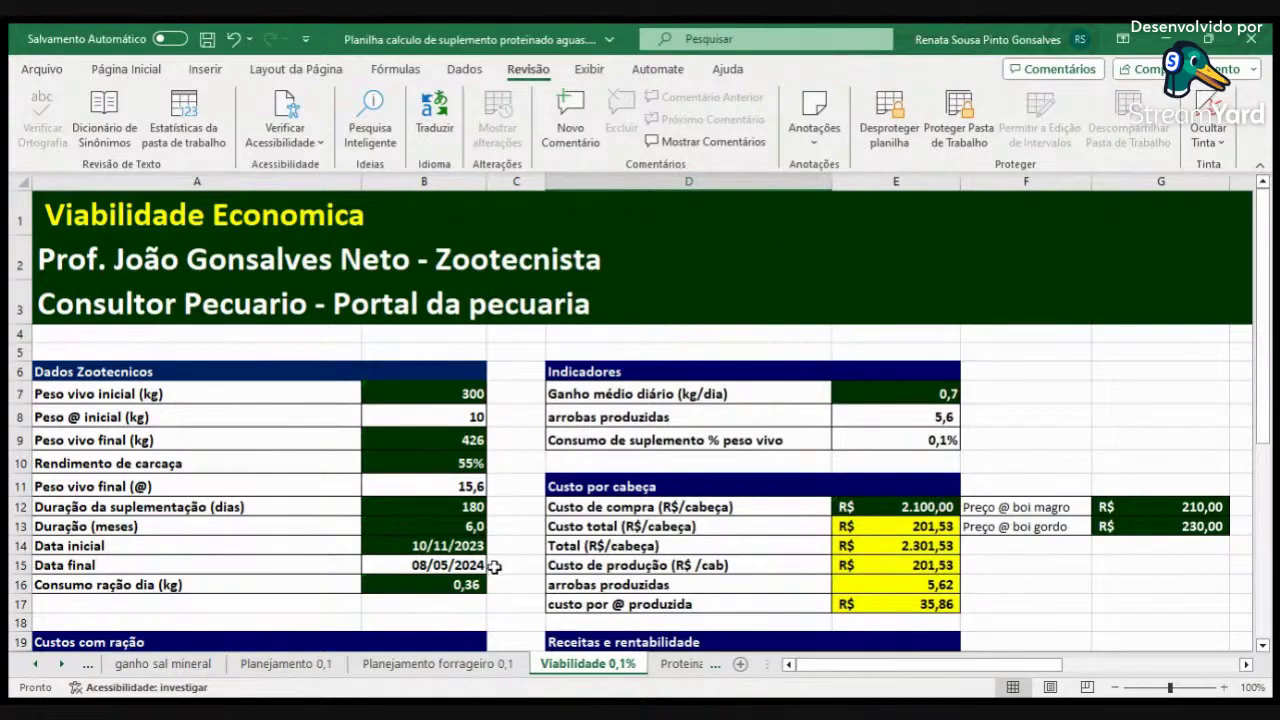
Look through the formulation, gain, planning and economic viability sheets for the 0,2% and 0,3% PV supplements.
{"action": "scroll", "coordinate": [692, 625], "scroll_direction": "down", "scroll_amount": 1}
{"action": "left_click", "coordinate": [680, 664]}
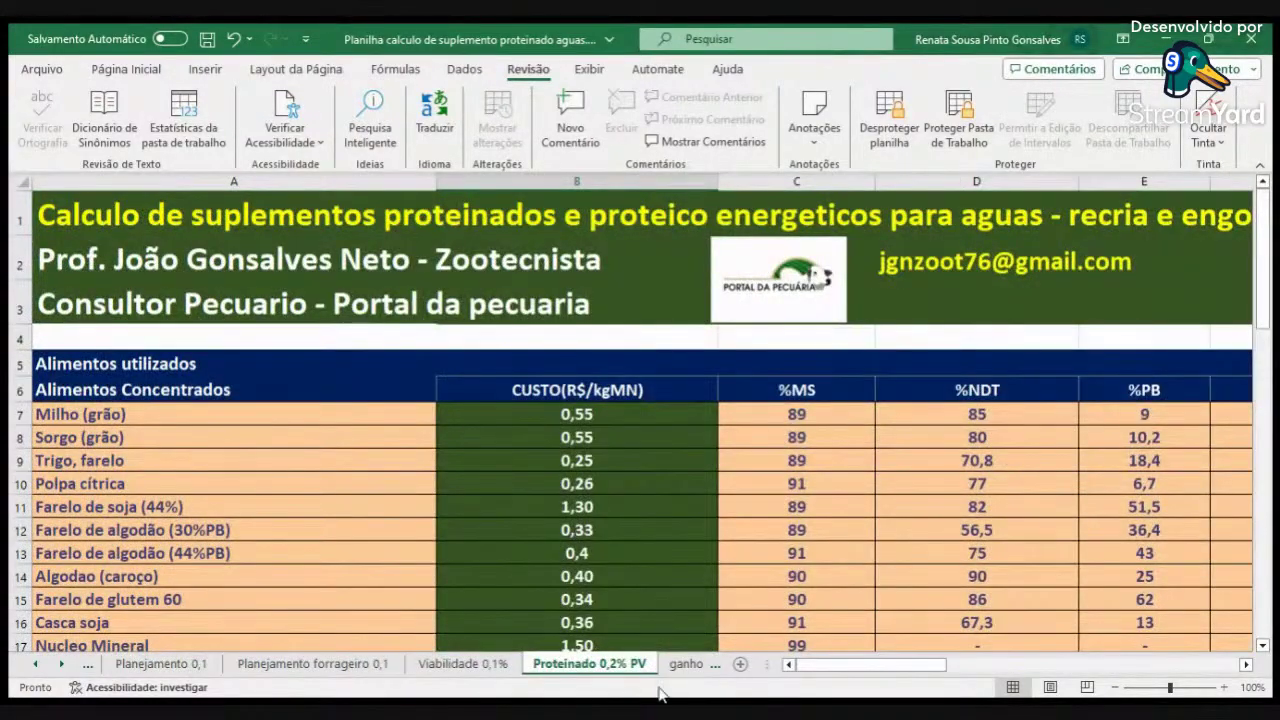
{"action": "left_click", "coordinate": [690, 664]}
{"action": "left_click", "coordinate": [684, 665]}
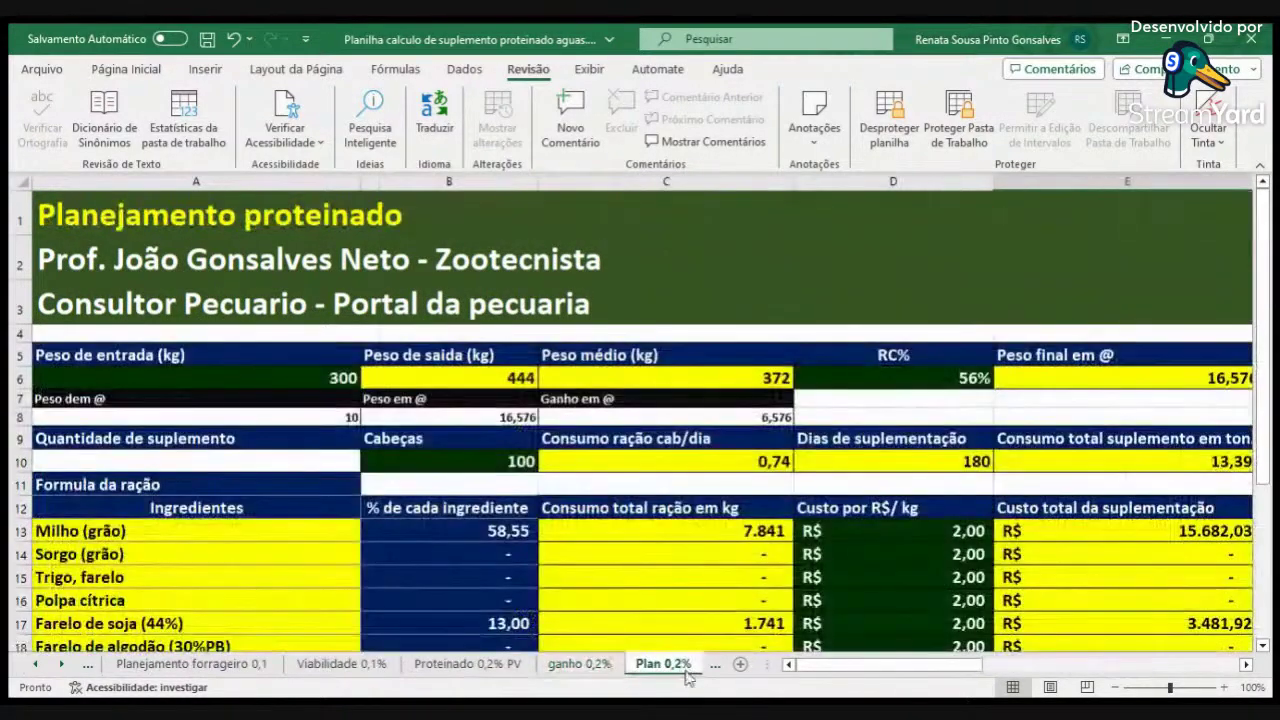
{"action": "left_click", "coordinate": [684, 666]}
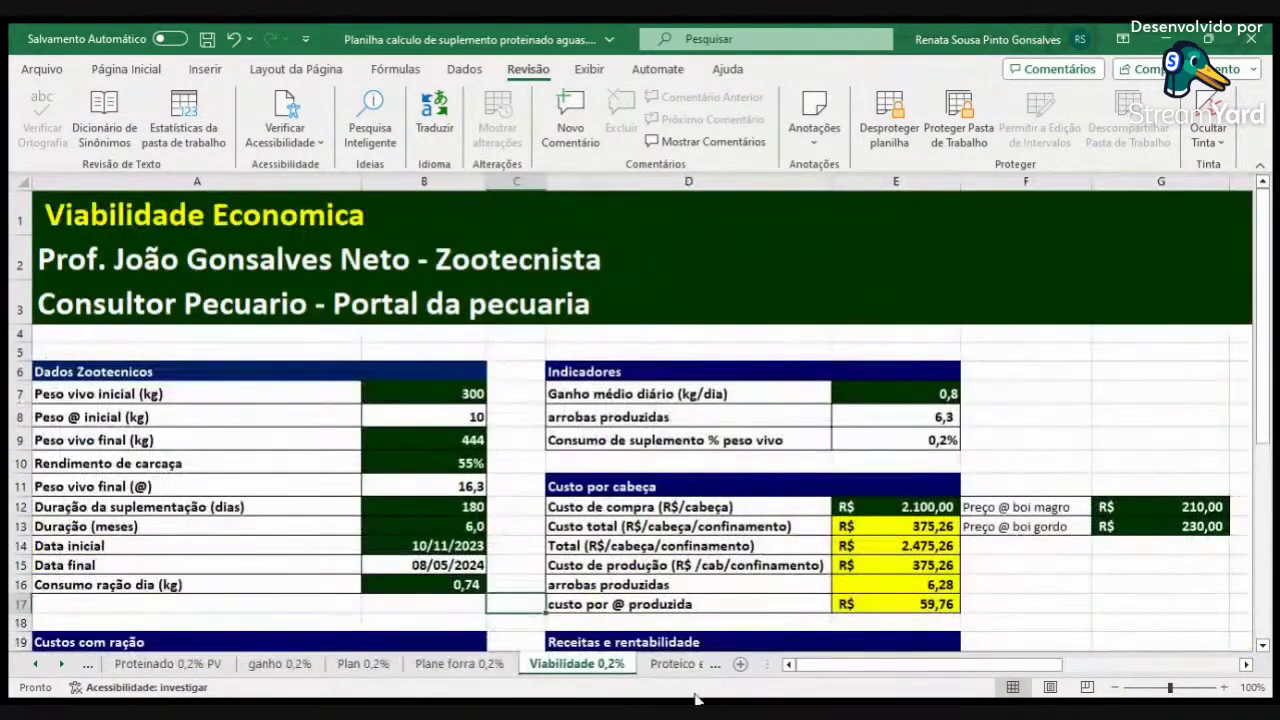
{"action": "left_click", "coordinate": [676, 664]}
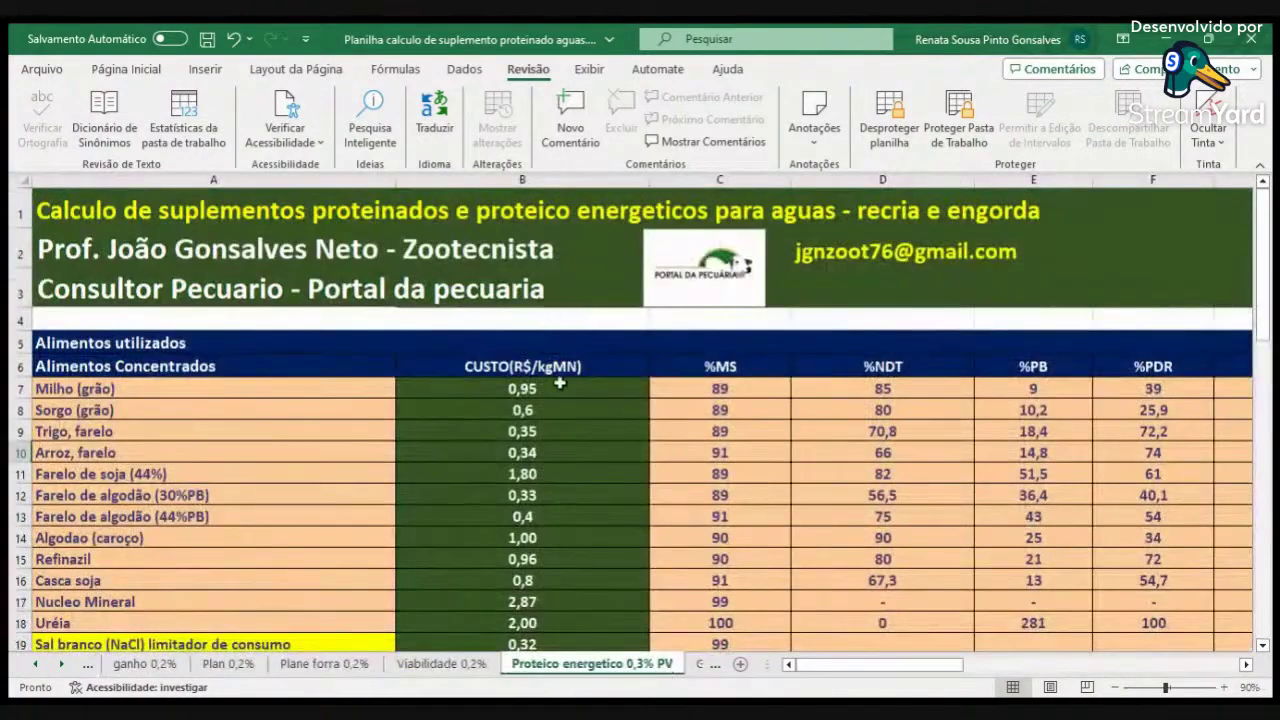
{"action": "left_click", "coordinate": [700, 665]}
{"action": "left_click", "coordinate": [699, 665]}
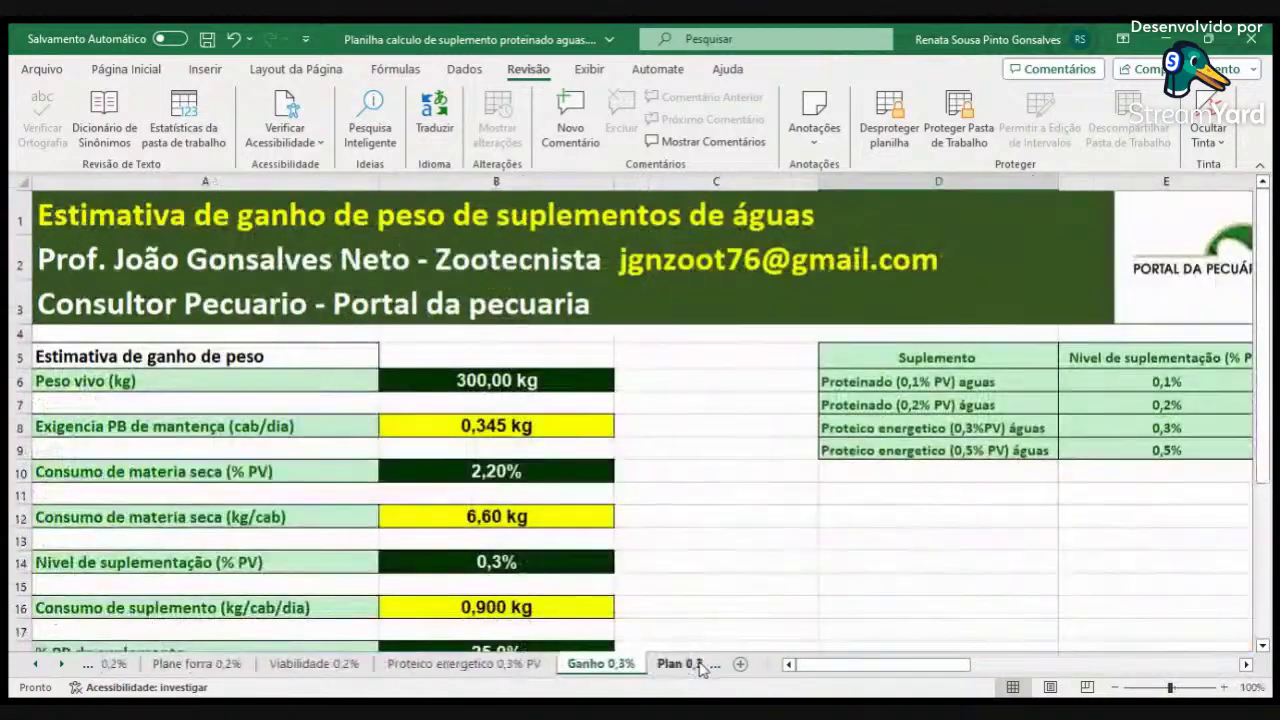
{"action": "left_click", "coordinate": [698, 666]}
{"action": "left_click", "coordinate": [692, 665]}
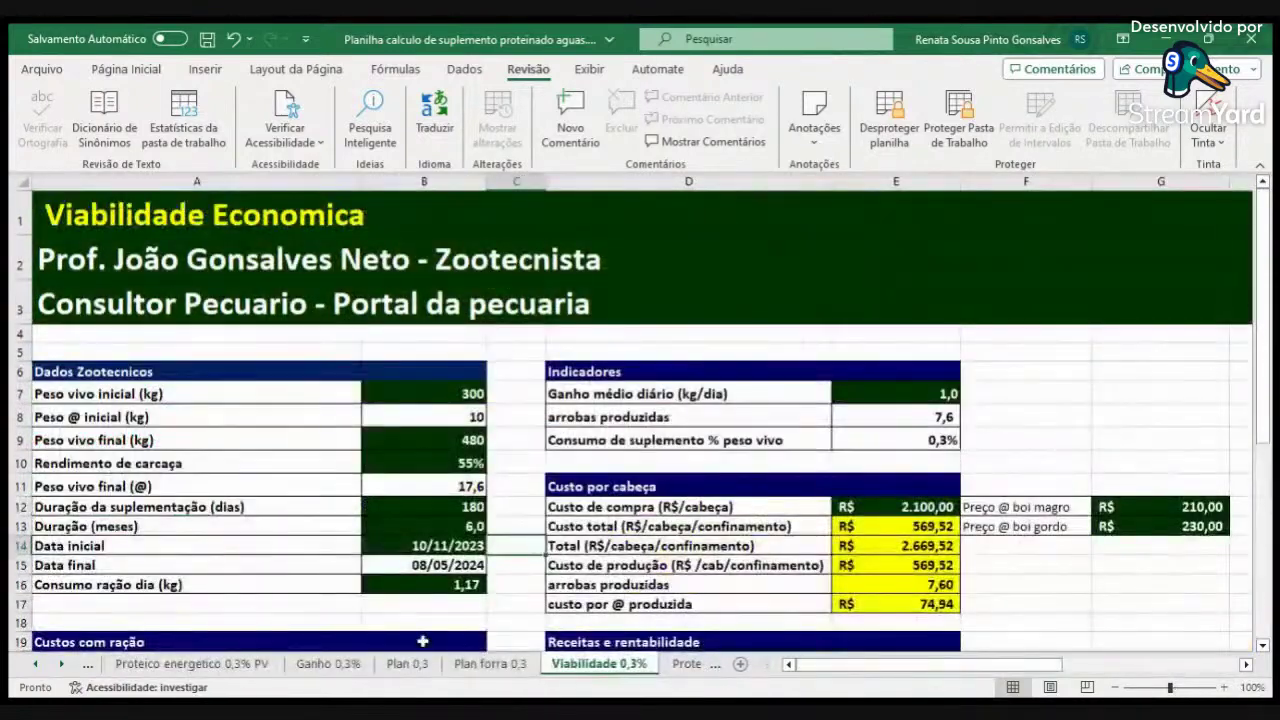
Return to the Capa sheet at the start of the workbook and save the file.
{"action": "left_click", "coordinate": [37, 665]}
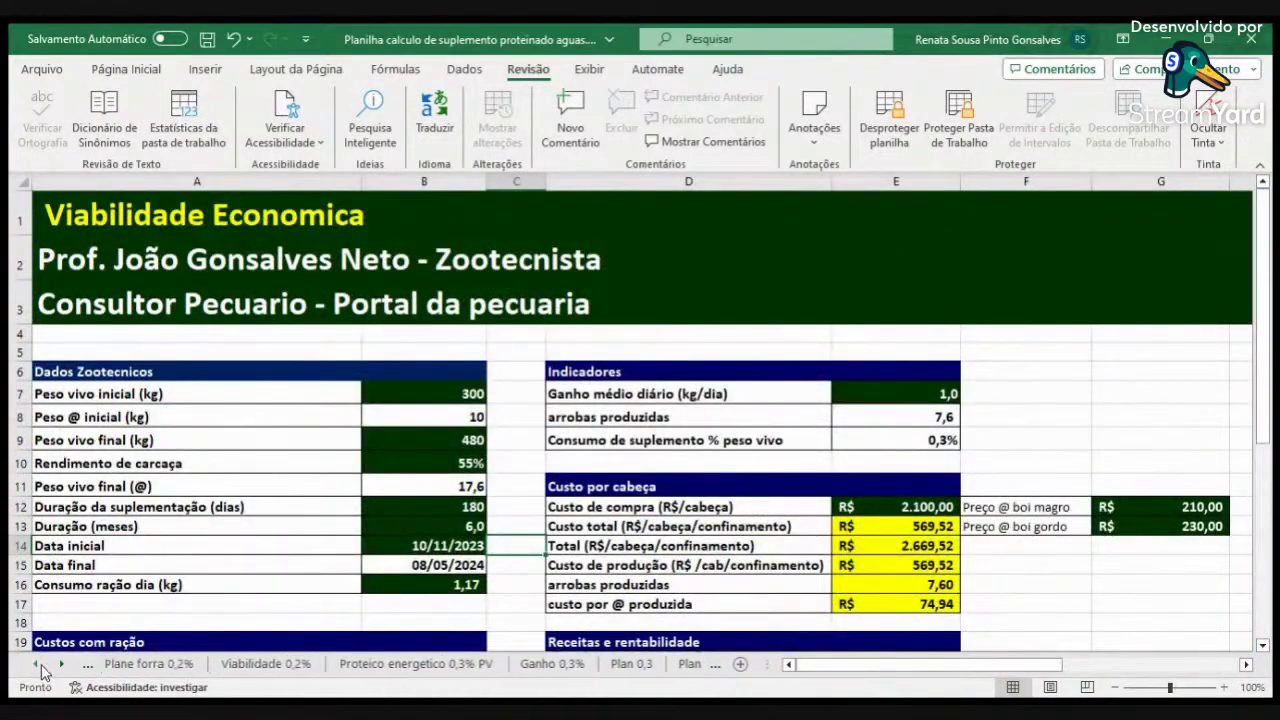
{"action": "left_click", "coordinate": [37, 665]}
{"action": "left_click", "coordinate": [37, 665]}
{"action": "left_click", "coordinate": [37, 665]}
{"action": "left_click", "coordinate": [37, 665]}
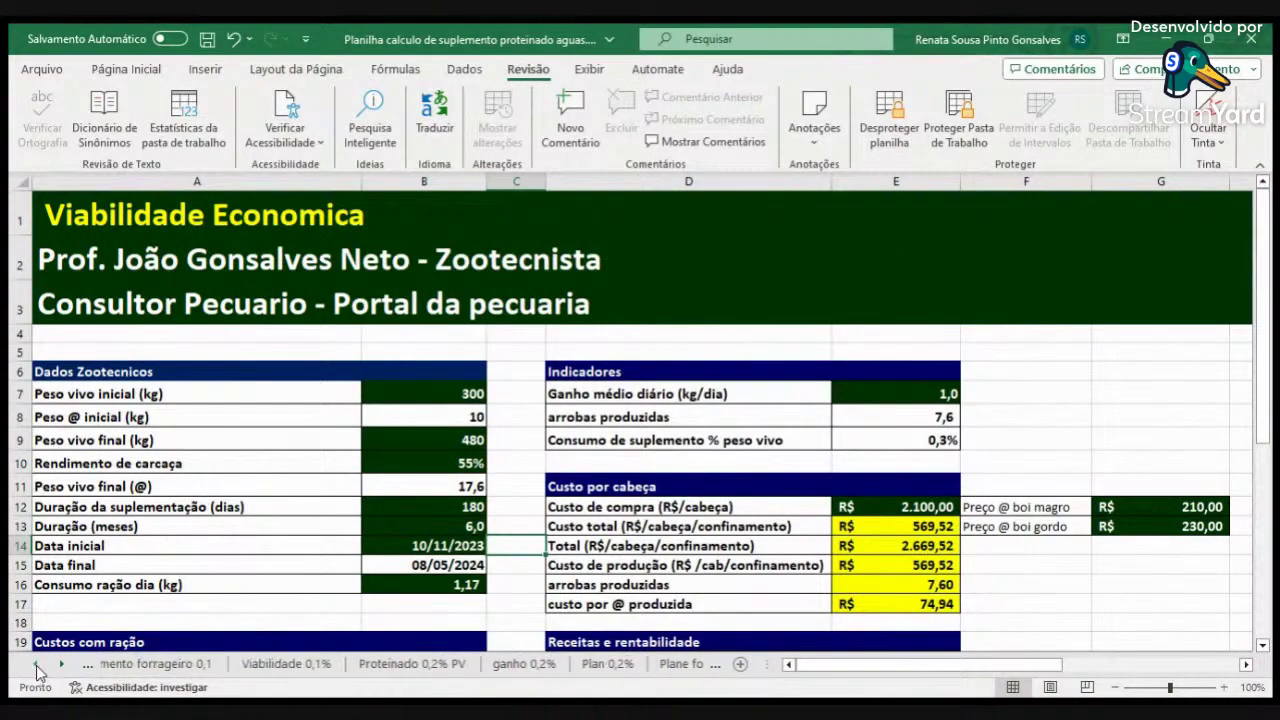
{"action": "left_click", "coordinate": [37, 665]}
{"action": "left_click", "coordinate": [37, 665]}
{"action": "left_click", "coordinate": [37, 665]}
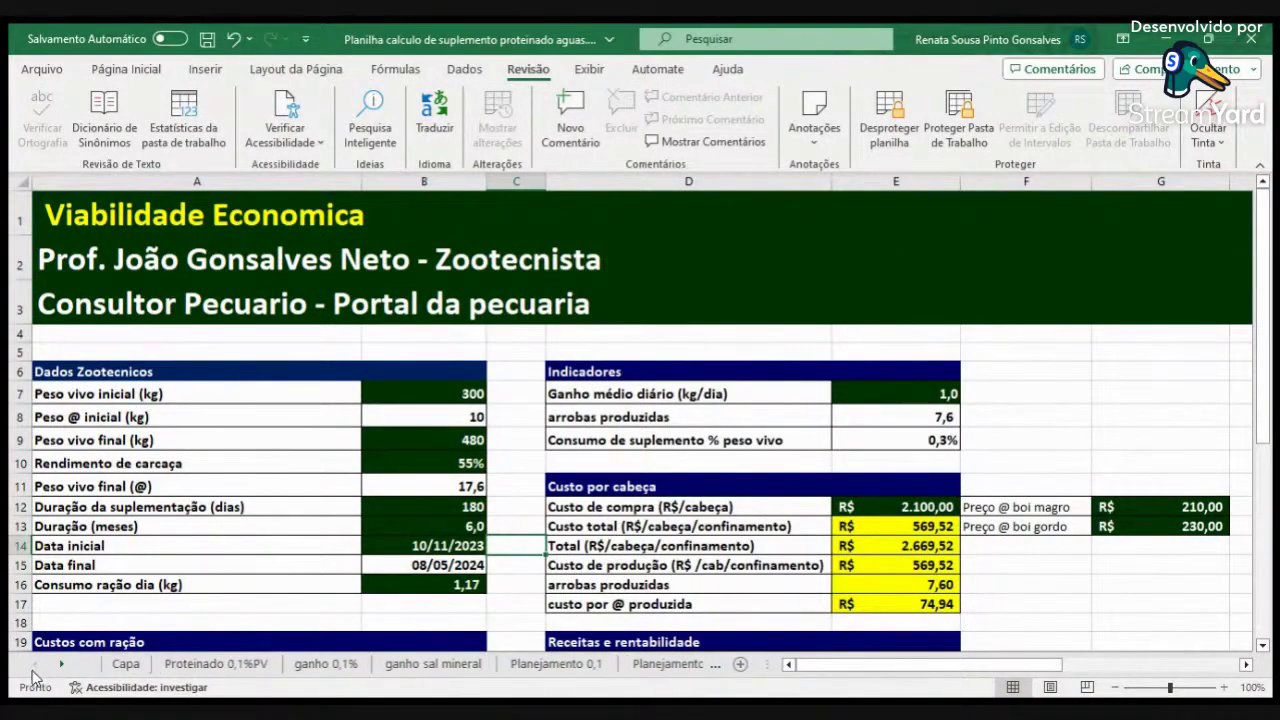
{"action": "left_click", "coordinate": [126, 664]}
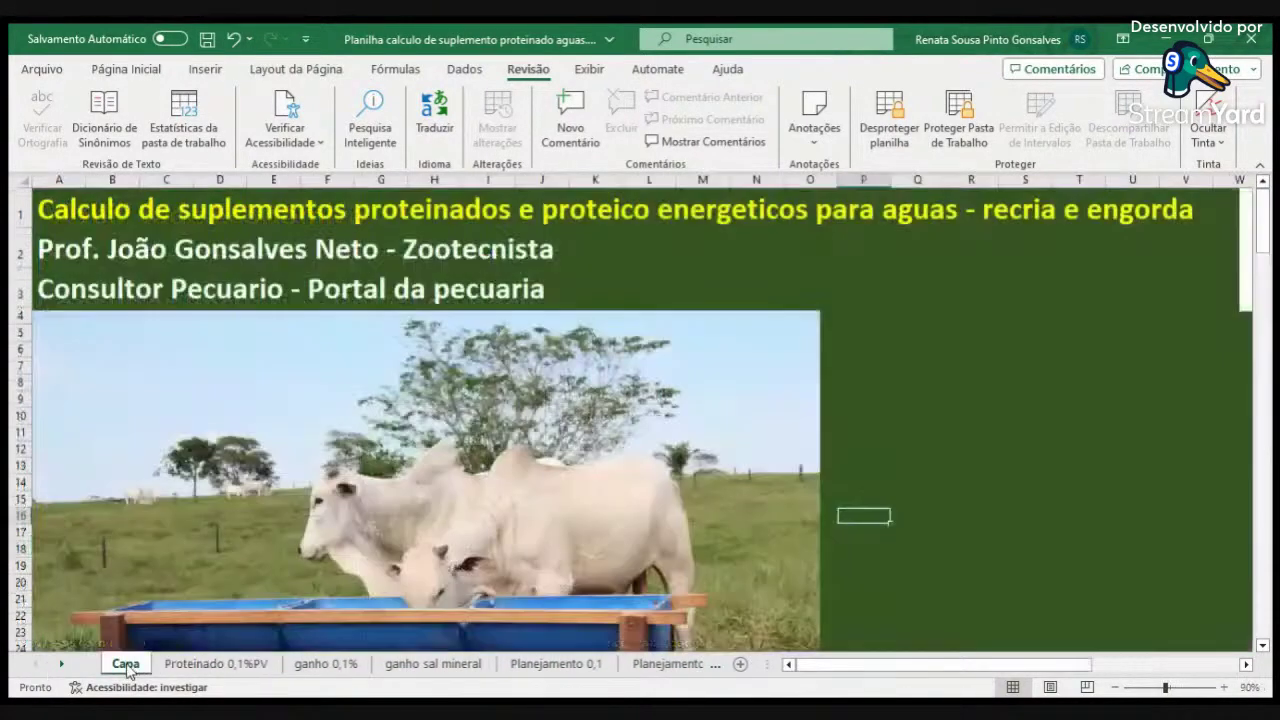
{"action": "left_click", "coordinate": [41, 69]}
{"action": "left_click", "coordinate": [74, 333]}
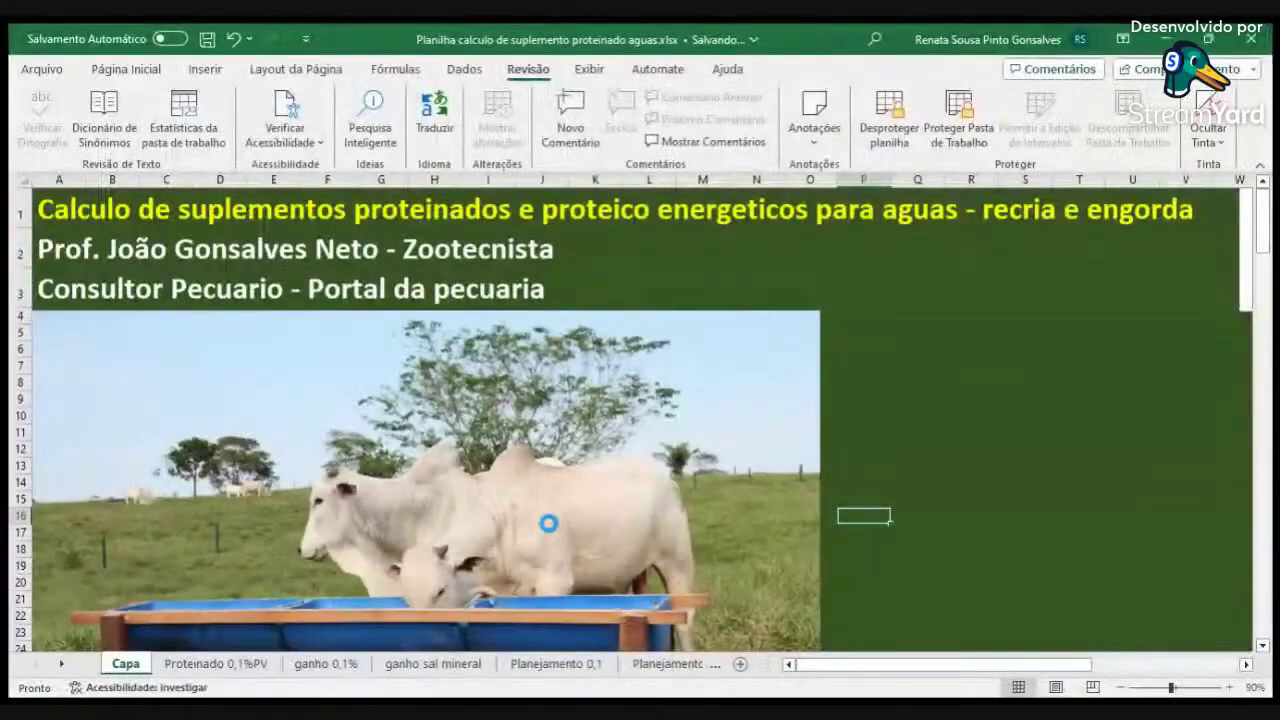